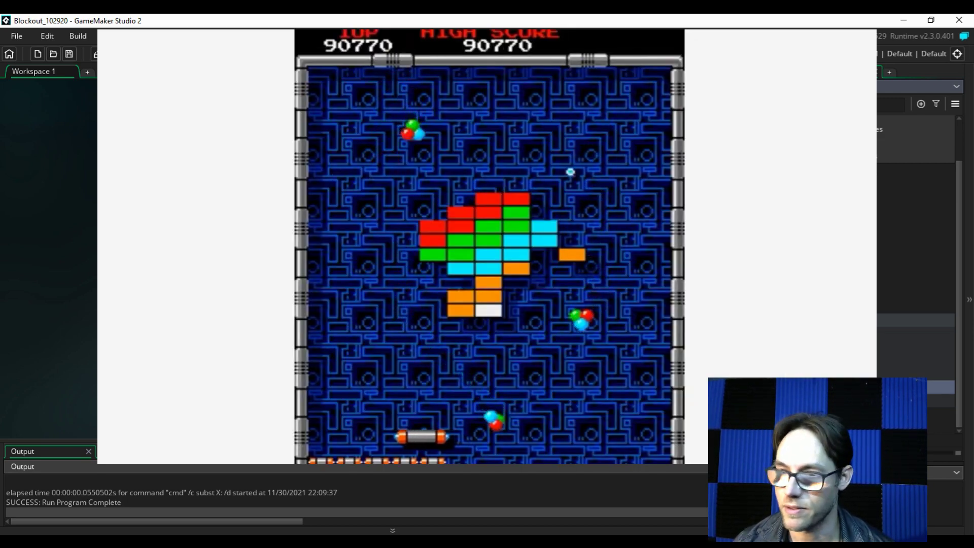
Step: Quit the running Blockout brick-breaker game with Escape
key(Escape)
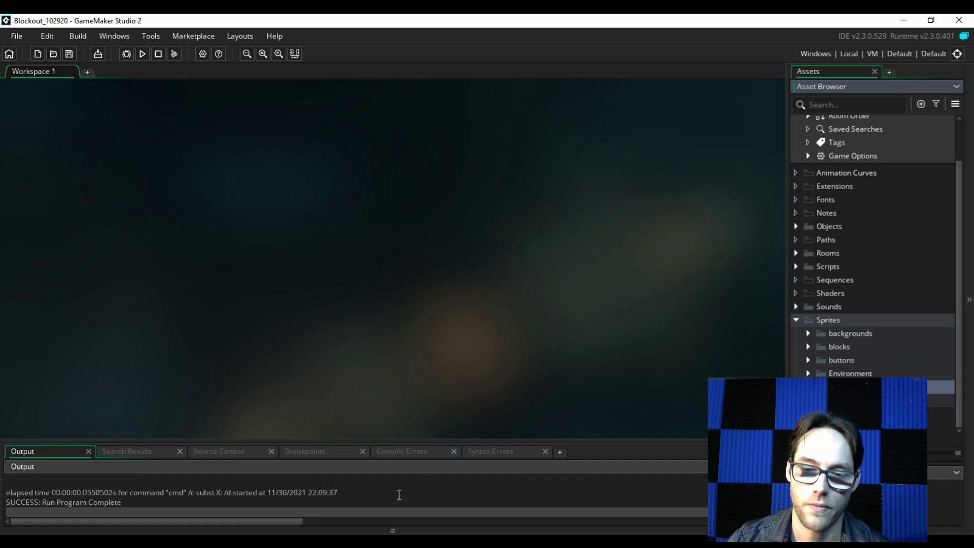
Step: Bring up the Blockout art folder and open the Blockout_Mothership_Tiles.psd image
mouse_move(344, 542)
click(382, 492)
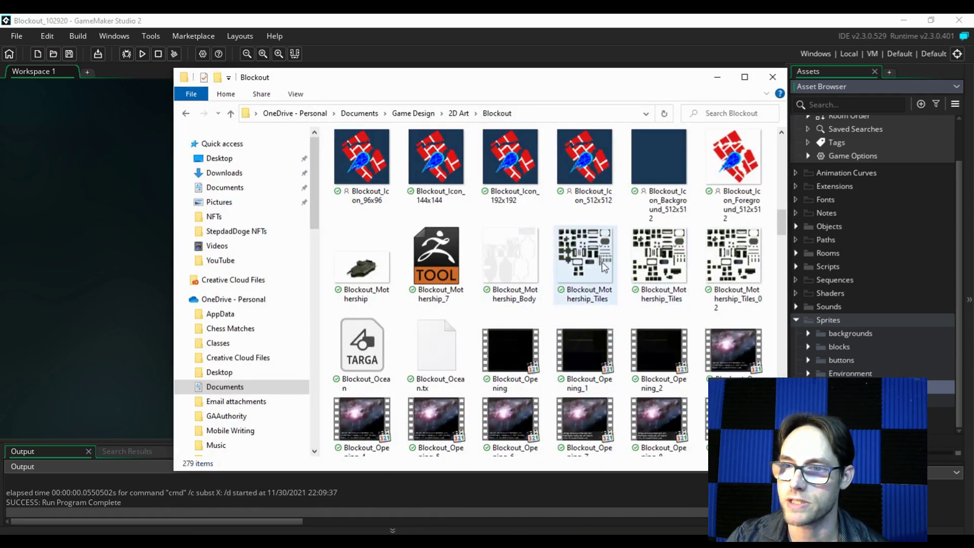
click(661, 265)
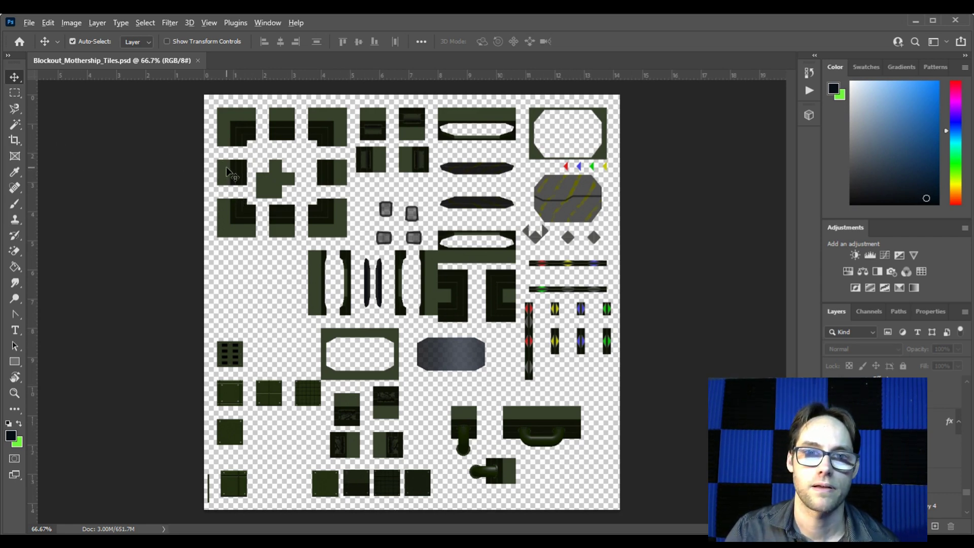
Step: Zoom into the mothership tile sheet and turn on the pixel grid
scroll(231, 172, up, 5)
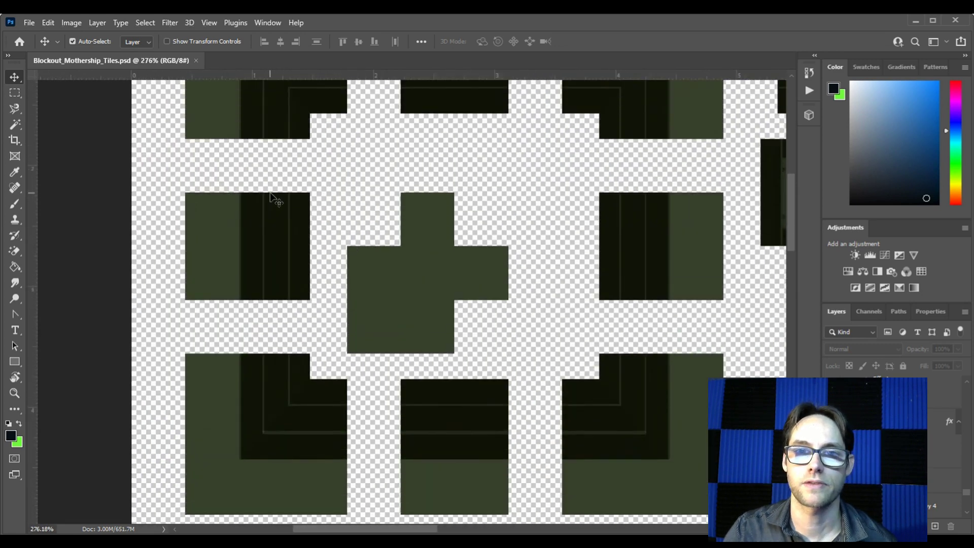
scroll(274, 199, up, 3)
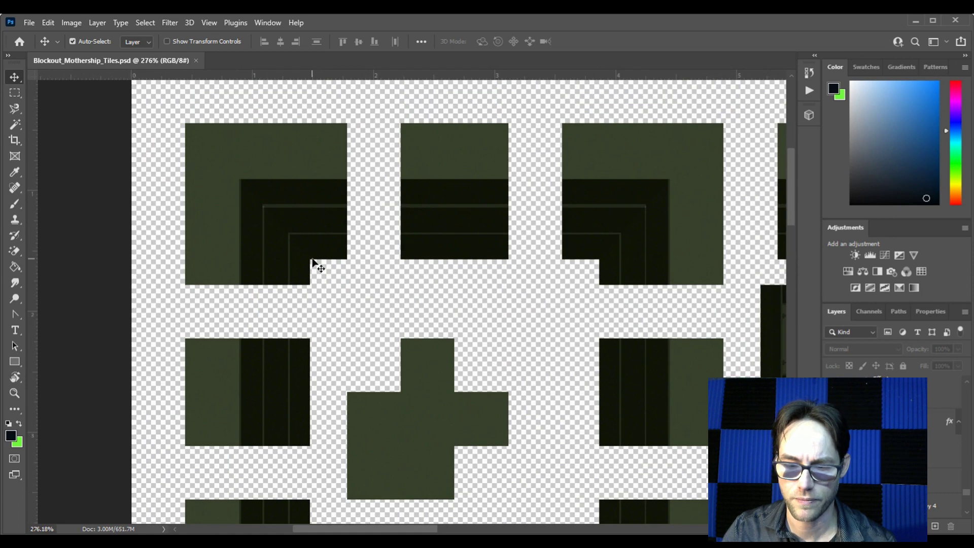
key(ctrl+apostrophe)
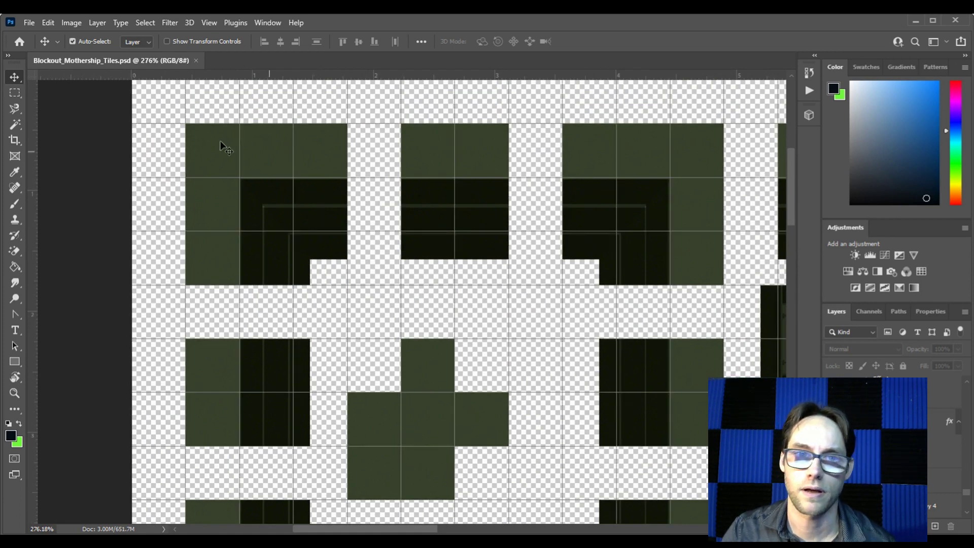
drag(390, 525, 620, 500)
Step: Scroll down through the tiles and switch back to the GameMaker project
scroll(530, 386, down, 10)
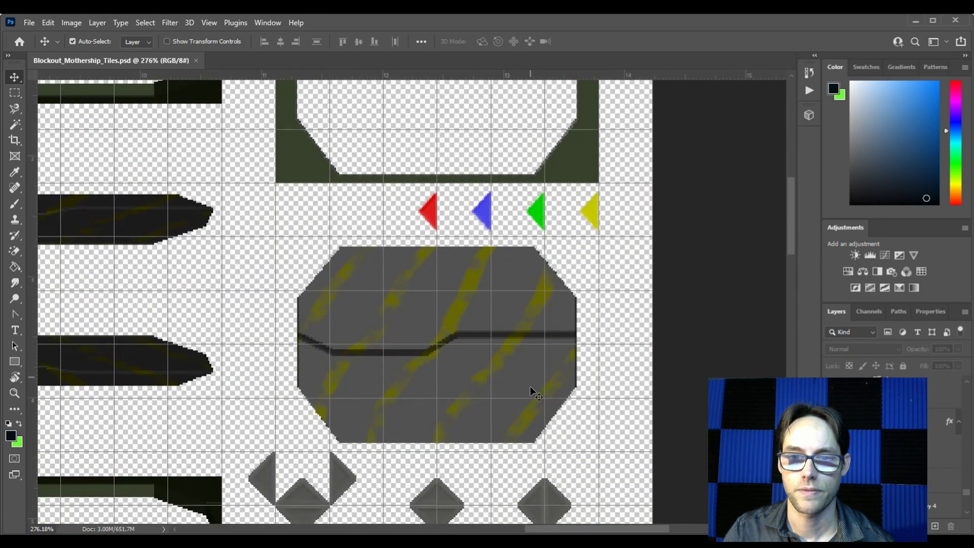
scroll(531, 391, down, 10)
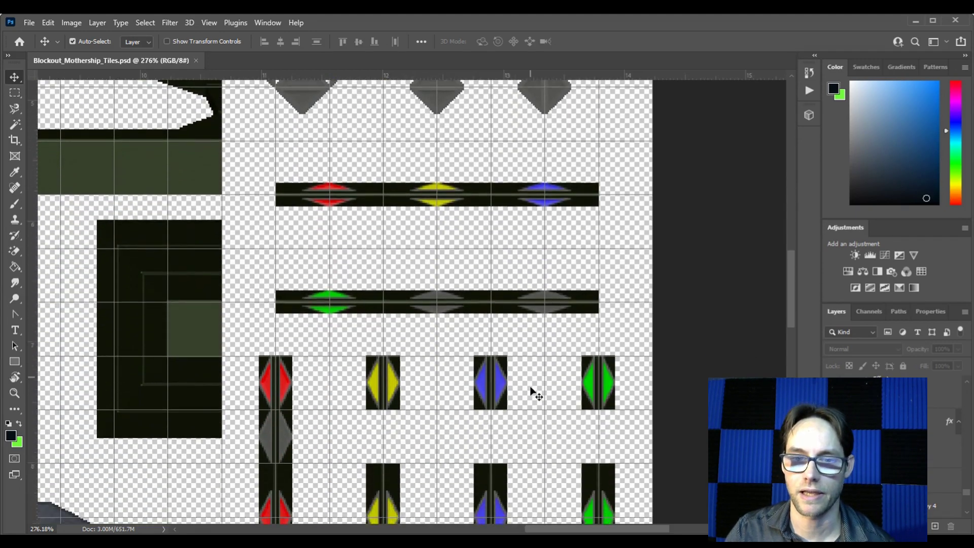
scroll(531, 390, down, 10)
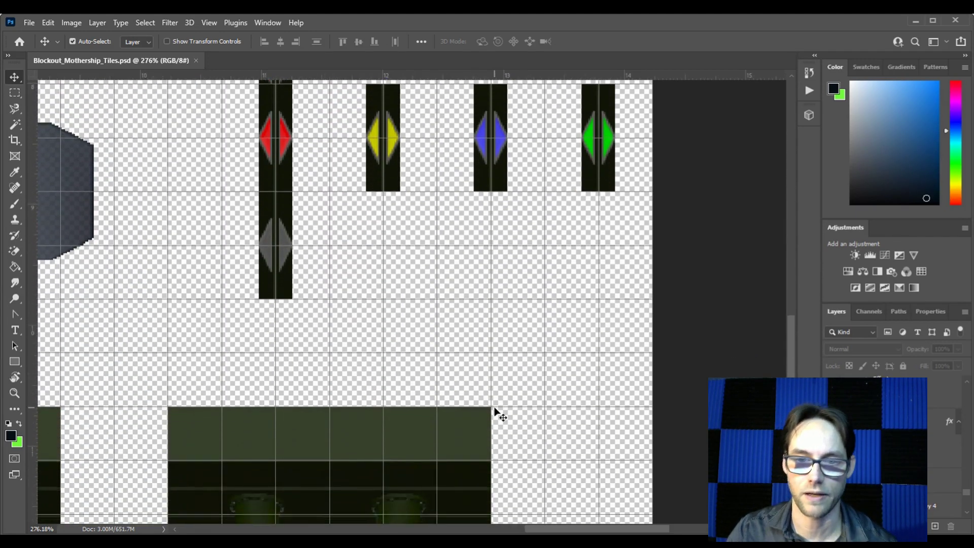
key(alt+Tab)
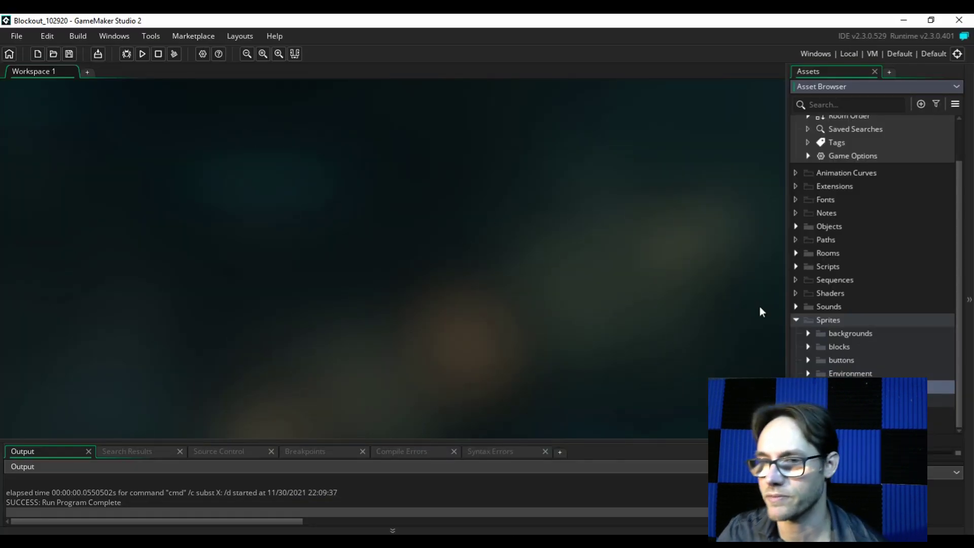
Step: Run the Blockout game, reposition its window, and start Mission 1 from the title screen
click(143, 55)
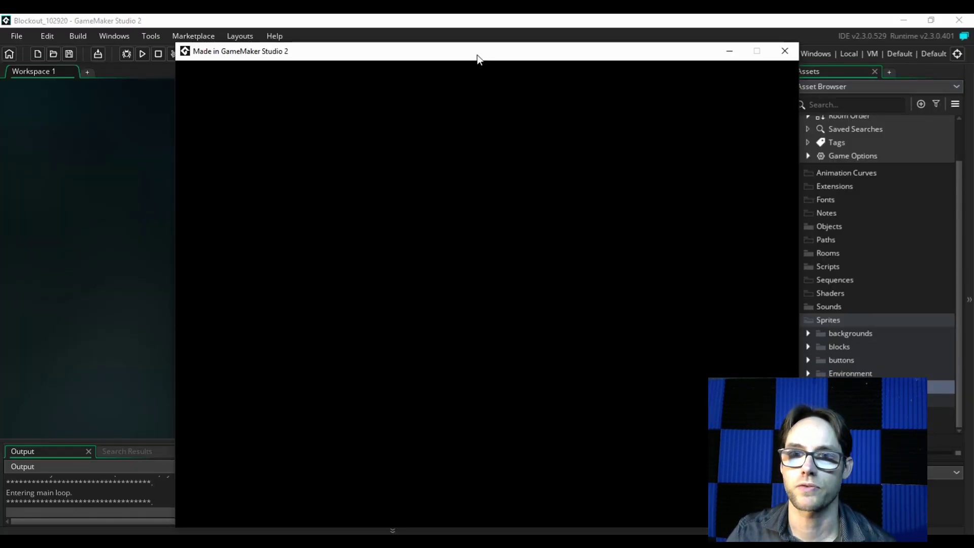
drag(477, 55, 470, 44)
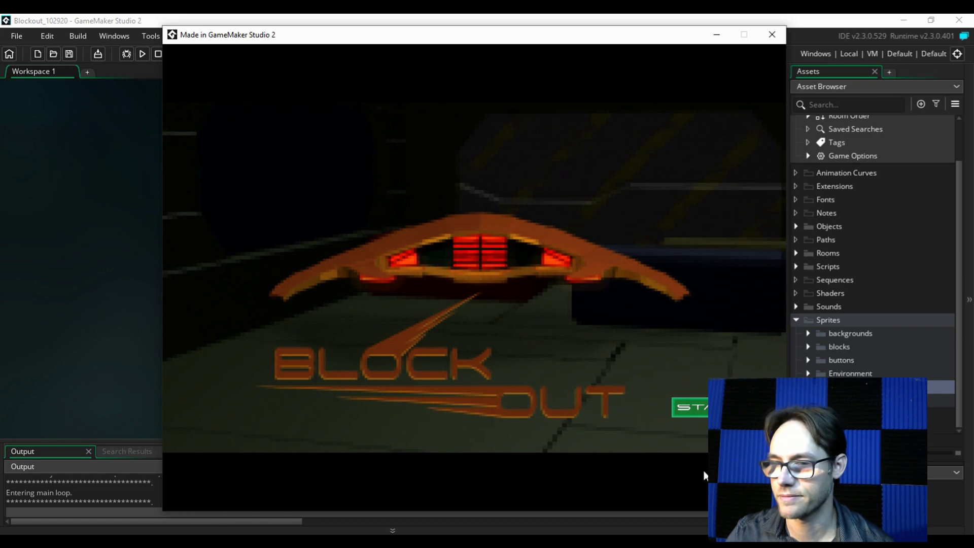
key(alt+Tab)
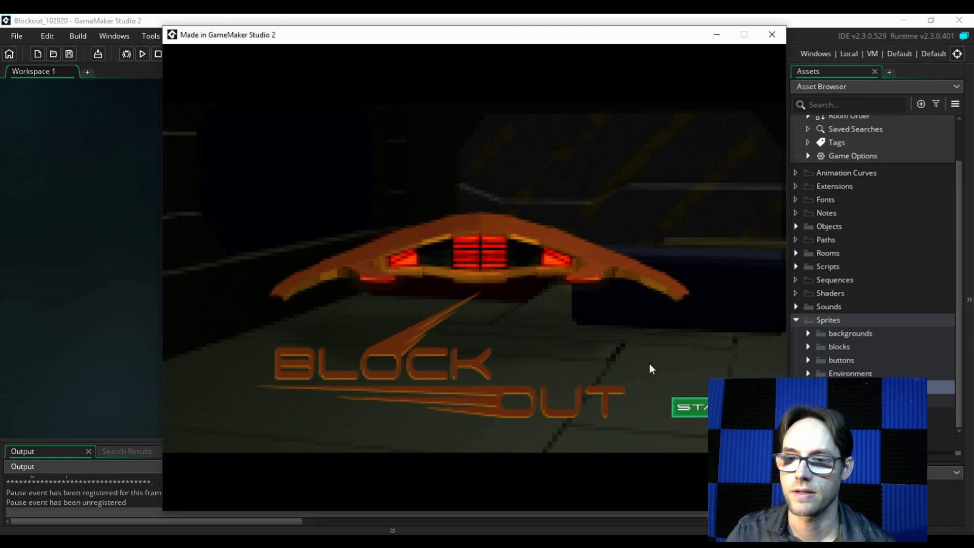
click(692, 408)
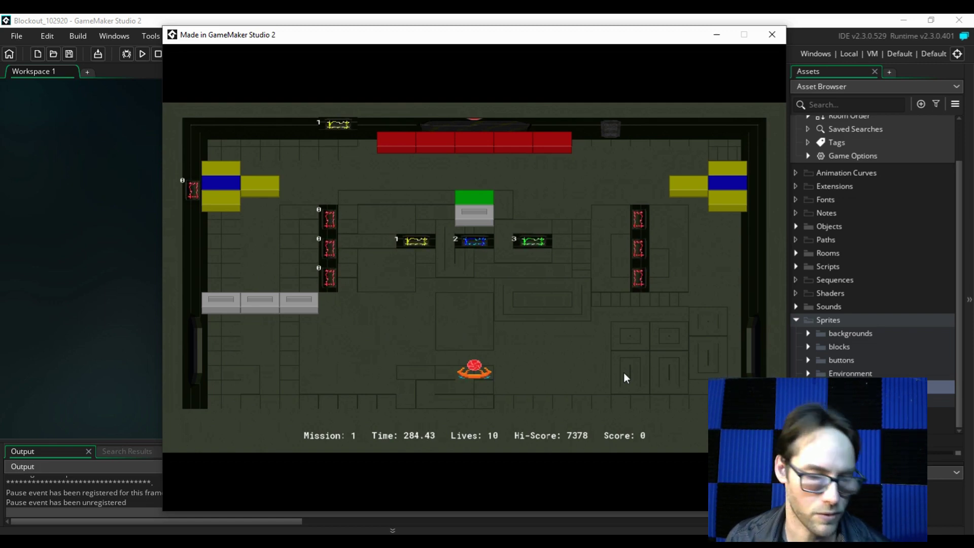
Step: Move the paddle back and forth and launch the ball to begin Mission 1
key(Right)
key(Left)
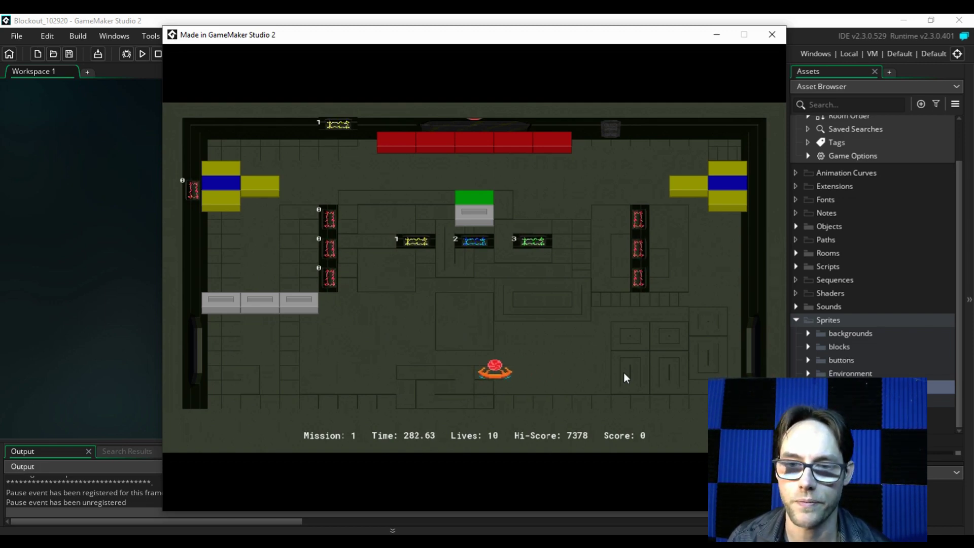
key(Right)
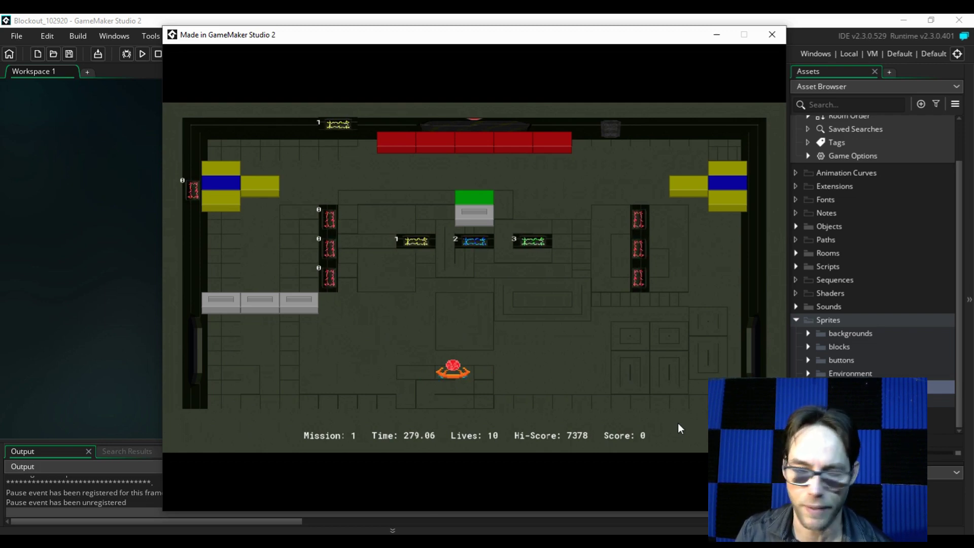
key(Left)
key(Right)
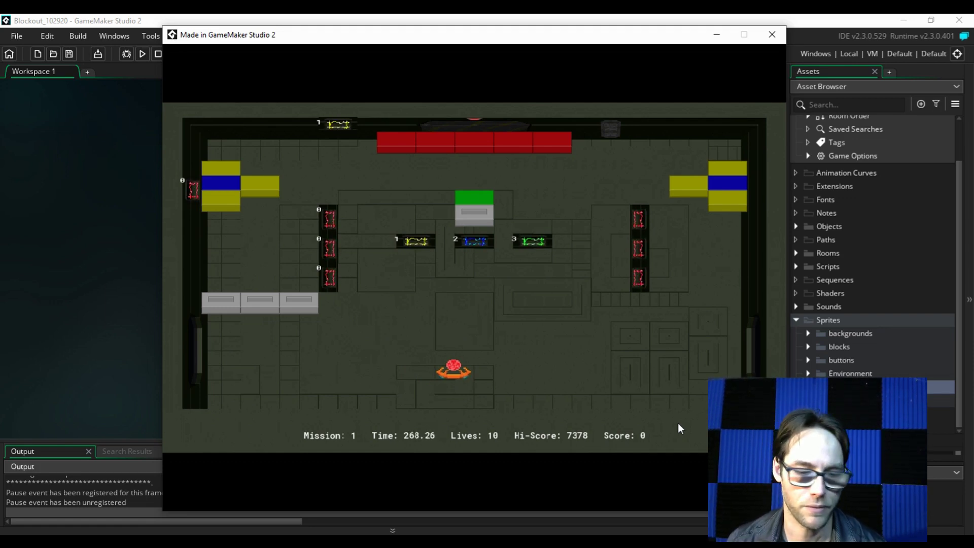
key(space)
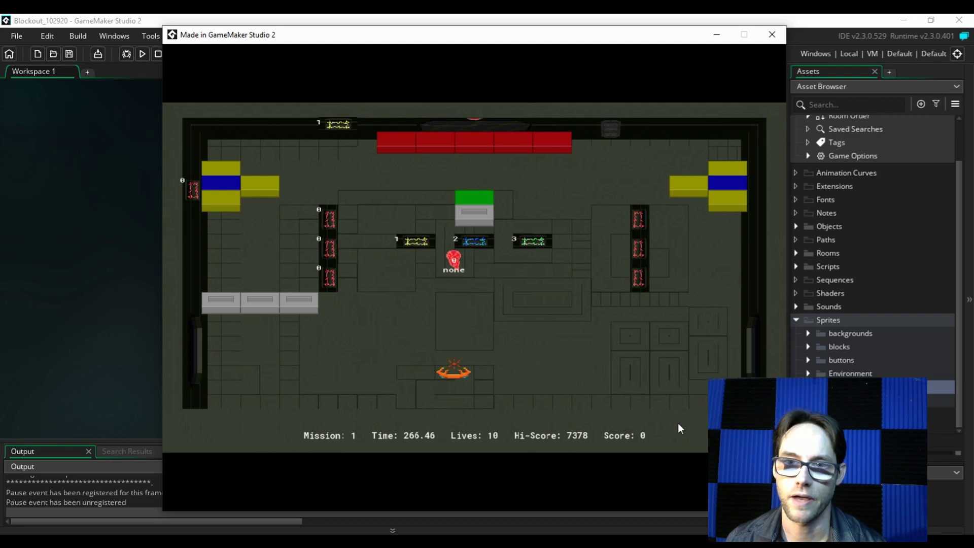
key(Left)
key(Right)
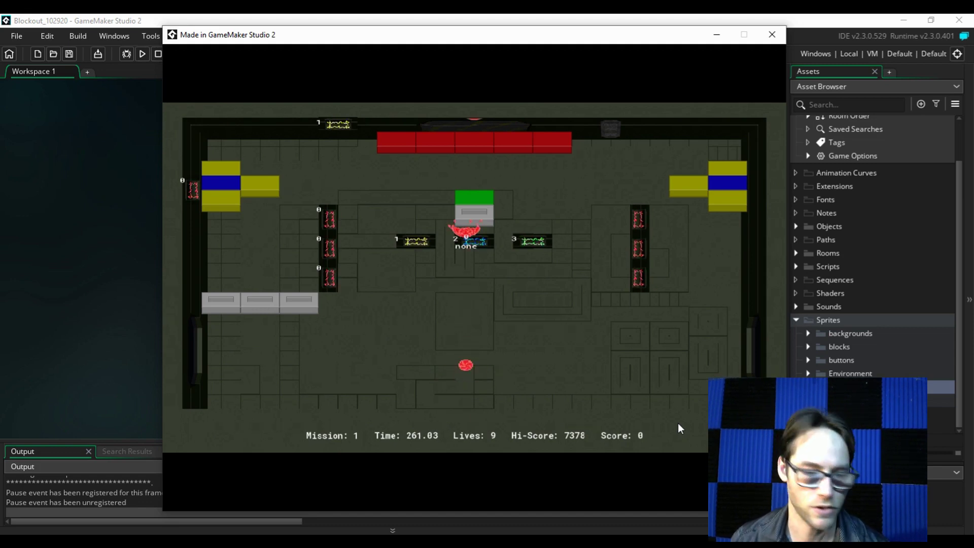
key(Left)
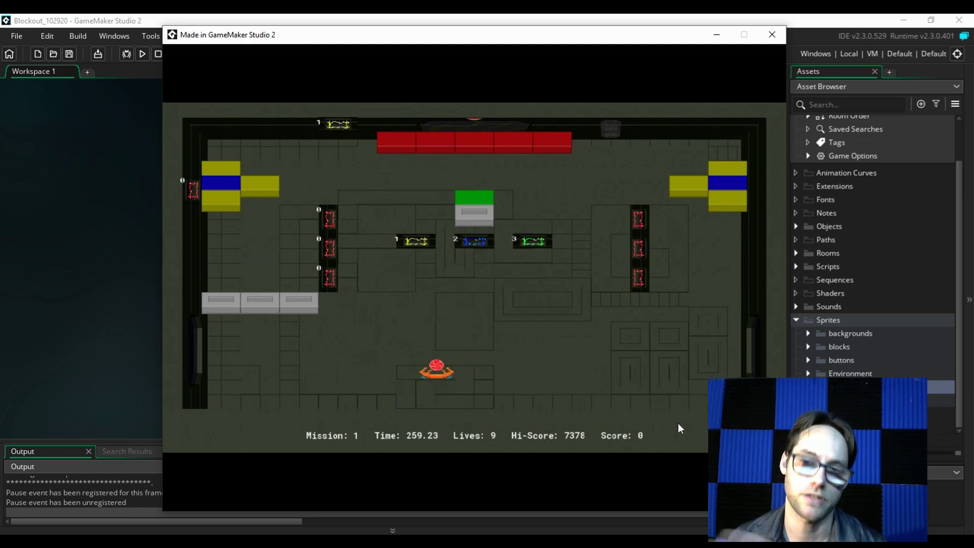
key(Right)
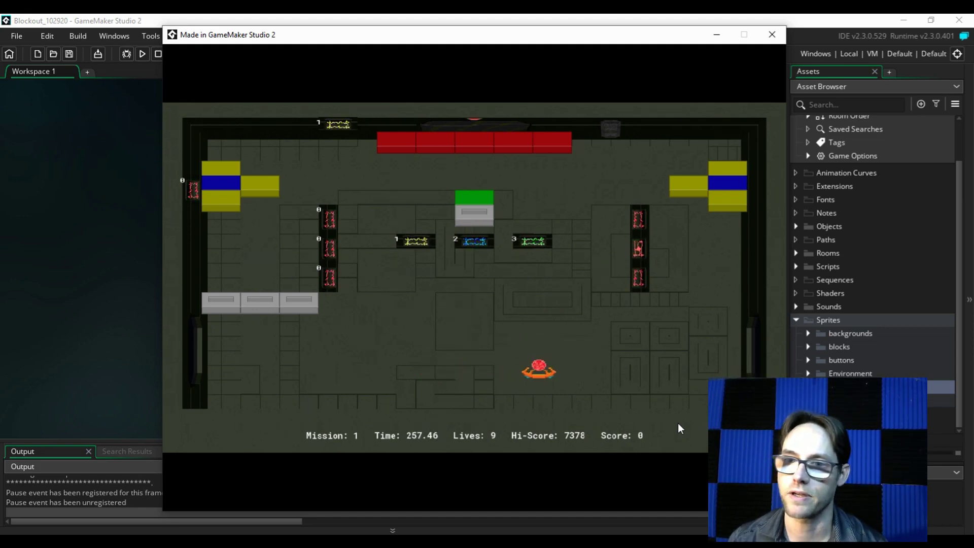
key(Right)
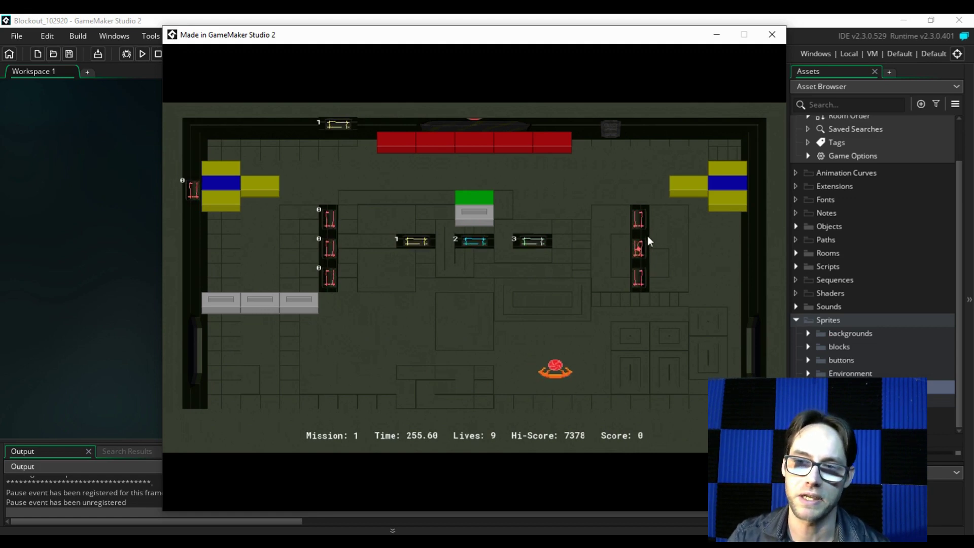
key(Right)
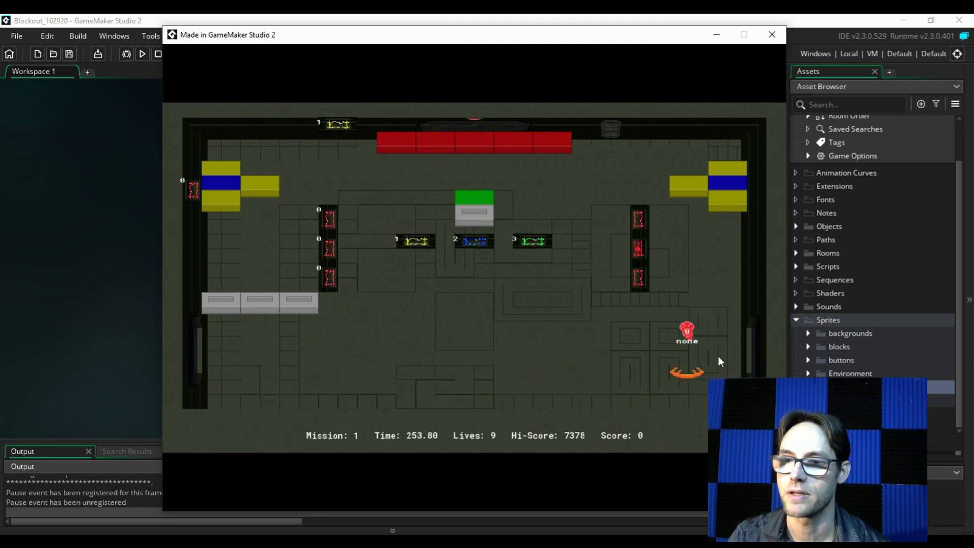
key(Left)
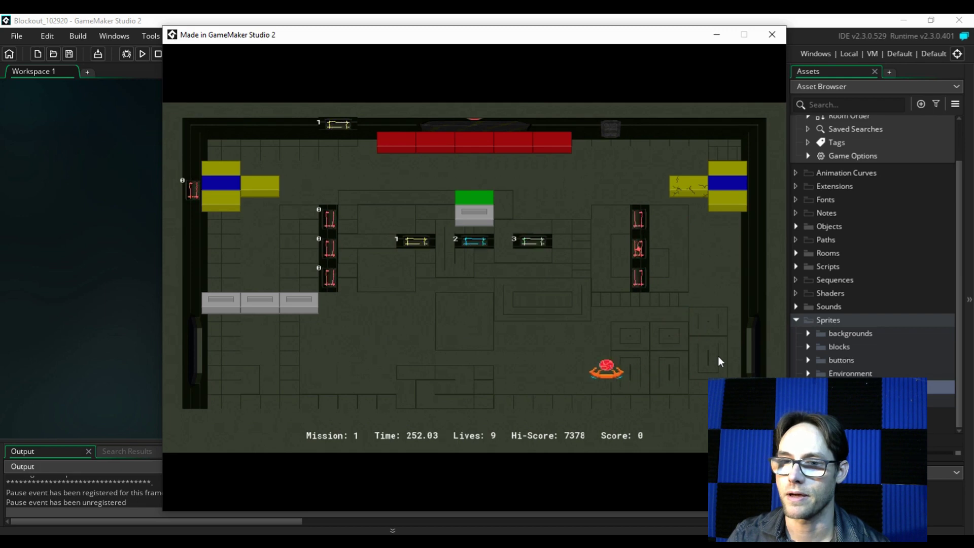
key(Right)
key(Right)
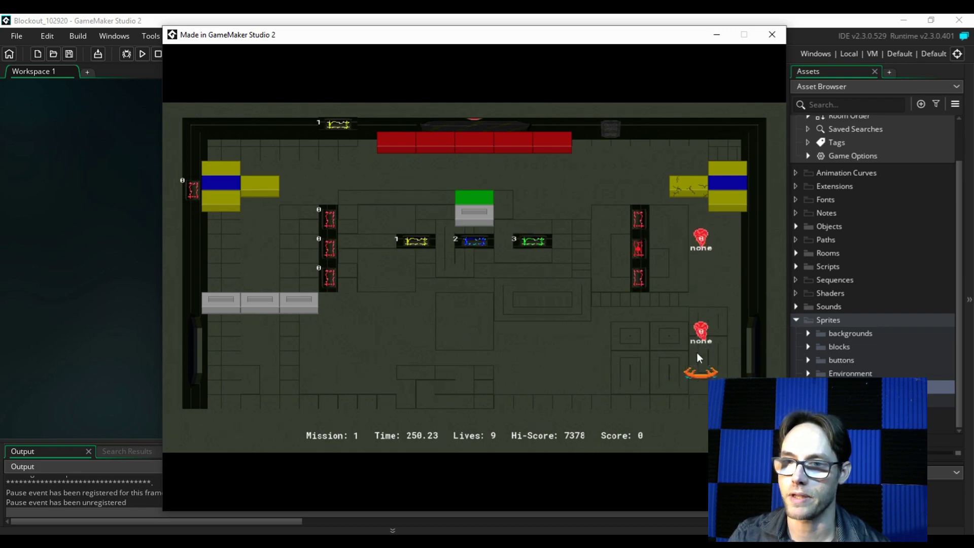
Step: Steer and fire the ship to break the top-right blue block, reaching 1000 points
key(space)
key(Left)
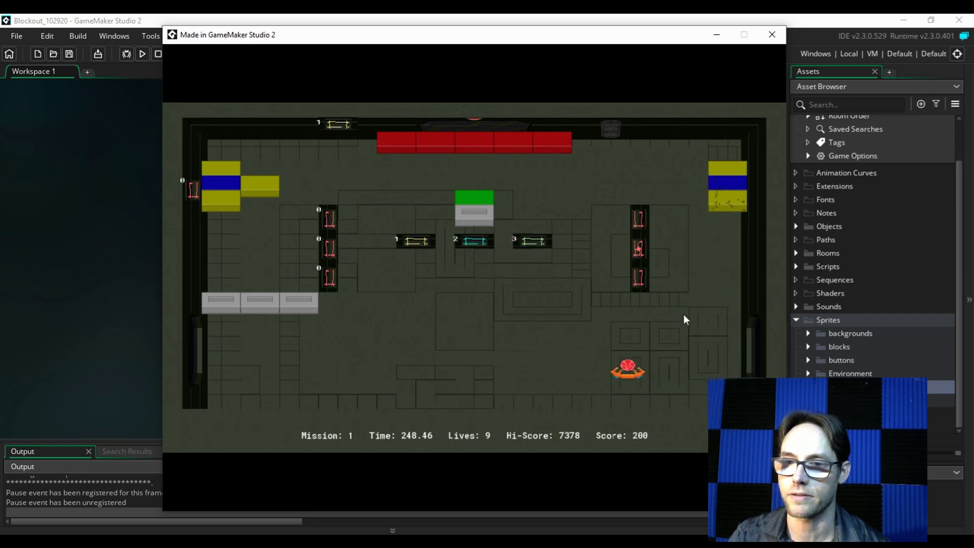
key(d)
click(682, 320)
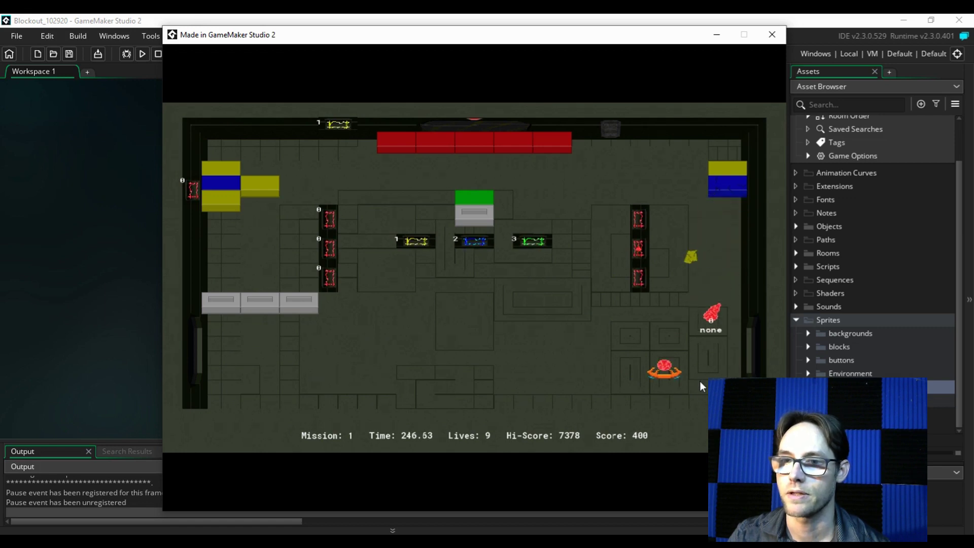
key(Left)
key(Right)
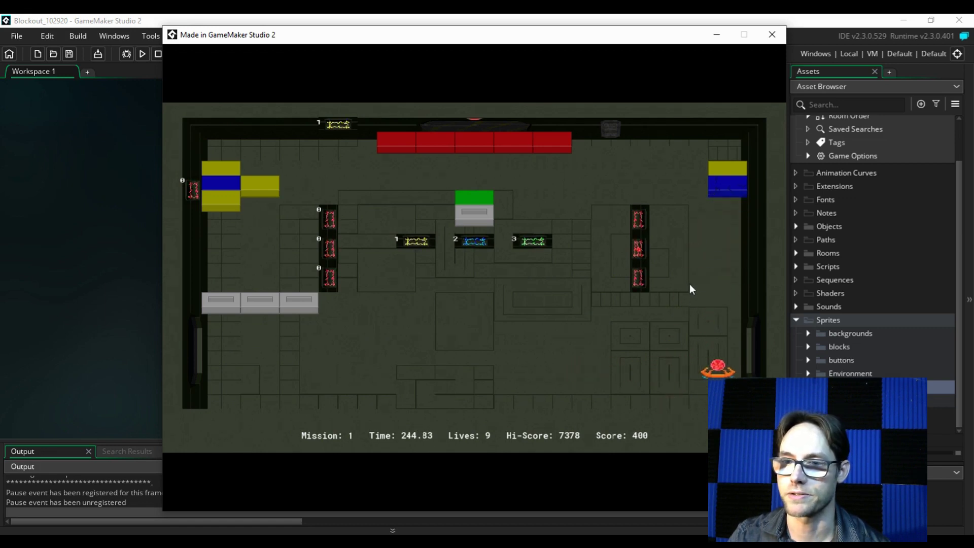
key(space)
key(space)
key(Left)
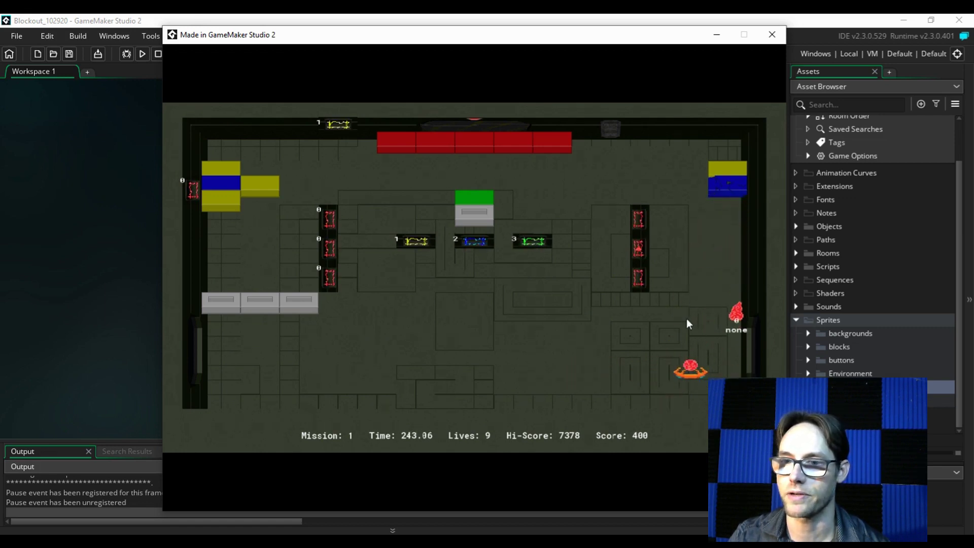
key(Right)
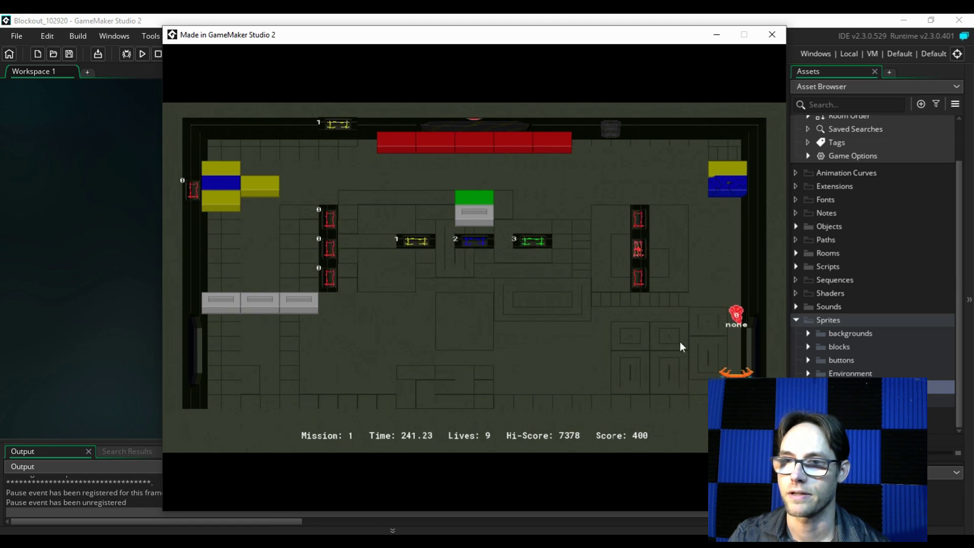
key(Left)
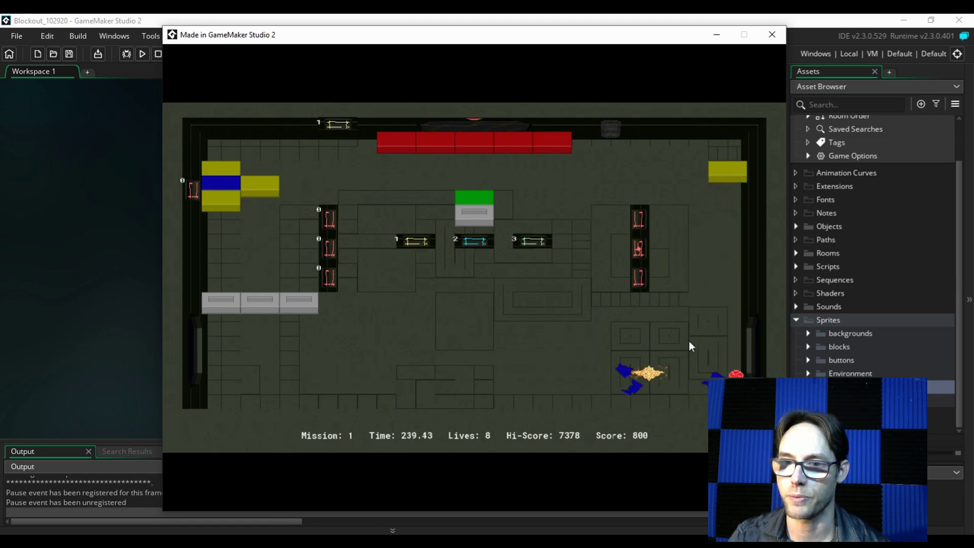
key(Left)
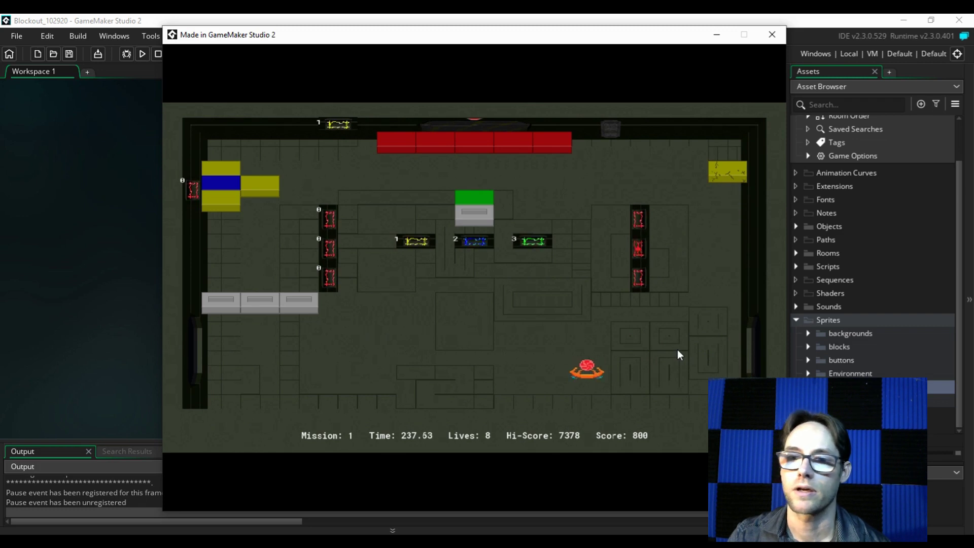
key(Right)
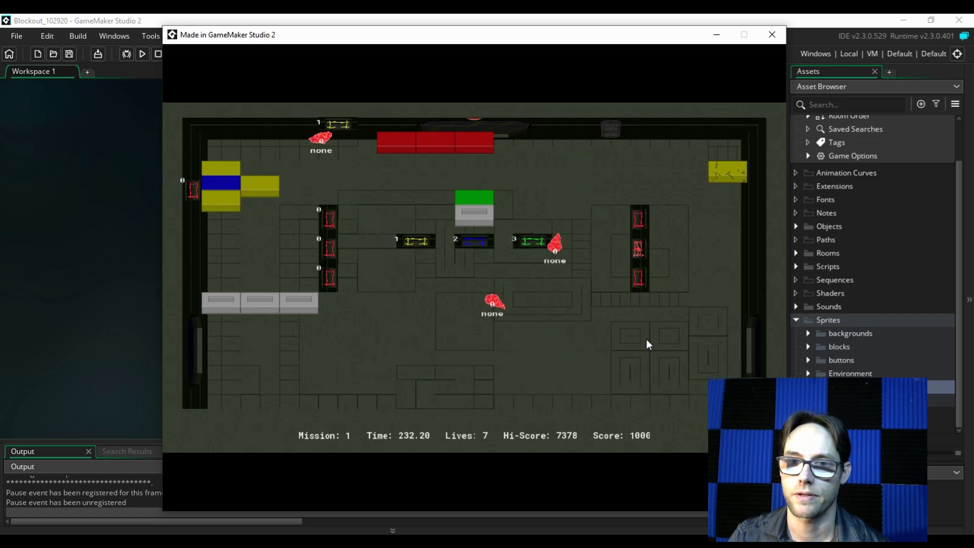
Step: Slide the ship along the bottom, launching balls to break red bricks
key(Left)
key(Right)
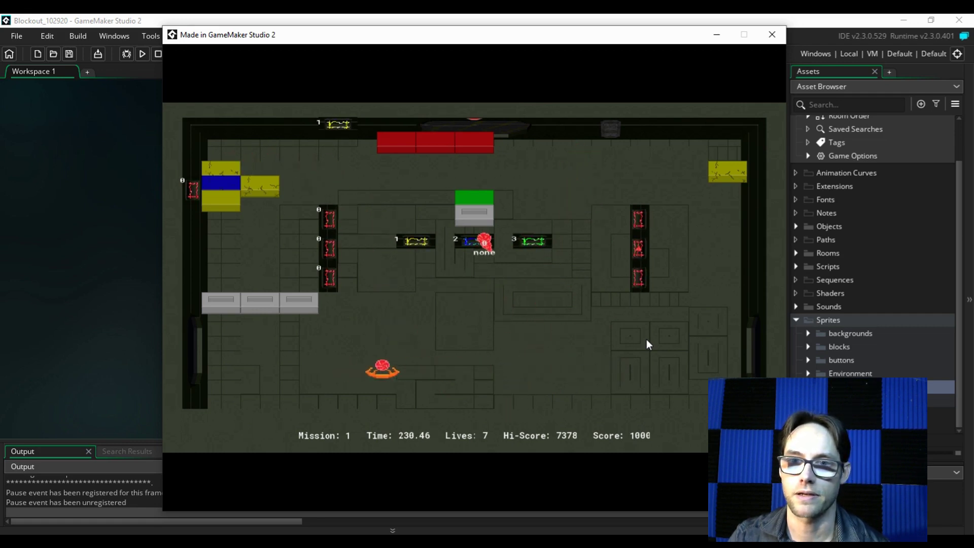
key(Right)
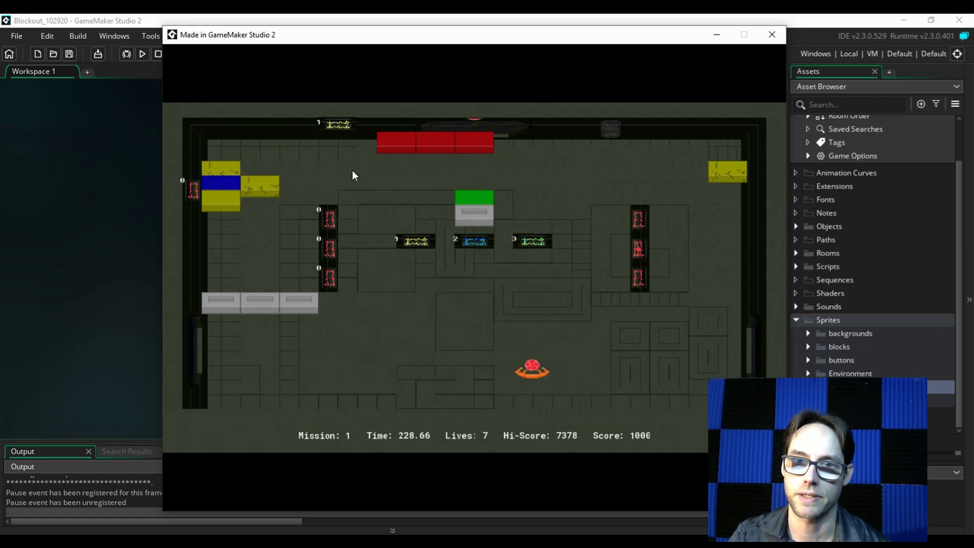
key(Left)
key(Right)
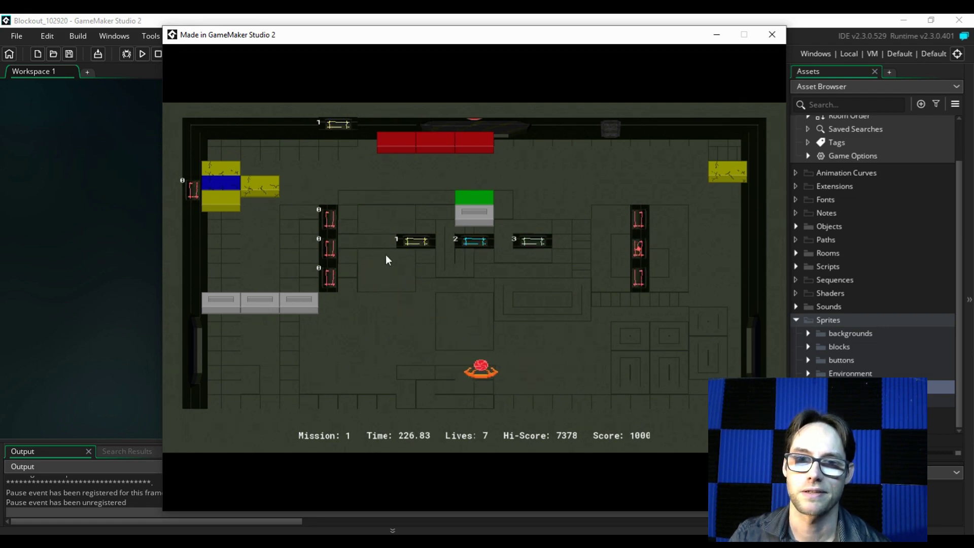
key(Left)
key(space)
key(space)
key(Right)
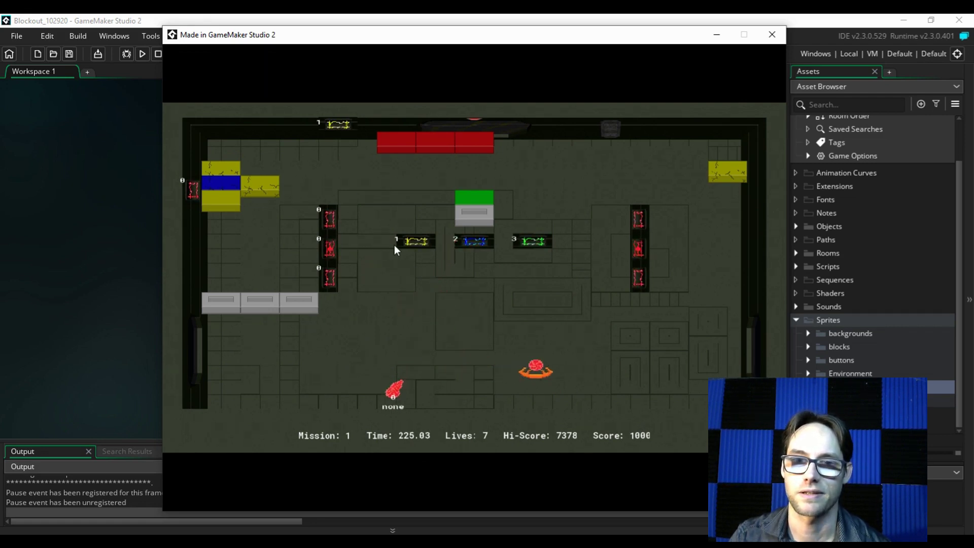
key(Left)
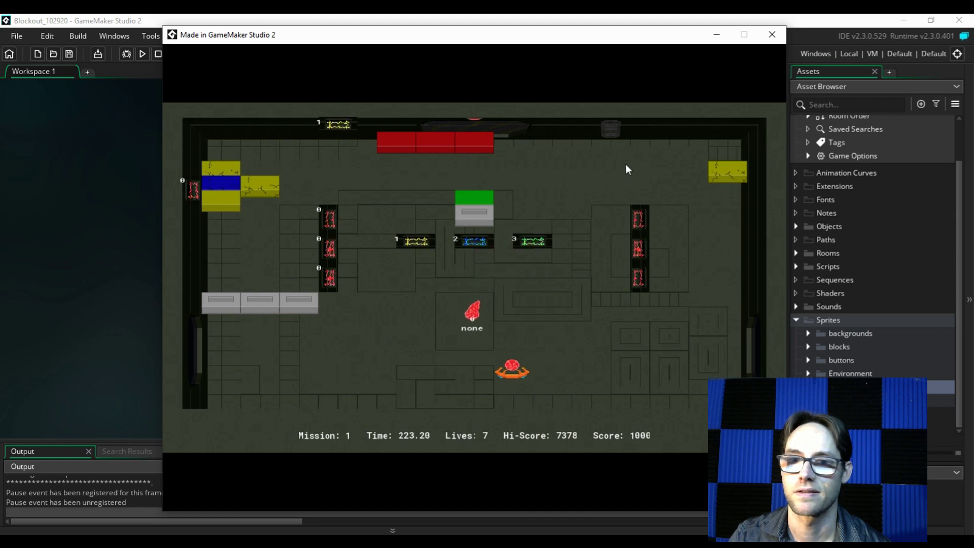
key(Left)
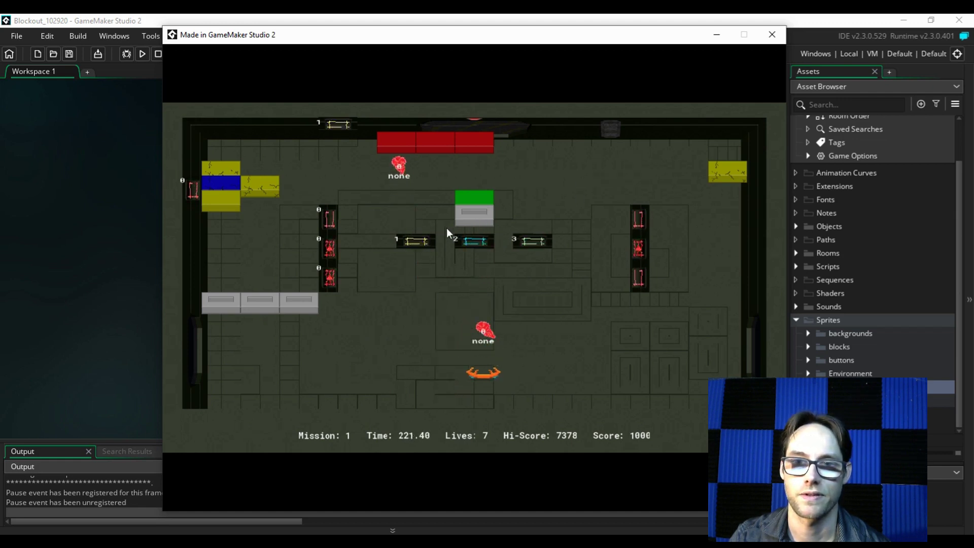
key(Left)
key(Right)
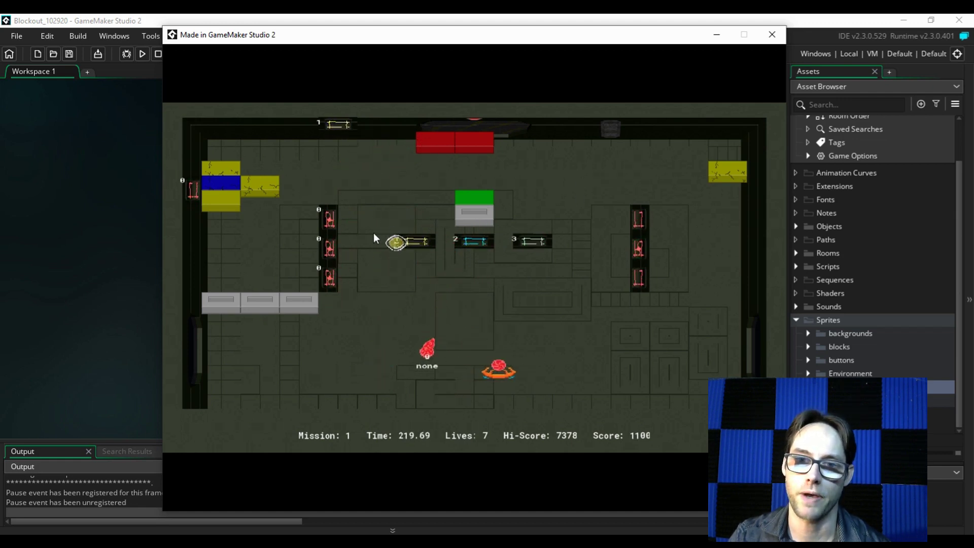
key(Left)
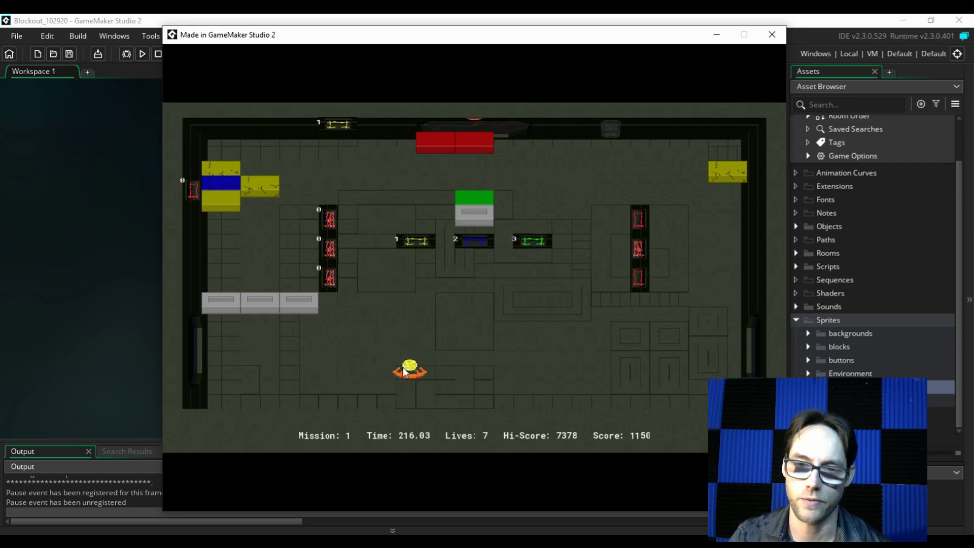
key(Right)
key(Left)
key(space)
key(Right)
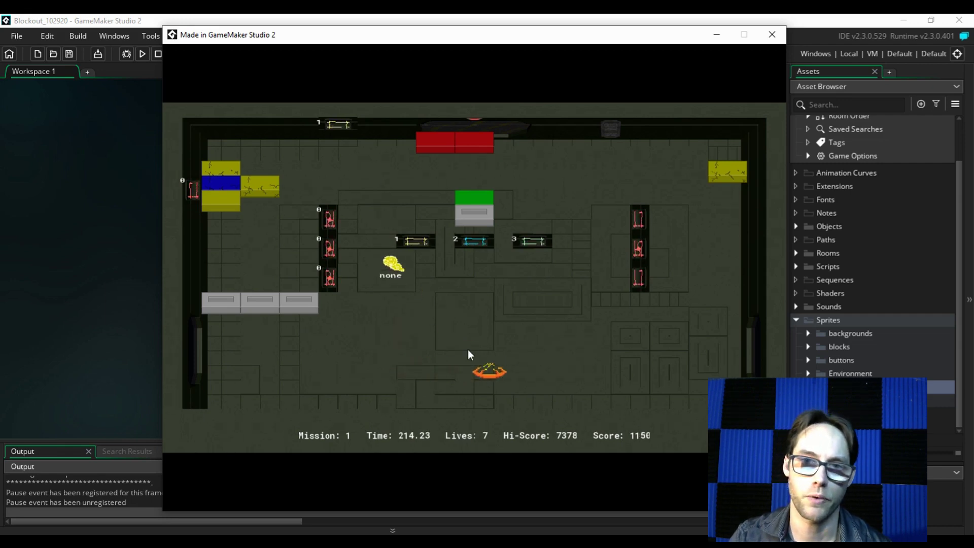
key(Right)
key(Left)
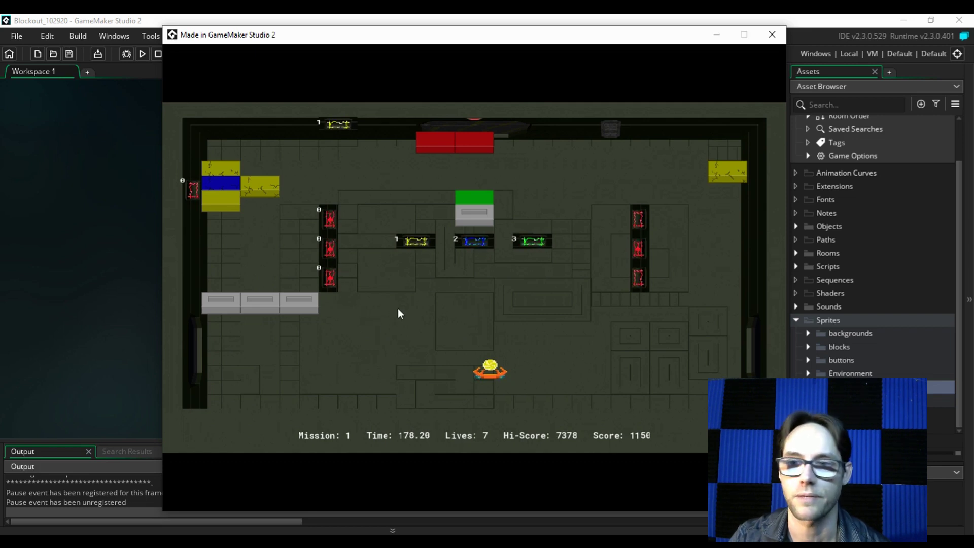
Step: Relaunch the ball repeatedly to reach 1156 points with 7 lives, then close the game
key(Left)
key(space)
key(space)
key(Left)
key(space)
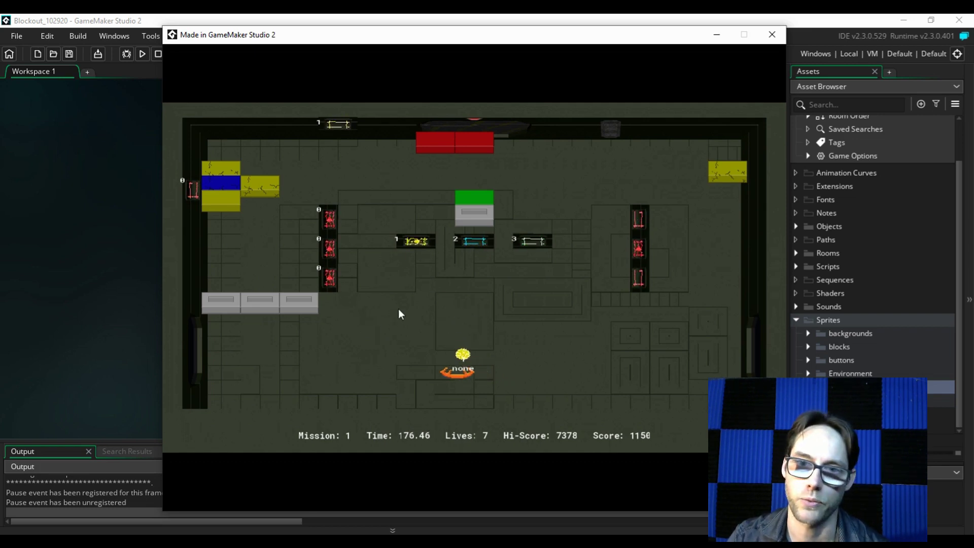
key(space)
key(Left)
key(space)
key(space)
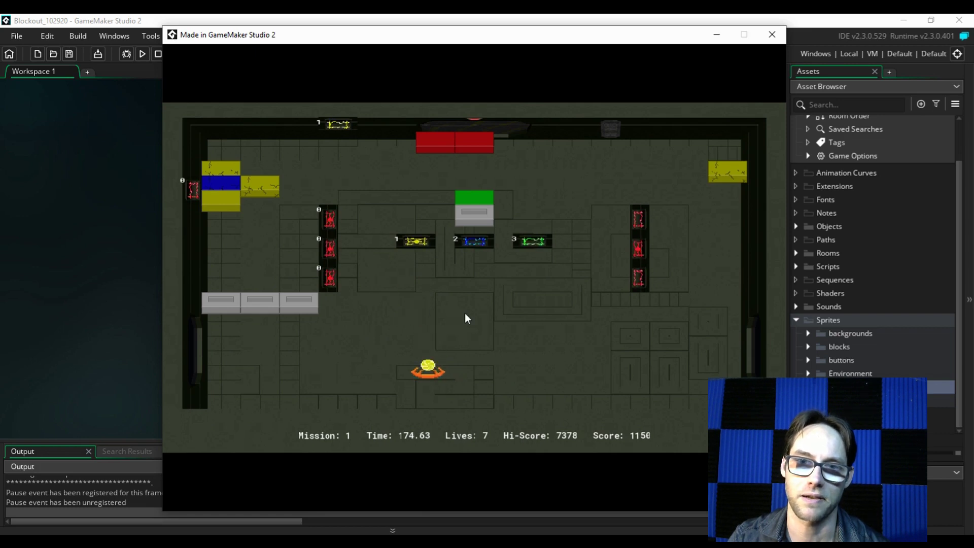
key(Left)
key(space)
key(Right)
key(space)
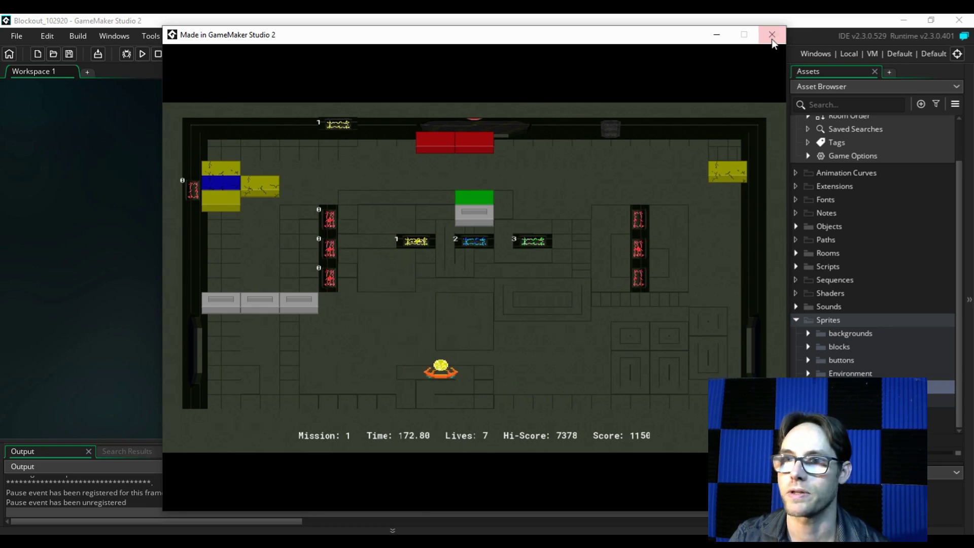
click(772, 35)
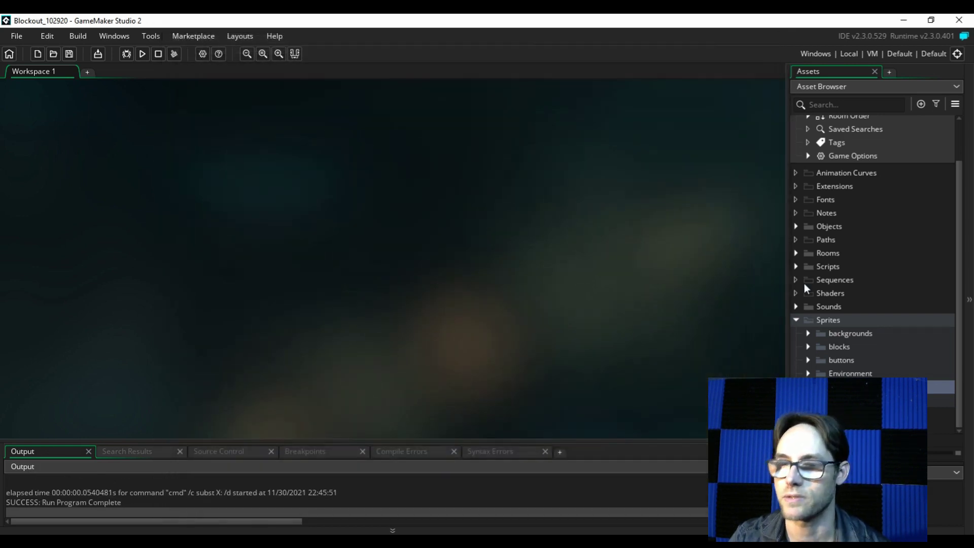
Step: Open the rm_mission_1 room and select its Gate_Layer
click(796, 253)
click(849, 280)
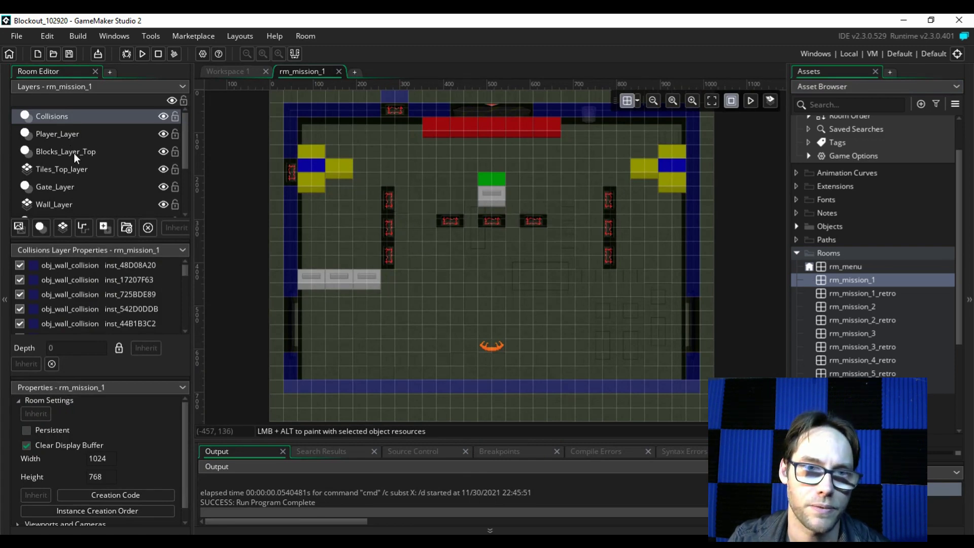
click(63, 189)
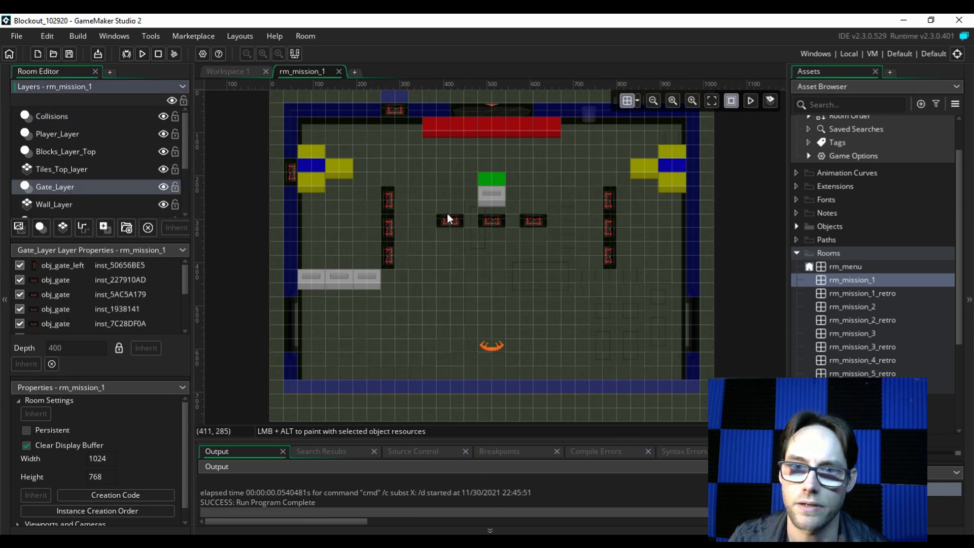
Step: Drag the four gates into a cluster below the grey blocks at left
click(387, 202)
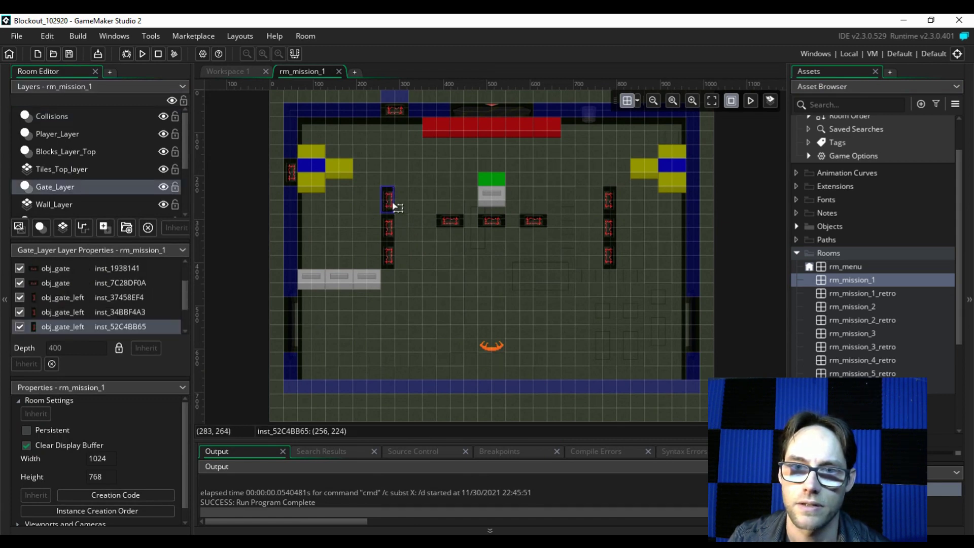
drag(412, 259, 335, 318)
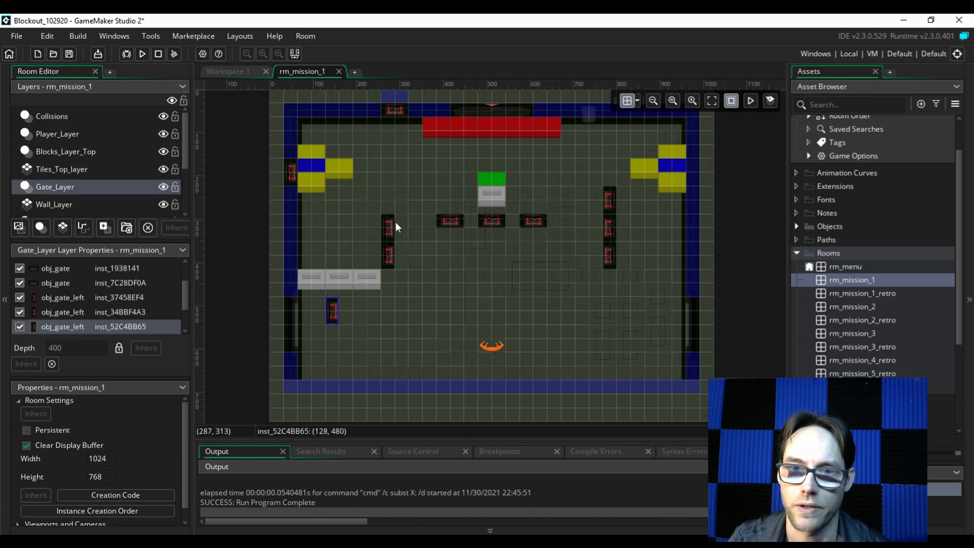
drag(395, 226, 353, 310)
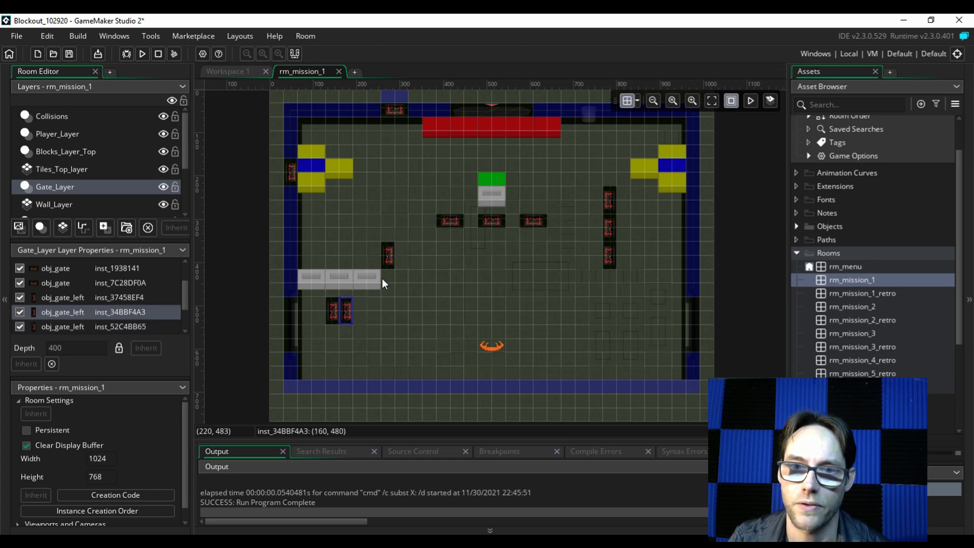
drag(392, 258, 379, 315)
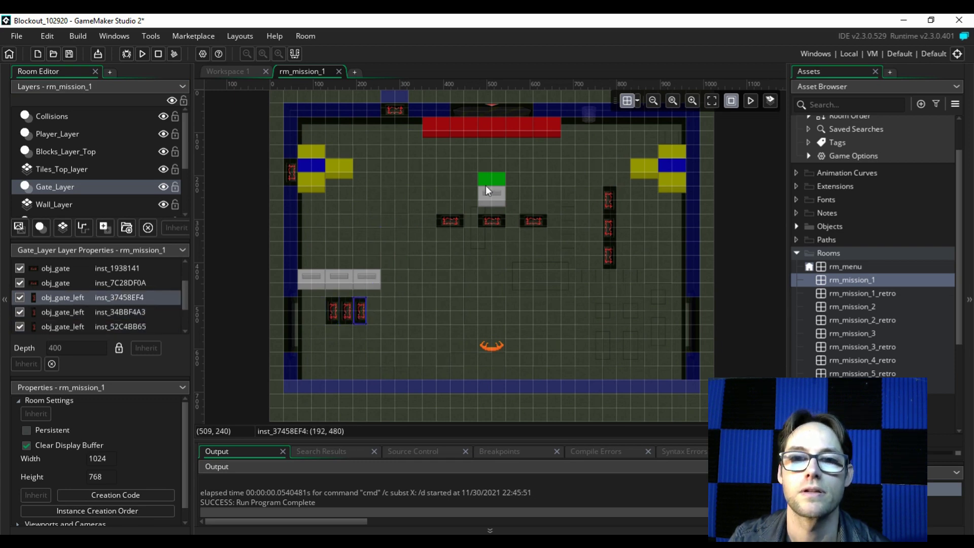
drag(448, 226, 337, 336)
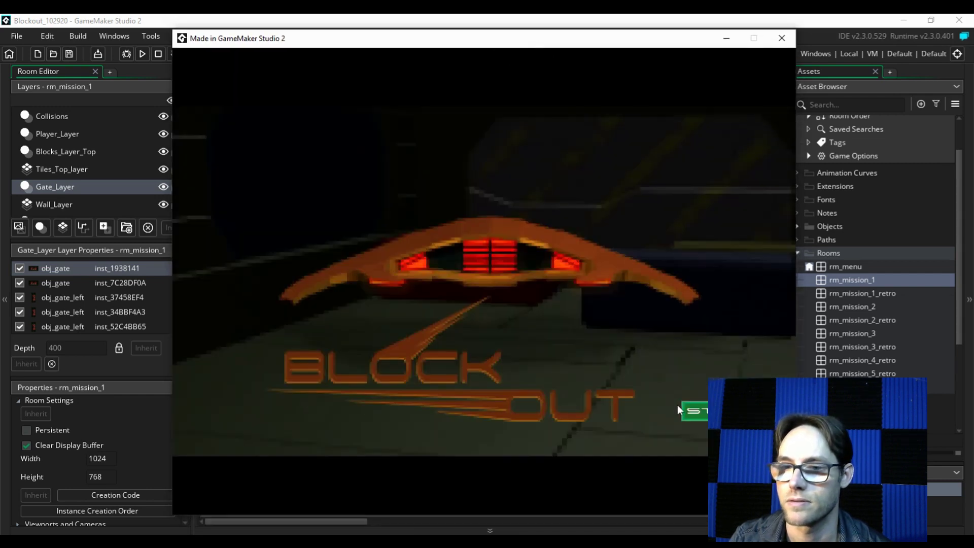
Step: Start from the title screen and keep the balls in play through Mission 1 into Mission 2, scoring 3785
click(699, 406)
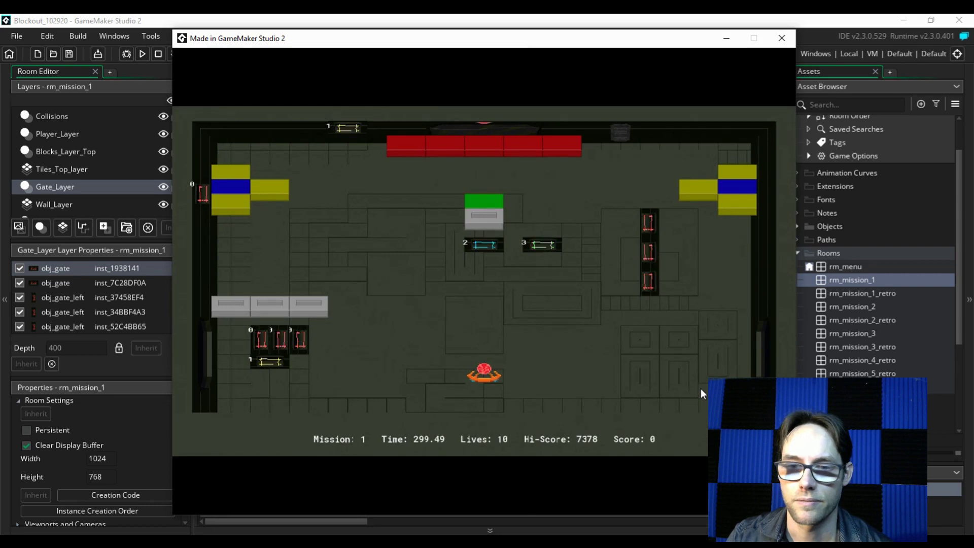
key(space)
key(Left)
key(space)
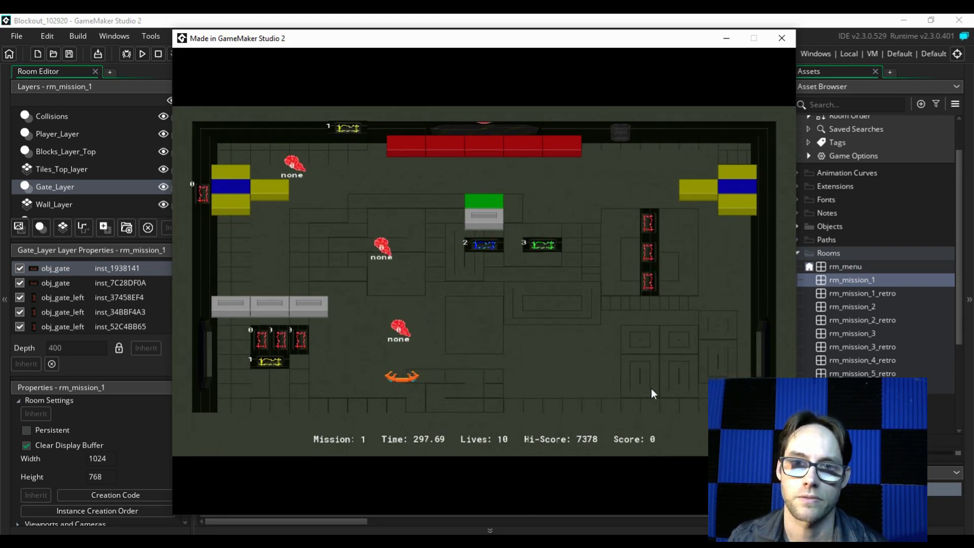
key(Right)
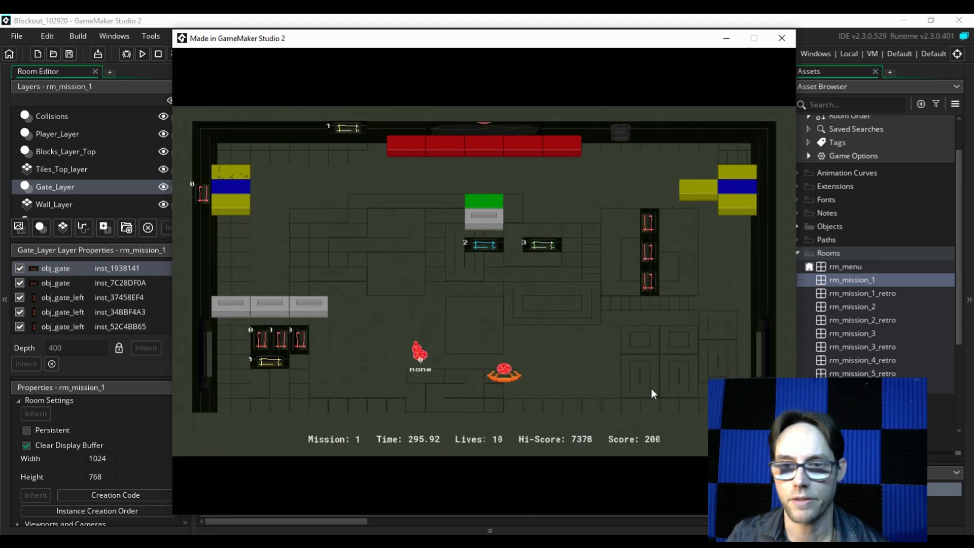
key(Left)
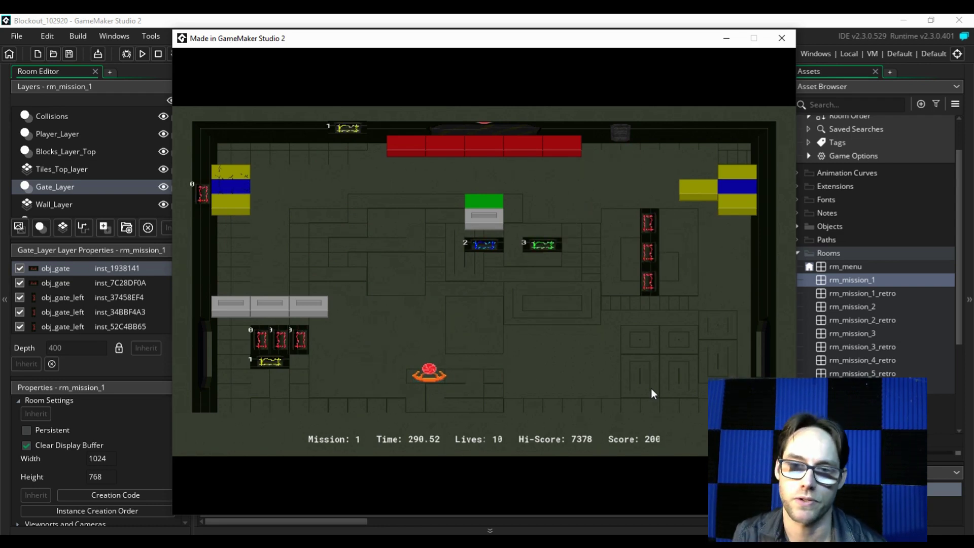
key(Right)
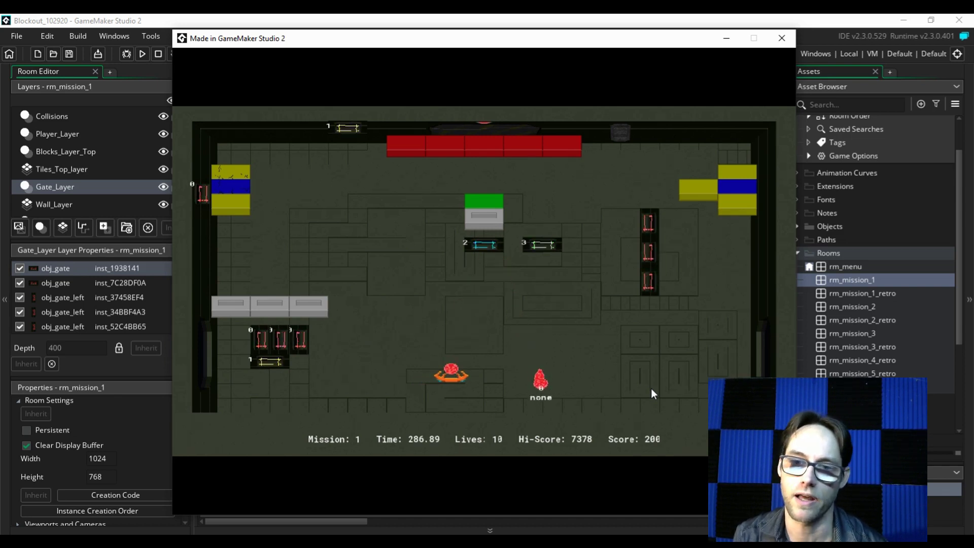
key(Right)
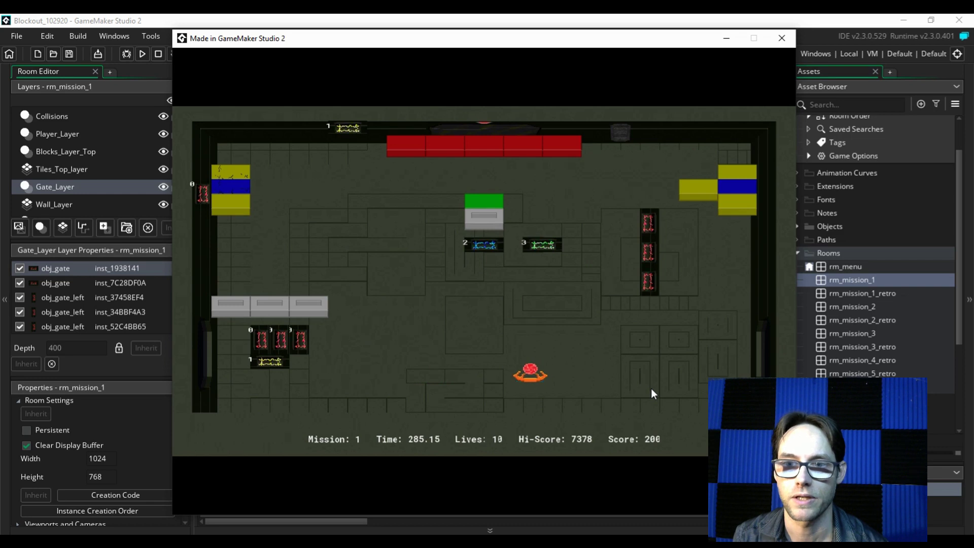
key(Left)
key(Right)
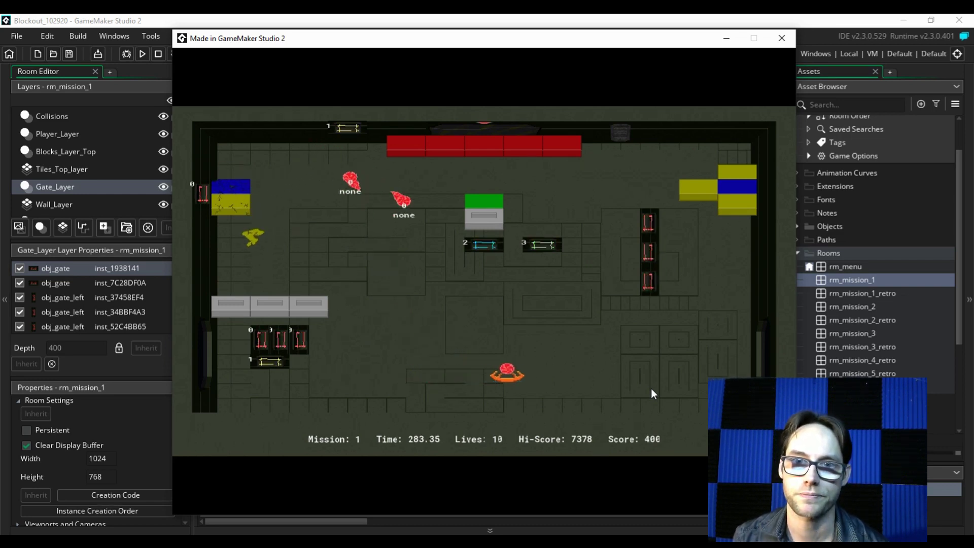
key(Left)
key(Left)
key(Left)
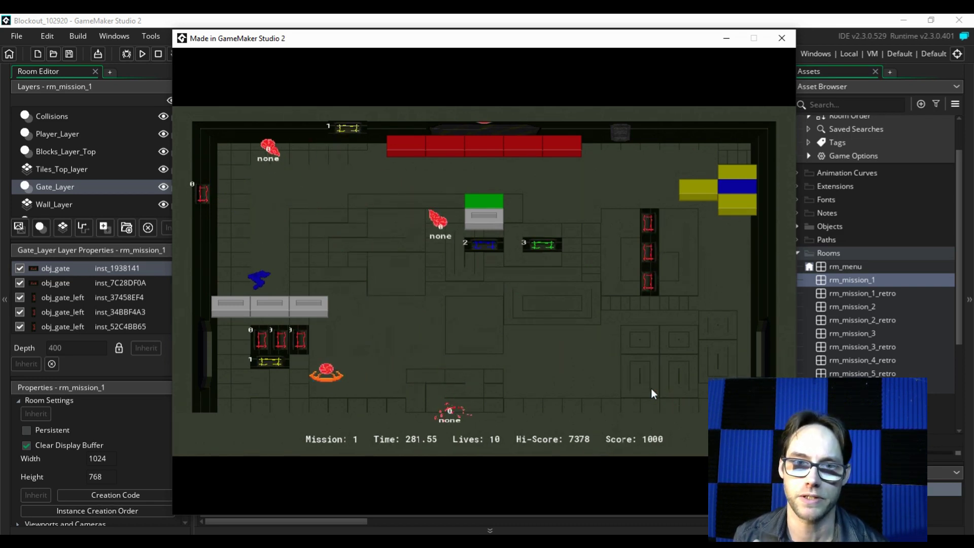
key(Right)
key(Right)
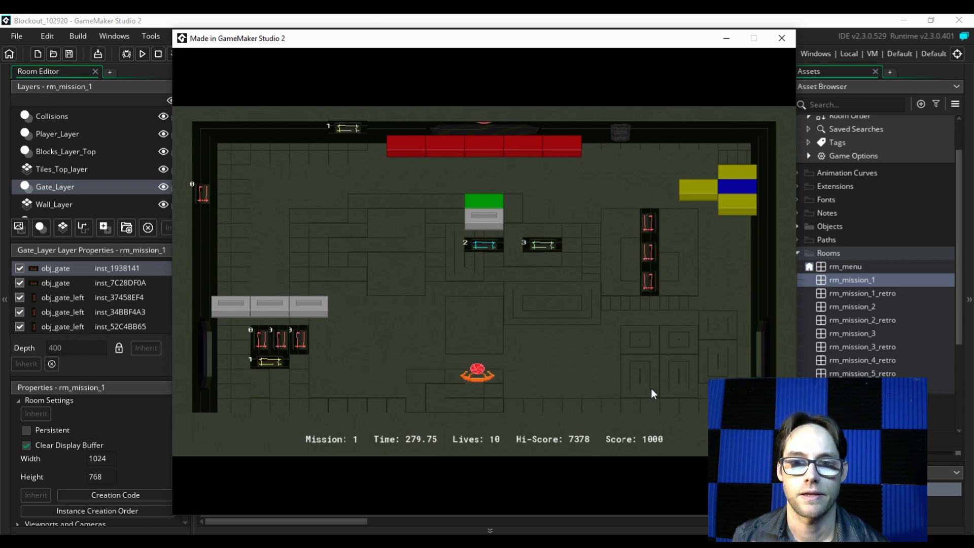
key(Left)
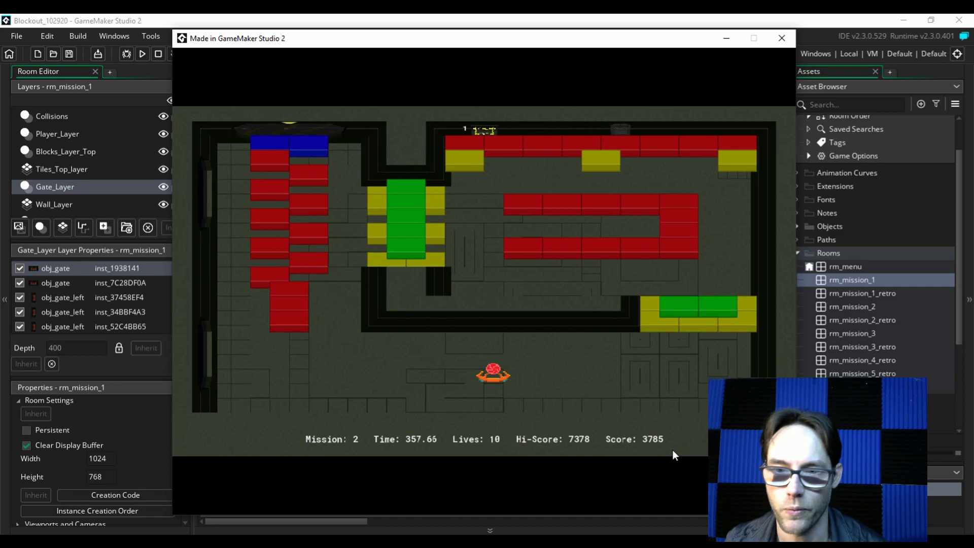
Step: Line up the paddle and launch the ball into the red blocks of mission 2
key(Left)
key(Right)
key(Left)
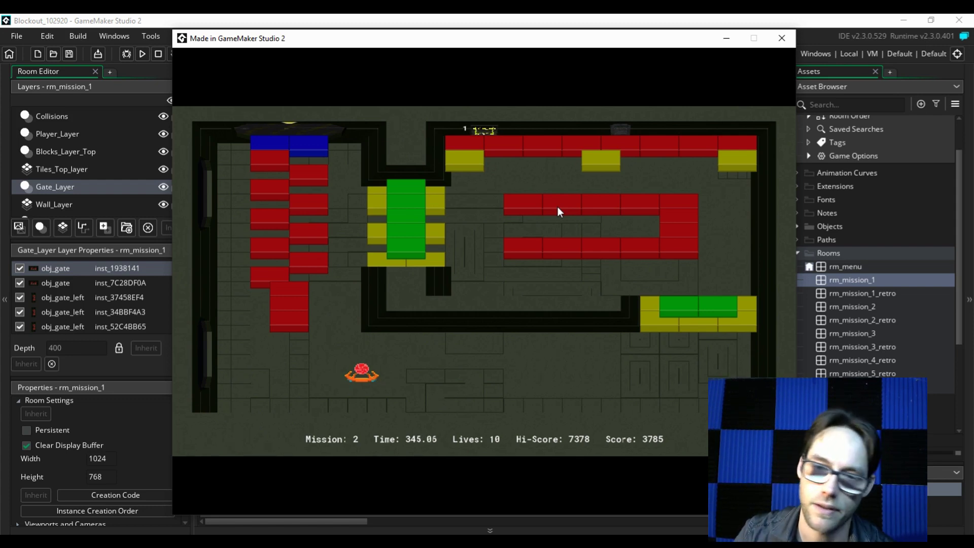
key(Left)
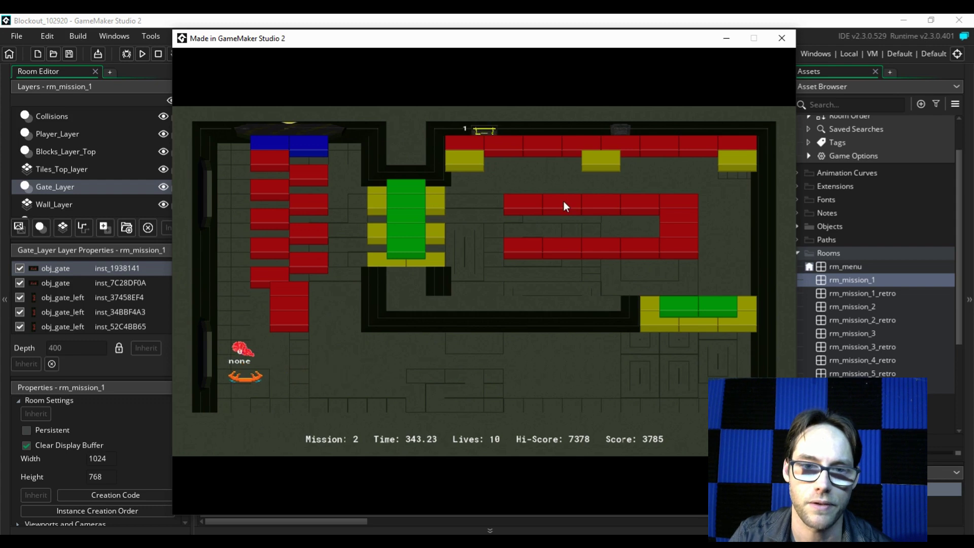
key(Right)
key(Left)
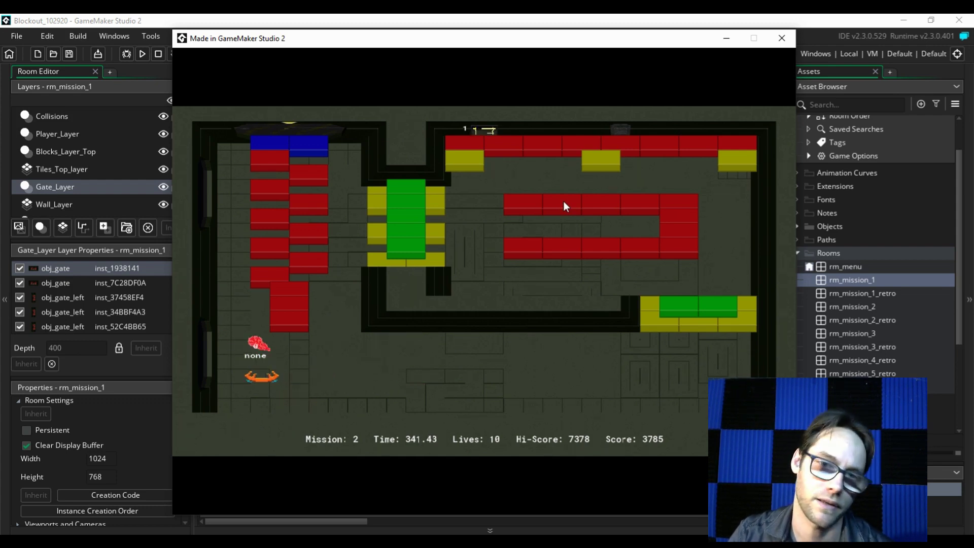
key(Right)
key(Left)
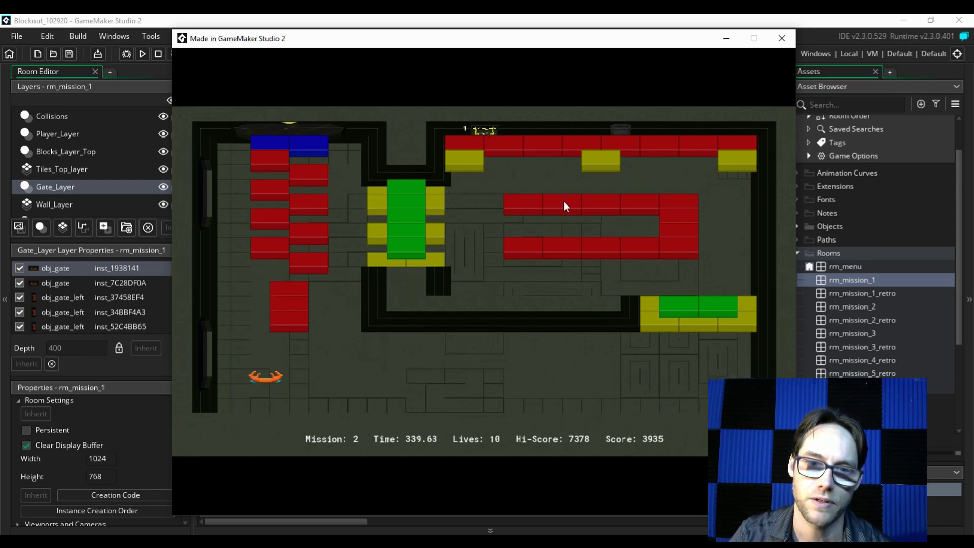
key(Right)
key(Left)
Step: Keep the ball in play with the paddle, breaking more red blocks
key(Right)
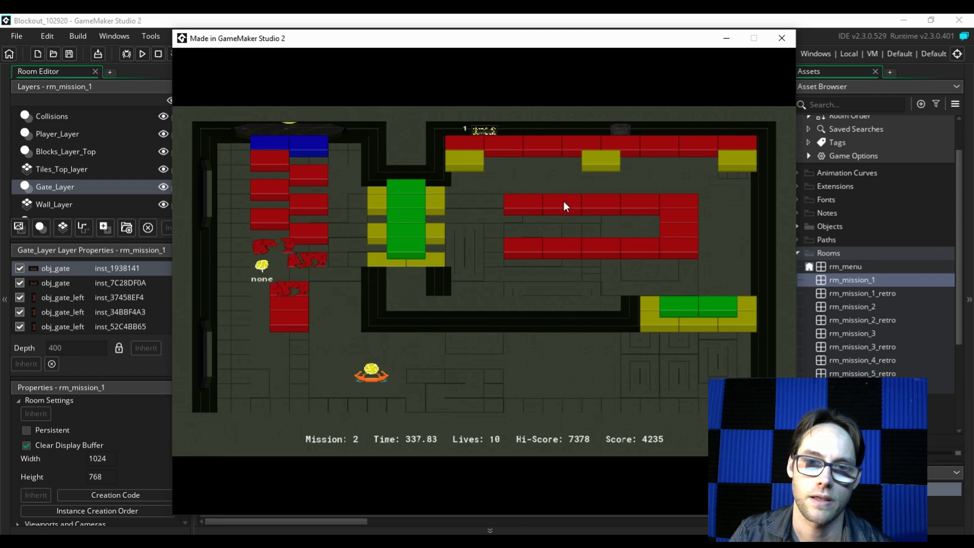
key(Left)
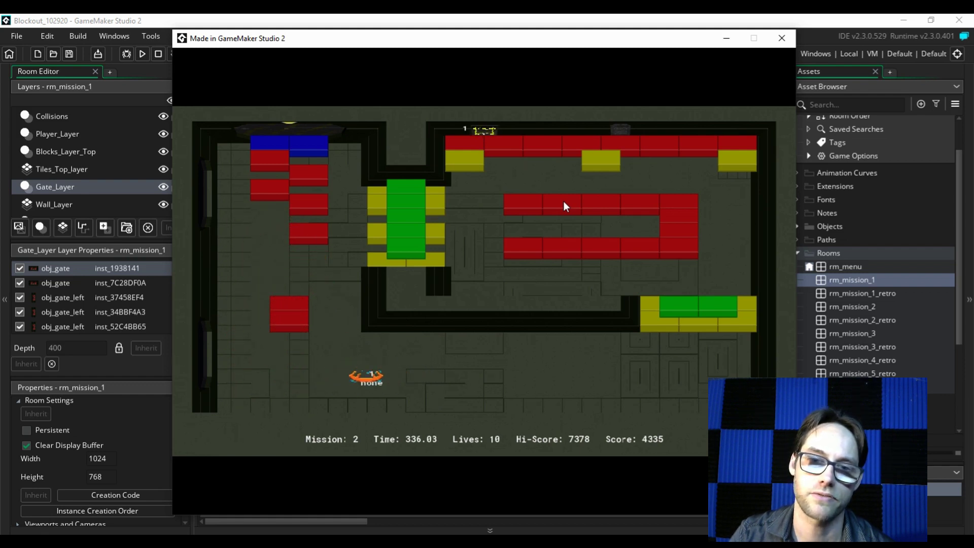
key(Right)
key(Right)
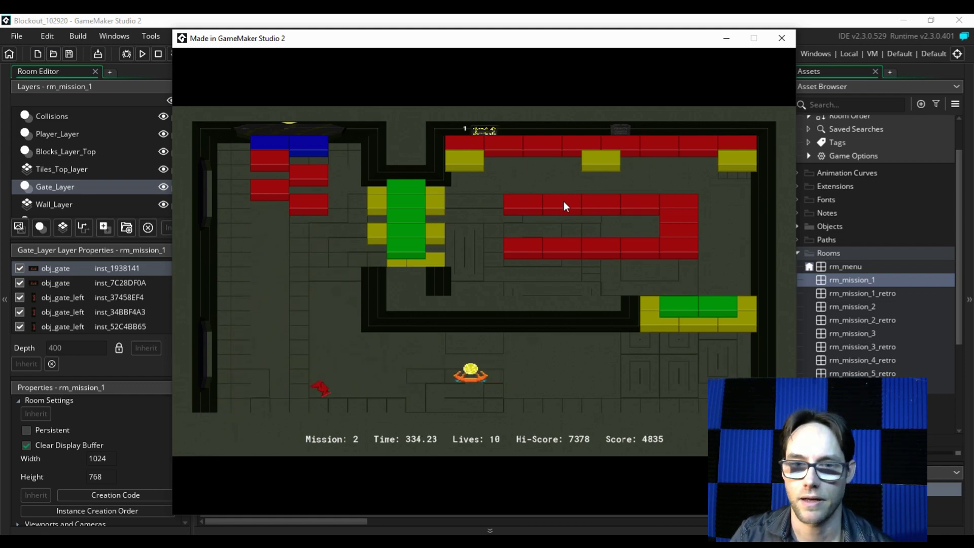
key(Left)
key(Left)
key(Right)
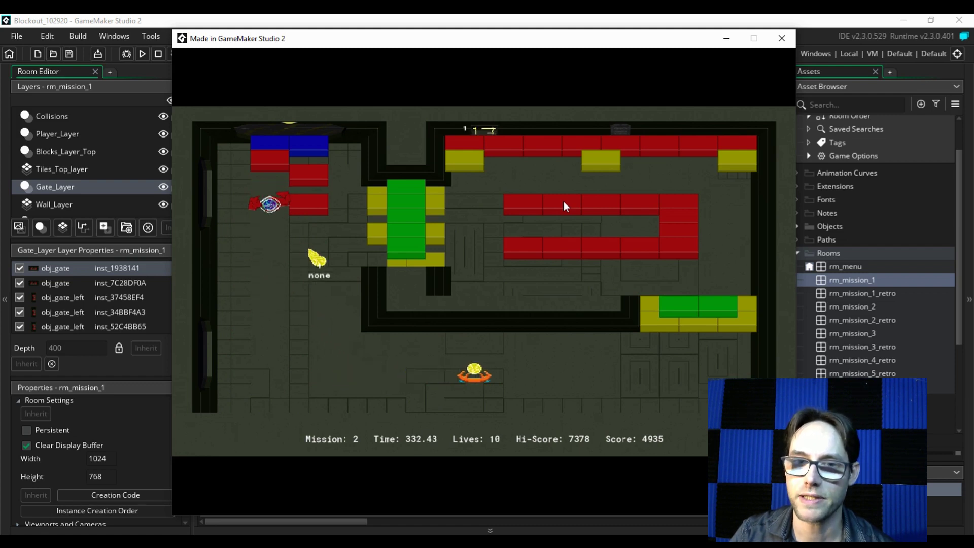
key(Left)
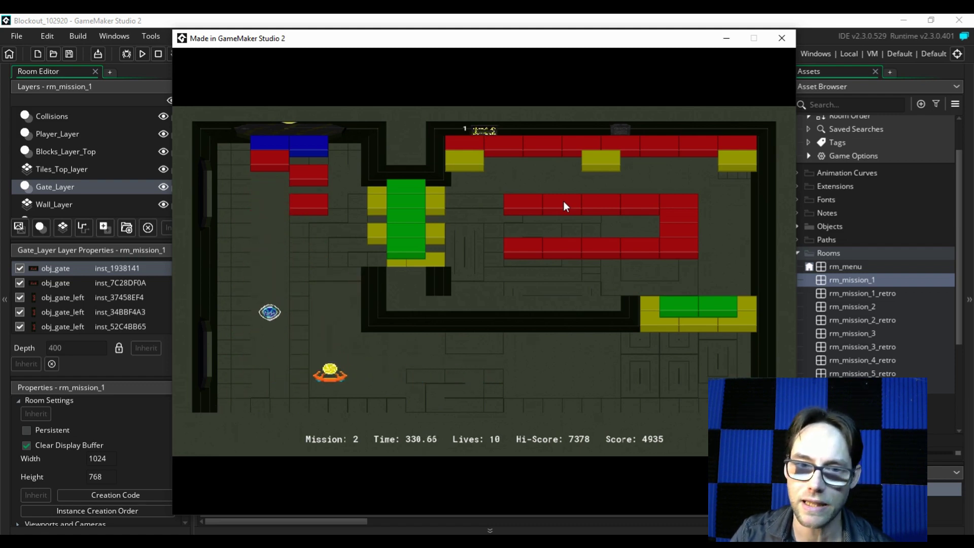
key(Left)
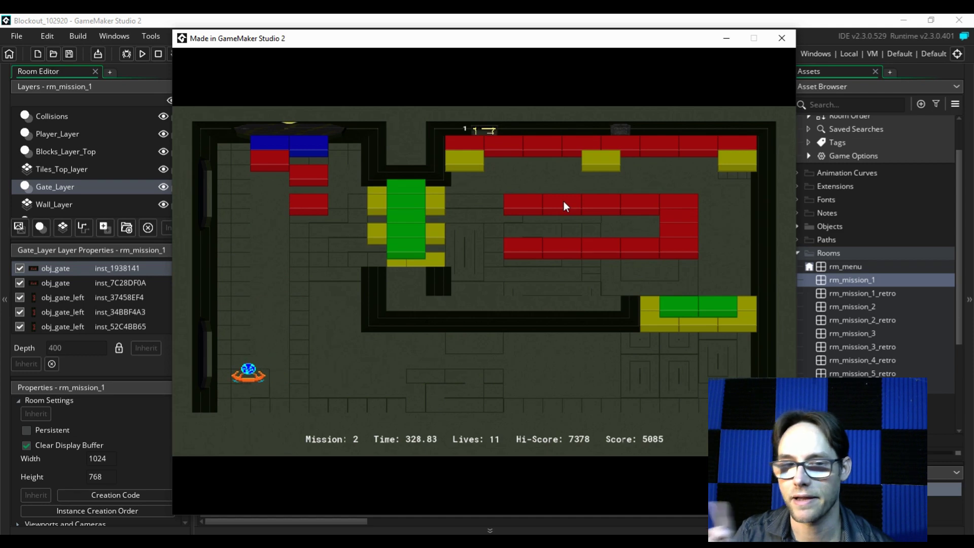
key(Right)
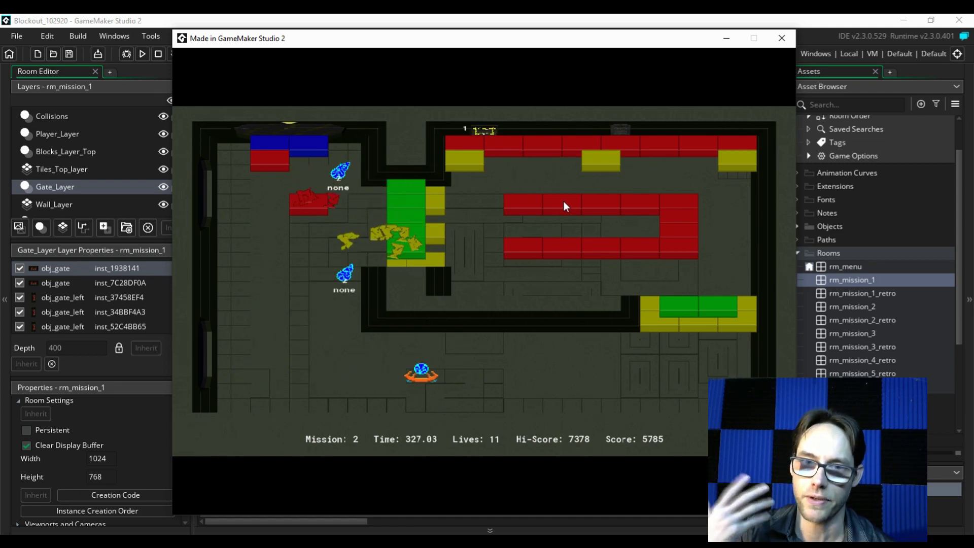
key(Right)
key(Left)
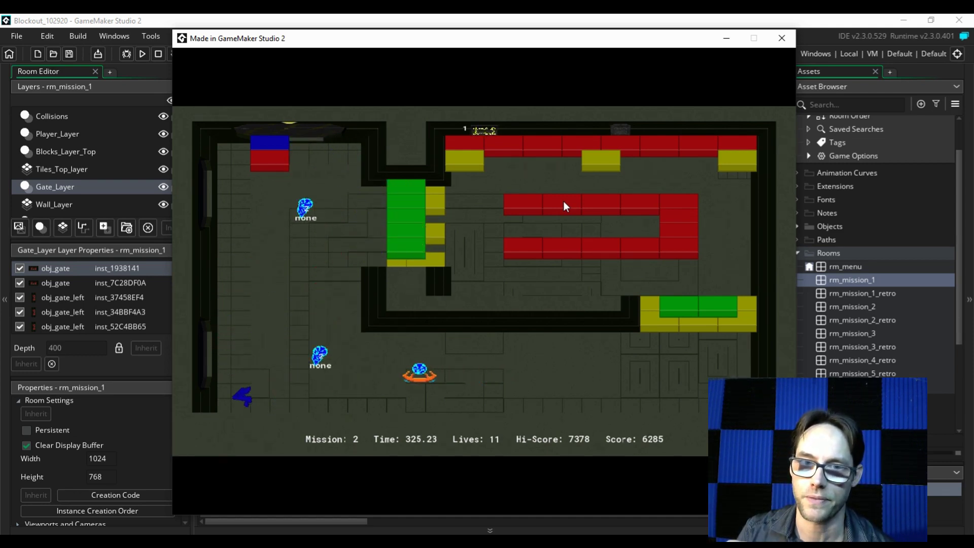
Step: Bounce the balls into the blocks and collect the green pickup
key(Left)
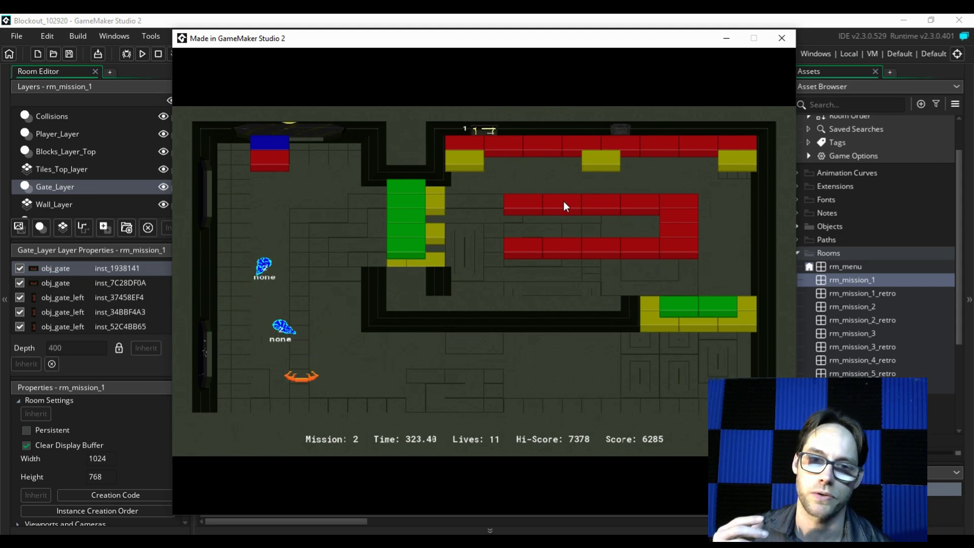
key(Right)
key(Left)
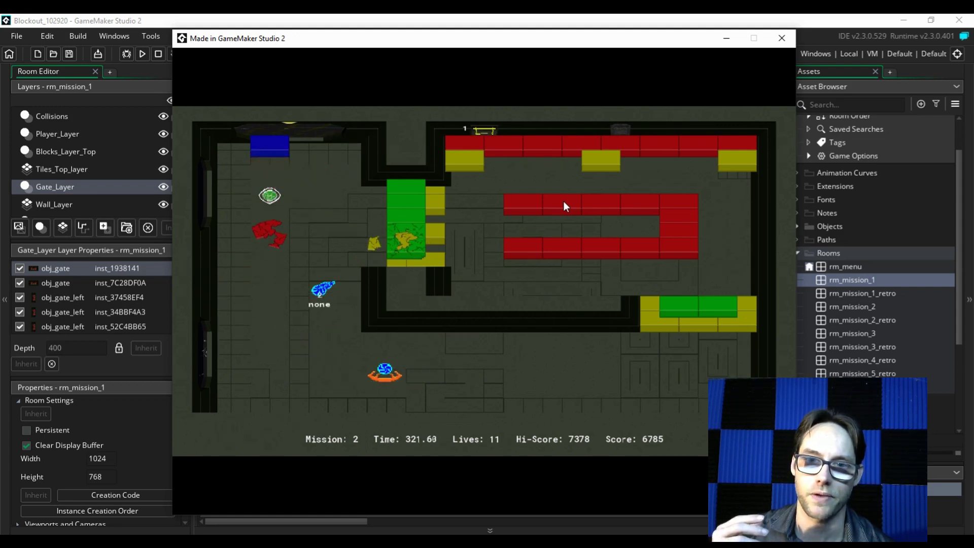
key(Right)
key(Left)
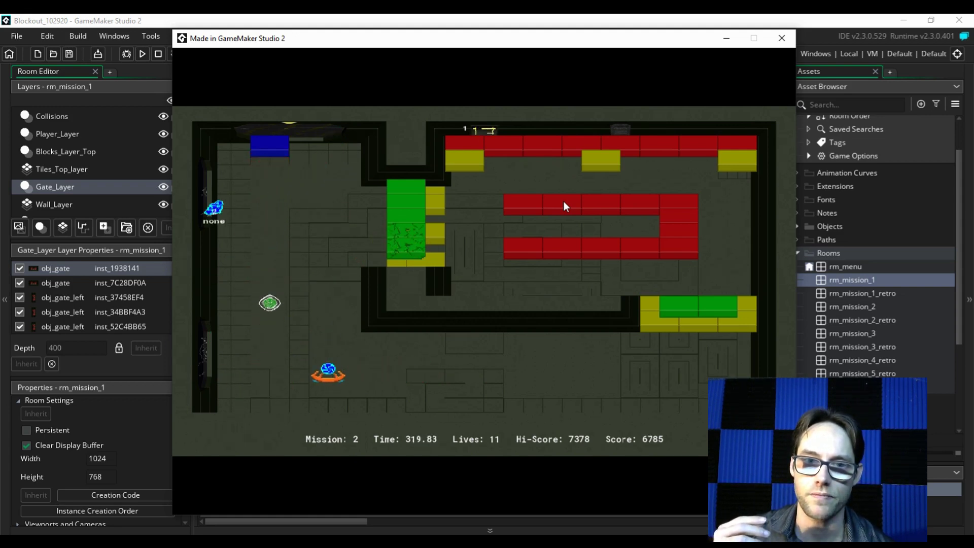
key(Left)
key(Left)
key(Left)
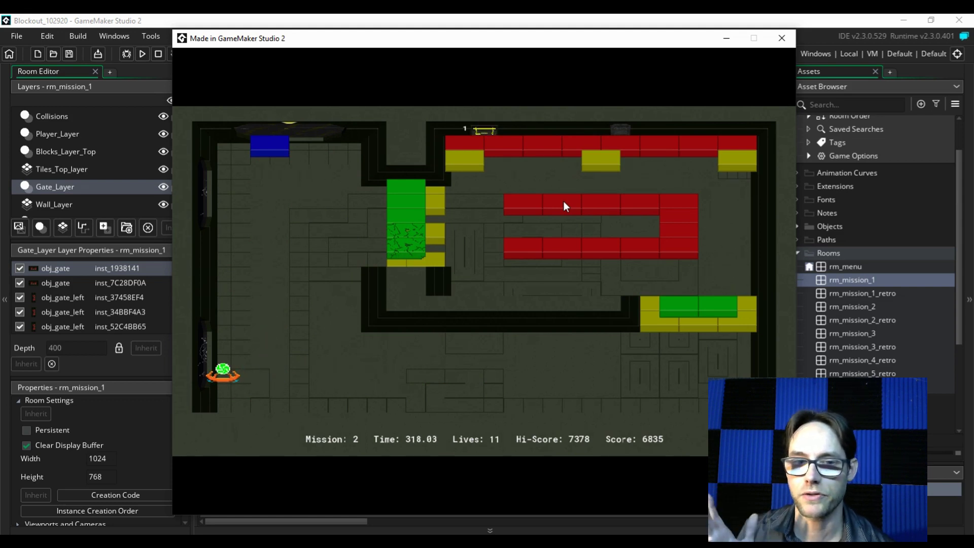
key(Right)
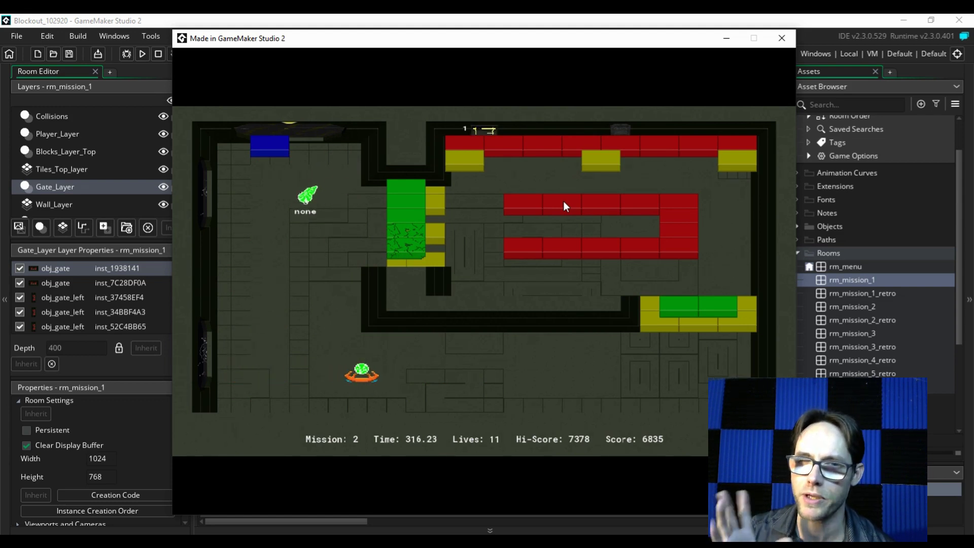
key(Right)
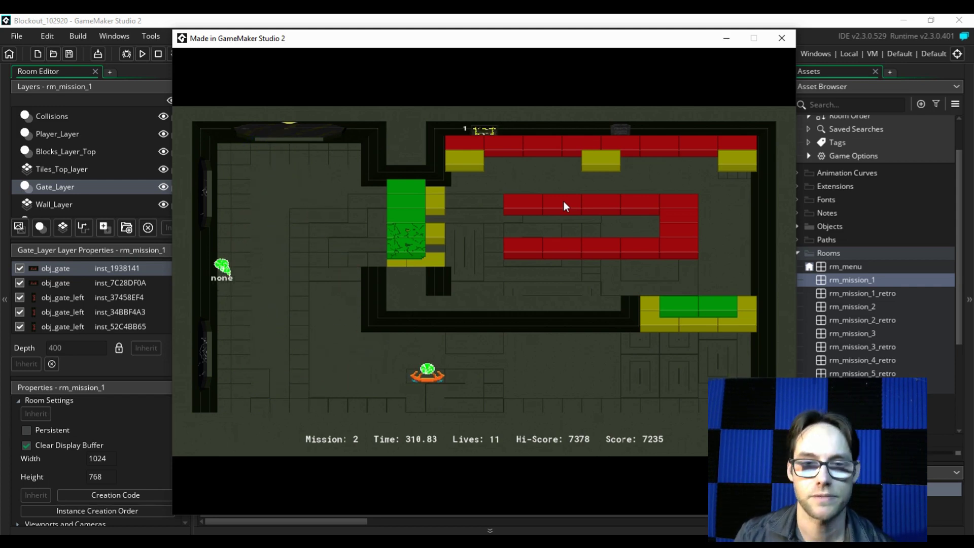
key(Left)
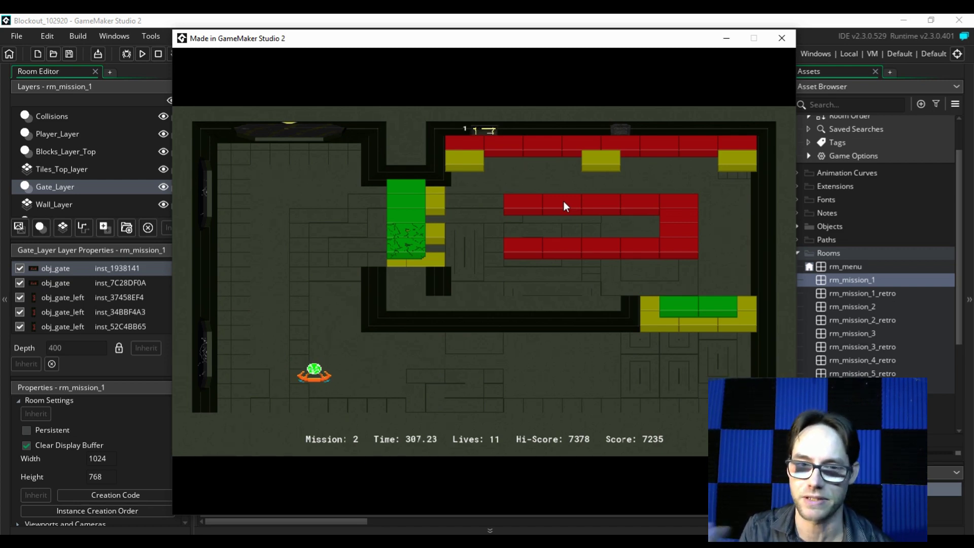
Step: Launch the green orbs with space and keep them bouncing off the paddle
key(Left)
key(space)
key(Right)
key(space)
key(Left)
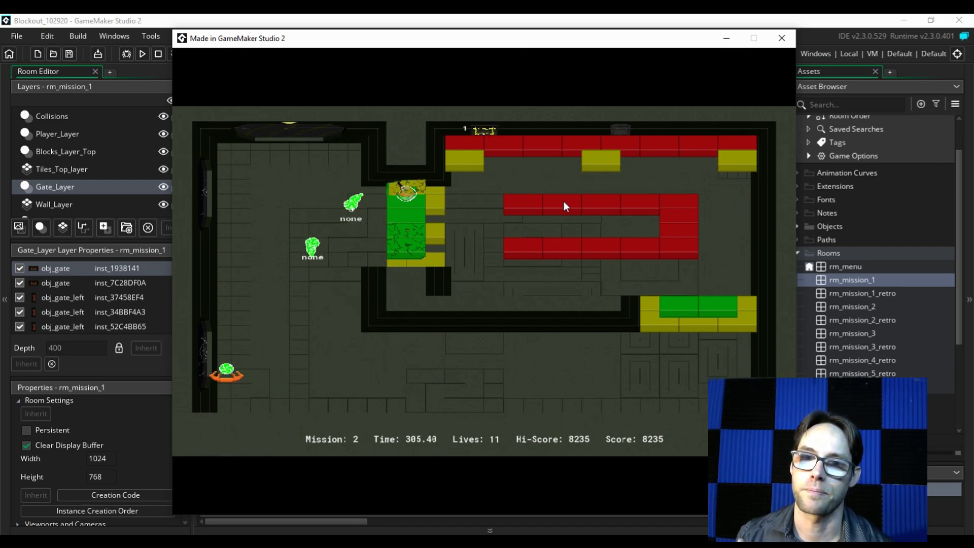
key(Right)
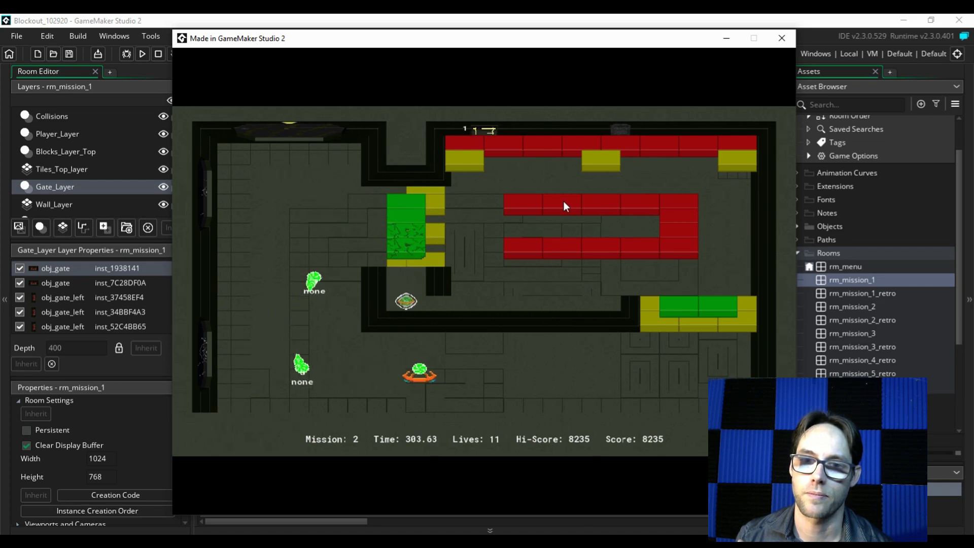
key(Left)
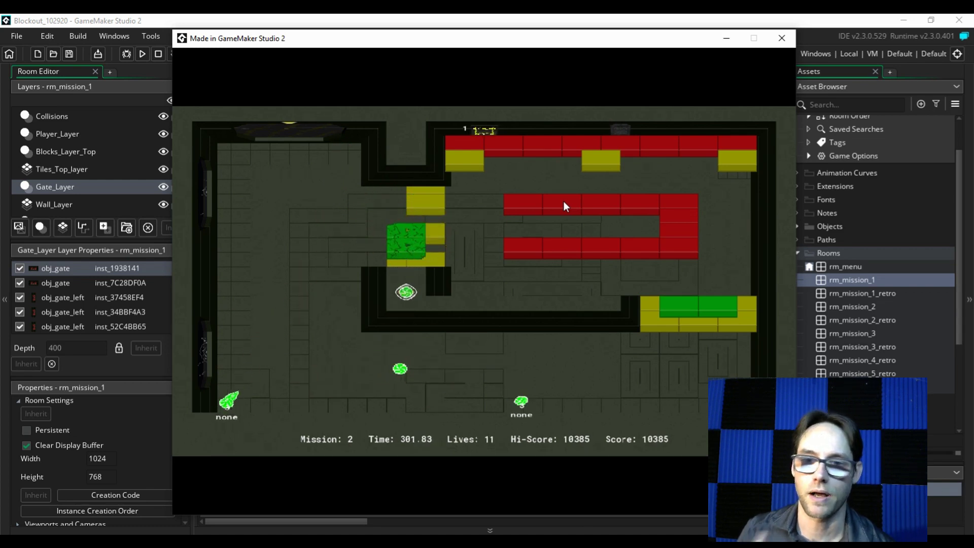
Step: Steer the ship across the bottom and launch the next orbs
key(Left)
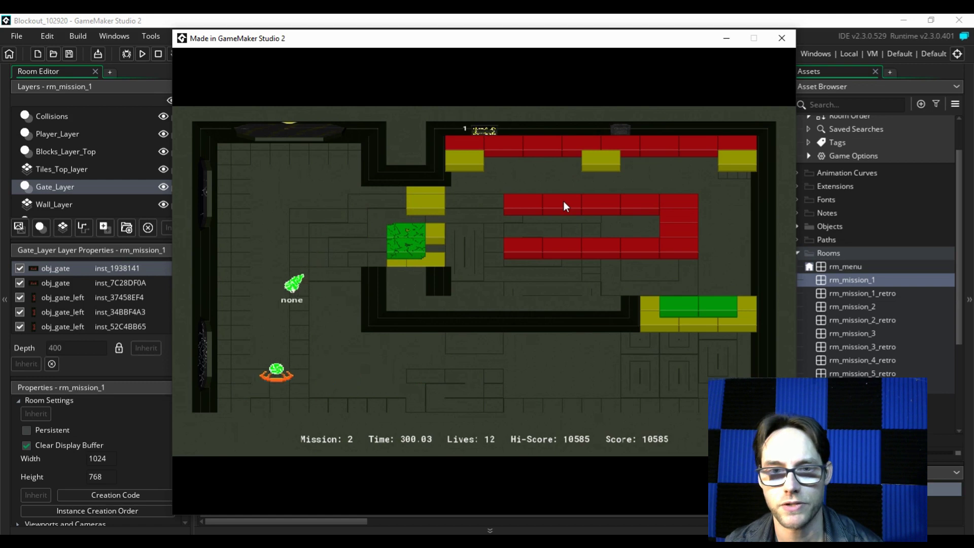
key(Right)
key(Left)
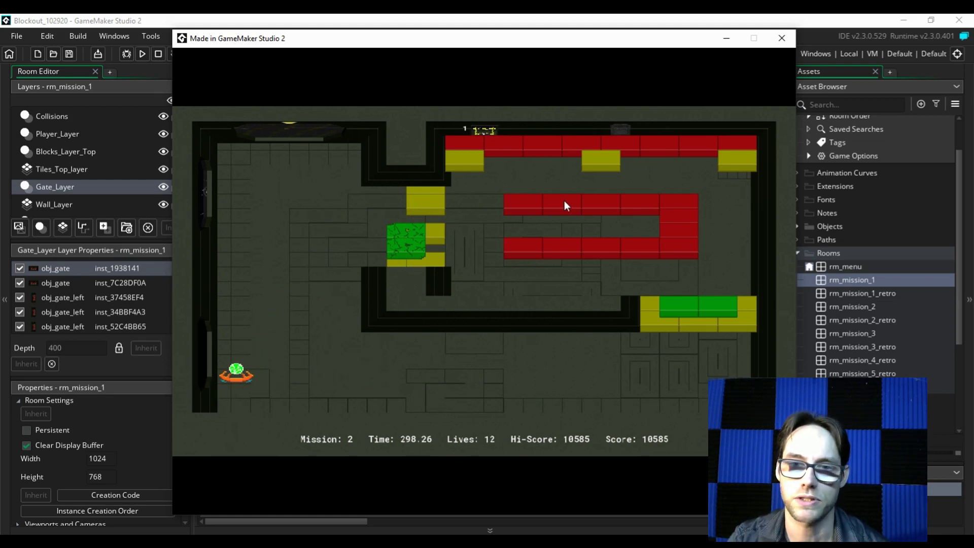
key(Right)
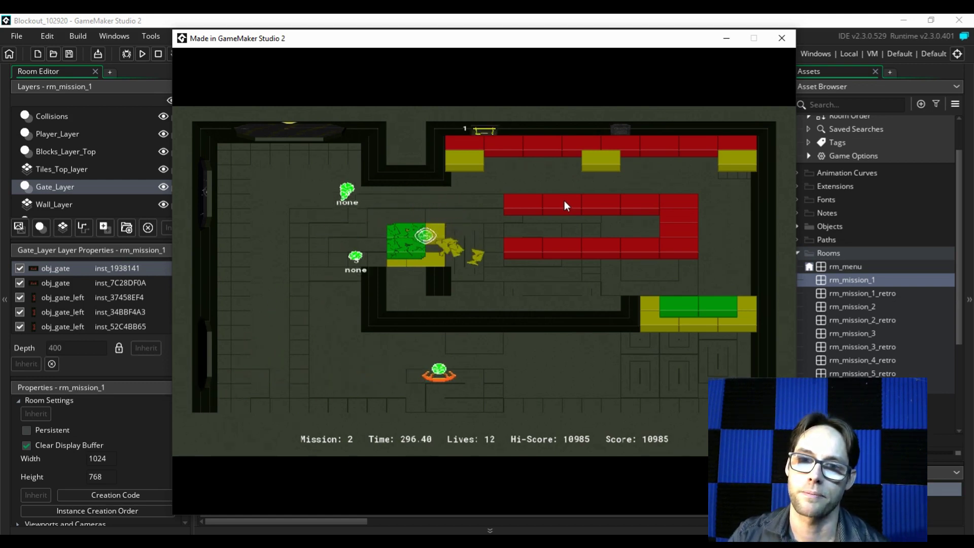
key(Right)
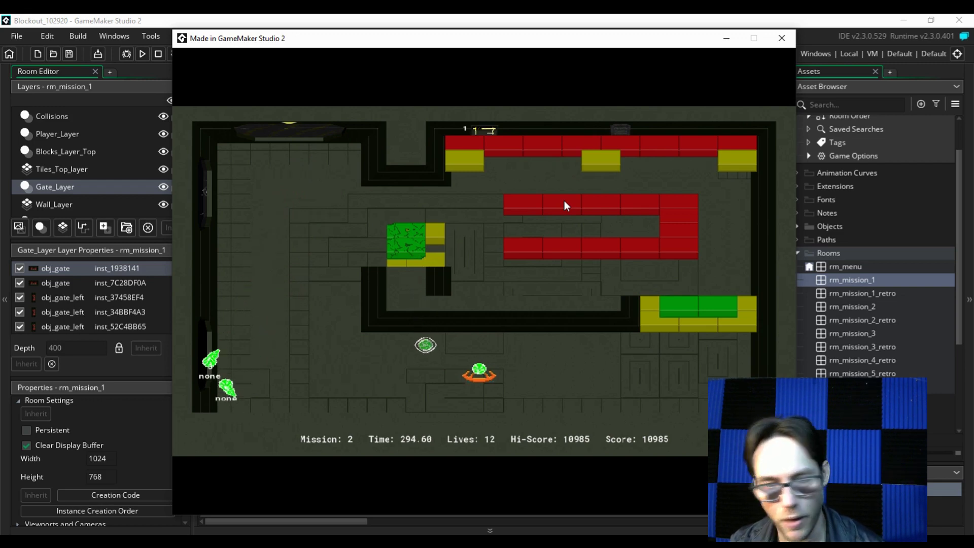
key(Left)
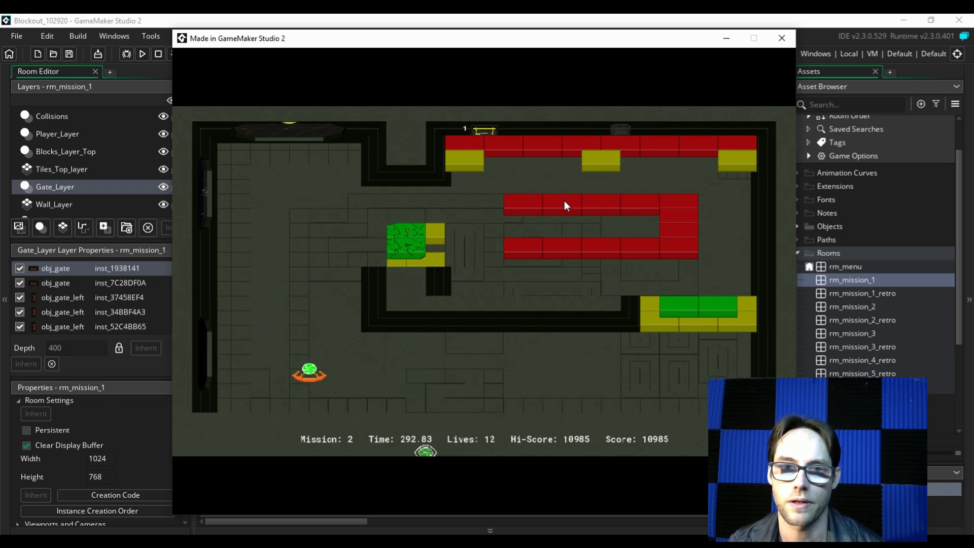
key(Right)
key(space)
key(space)
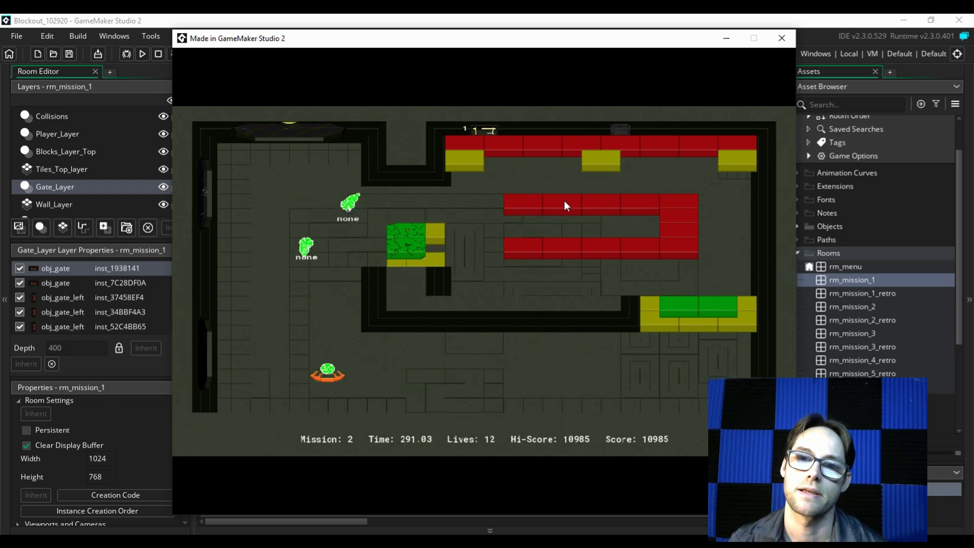
Step: Rebound the orbs into the red blocks and catch the green orb near the left wall
key(Left)
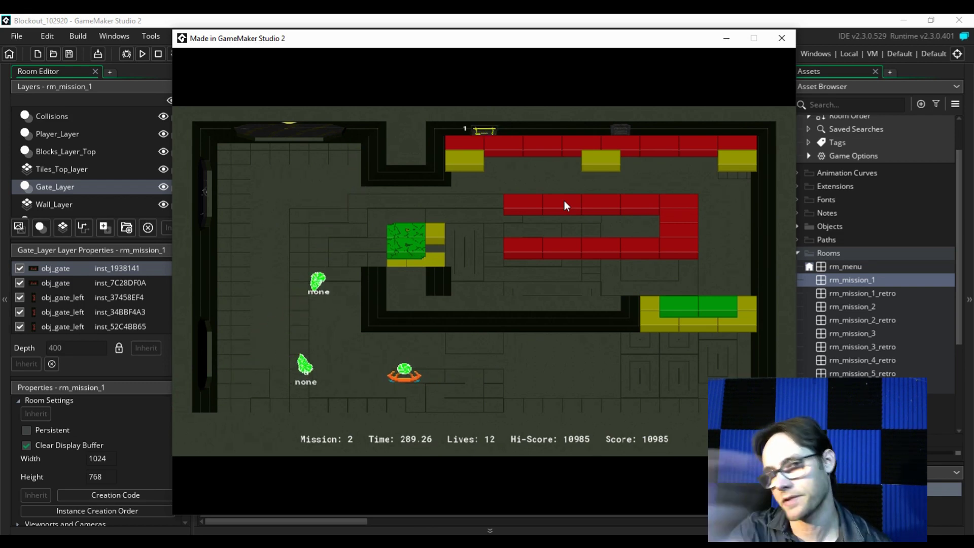
key(Right)
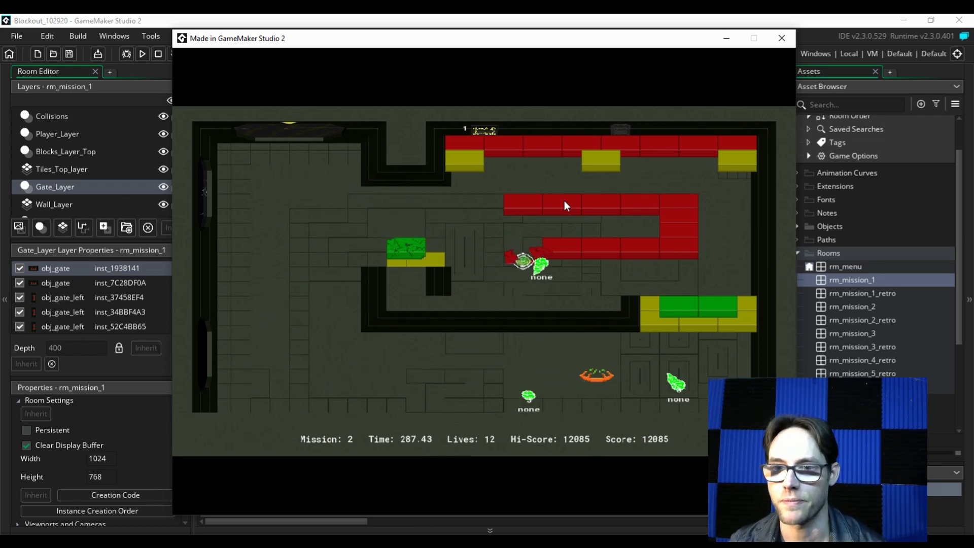
key(Left)
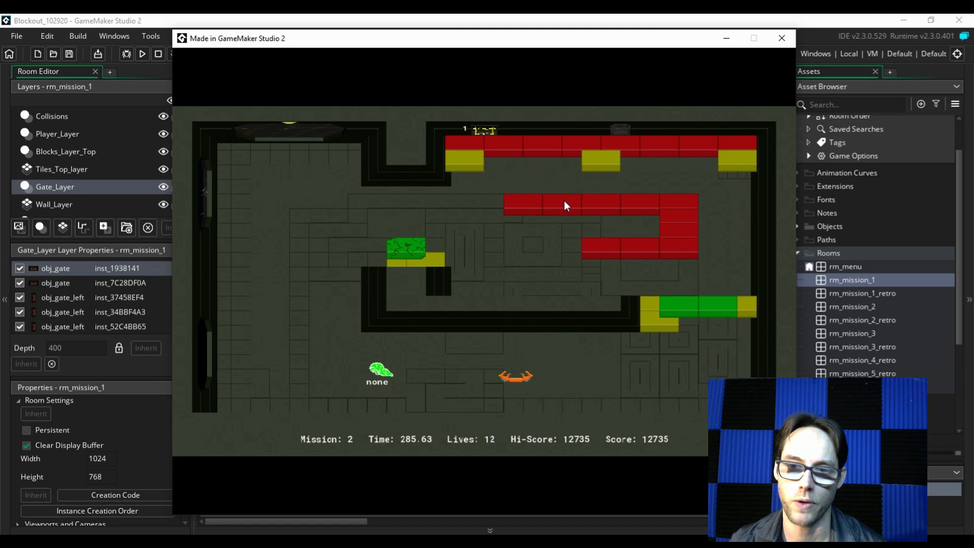
key(Left)
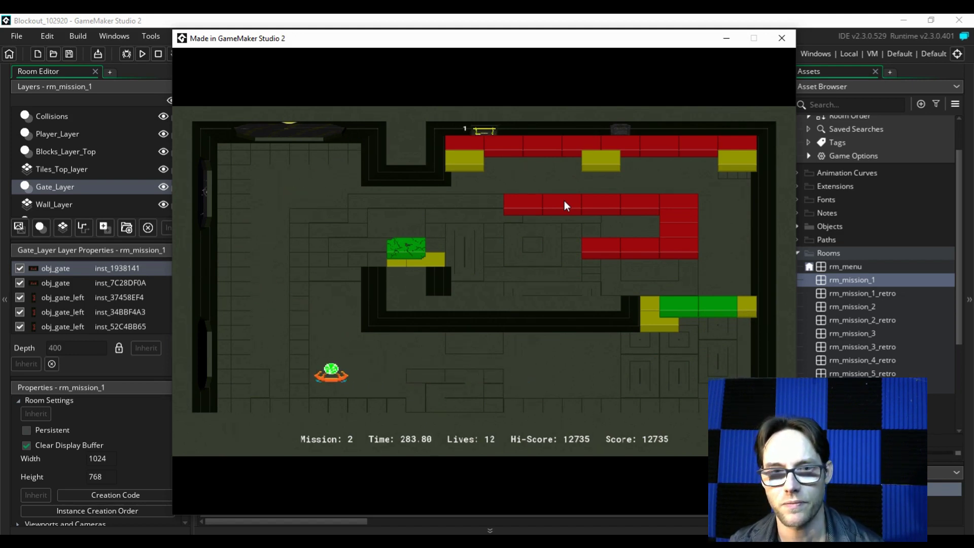
key(Left)
key(Right)
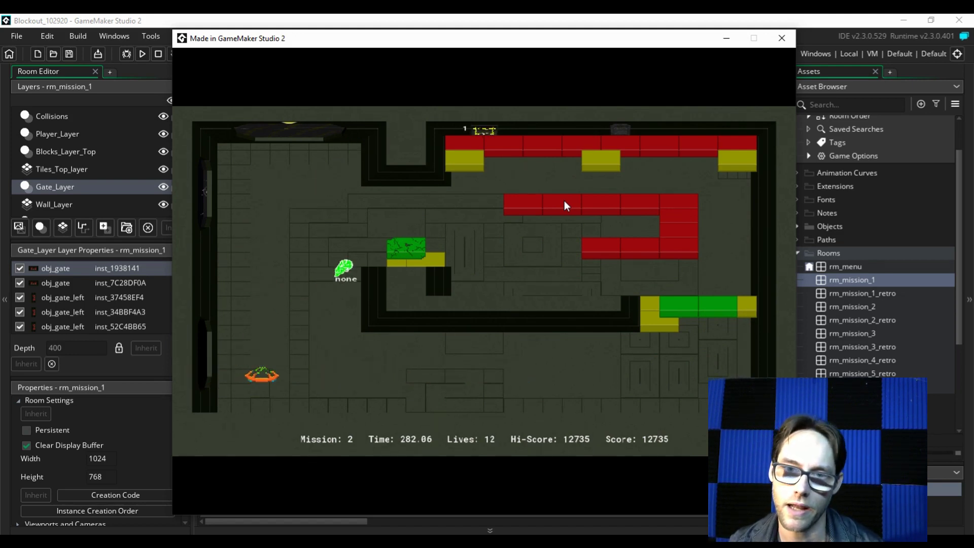
key(Right)
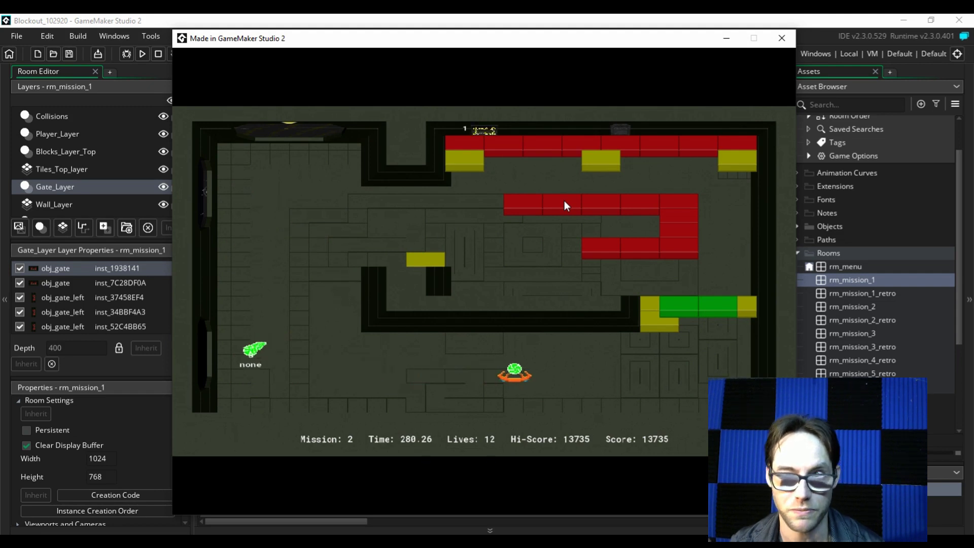
key(Left)
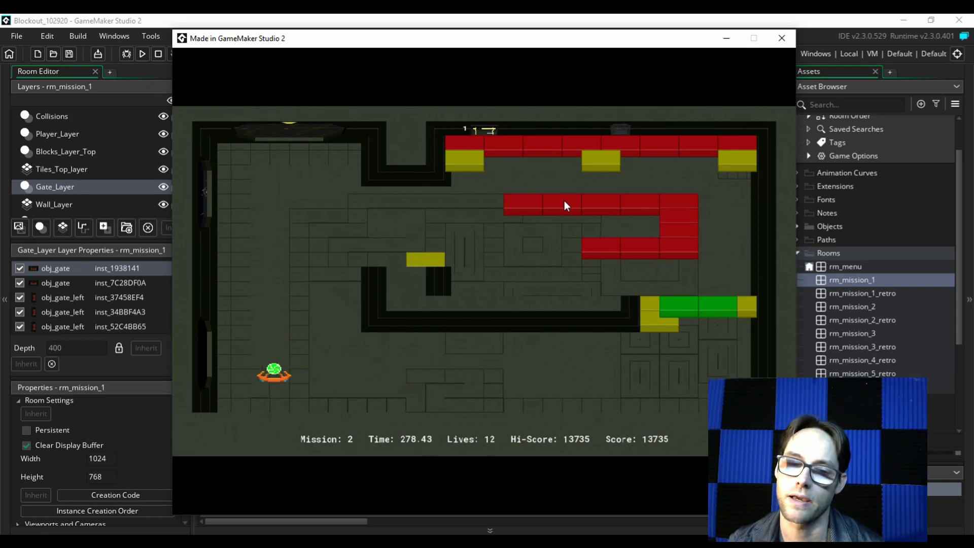
key(Right)
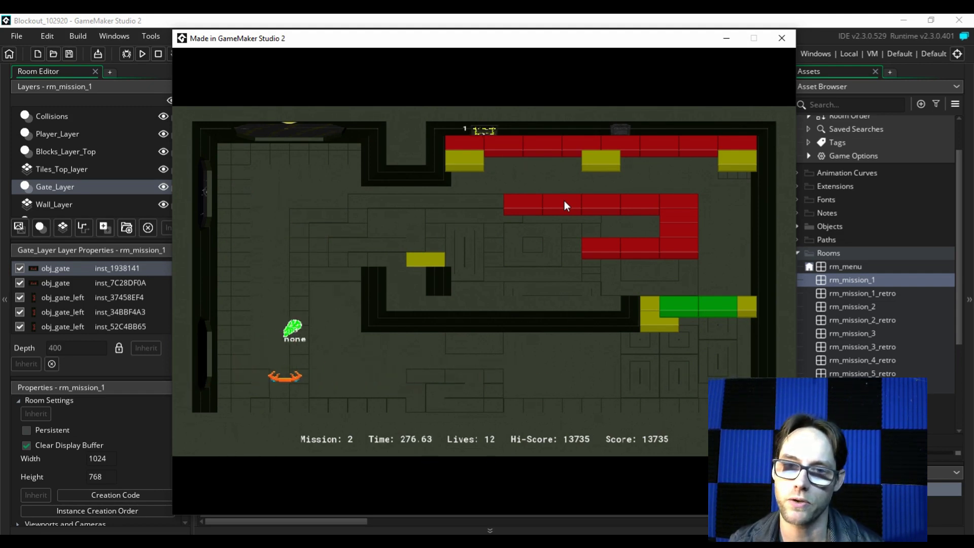
key(Left)
key(Right)
key(Left)
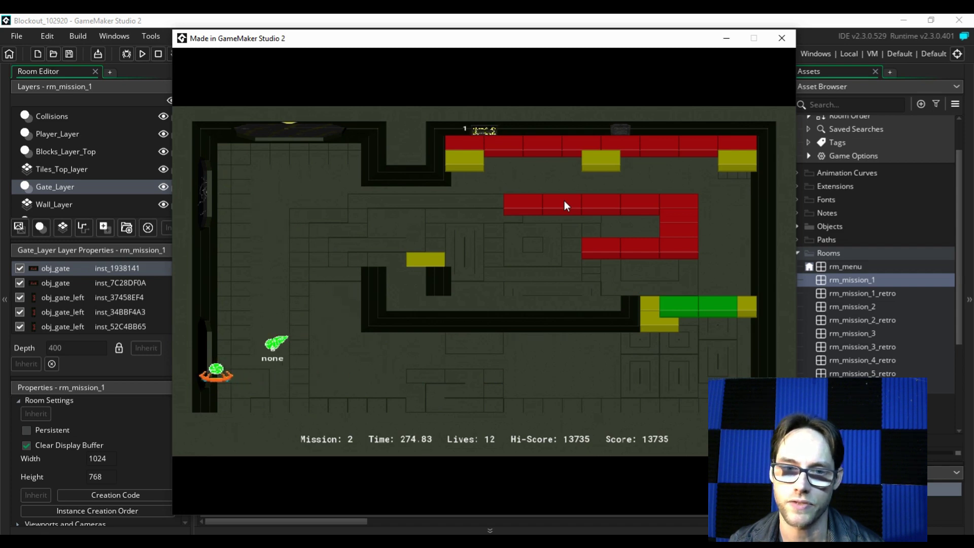
Step: Sweep the ship under the orbs as blocks break, reaching 17885 points with 11 lives
key(Right)
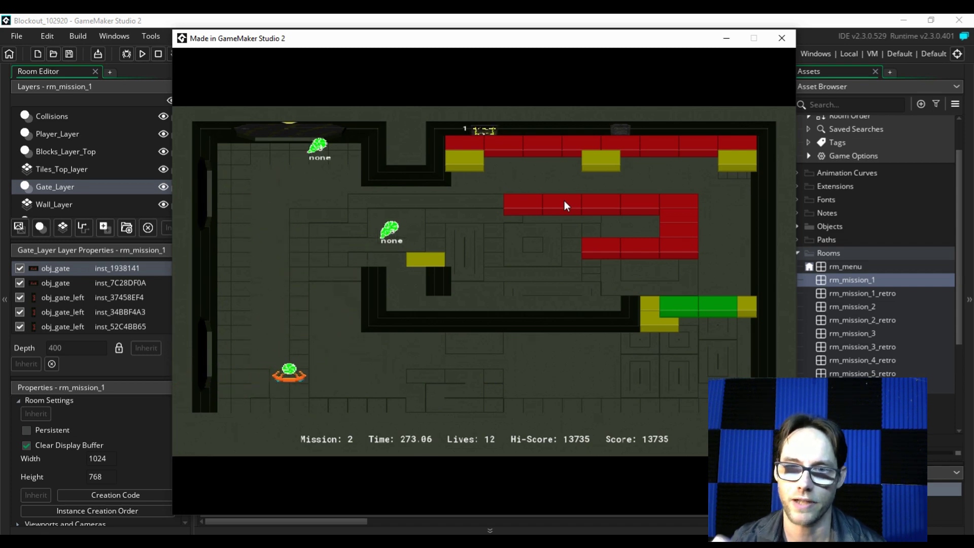
key(Right)
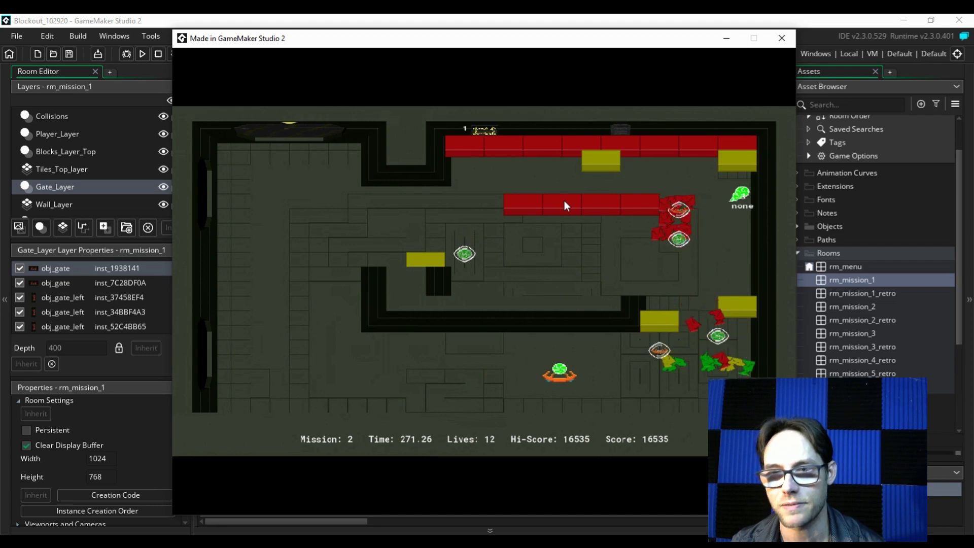
key(Left)
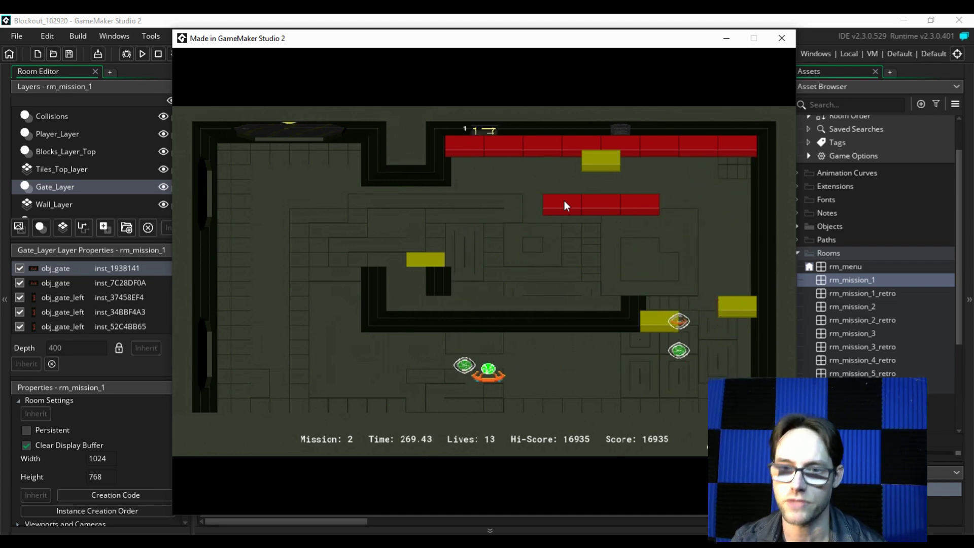
key(Right)
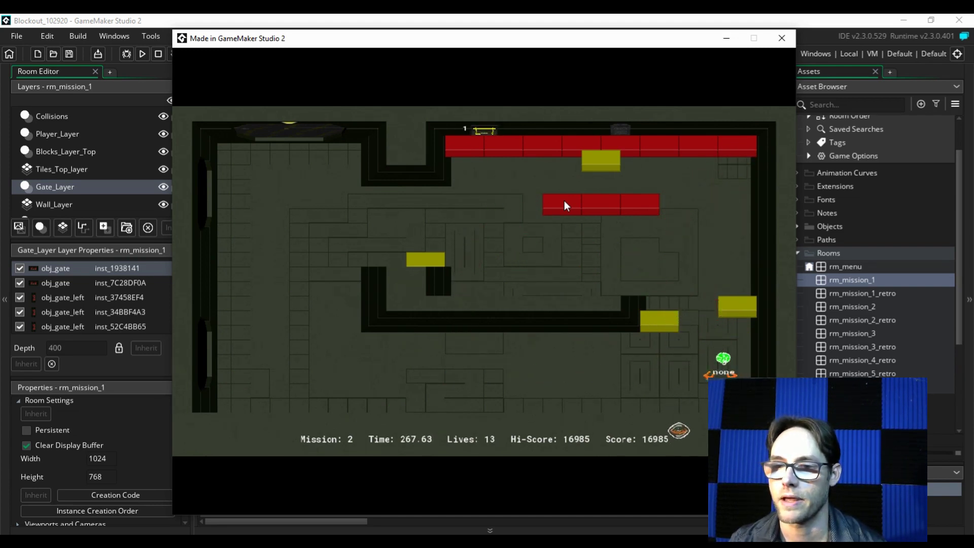
key(Up)
key(Left)
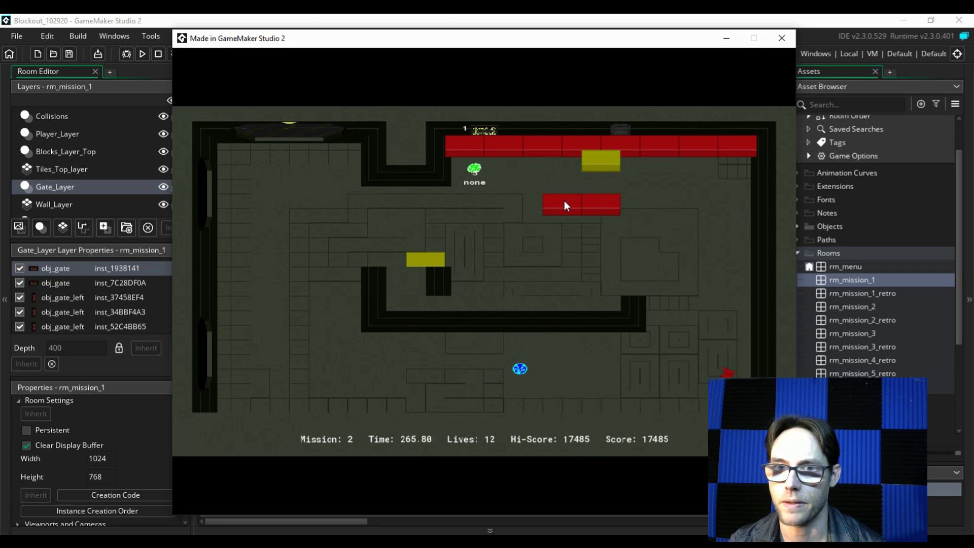
key(Left)
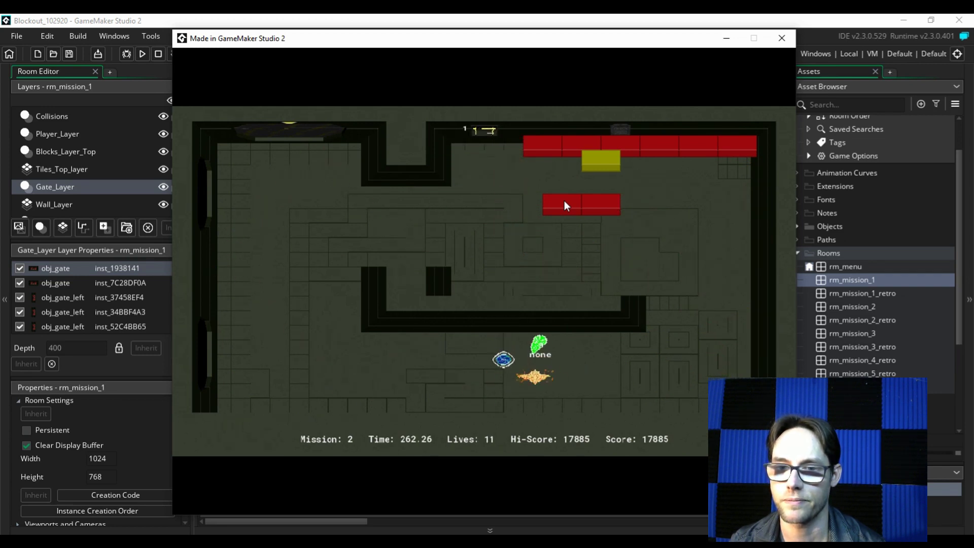
Step: Reposition the respawned ship and launch the ball after losing a life
key(Left)
key(Right)
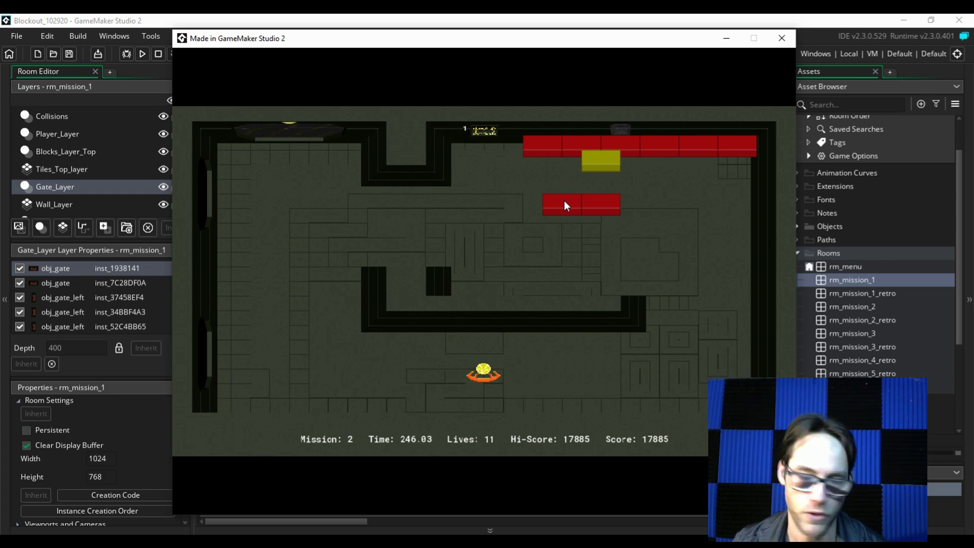
key(Right)
key(space)
key(Left)
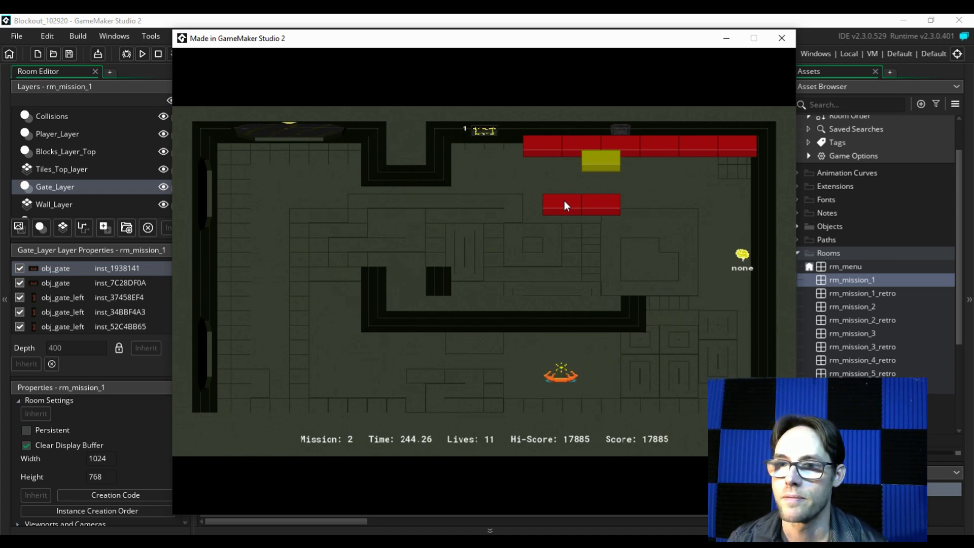
Step: Rebound the ball to break the remaining mission 2 blocks
key(Left)
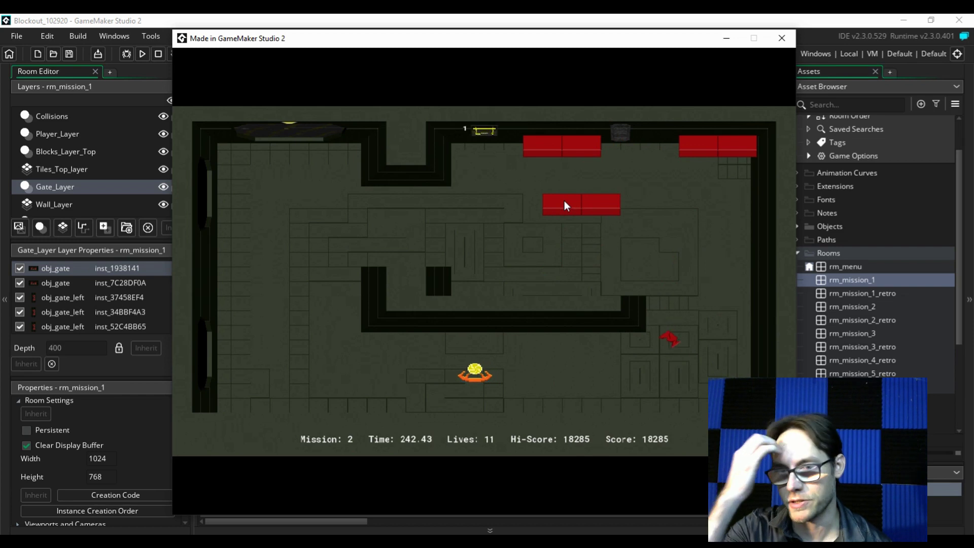
key(Right)
key(Right)
key(Left)
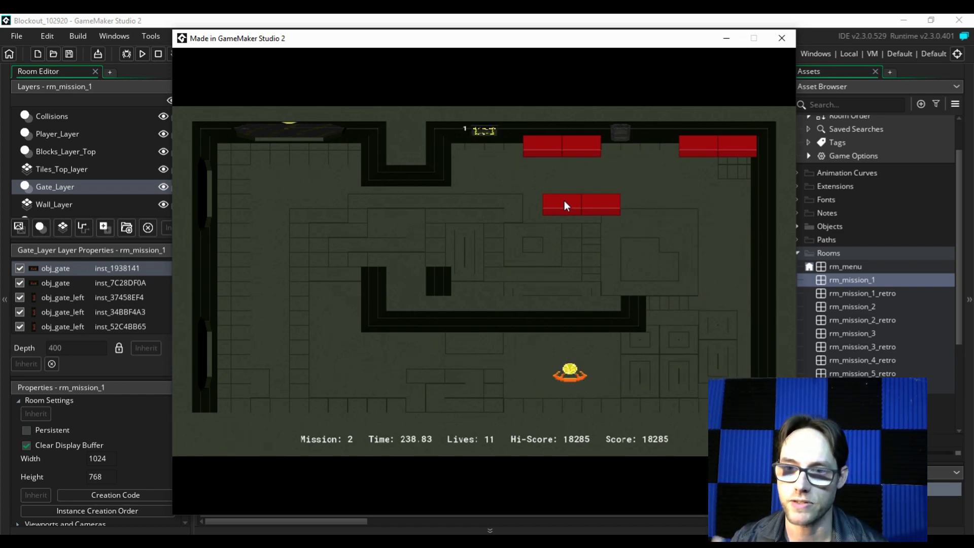
key(Right)
key(Right)
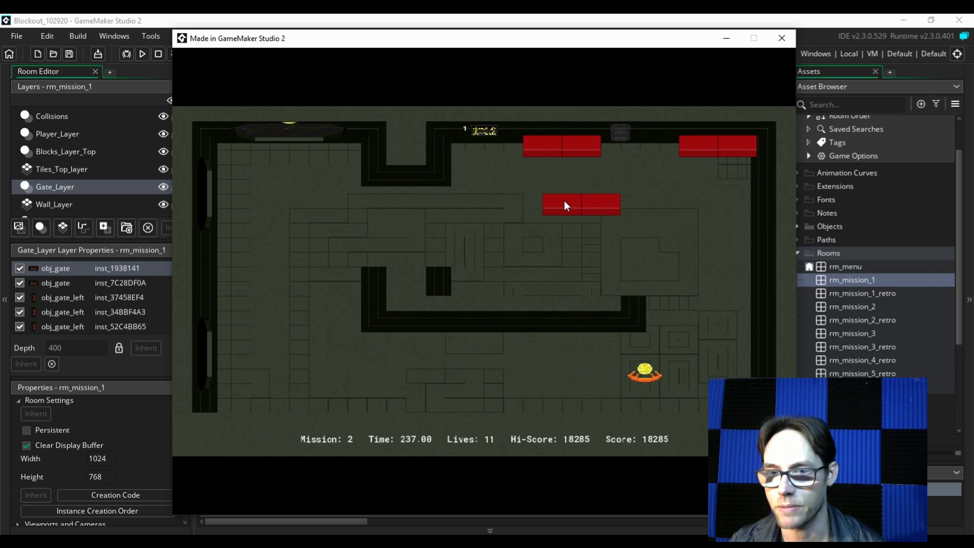
key(Left)
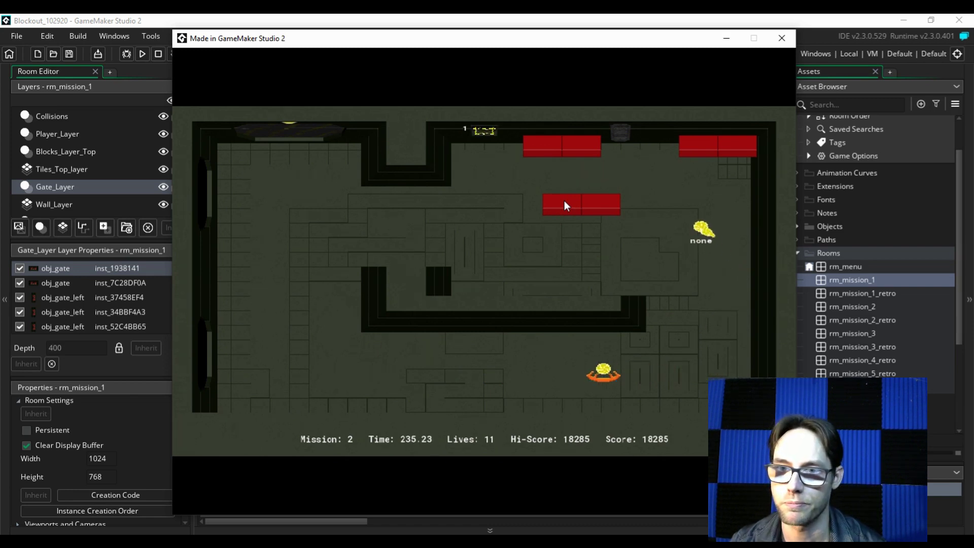
key(Left)
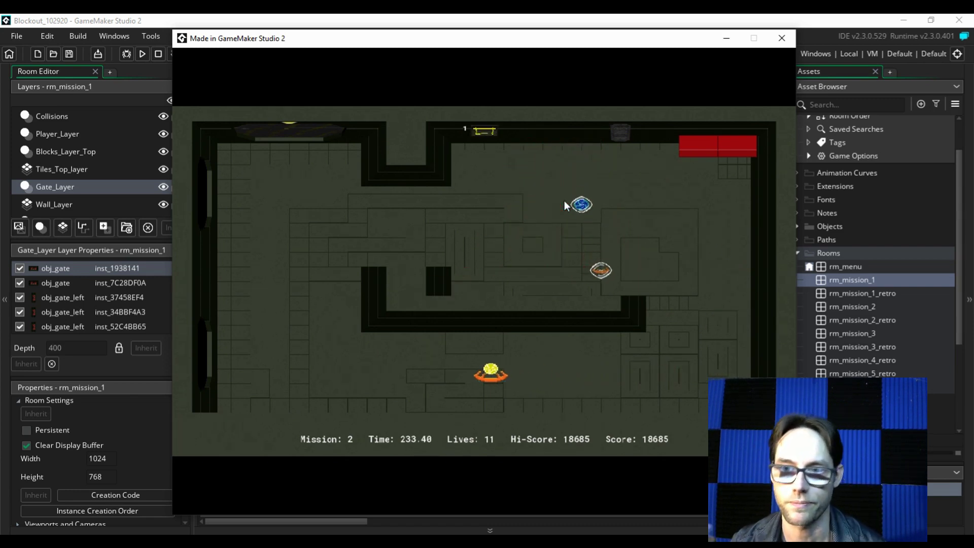
key(Right)
key(Right)
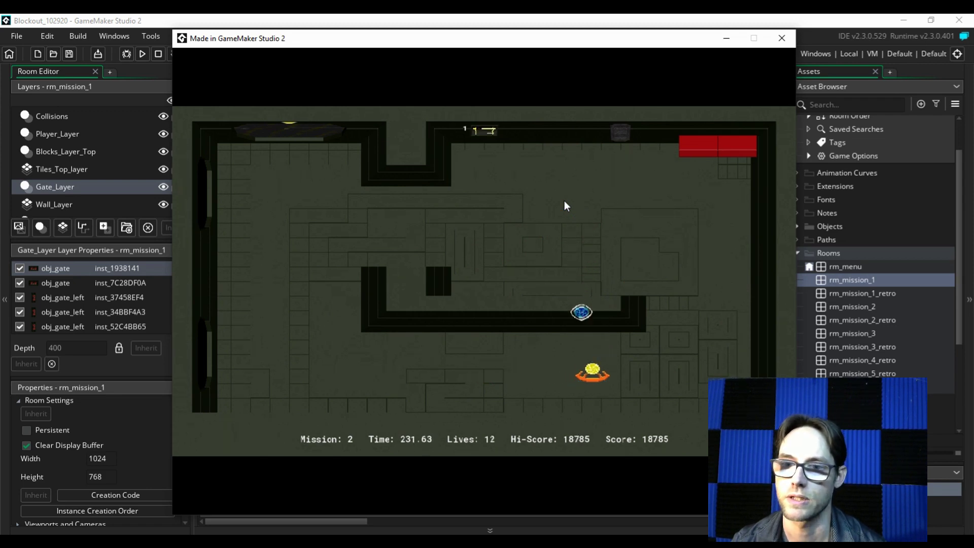
key(Right)
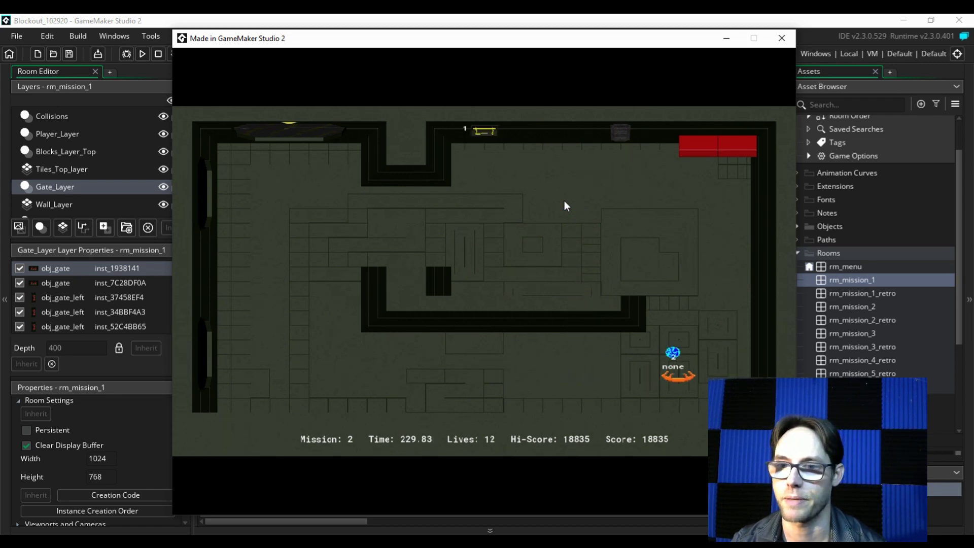
key(Left)
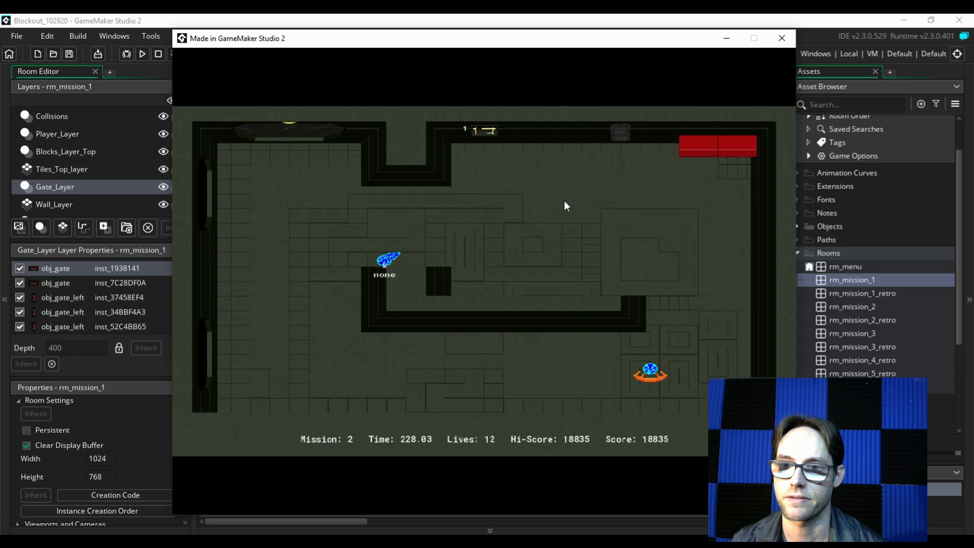
Step: Dodge along the bottom until Mission 2 clears with a 2118.30 time bonus, scoring 20953.50
key(Left)
key(Right)
key(Left)
key(Left)
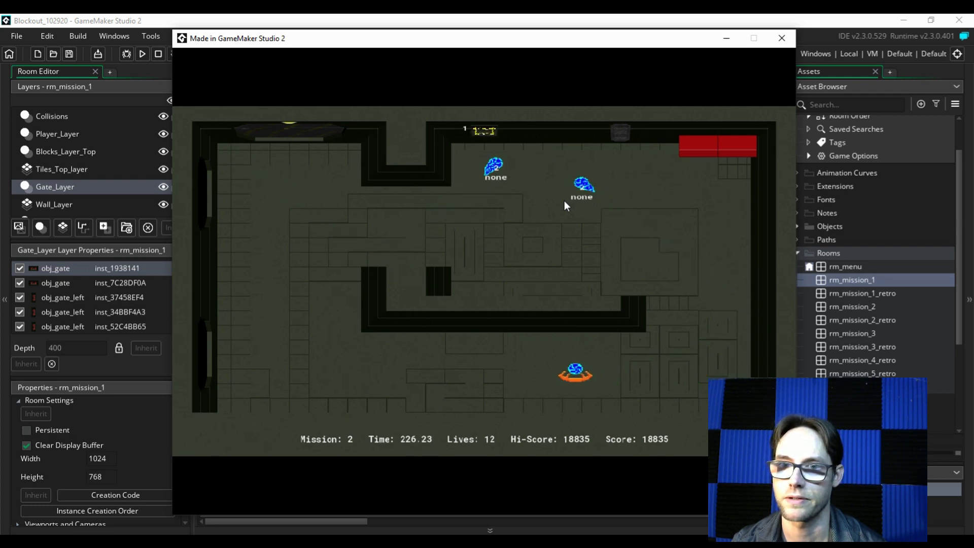
key(Left)
key(Left)
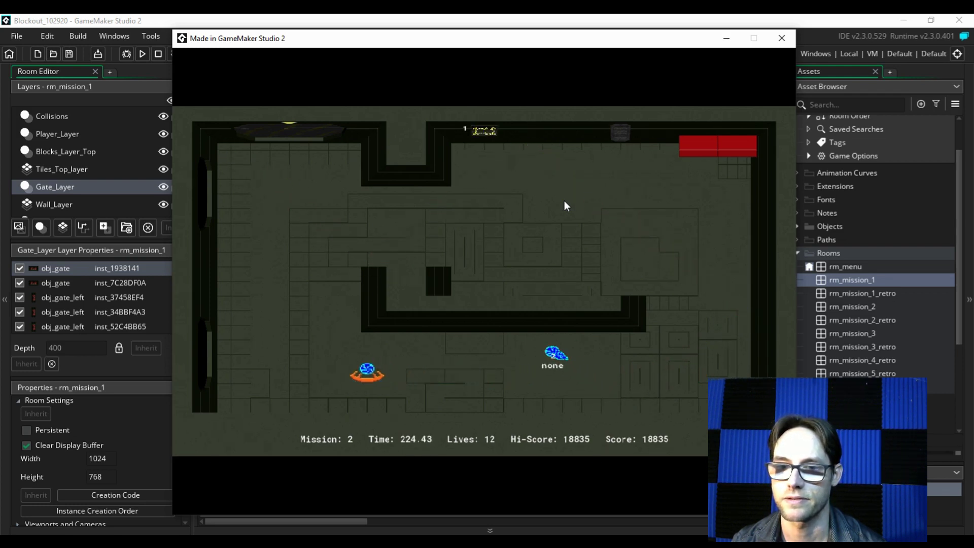
key(Right)
key(Right)
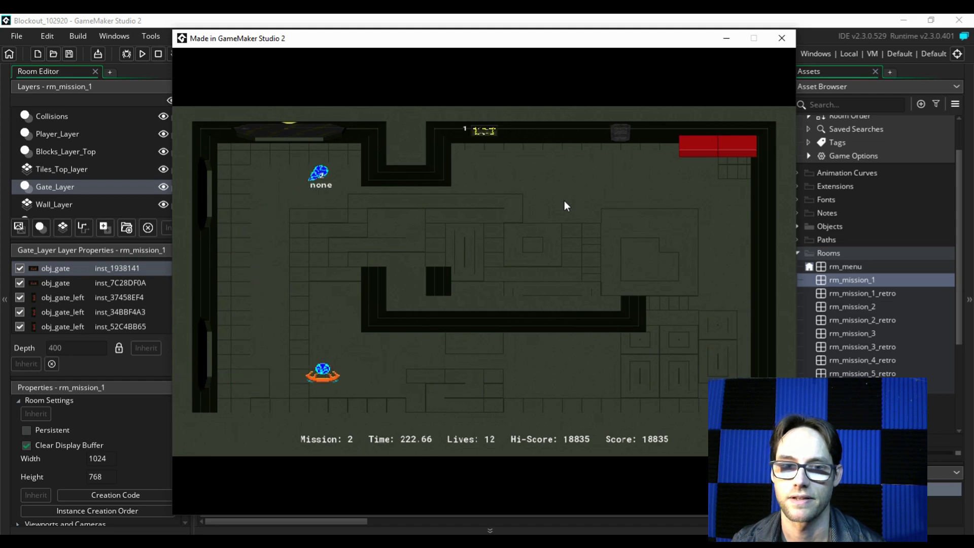
key(Left)
key(Right)
key(Left)
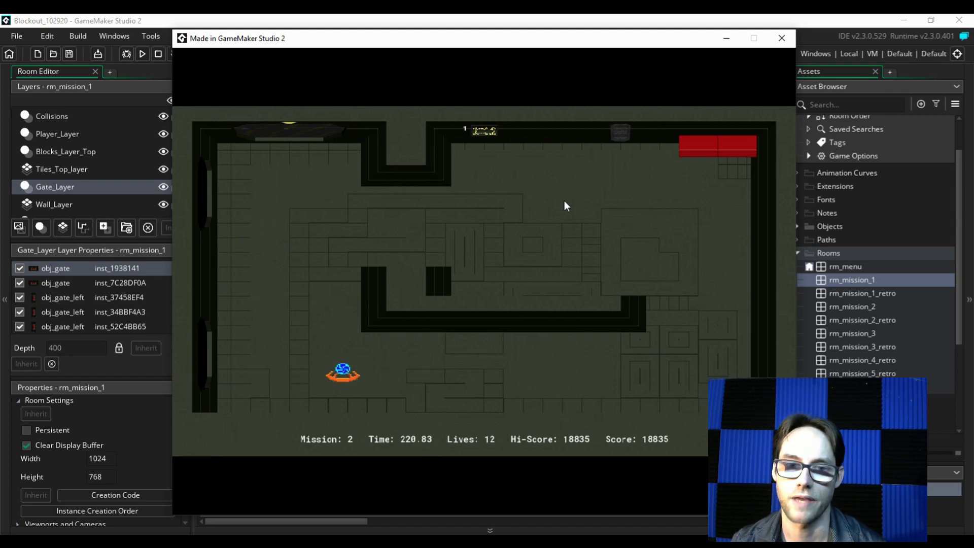
key(Left)
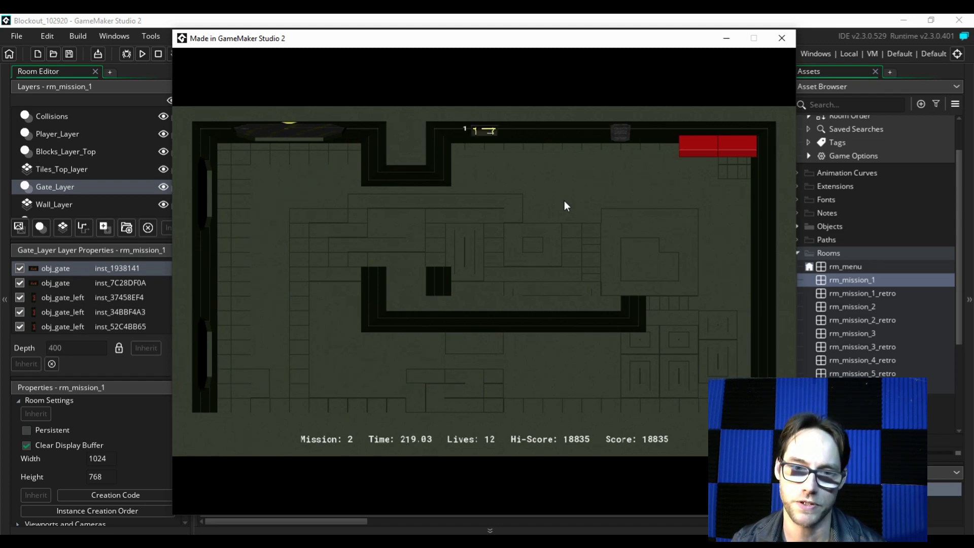
key(Right)
key(Right)
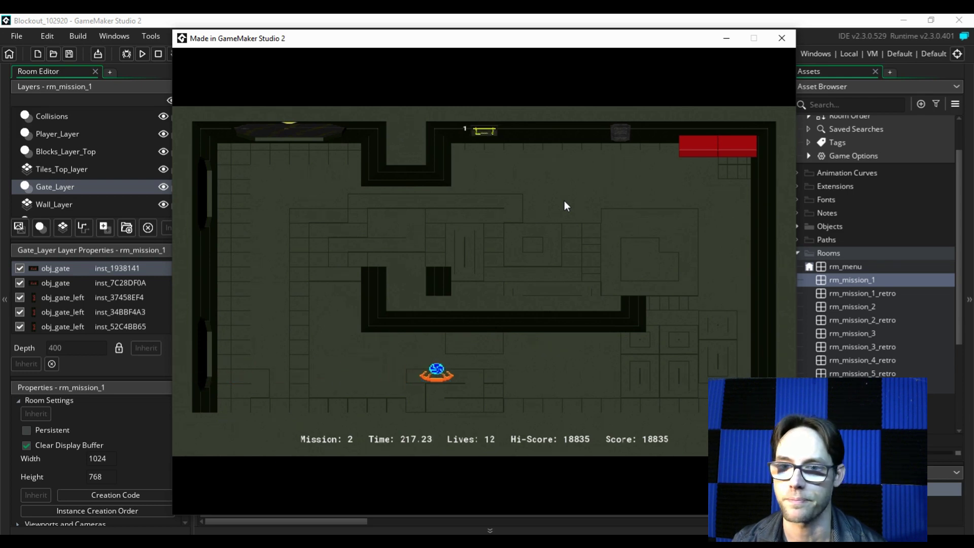
key(Right)
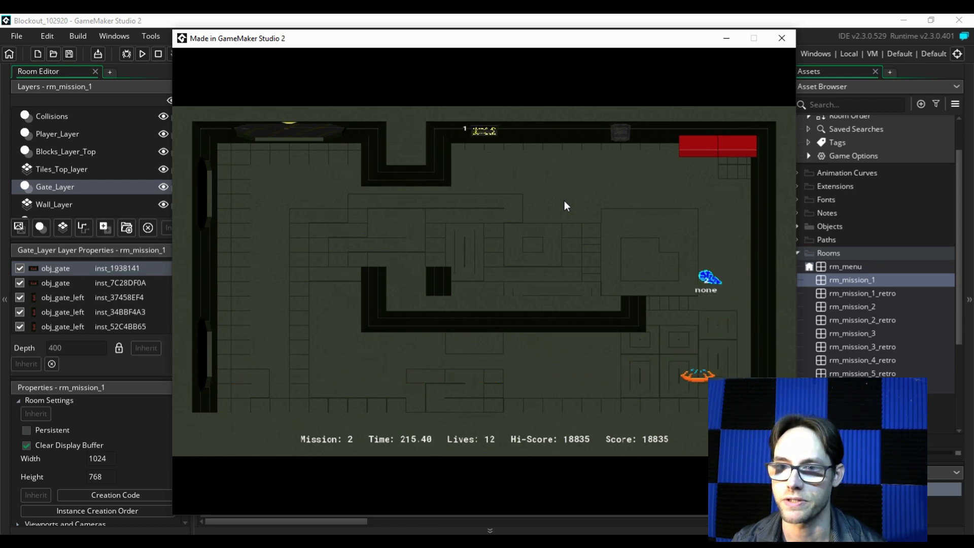
key(Left)
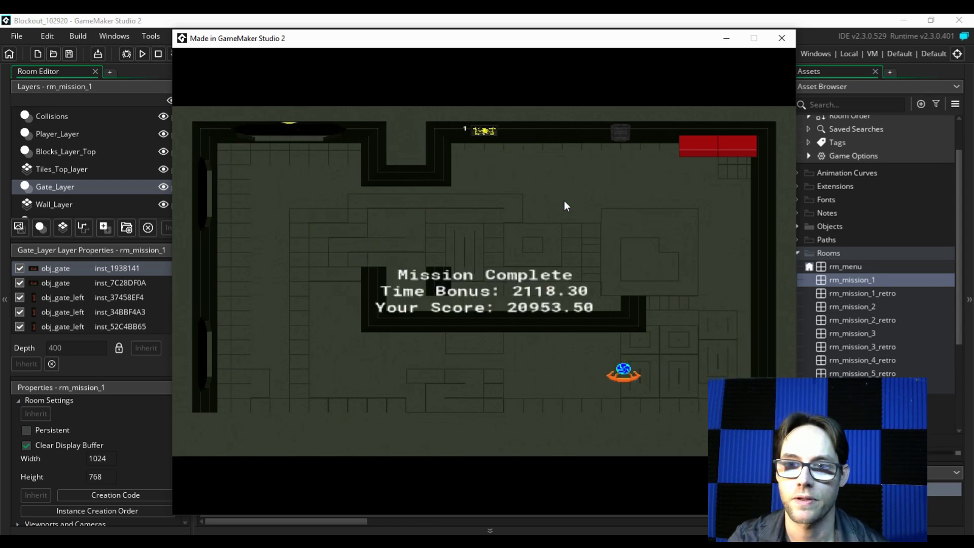
Step: Move the ship left and right along the bottom of mission 3
key(Left)
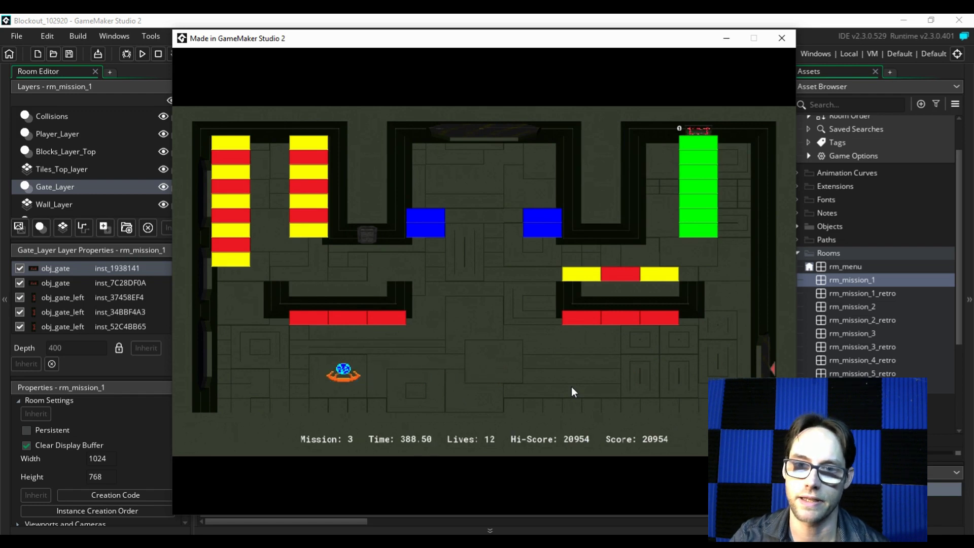
key(Right)
key(Right)
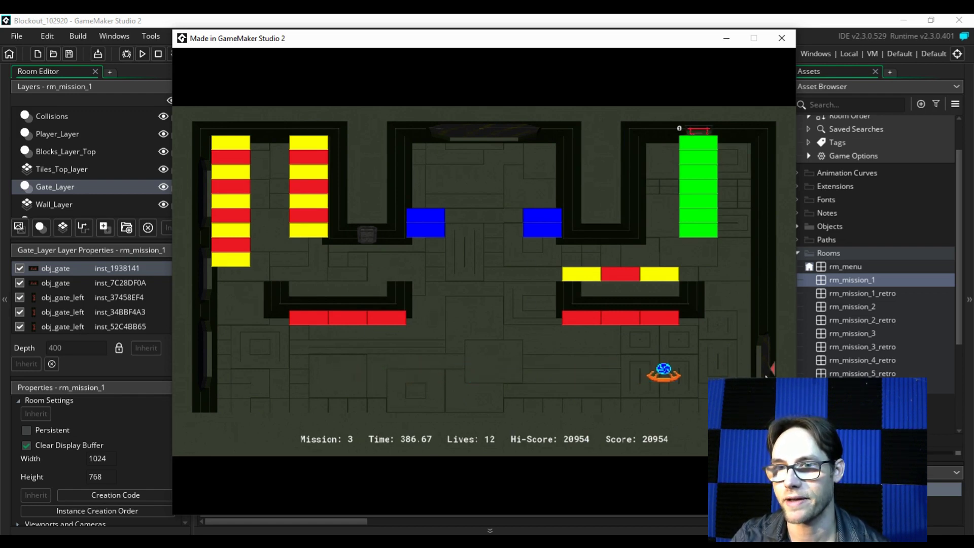
key(Left)
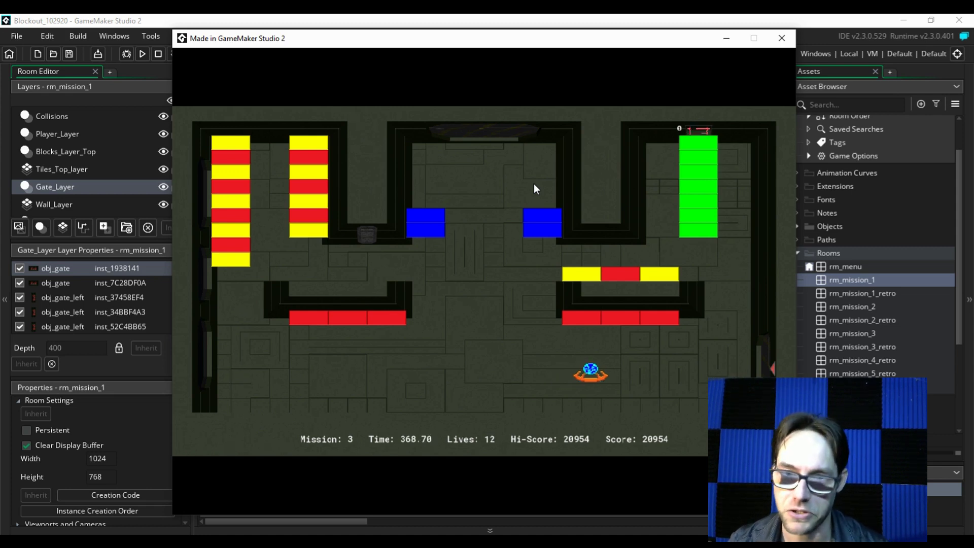
key(Right)
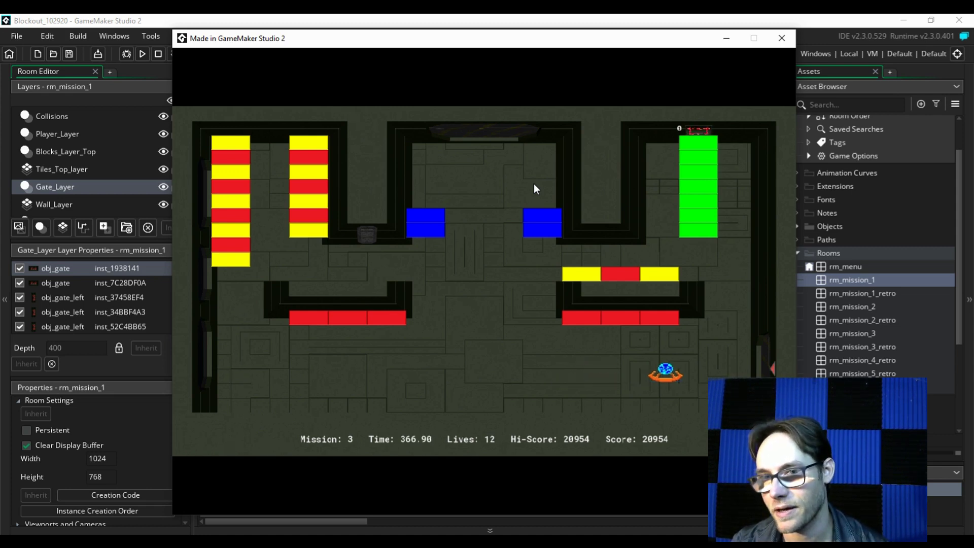
Step: Launch the ball at the green blocks near the right wall and catch the falling capsules
key(Right)
key(space)
key(Left)
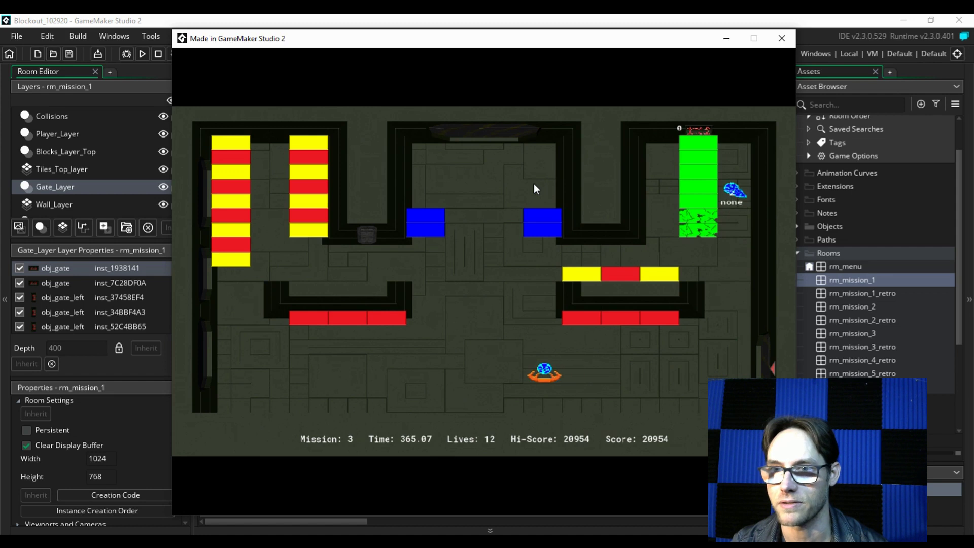
key(Right)
key(Right)
key(Left)
key(Right)
key(space)
key(Left)
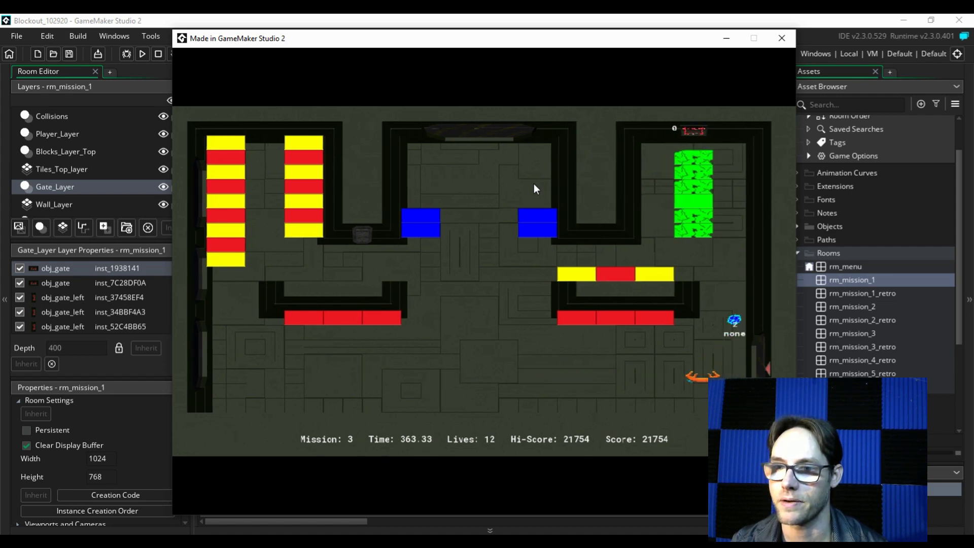
key(Left)
key(Right)
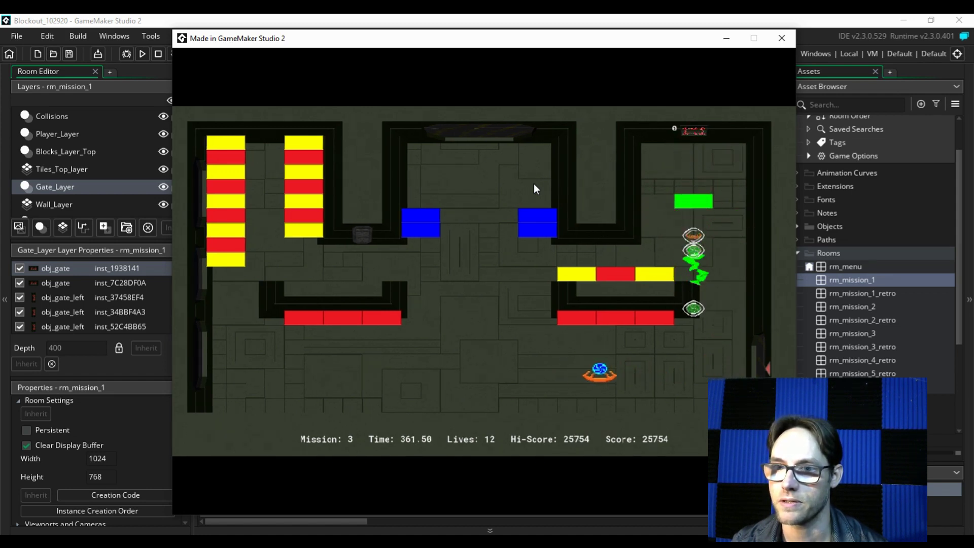
key(Right)
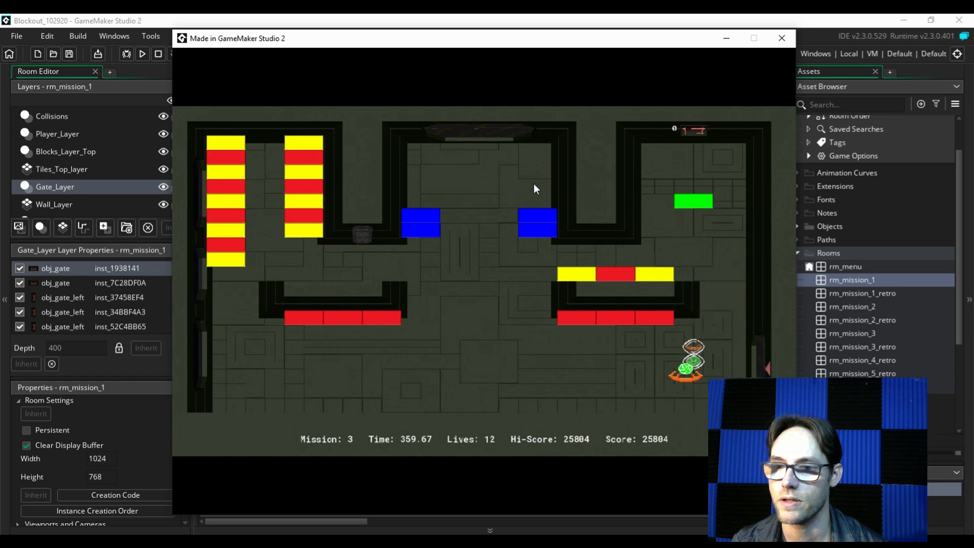
Step: Keep the ball in play, hit the green enemy and steer through the gate
key(Left)
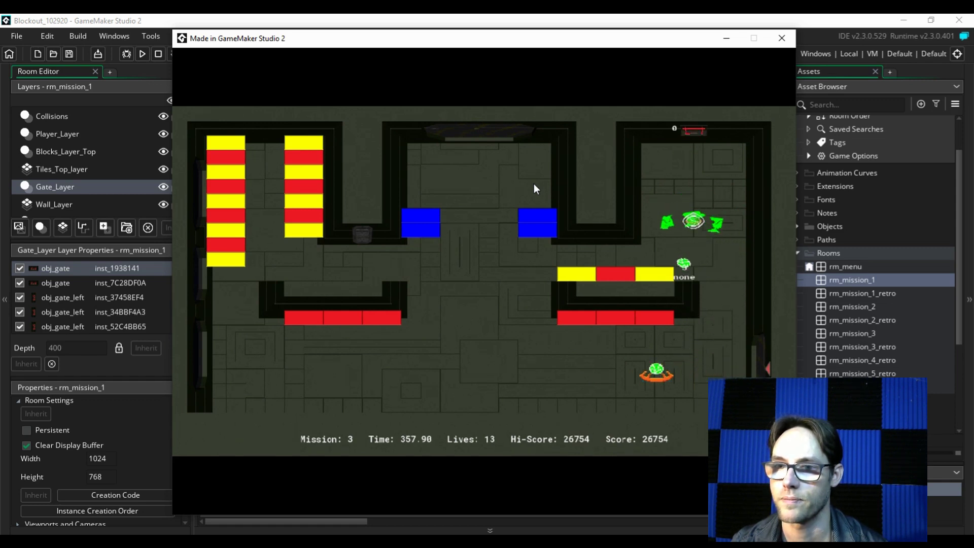
key(Left)
key(Right)
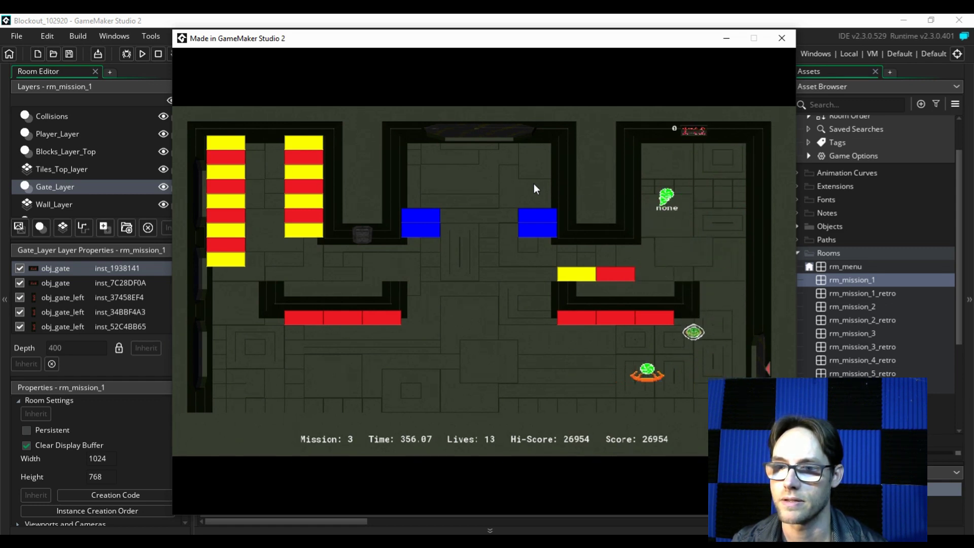
key(Right)
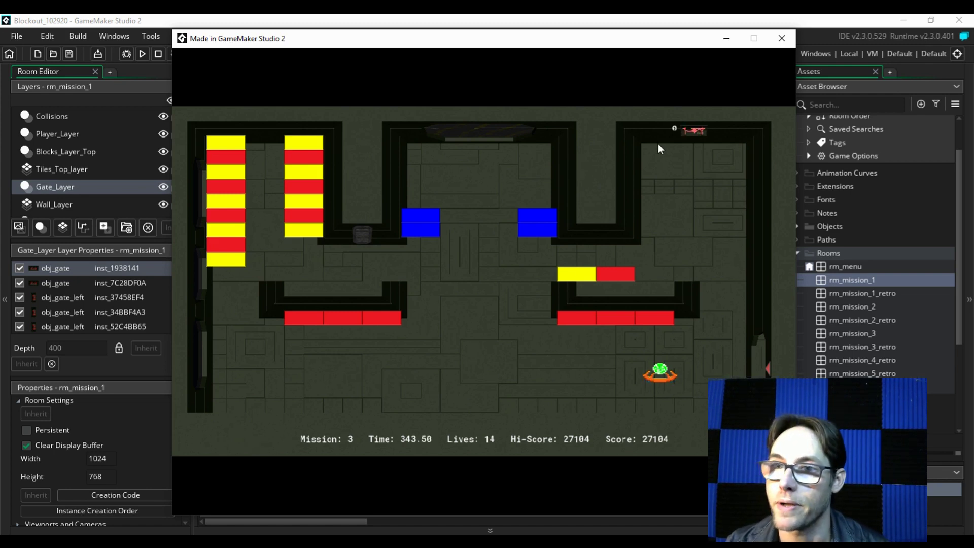
key(Right)
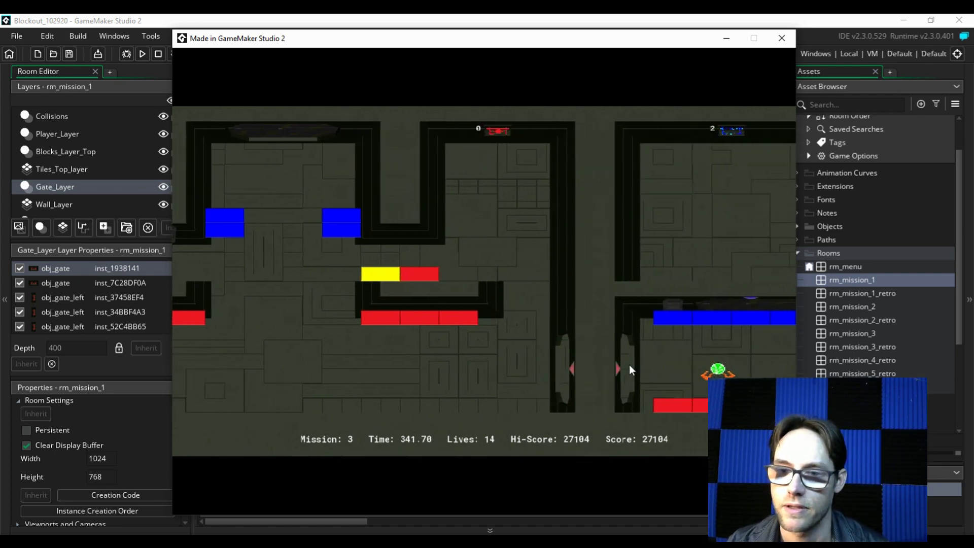
key(Left)
key(Right)
key(Left)
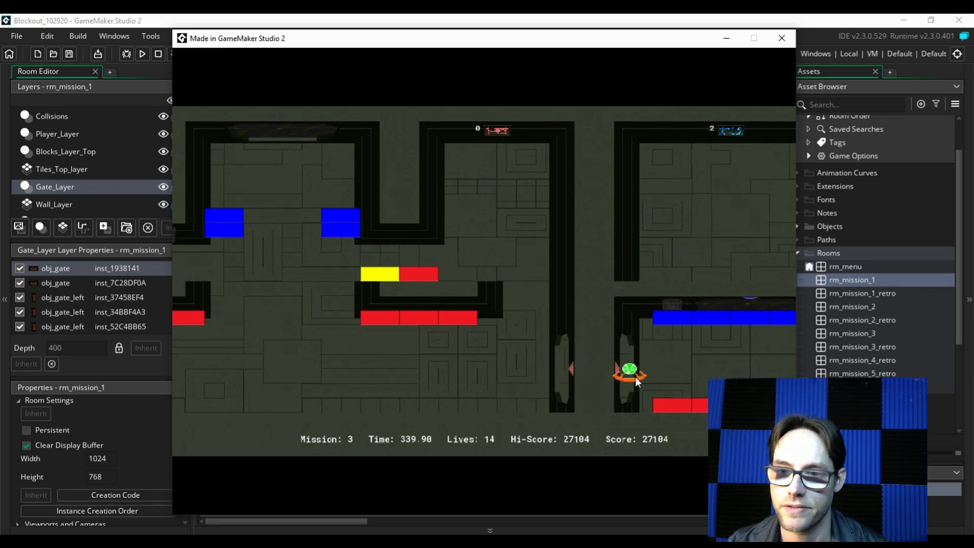
Step: Move the ship into room 3 and along its bottom
key(Left)
key(Left)
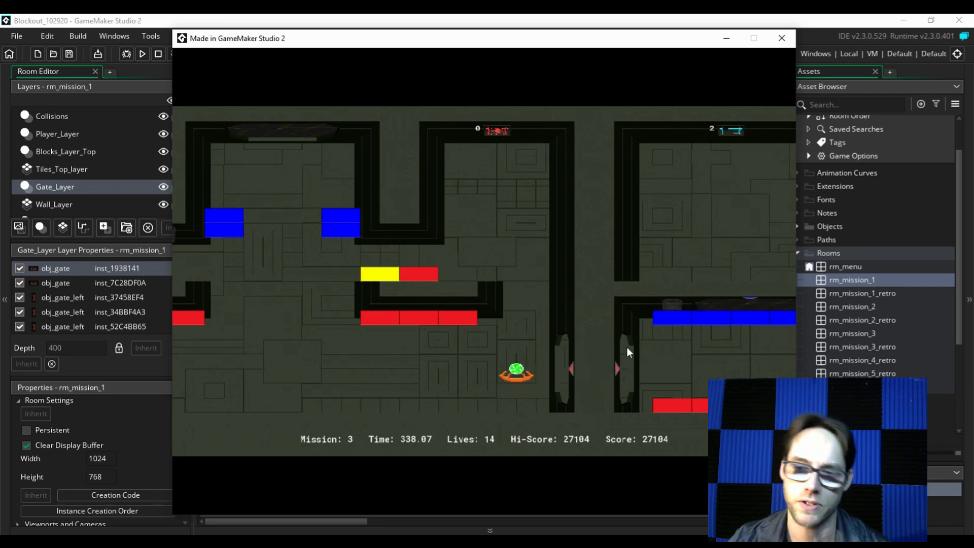
key(Right)
key(Left)
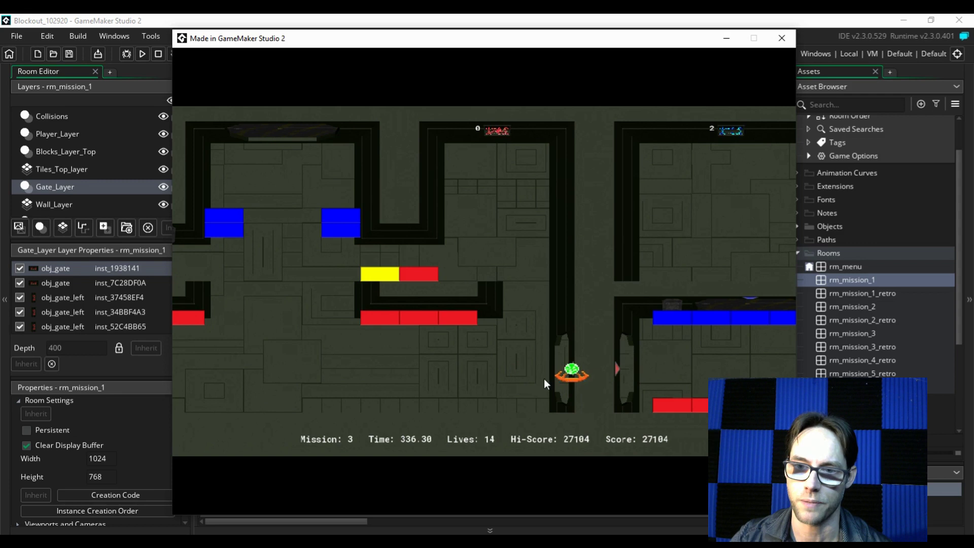
key(Right)
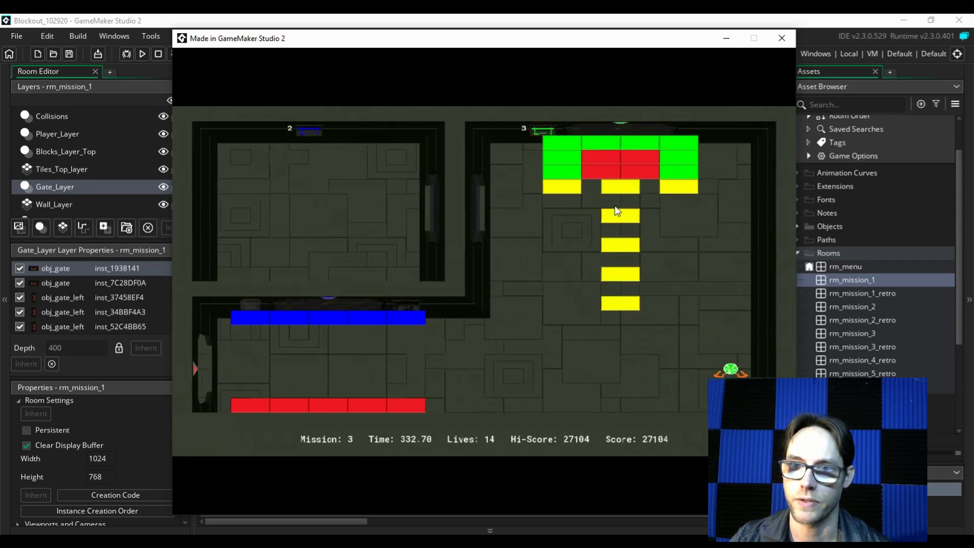
key(Left)
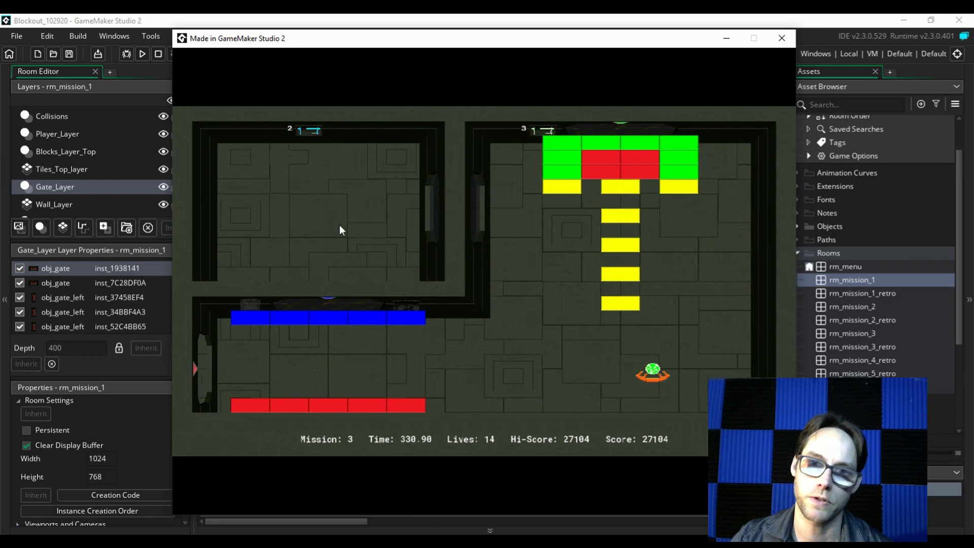
key(Left)
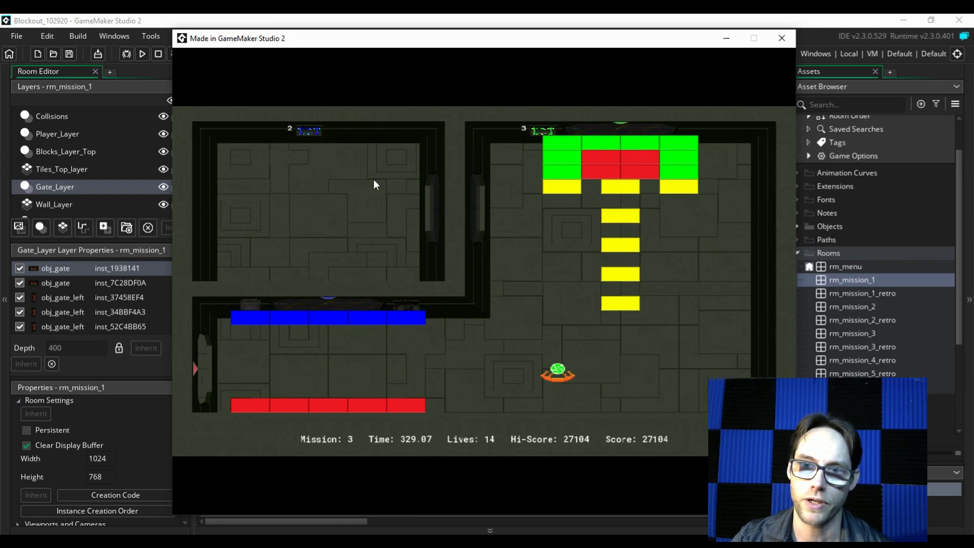
Step: Launch the ball at the lowest yellow block and reposition the respawned ship, now at 13 lives
key(Right)
key(Left)
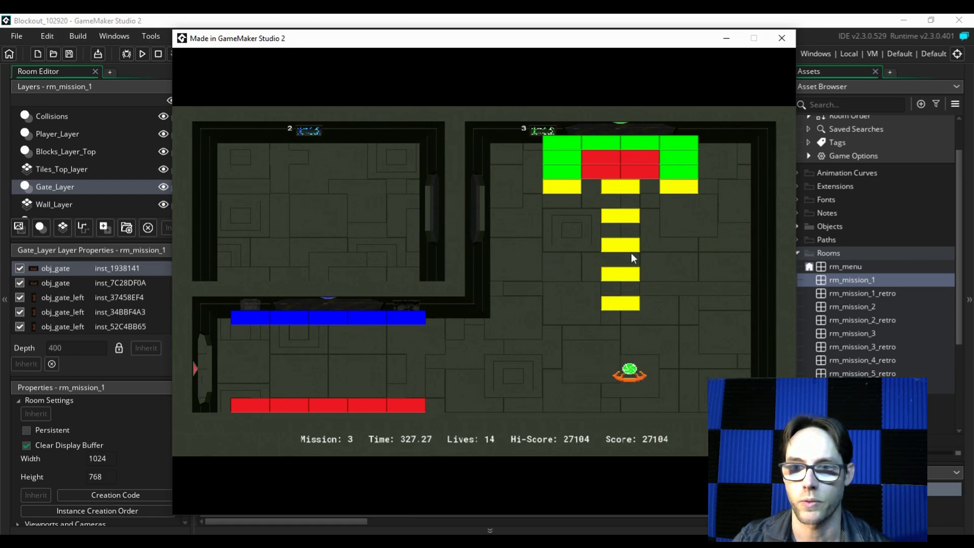
key(space)
key(Right)
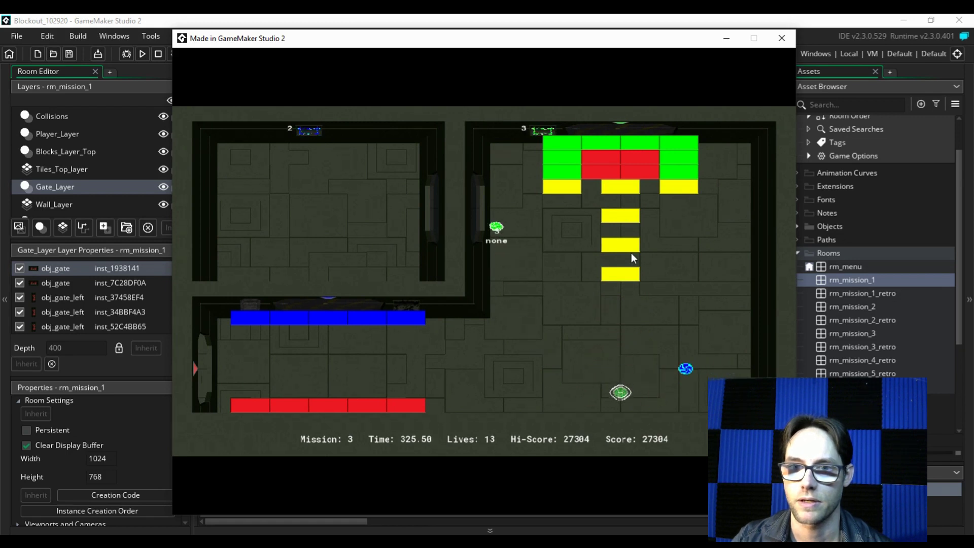
key(Right)
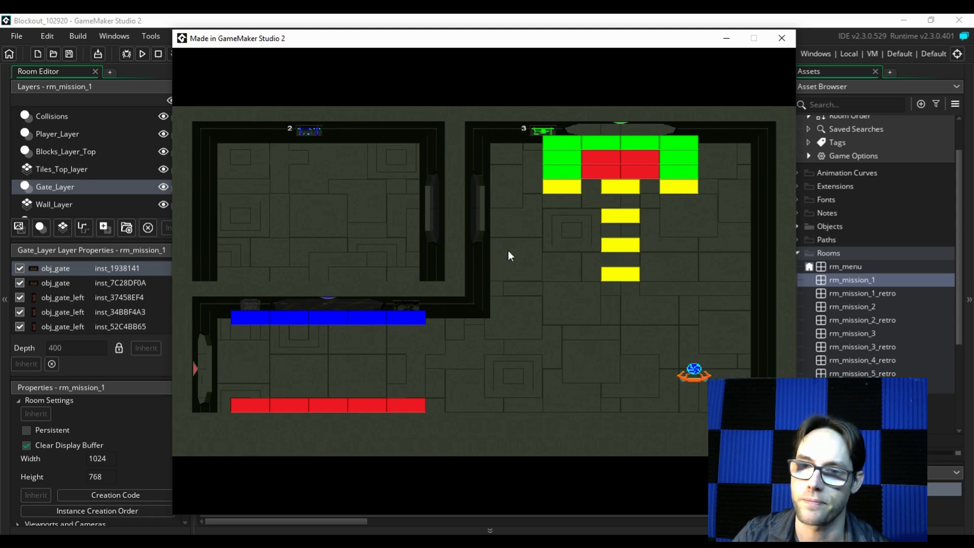
Step: Skip to mission 4, launch the ball and steer the paddle to keep it in play
key(n)
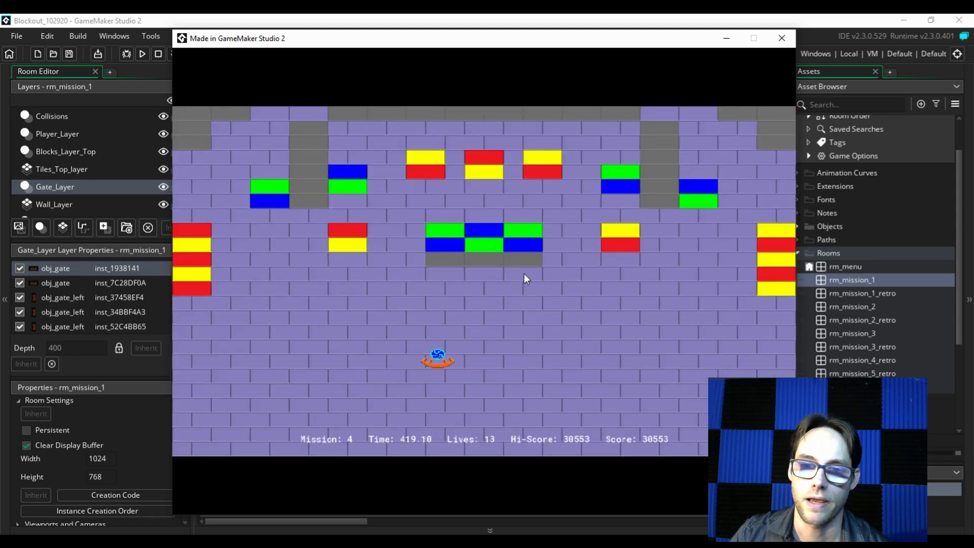
key(Right)
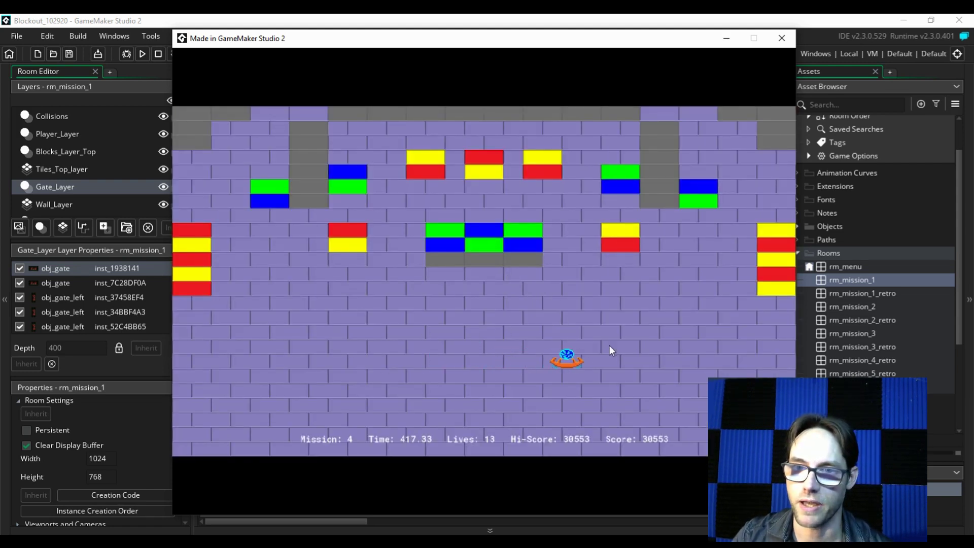
key(Left)
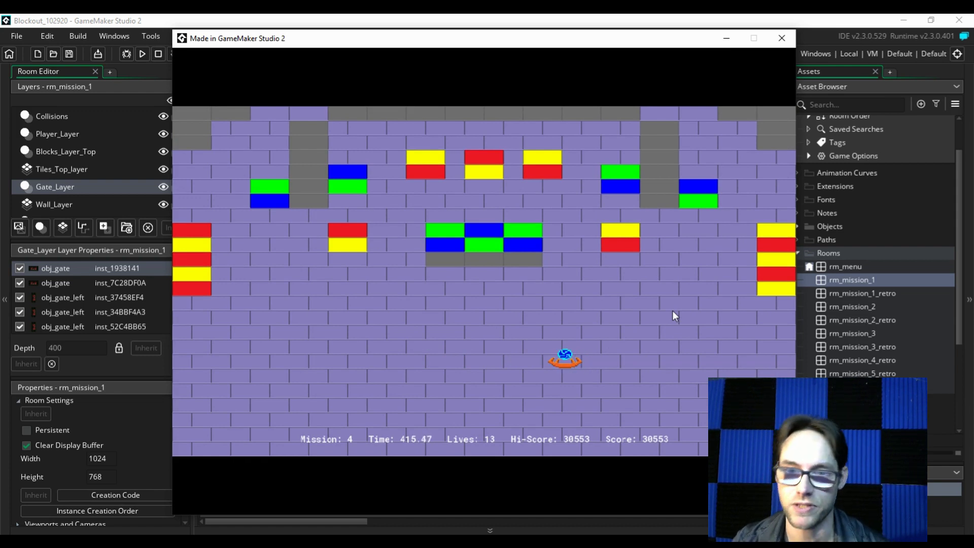
key(space)
key(Right)
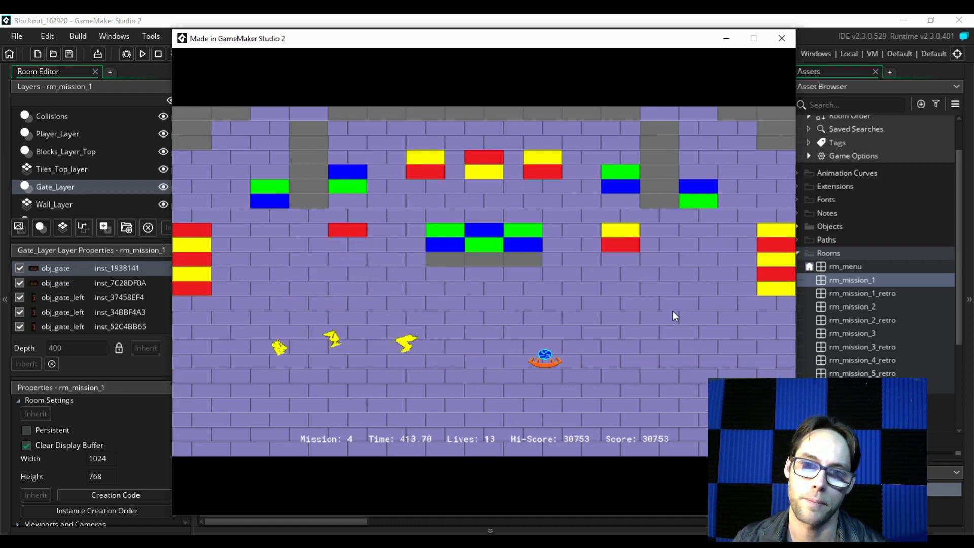
key(Left)
key(Right)
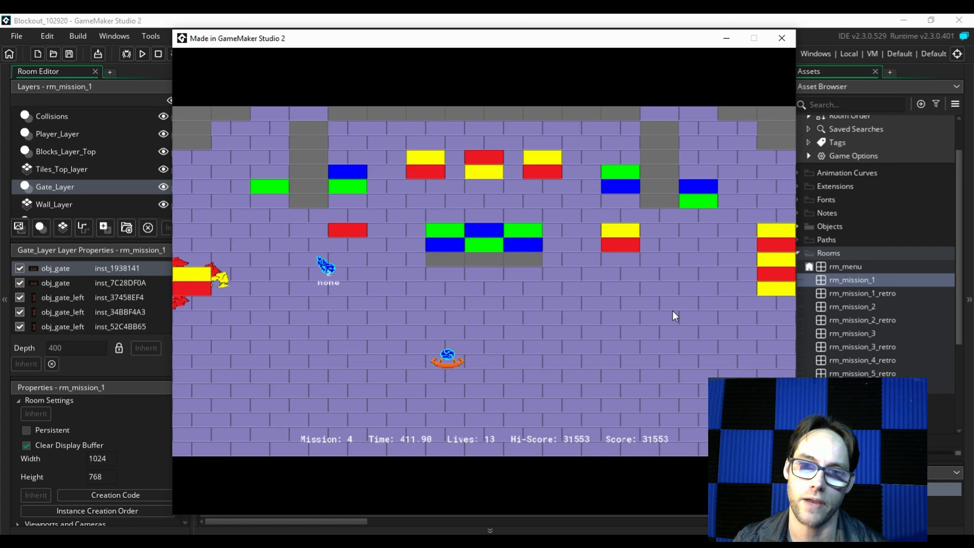
key(Left)
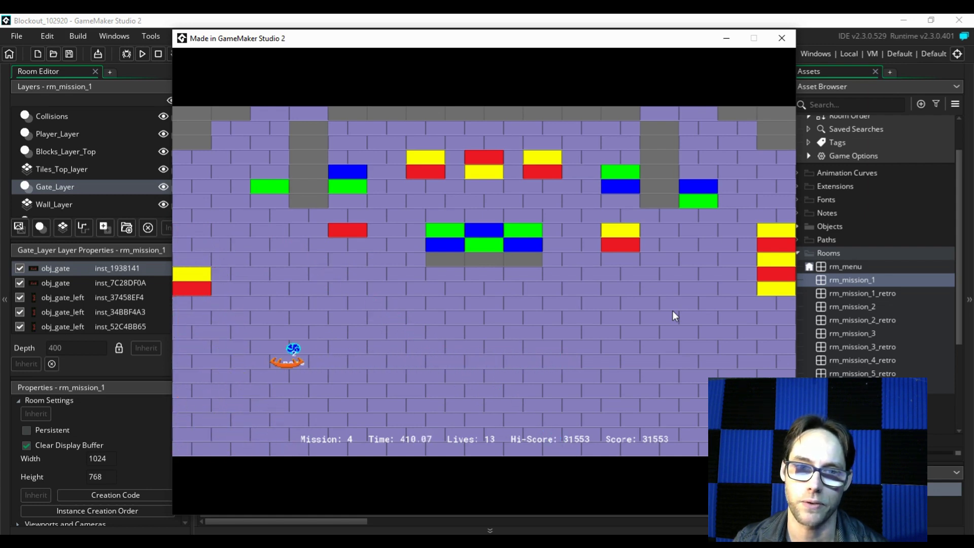
key(Right)
key(Right)
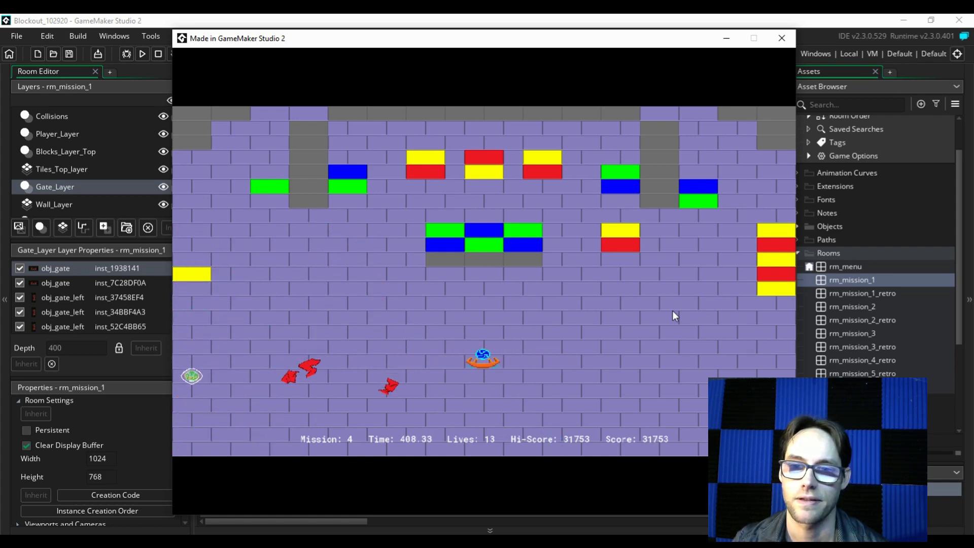
key(Left)
key(Right)
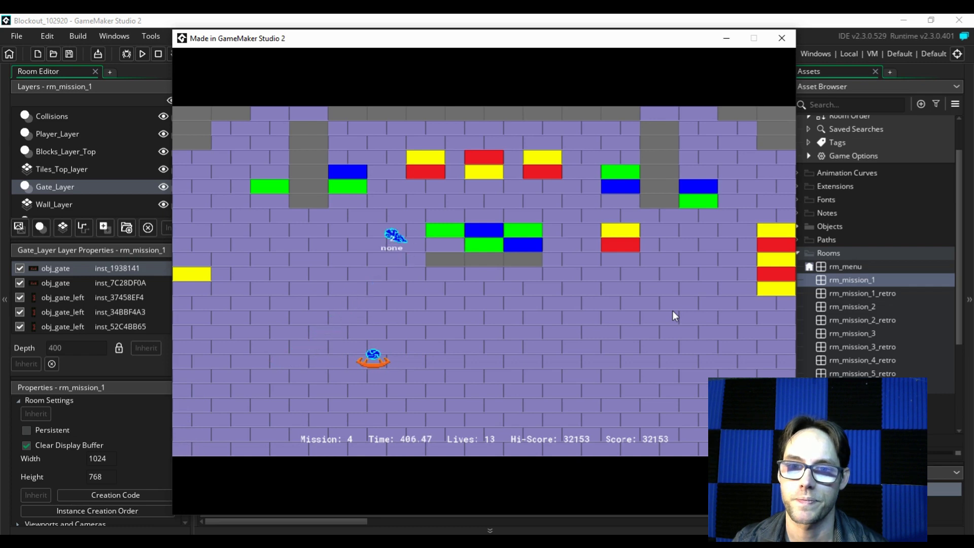
key(Left)
key(Right)
key(Right)
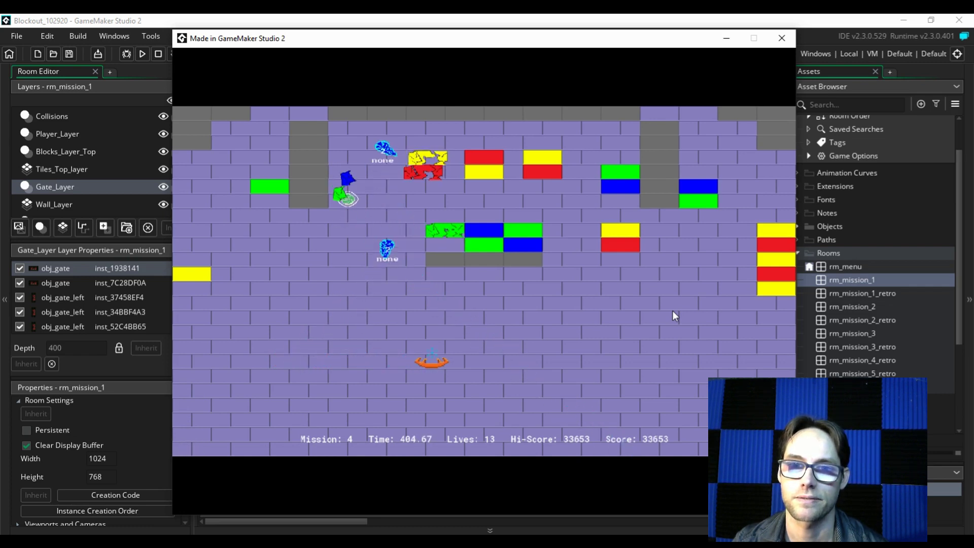
key(Right)
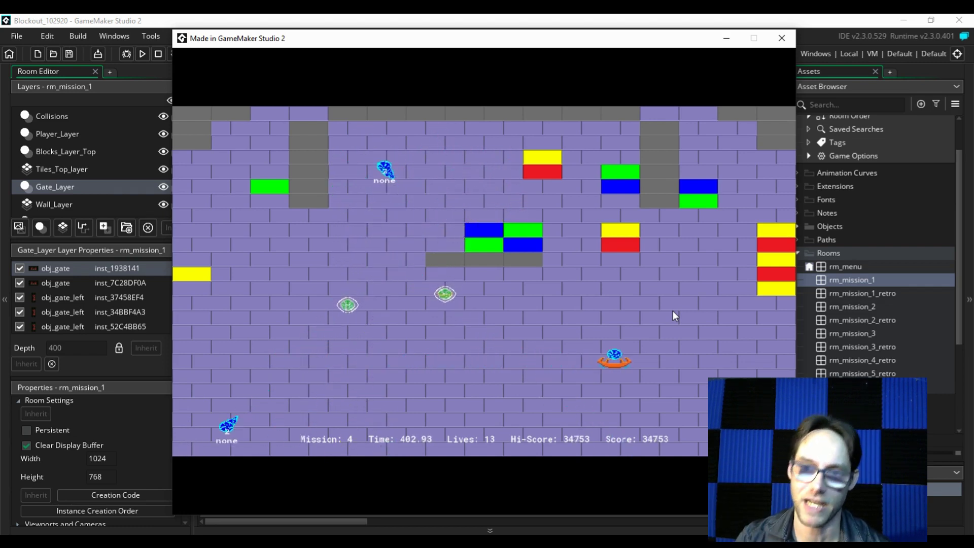
Step: Keep returning the falling balls and catch the extra life
key(Left)
key(Left)
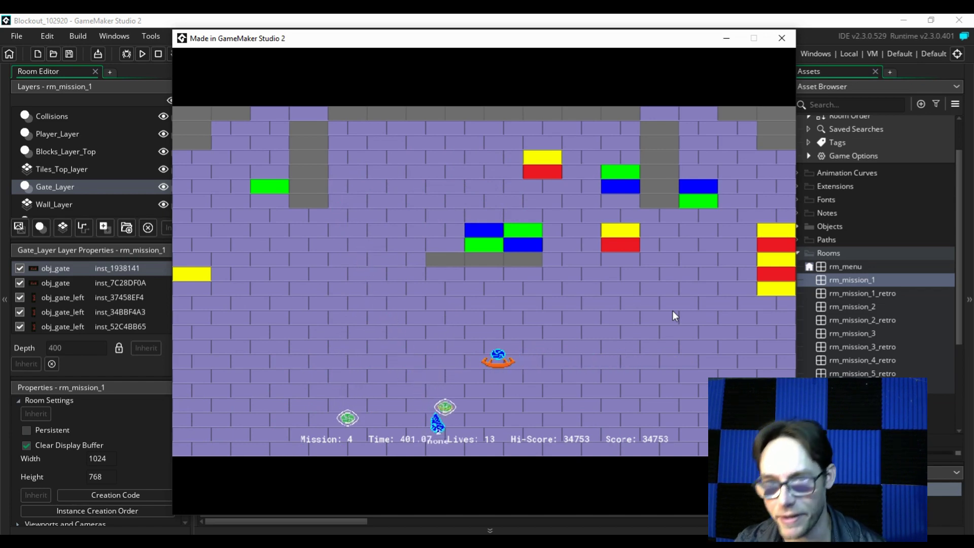
key(Left)
key(Right)
key(Left)
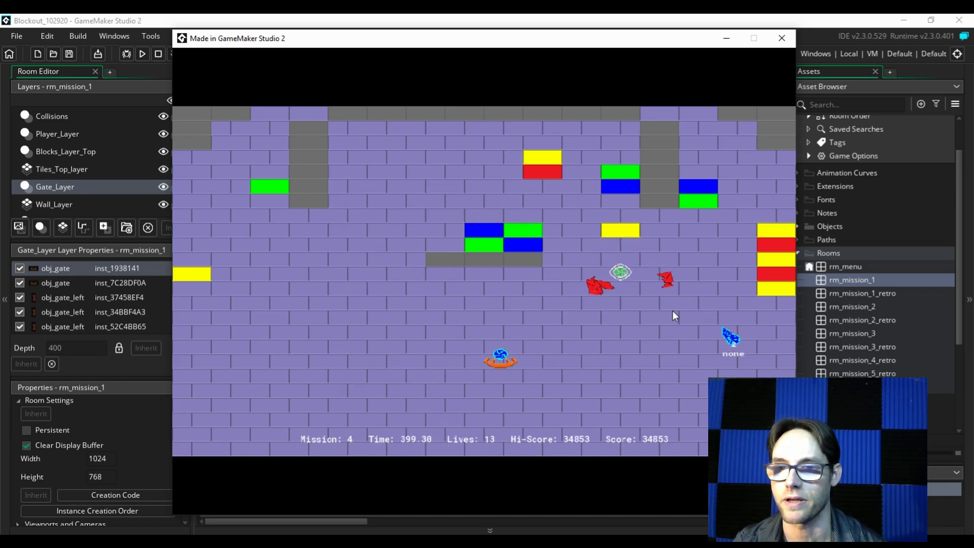
key(Right)
key(Left)
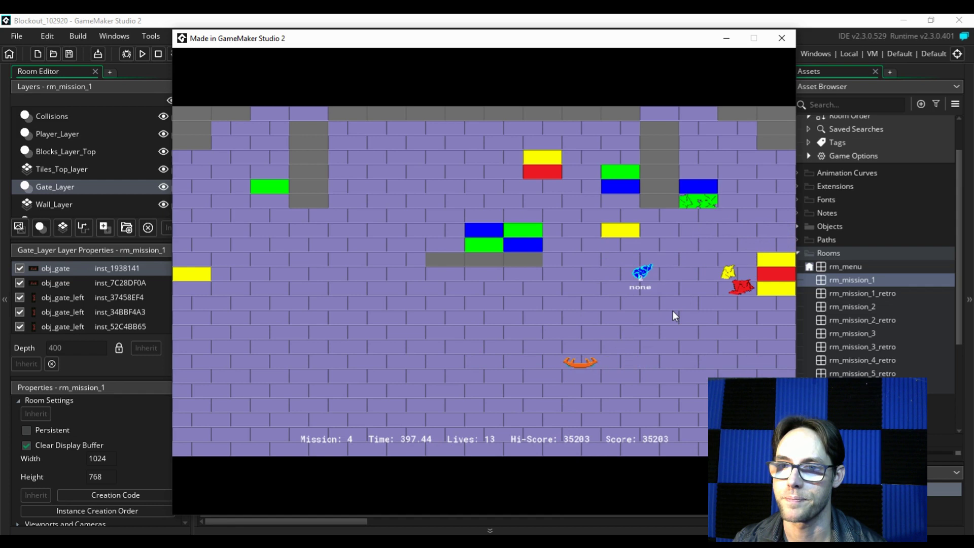
key(Right)
key(Right)
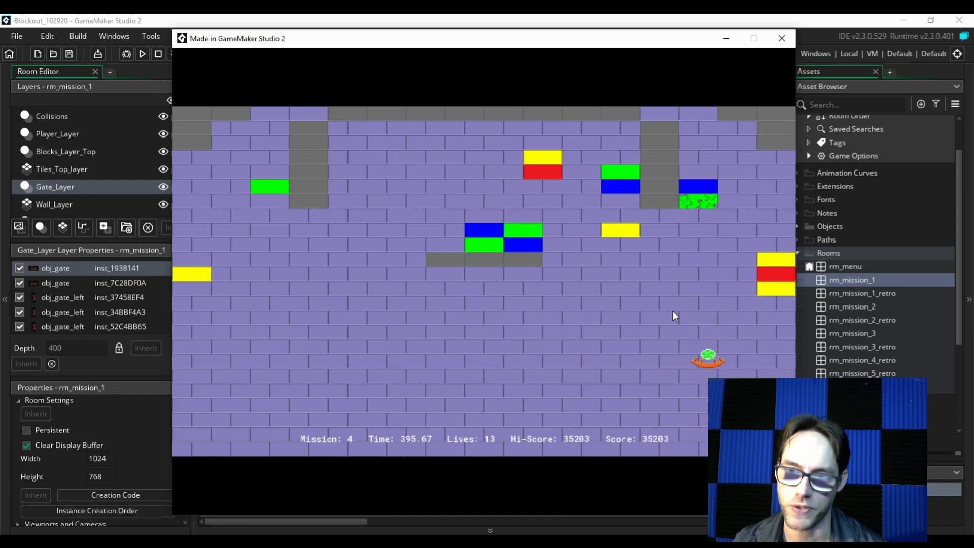
key(Left)
key(Left)
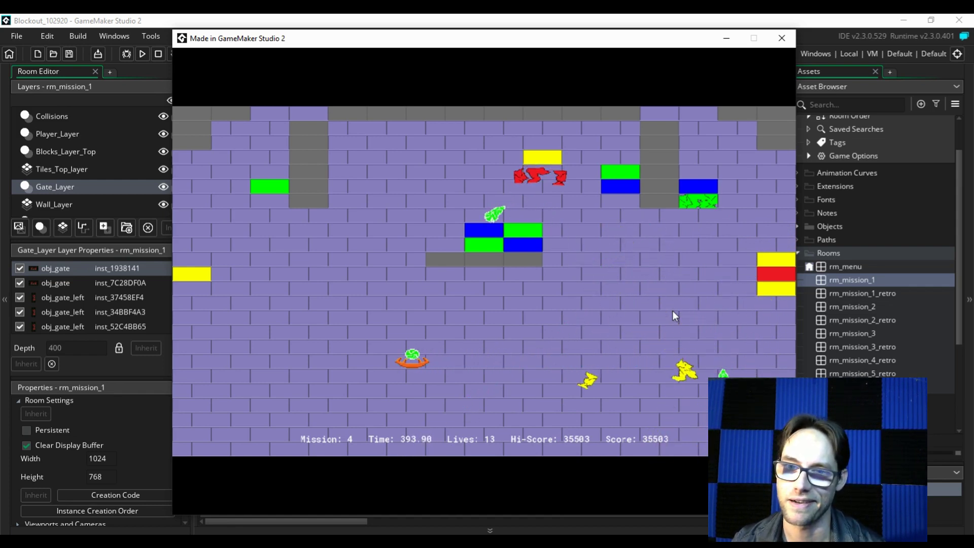
key(Right)
key(Right)
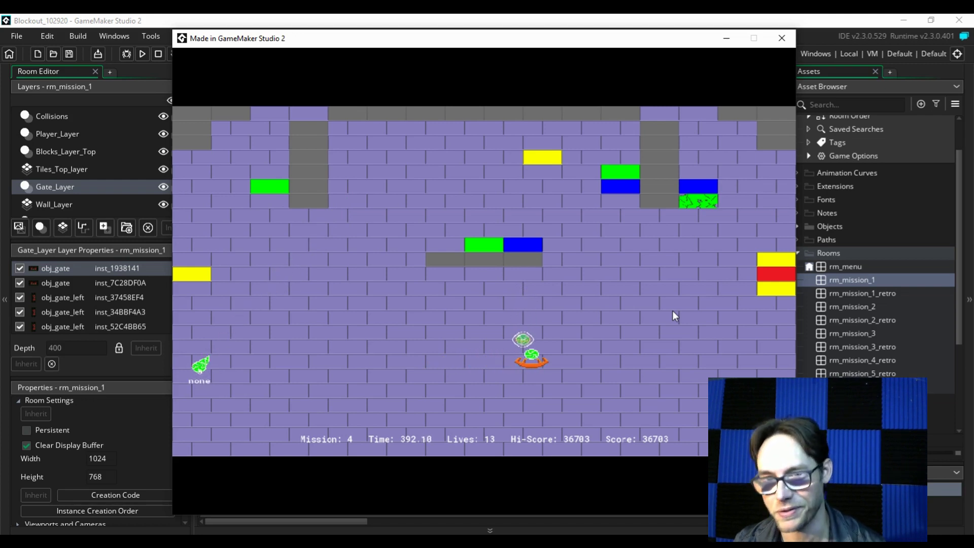
key(Right)
key(Left)
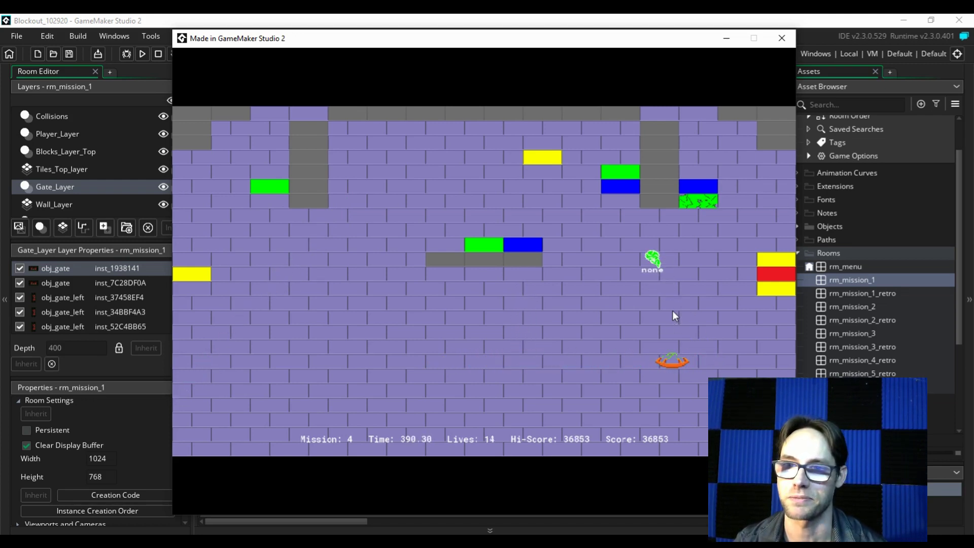
key(Left)
key(Right)
key(Right)
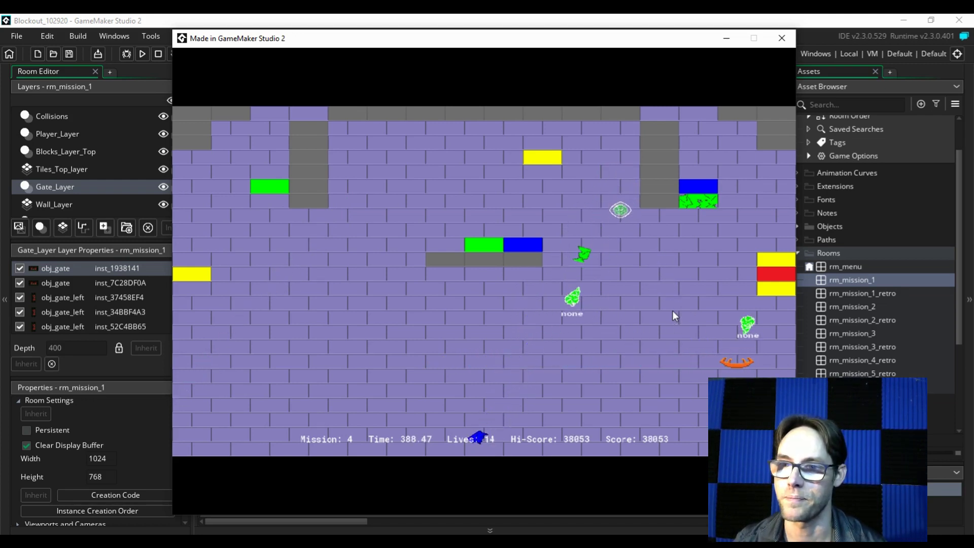
key(Left)
Step: Relaunch the ball and collect the power-up, clearing mission 4 at 46151.30 points
key(Right)
key(Right)
key(space)
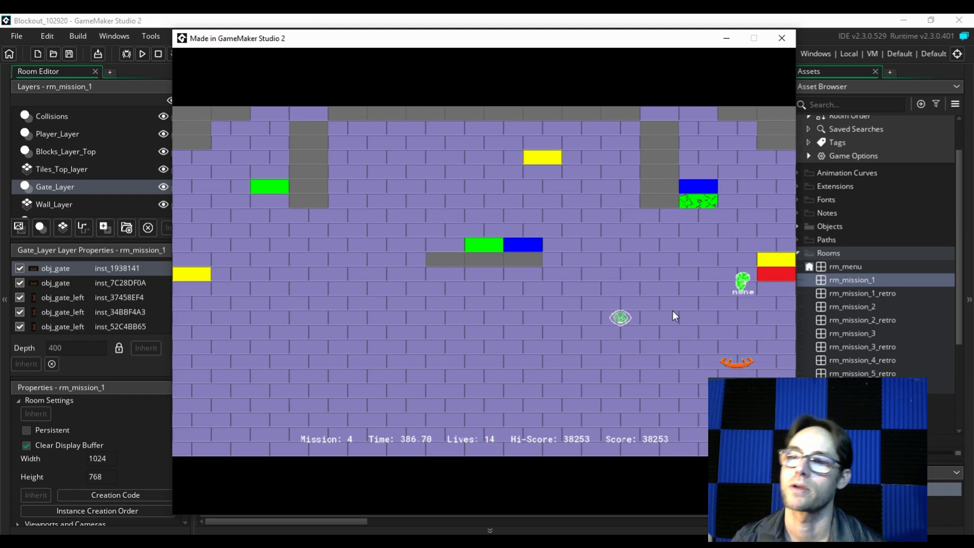
key(Left)
key(Right)
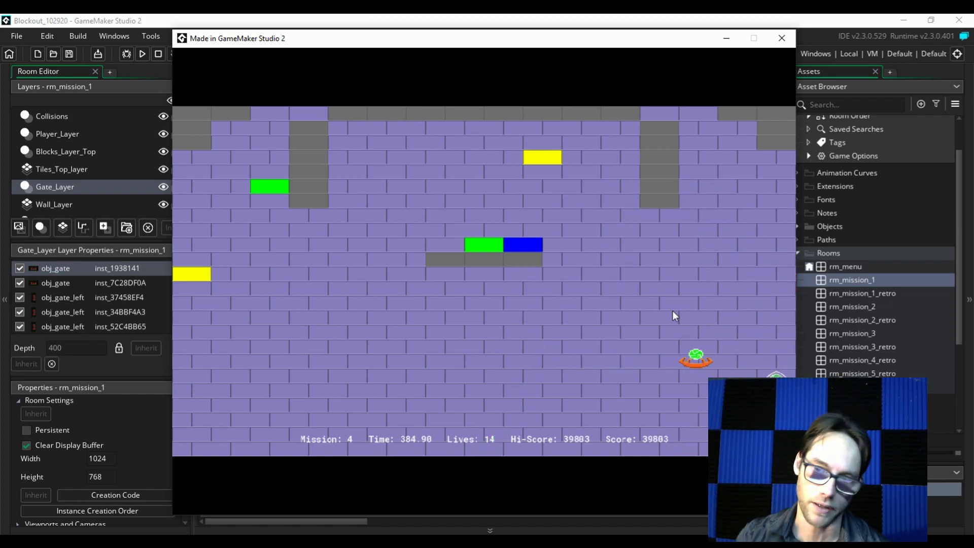
key(Left)
key(Left)
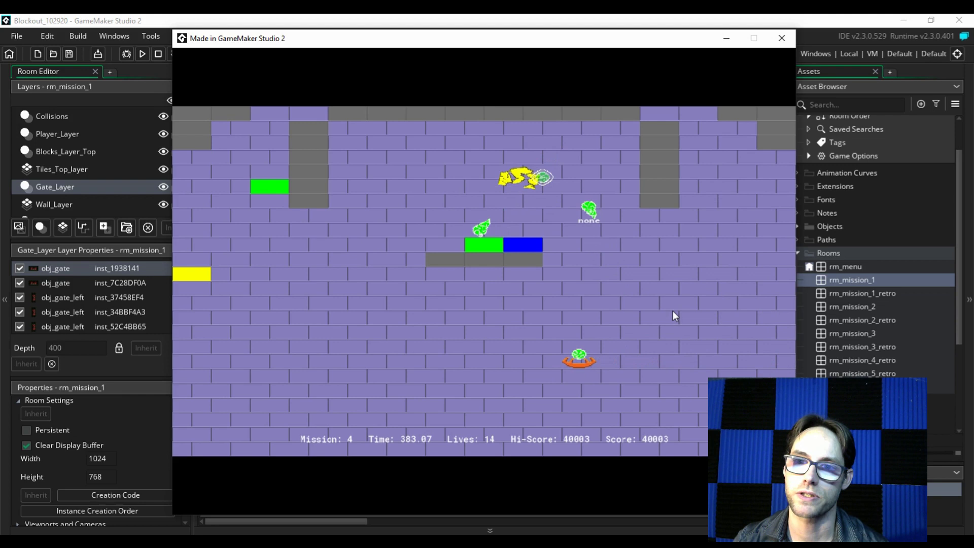
key(Right)
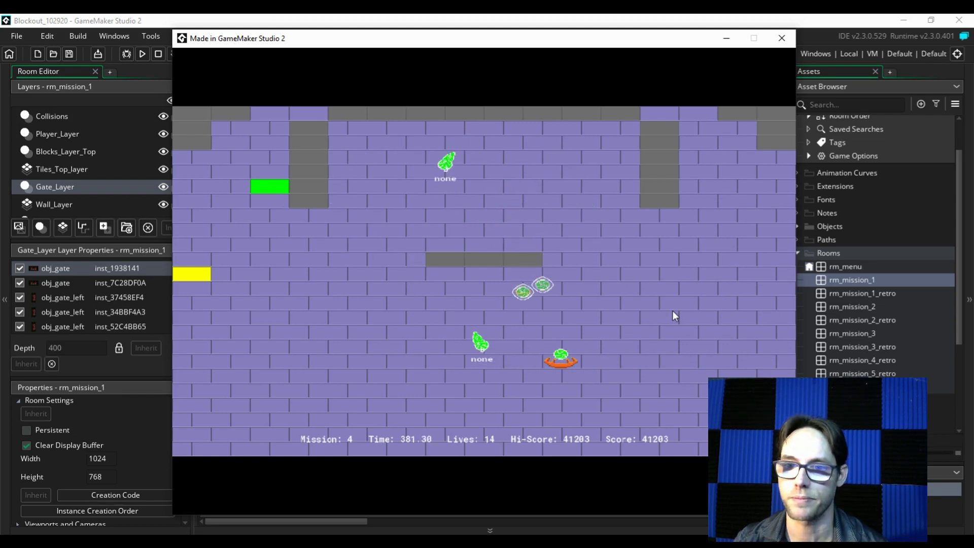
key(Left)
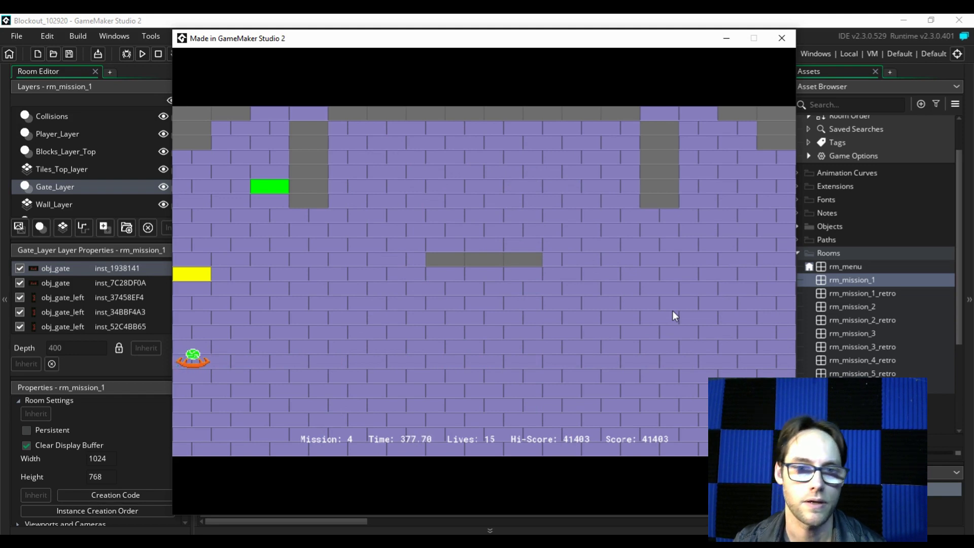
key(Right)
key(Left)
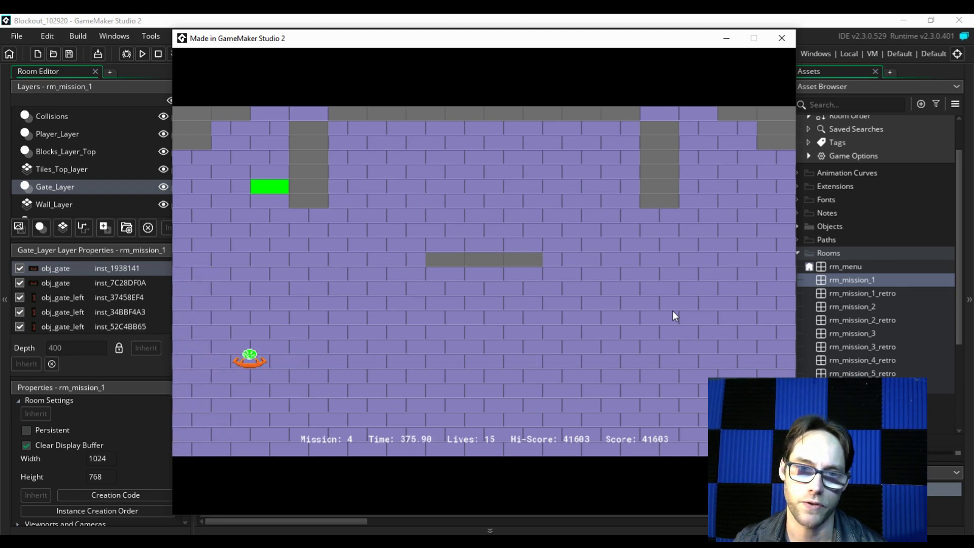
key(Right)
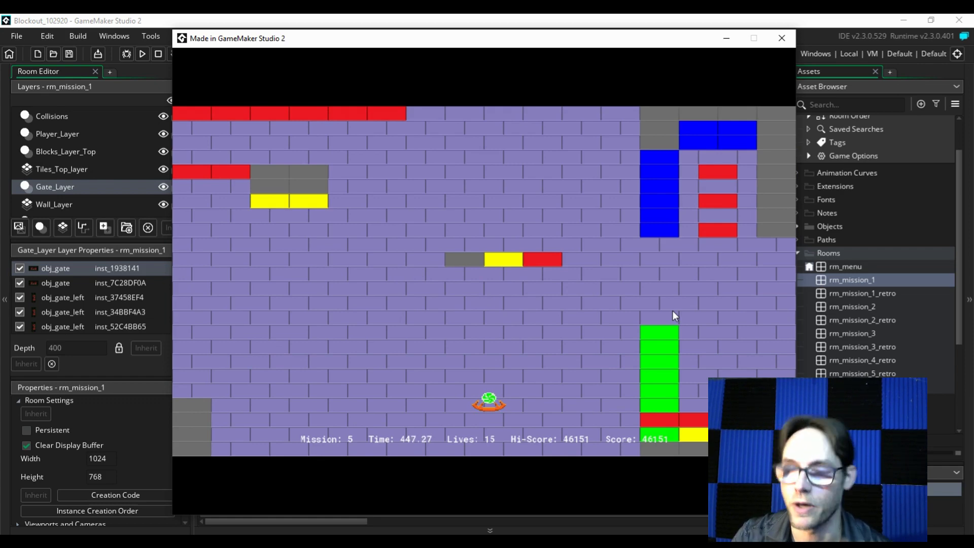
Step: Close the Mission 5 game window and rebuild and run Blockout again
key(Escape)
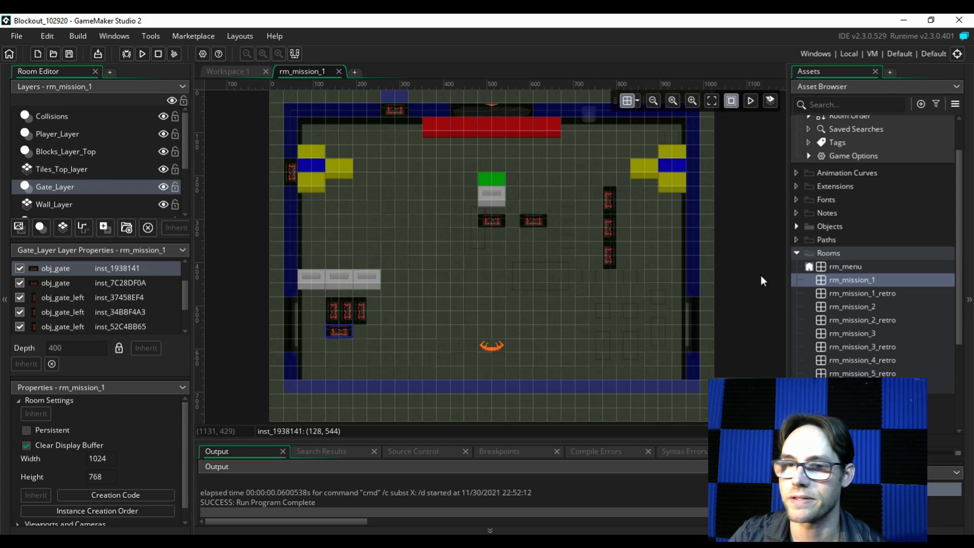
click(143, 54)
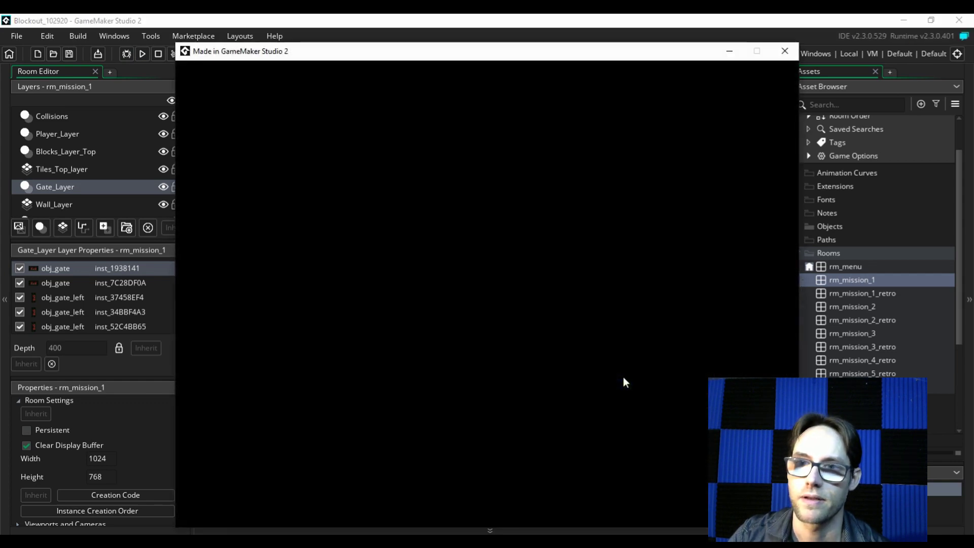
Step: Close the relaunched game at its title screen and expand the Objects asset folder
drag(630, 55, 630, 45)
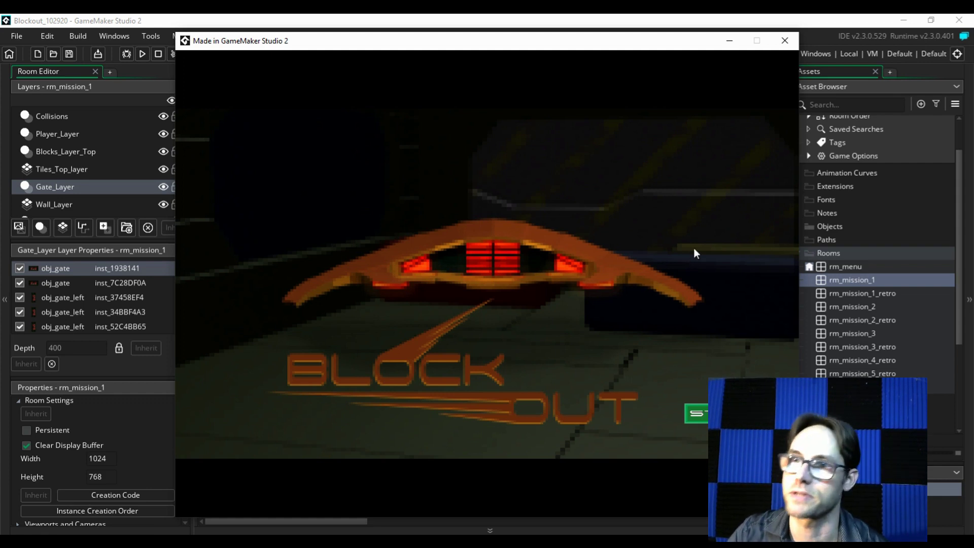
click(784, 40)
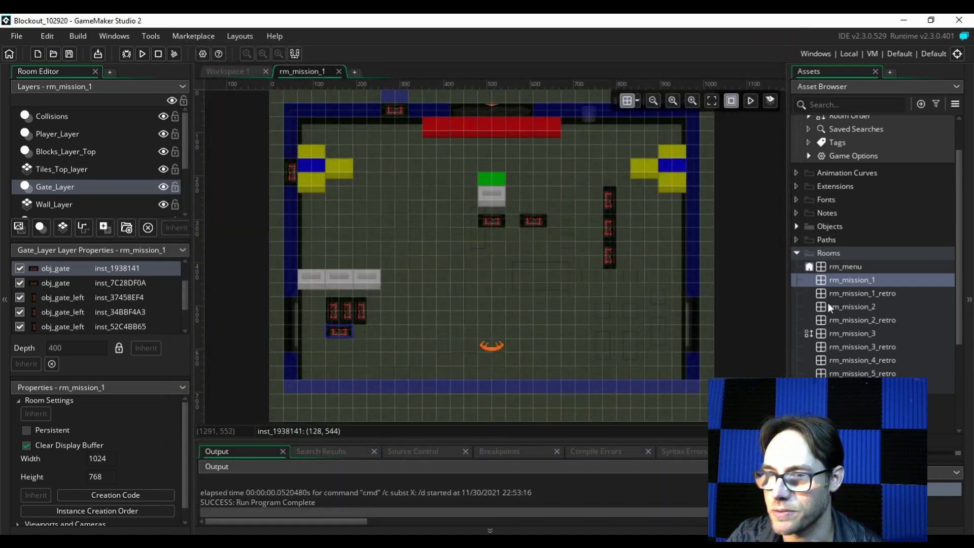
click(797, 226)
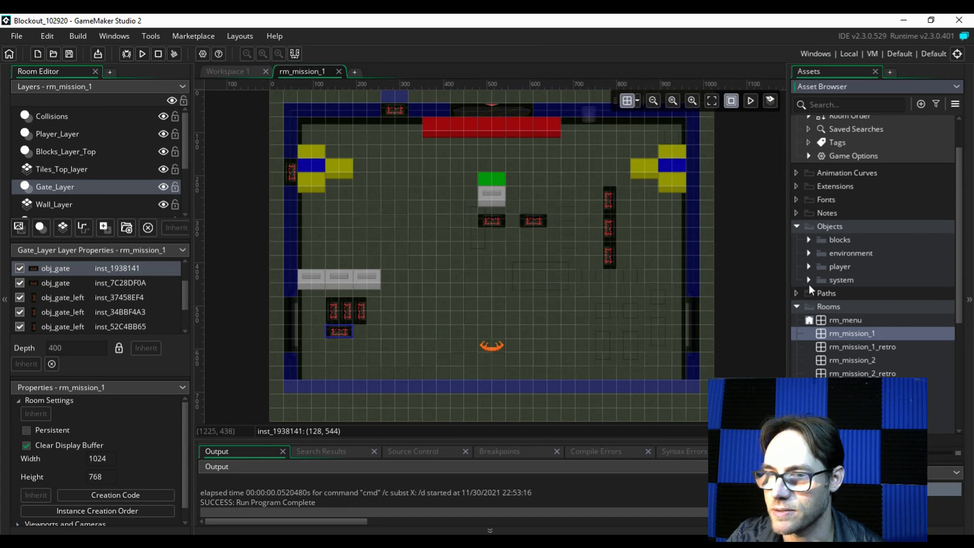
Step: Open obj_game from the system folder and view its Draw GUI - HUD event code
click(809, 280)
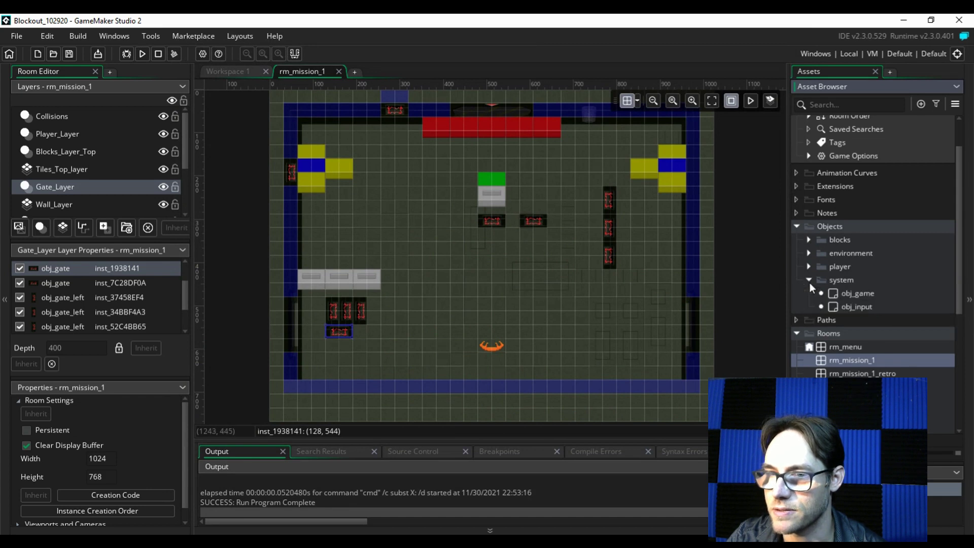
double_click(870, 295)
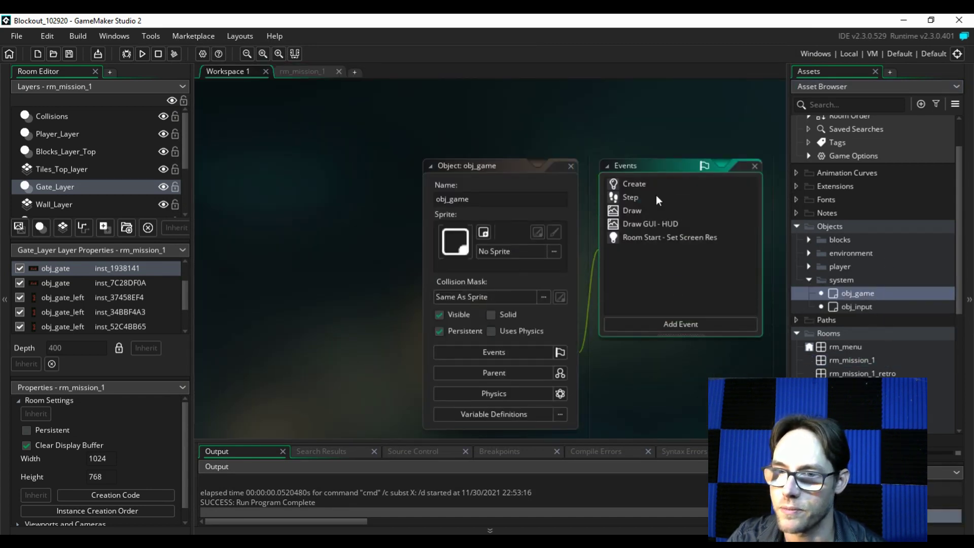
double_click(639, 223)
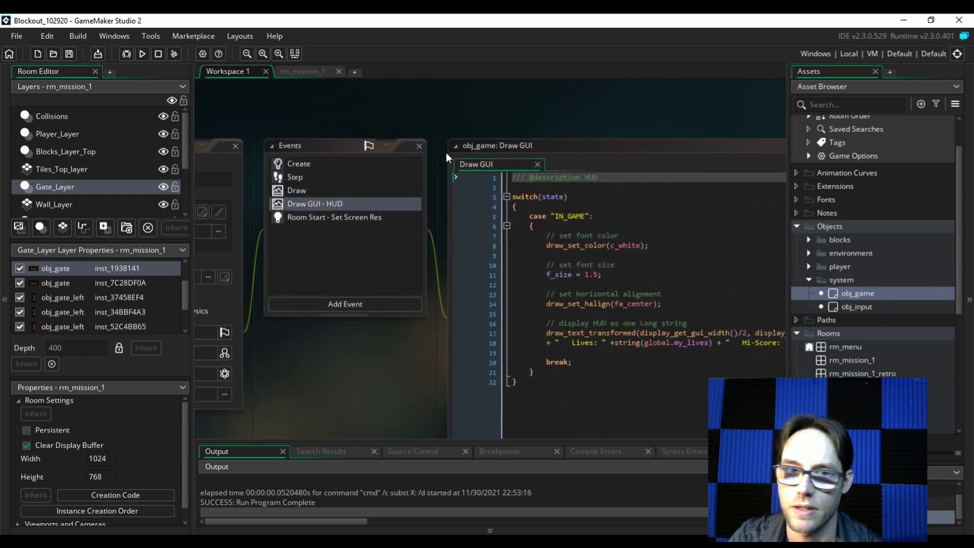
Step: Open obj_game's Draw event code and scroll through it
click(315, 193)
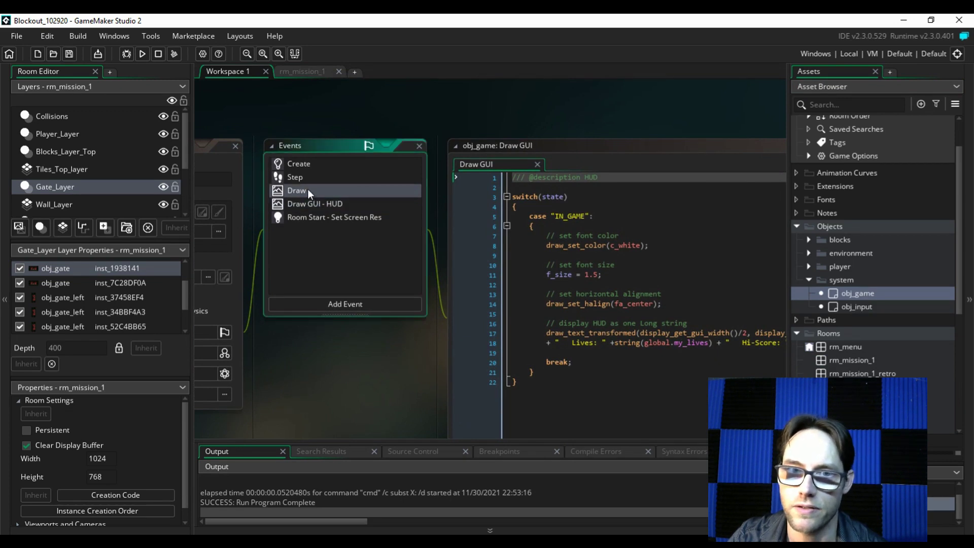
double_click(308, 190)
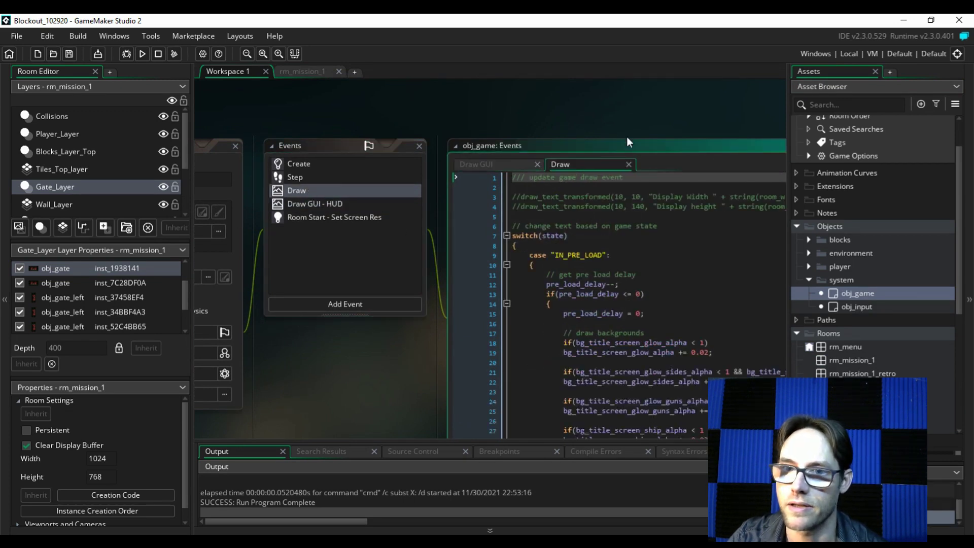
scroll(584, 216, down, 3)
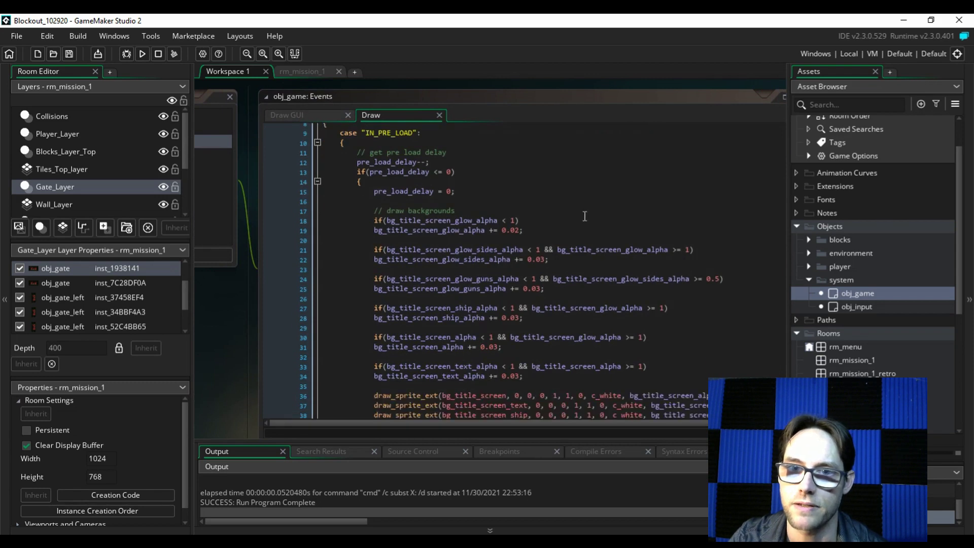
scroll(584, 216, down, 1)
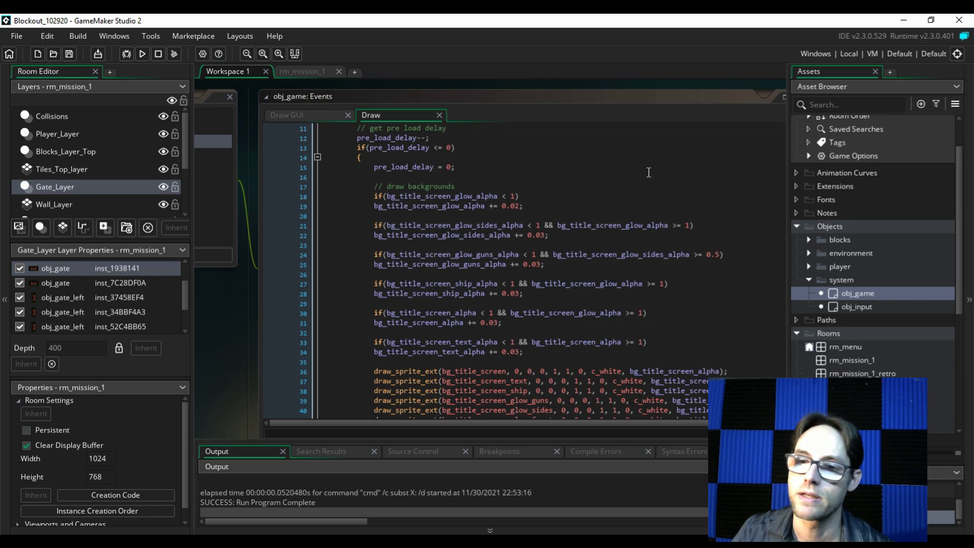
scroll(646, 179, down, 3)
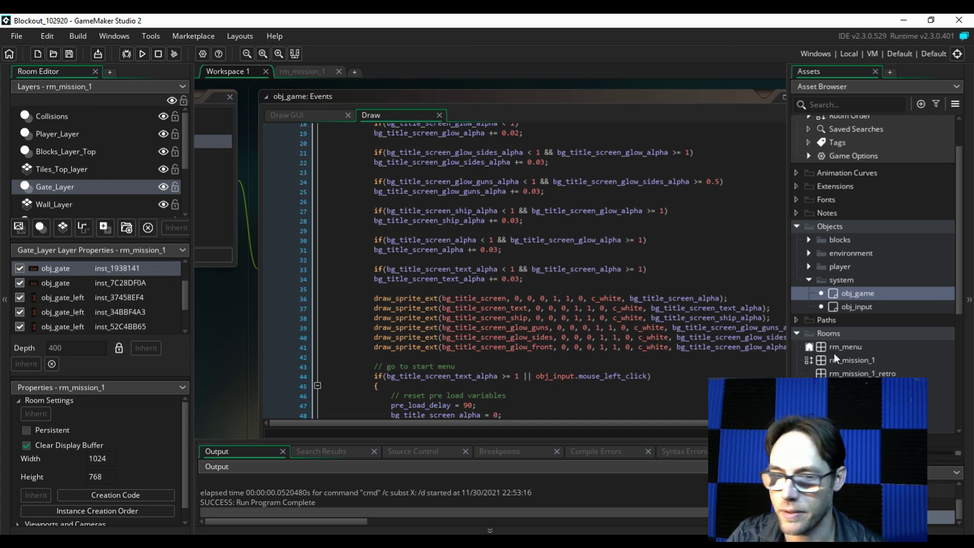
scroll(891, 233, up, 3)
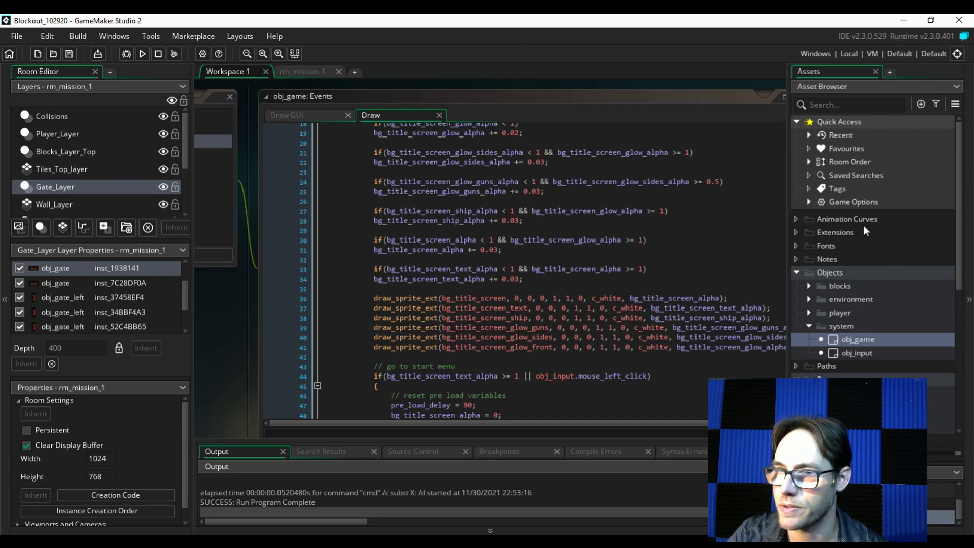
scroll(860, 271, down, 6)
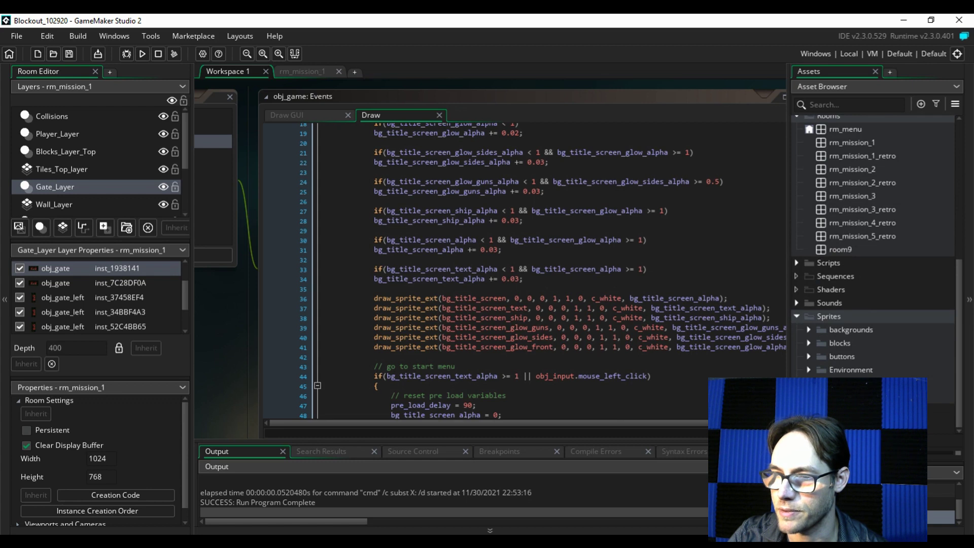
click(834, 278)
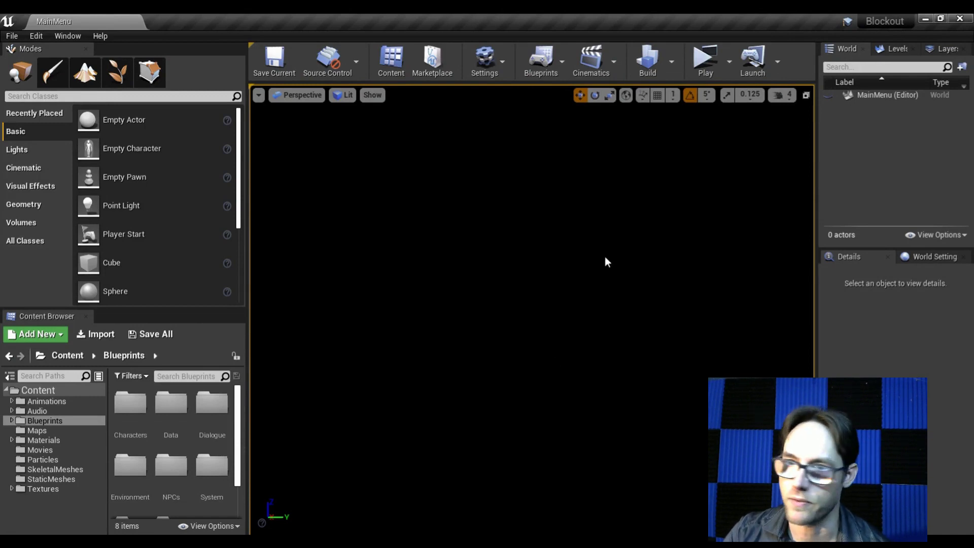
Step: Start a standalone game preview of the Blockout MainMenu level
click(701, 60)
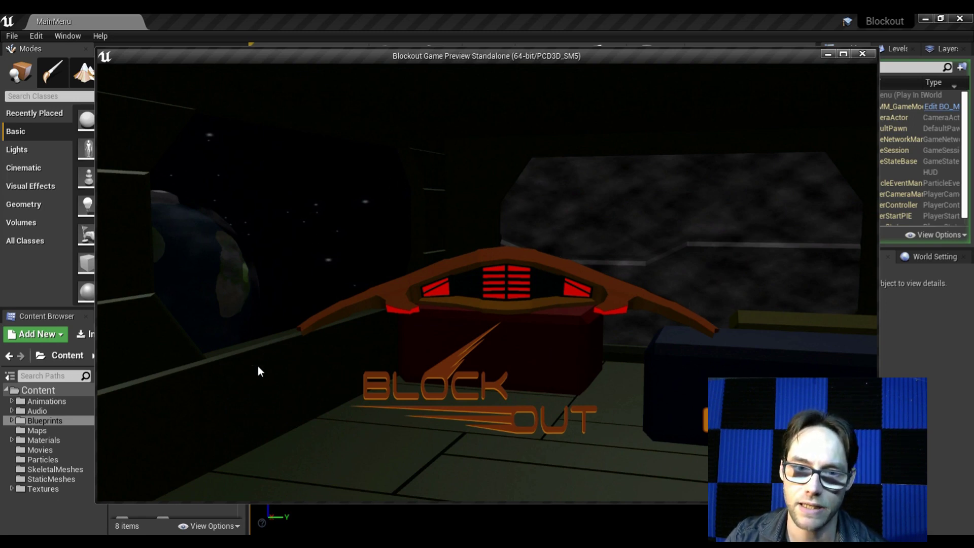
Step: Skip the BLOCKOUT title screen to load the hangar level with the orange ship
click(678, 287)
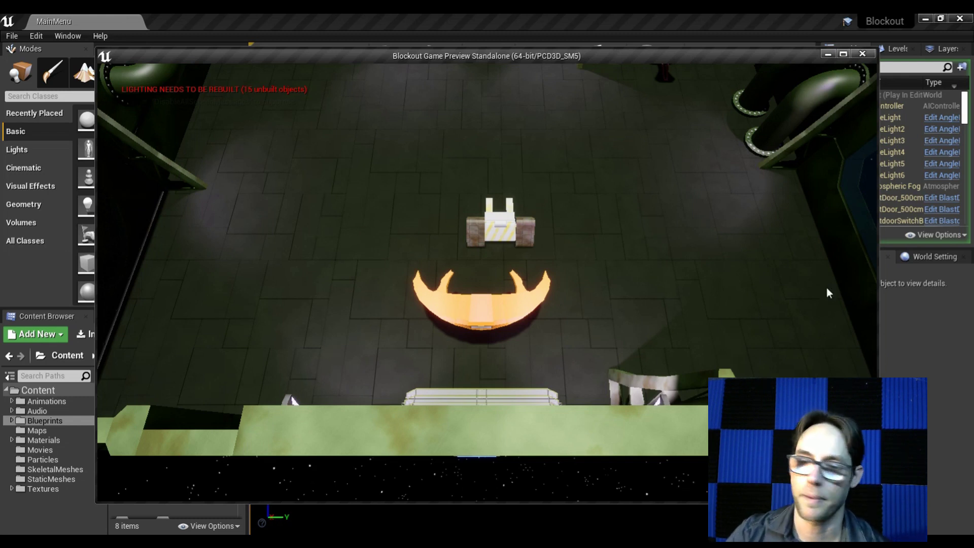
Step: Fly the orange ship around the room and past the robot with WASD
key(w)
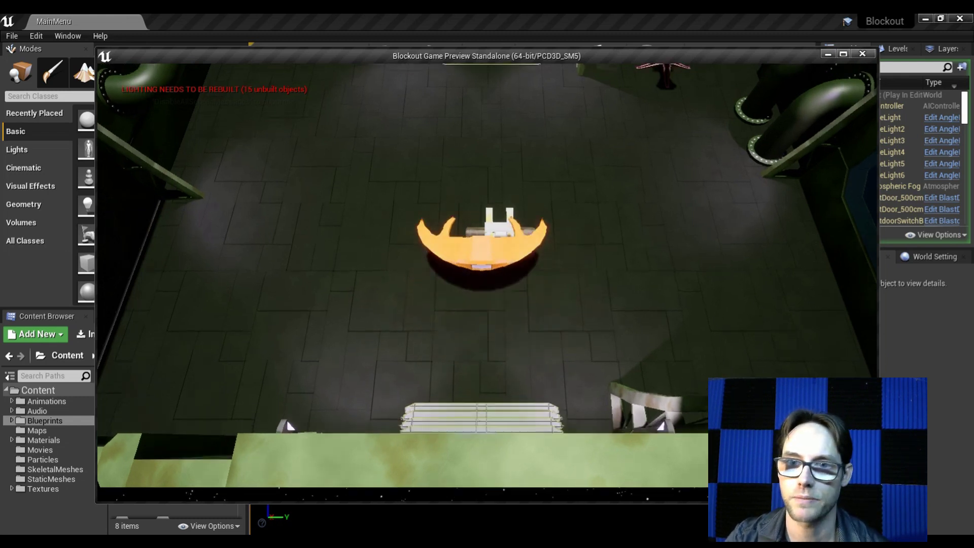
key(a)
key(s)
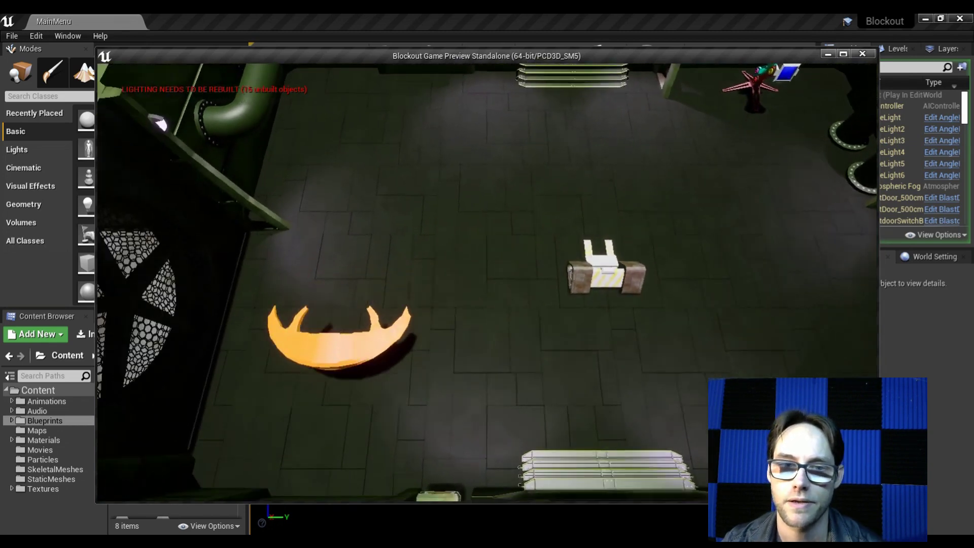
key(d)
key(w)
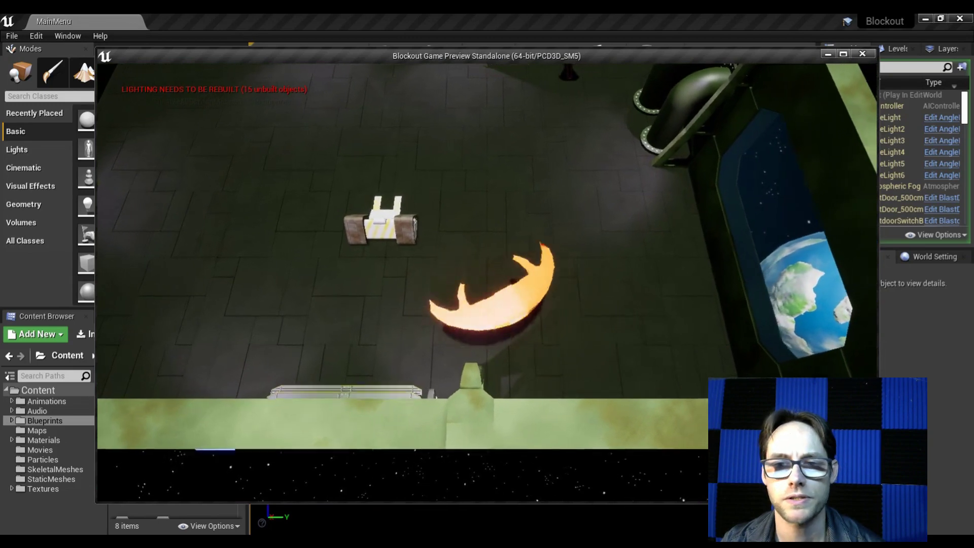
key(a)
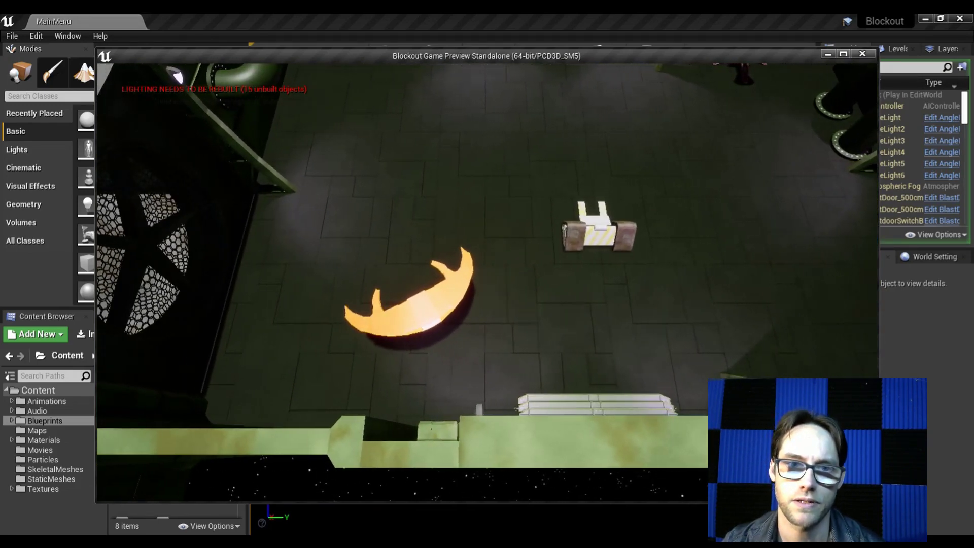
key(a)
key(d)
key(w)
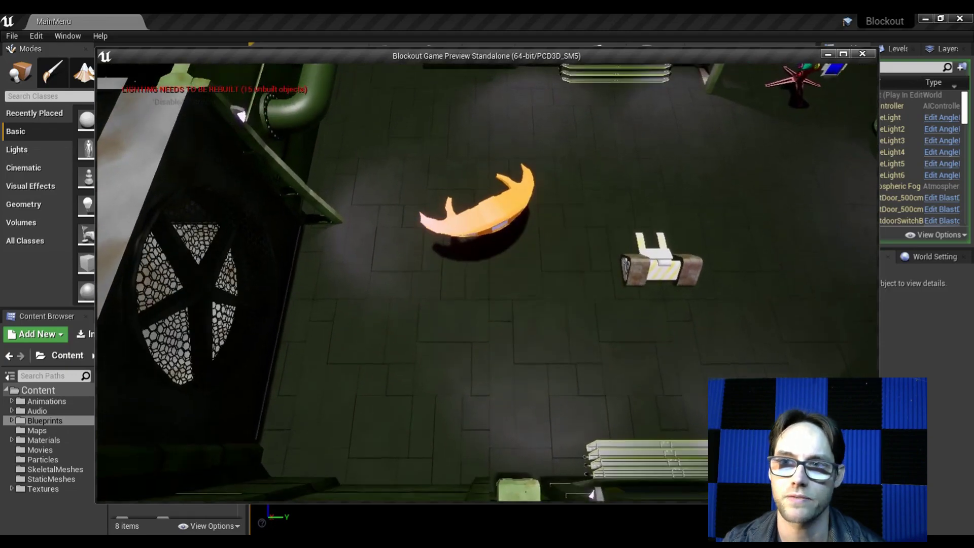
key(s)
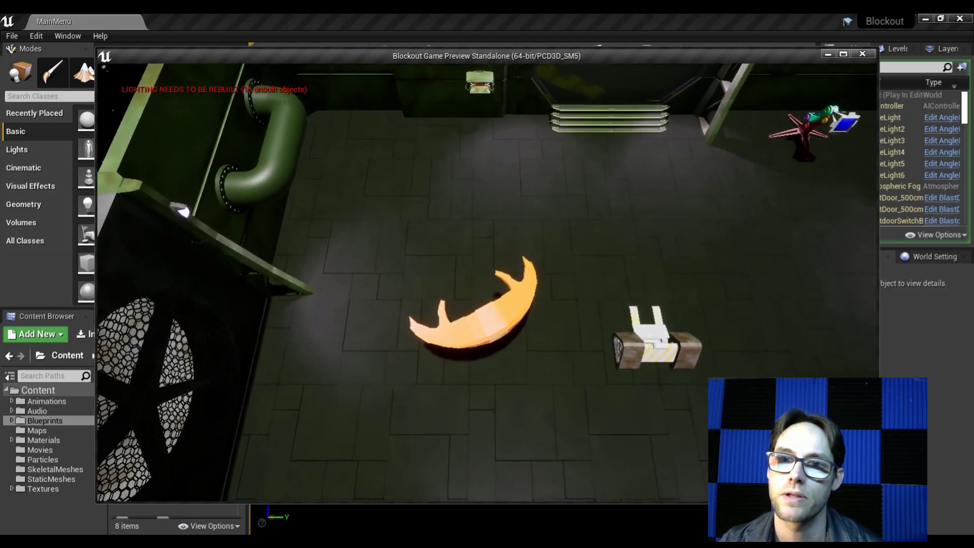
key(w)
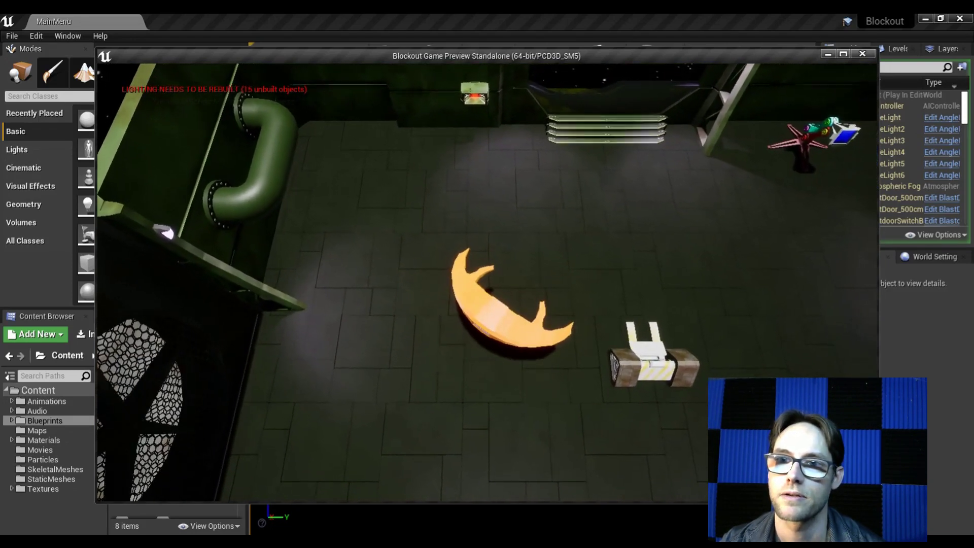
key(w)
key(d)
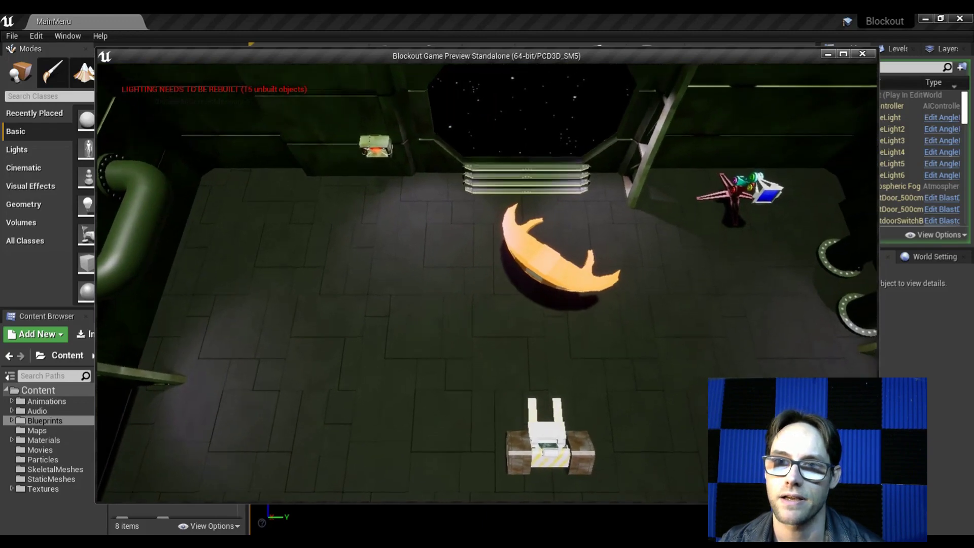
key(w)
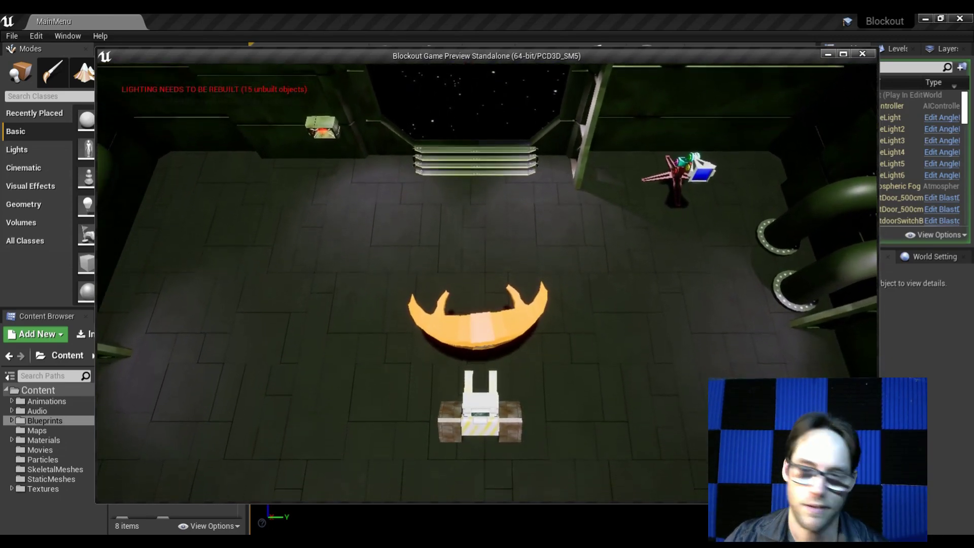
key(s)
key(d)
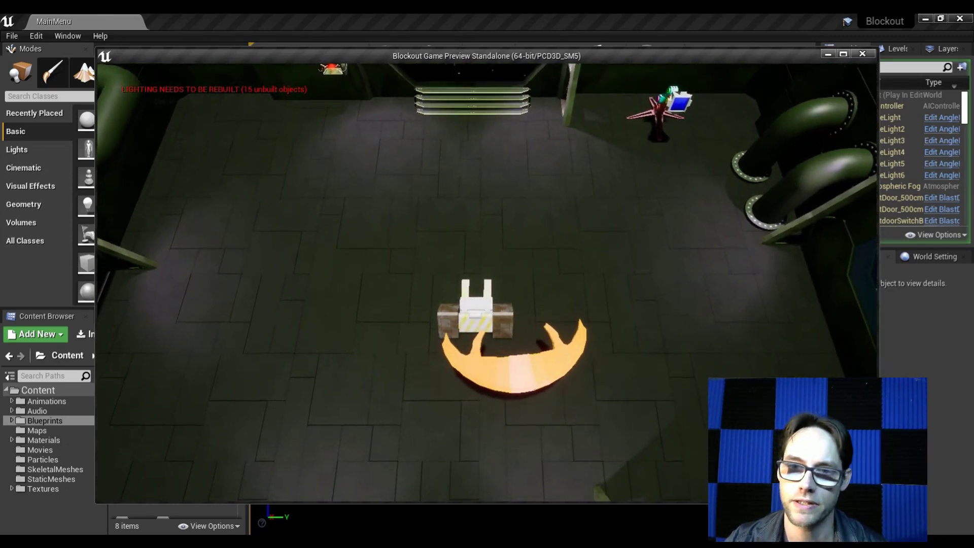
key(a)
key(w)
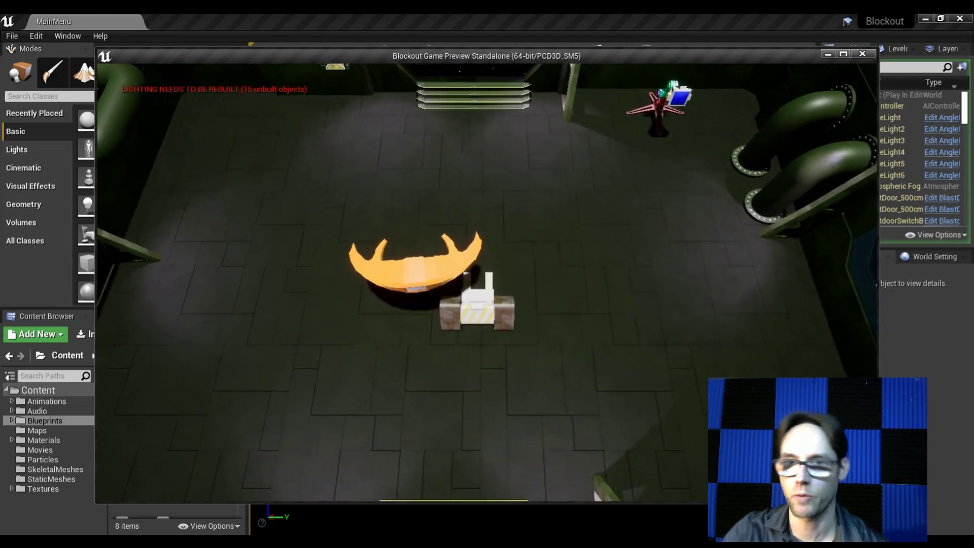
key(s)
key(s)
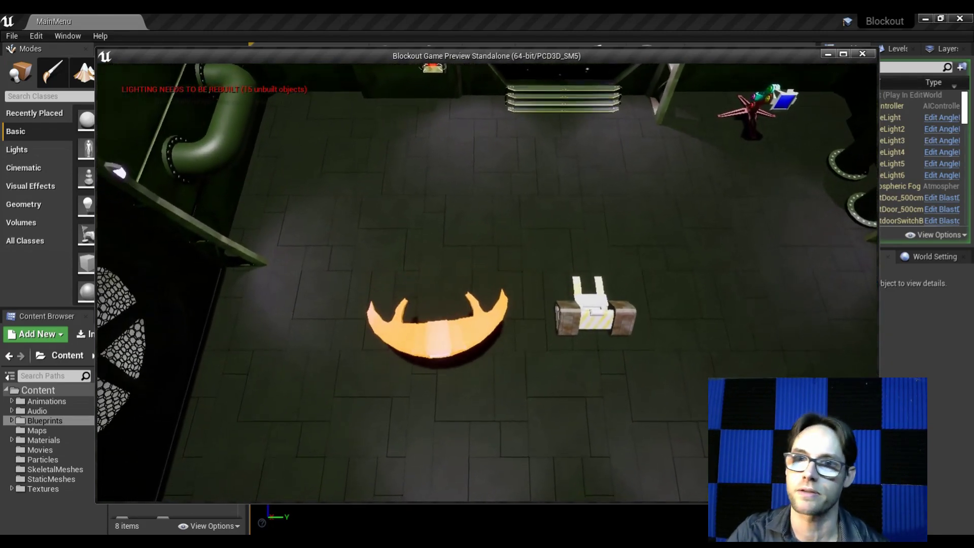
key(d)
key(d)
key(s)
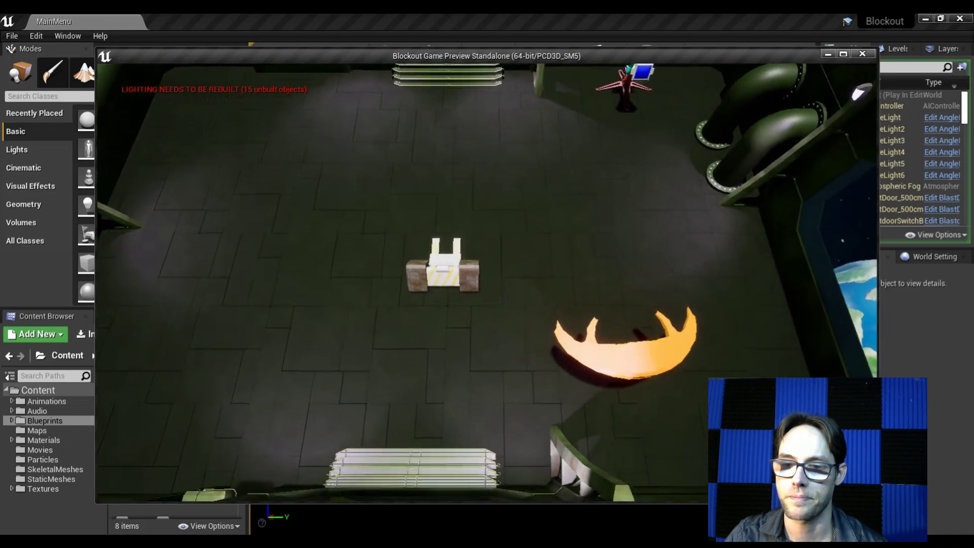
key(w)
key(a)
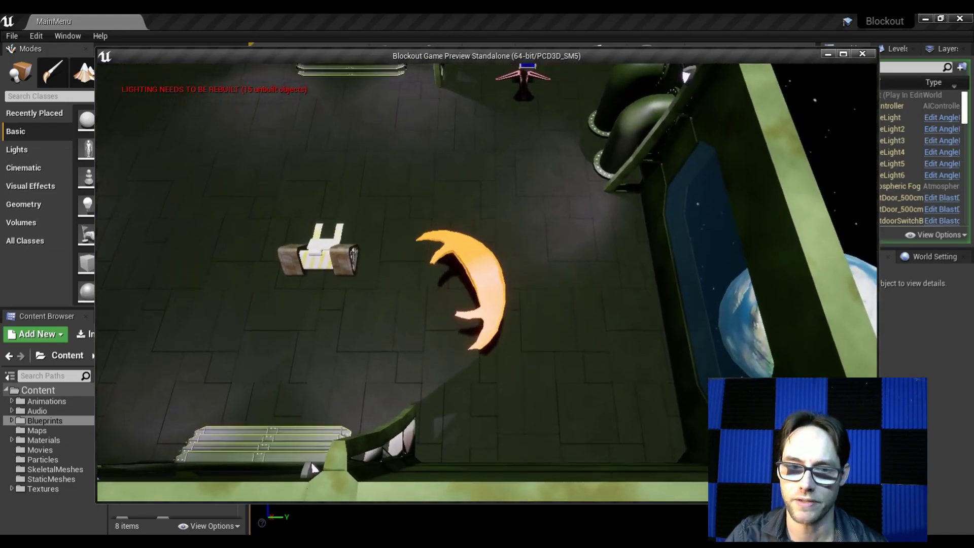
key(s)
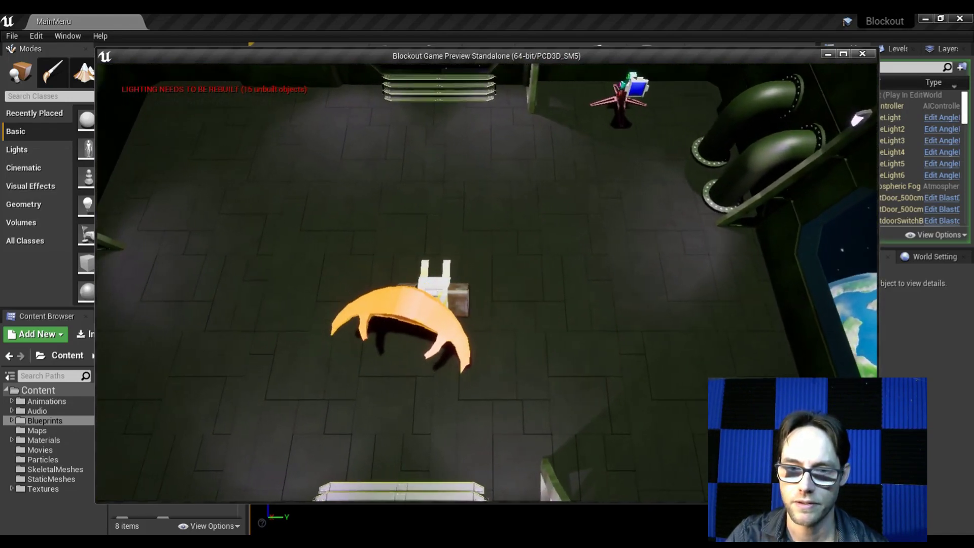
key(s)
key(w)
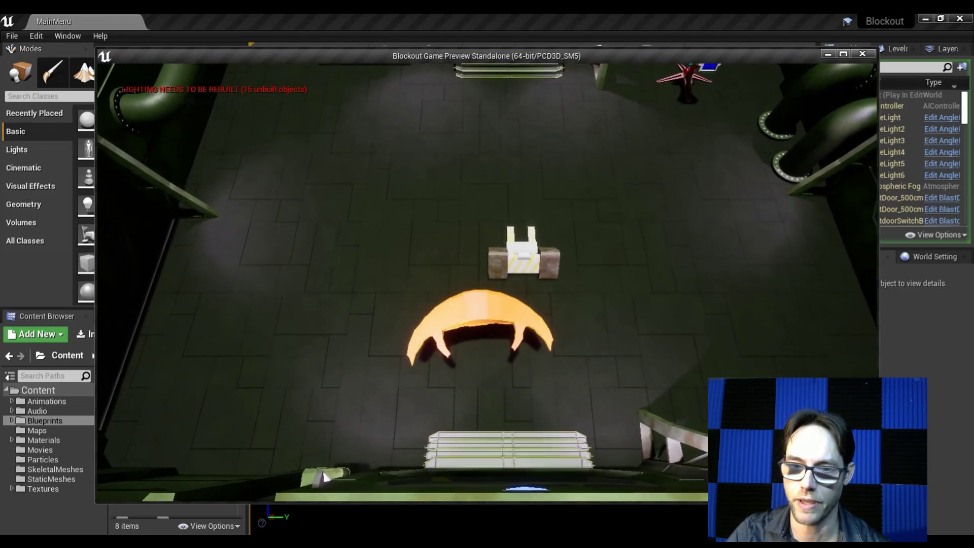
key(a)
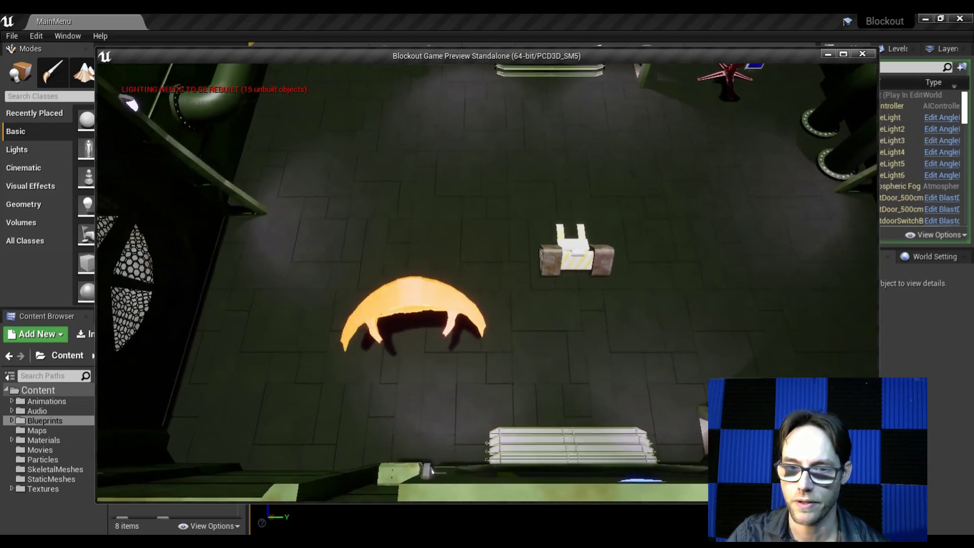
Step: Fire several shots while moving past the crate toward the window wall
key(space)
key(space)
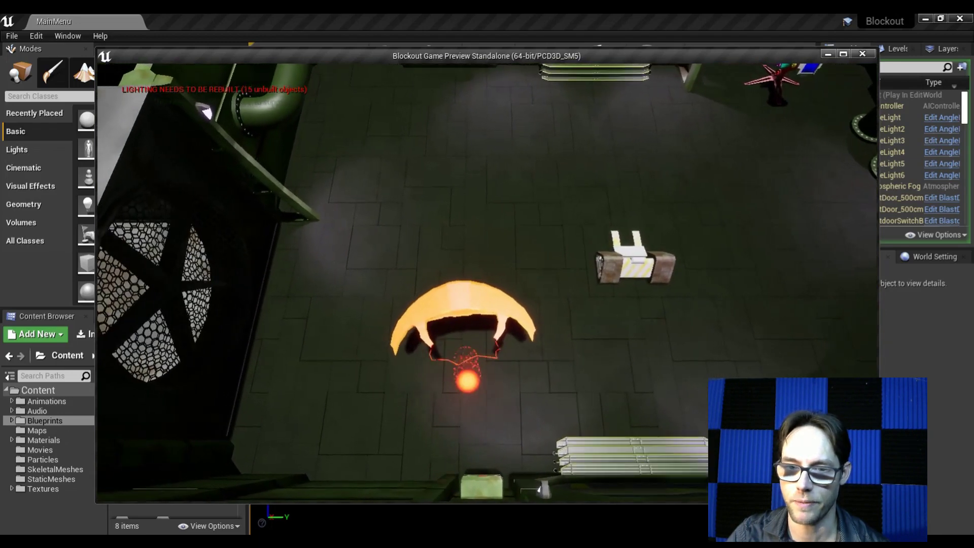
key(space)
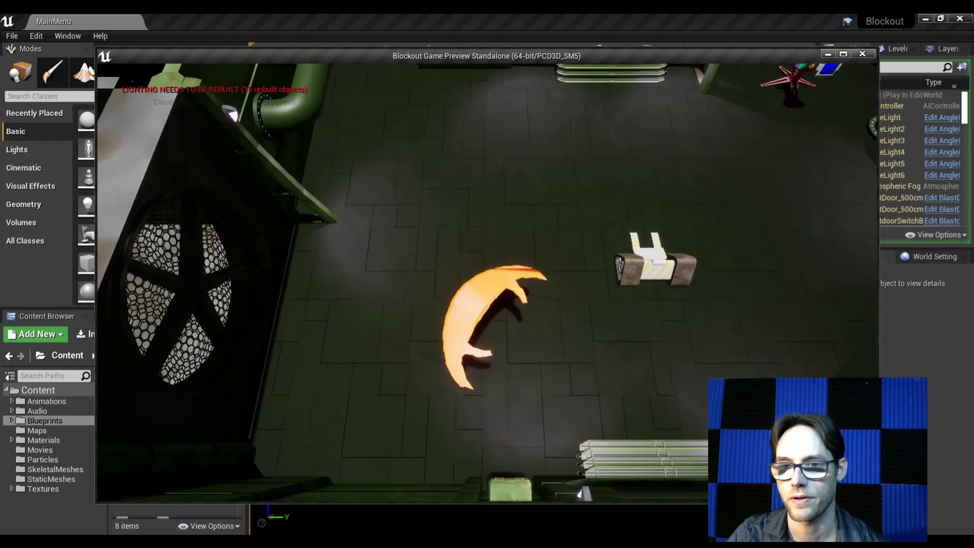
key(space)
key(space)
key(space)
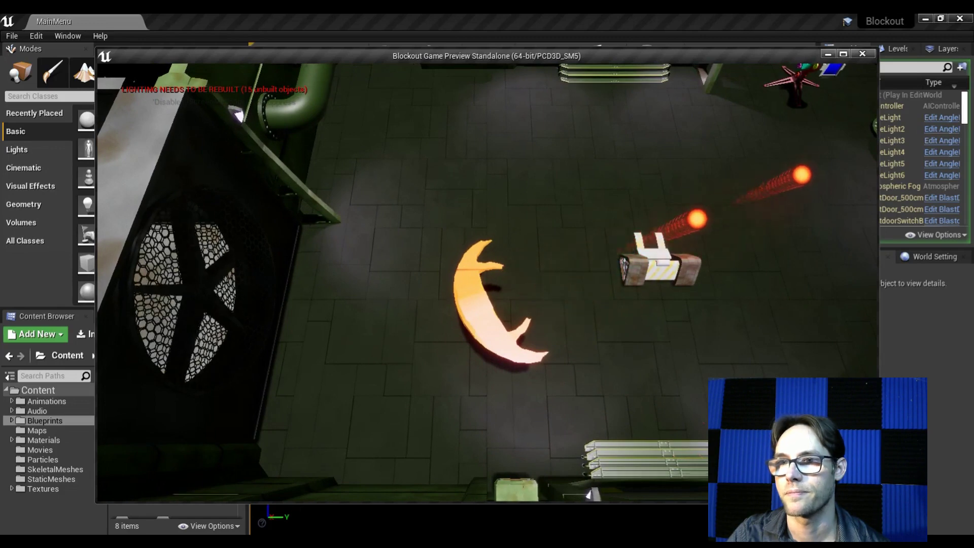
key(d)
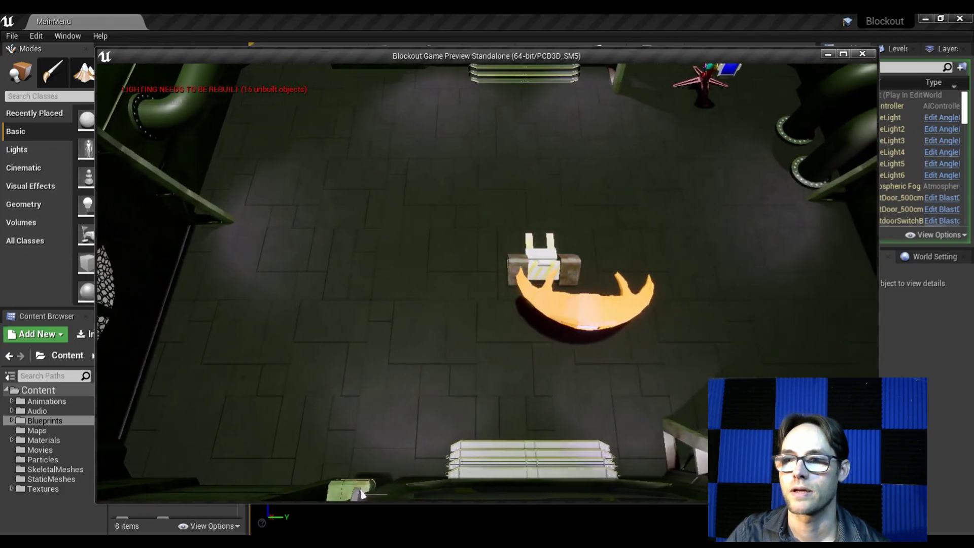
key(w)
key(d)
key(s)
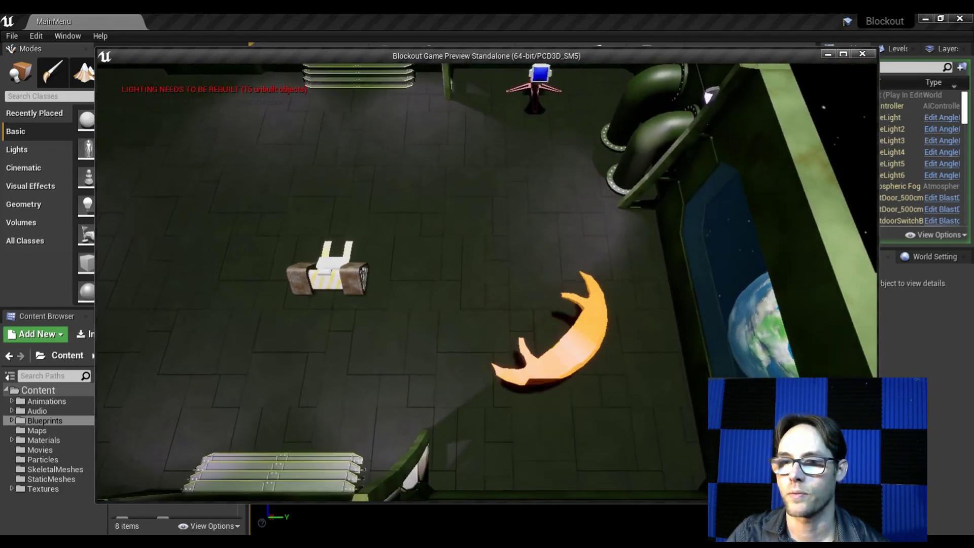
key(a)
key(w)
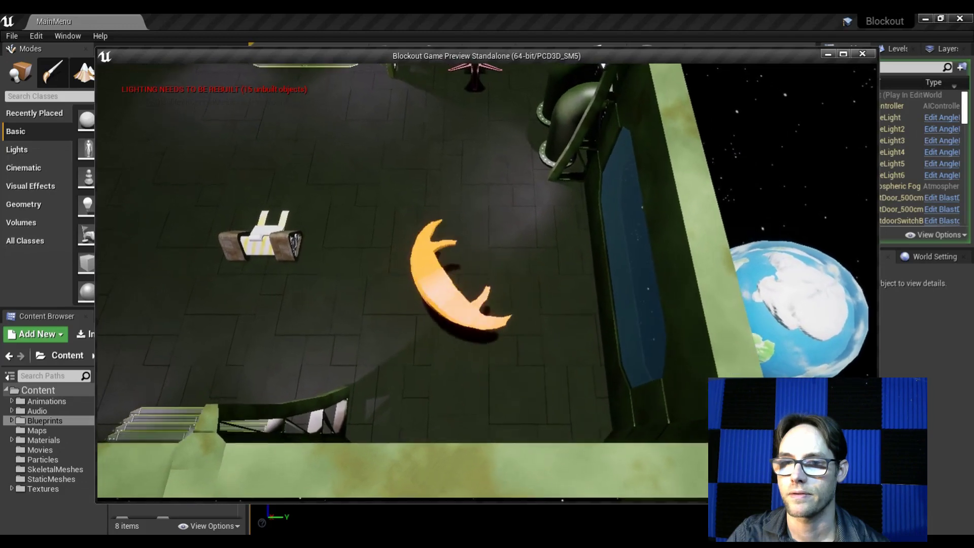
key(space)
key(space)
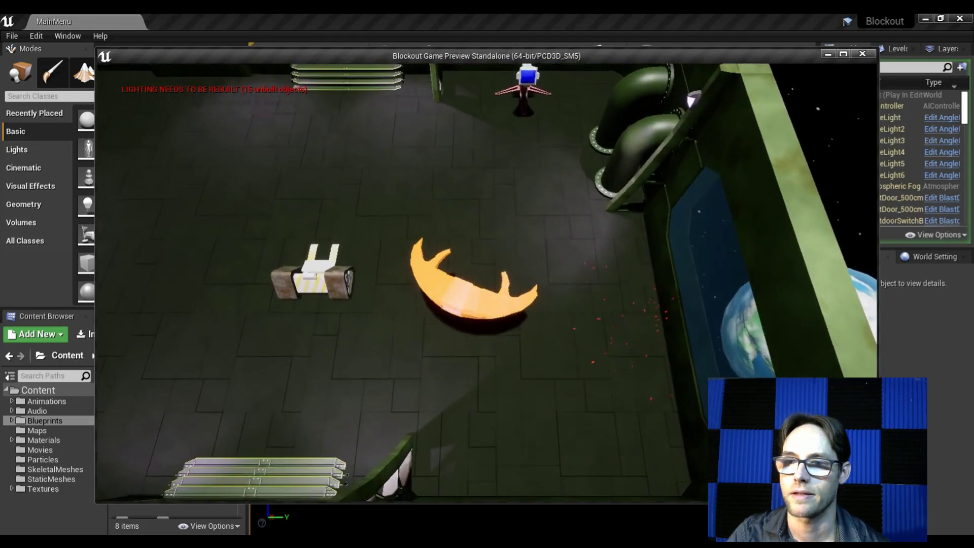
Step: Bring the ship to the white robot station and start talking to it
key(w)
key(d)
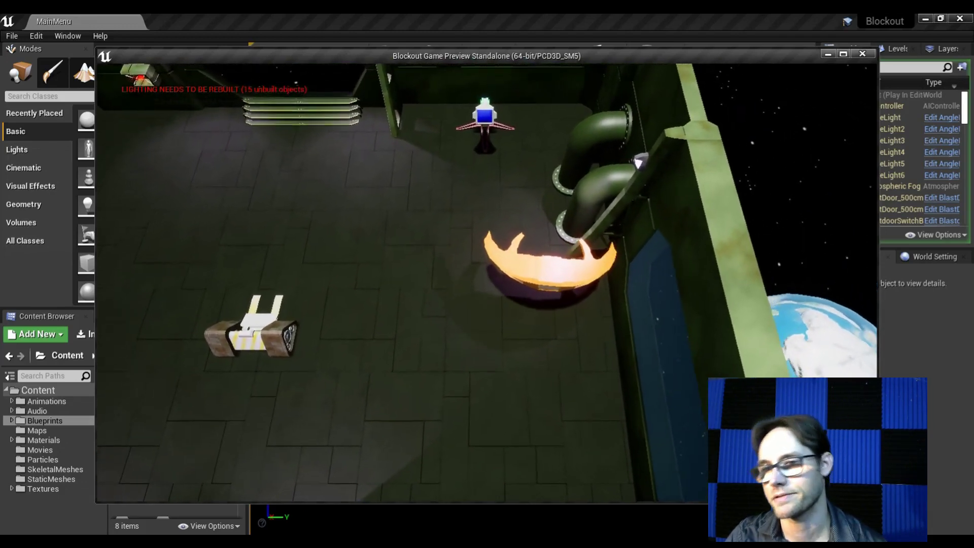
key(a)
key(d)
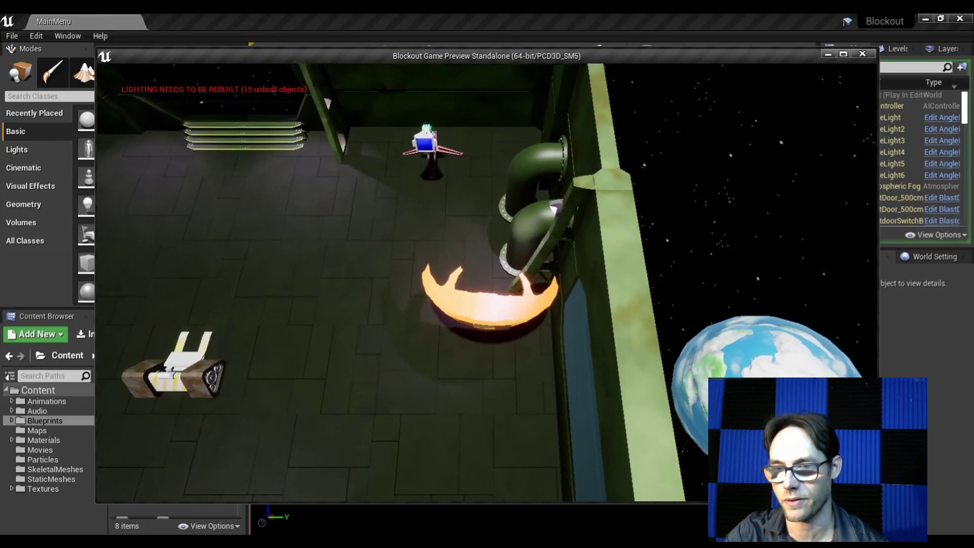
key(a)
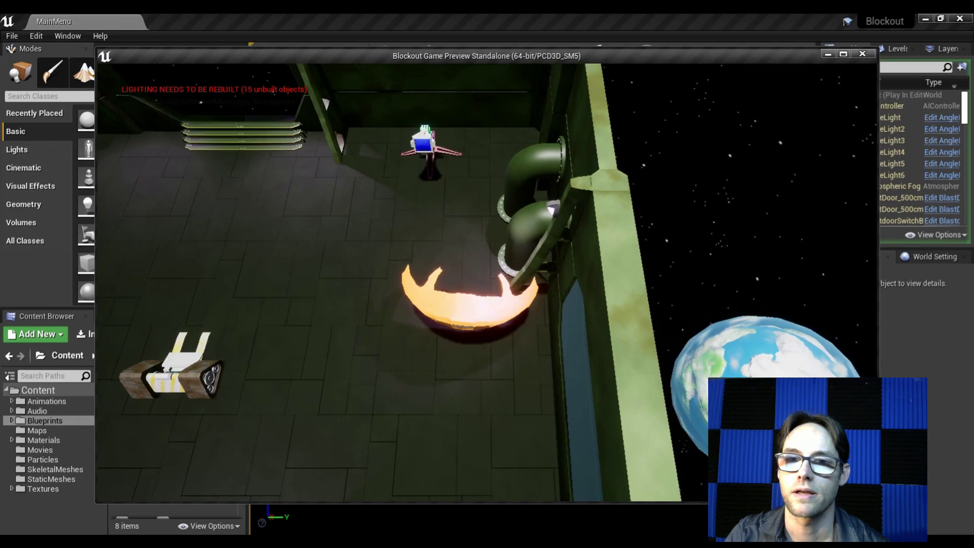
key(a)
key(w)
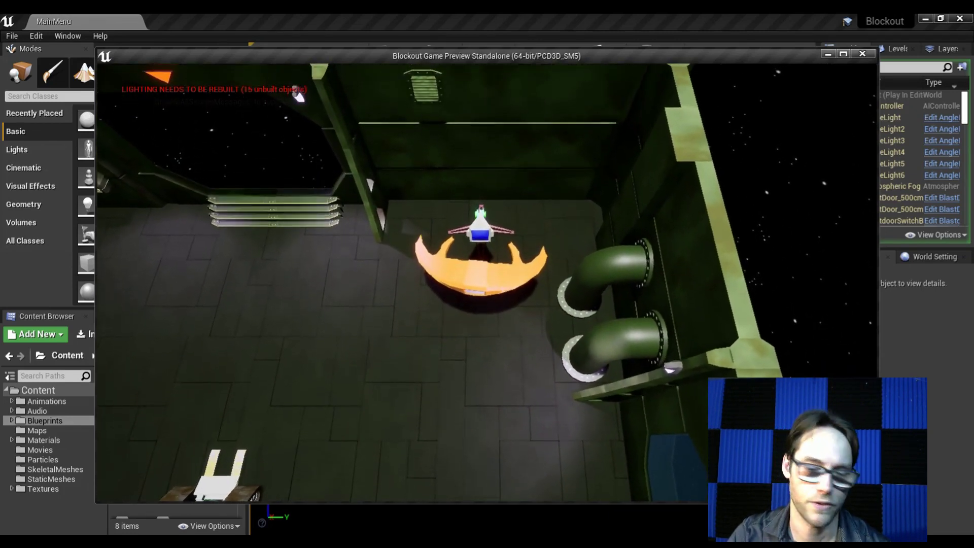
key(e)
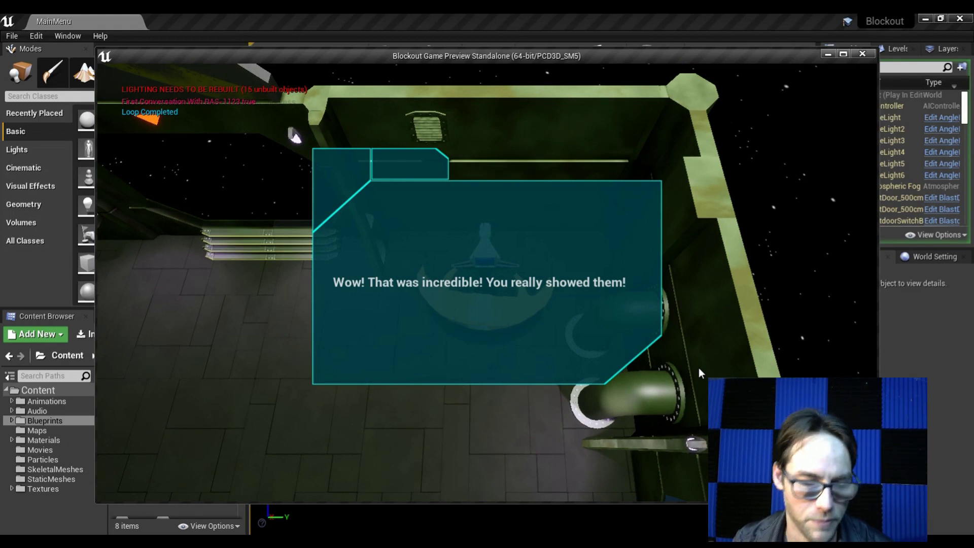
Step: Advance the robot's lines until 'Would you like to save your progress?' appears
key(e)
key(e)
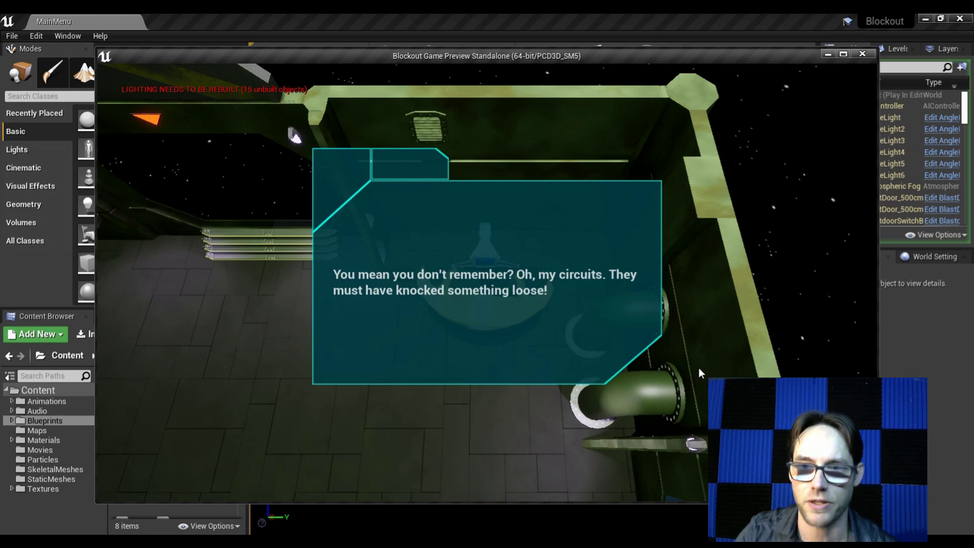
click(698, 367)
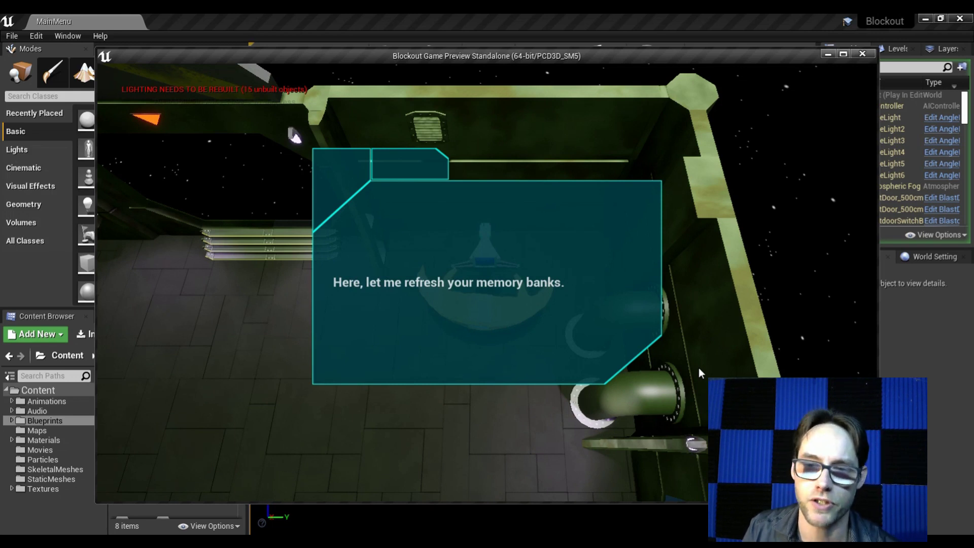
click(699, 367)
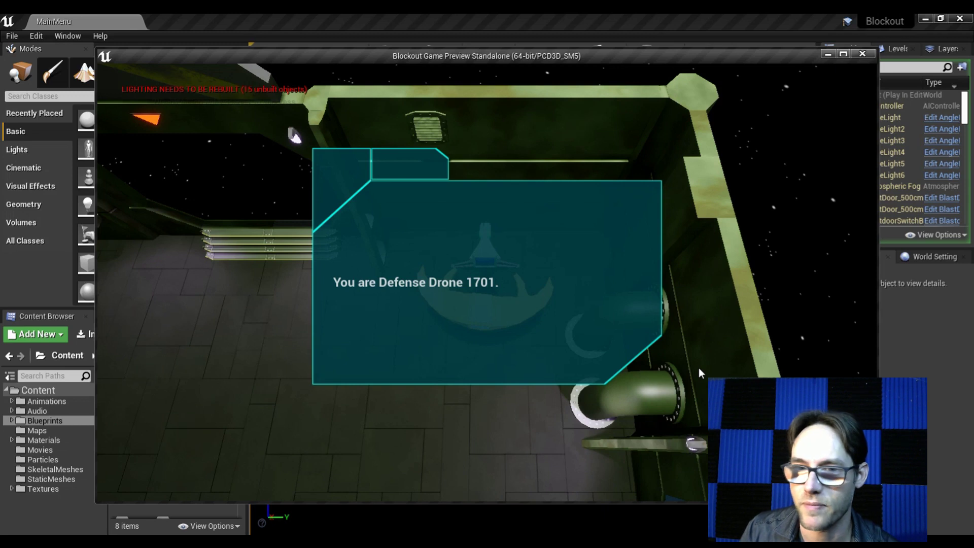
click(698, 367)
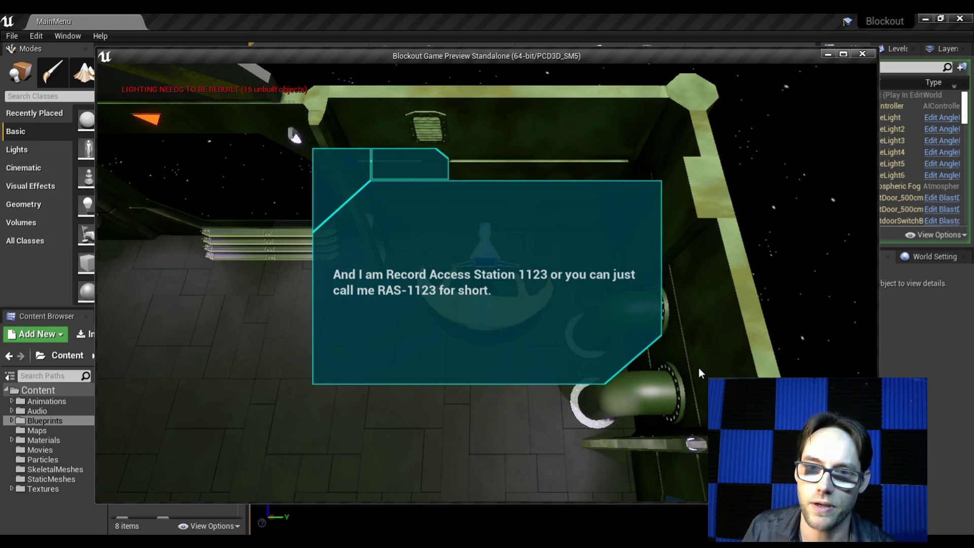
key(e)
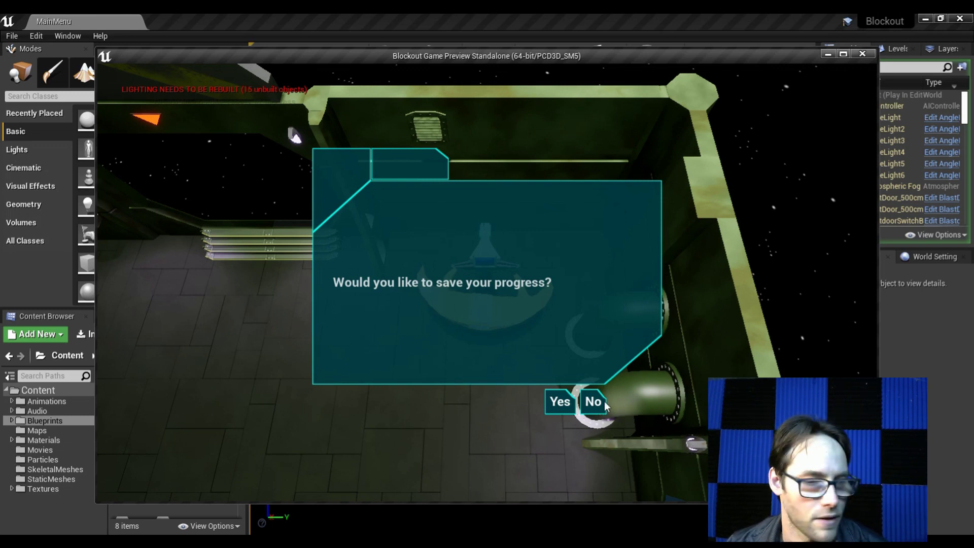
Step: Answer Yes to save progress, then fly the ship down and left
click(562, 403)
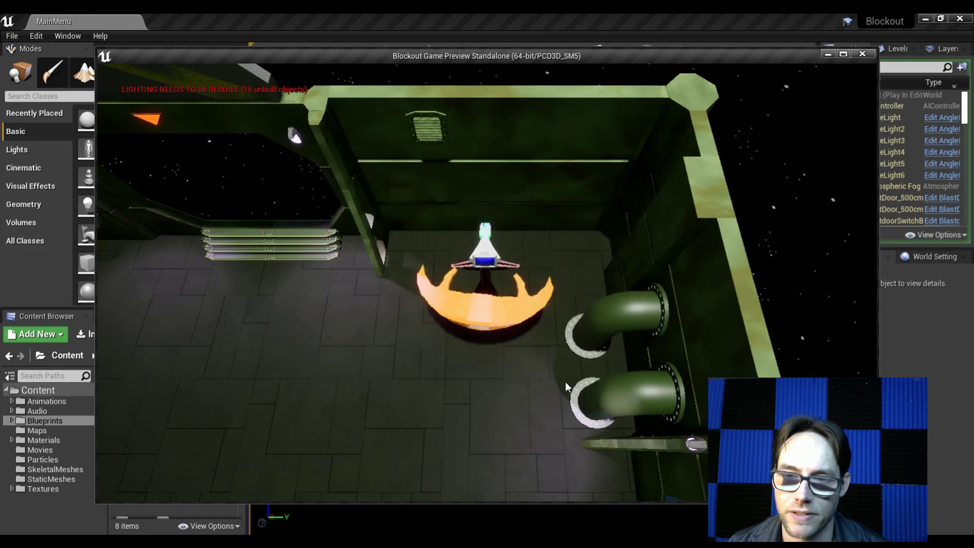
key(s)
key(a)
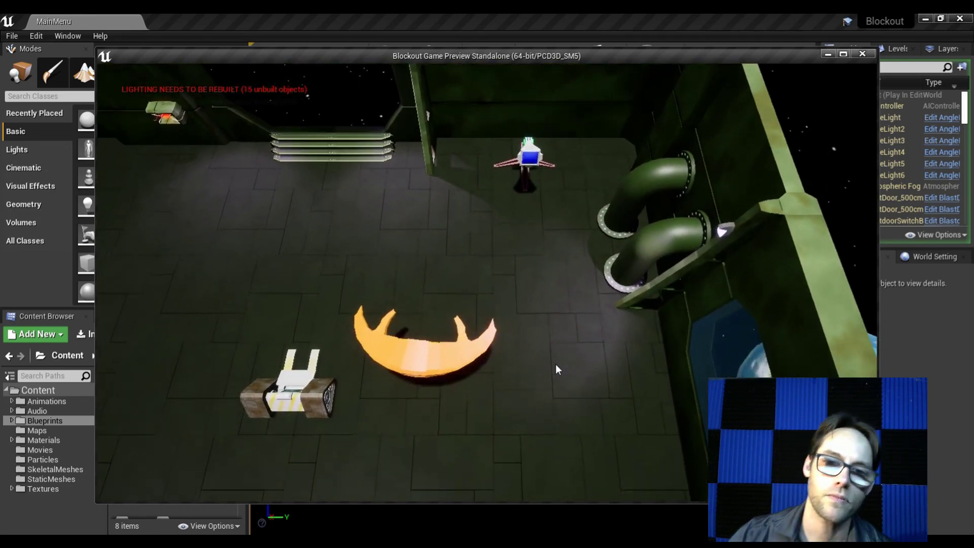
key(w)
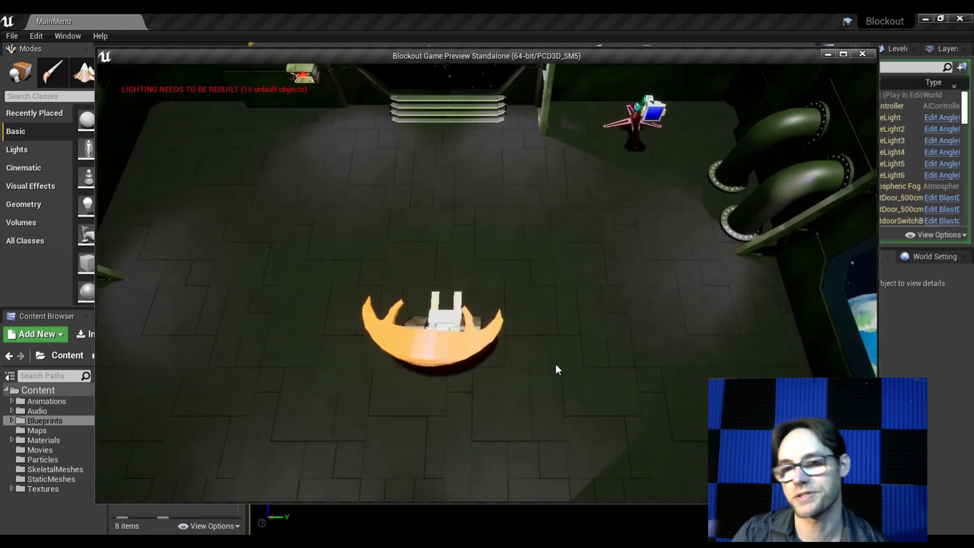
Step: Fly the ship back over the robot and quit the preview with Esc
key(d)
key(a)
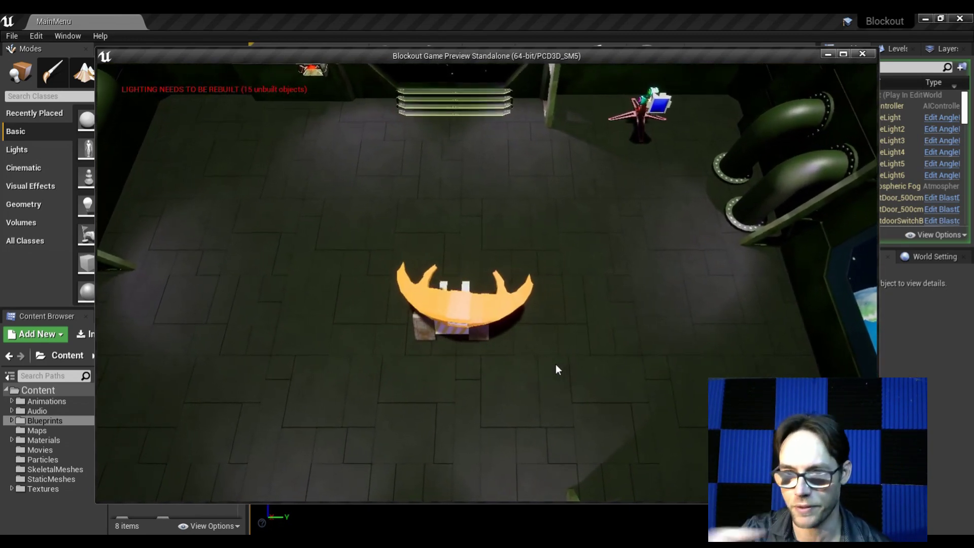
key(w)
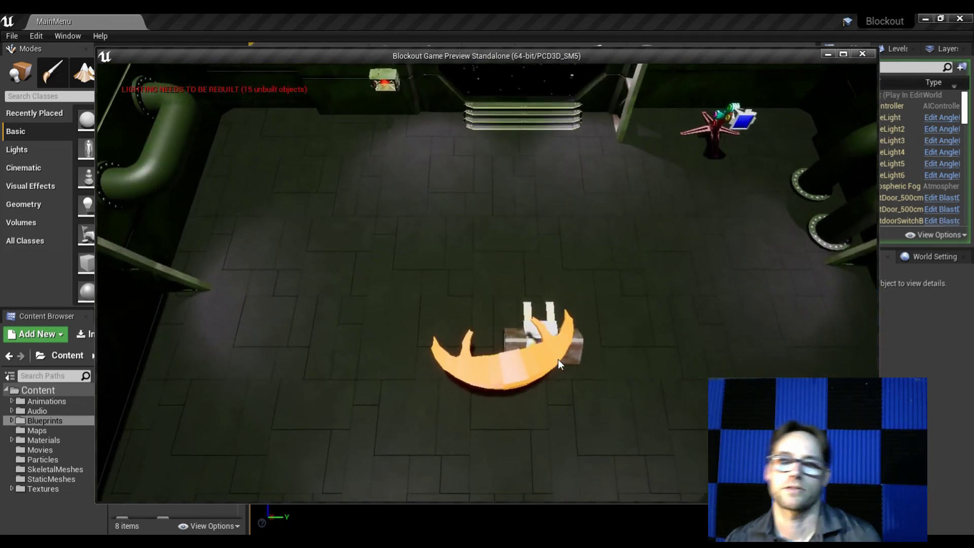
key(w)
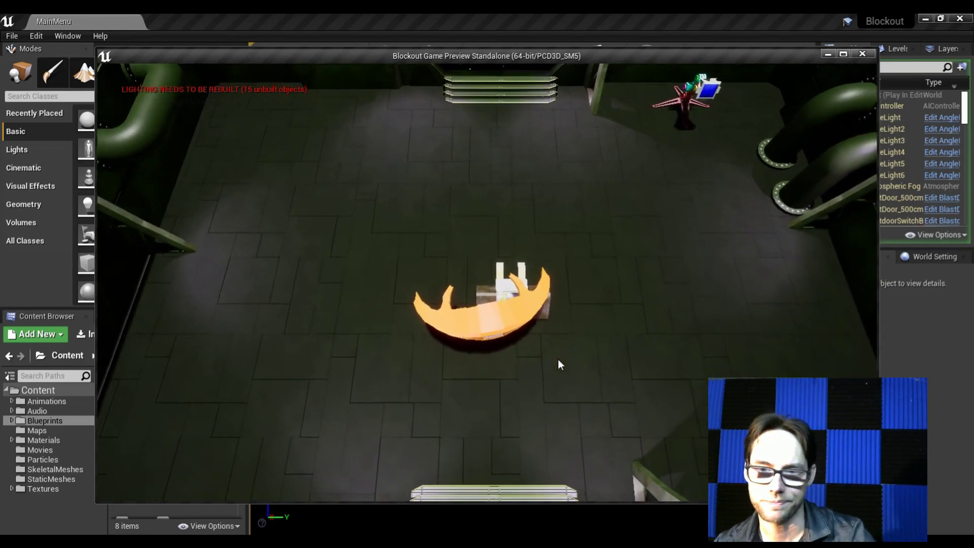
key(Escape)
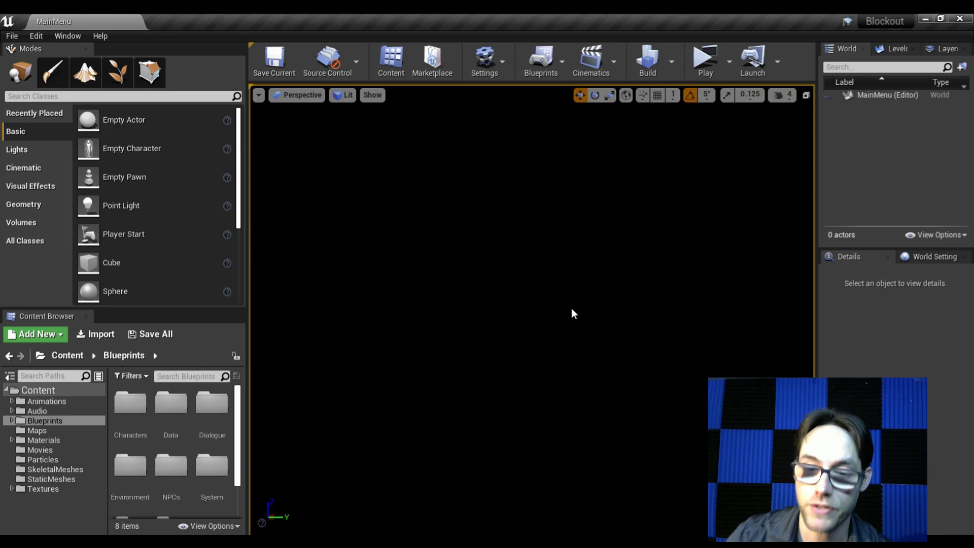
Step: Bring up the Blockout folder and play the Blockout_Opening_11 video
mouse_move(348, 532)
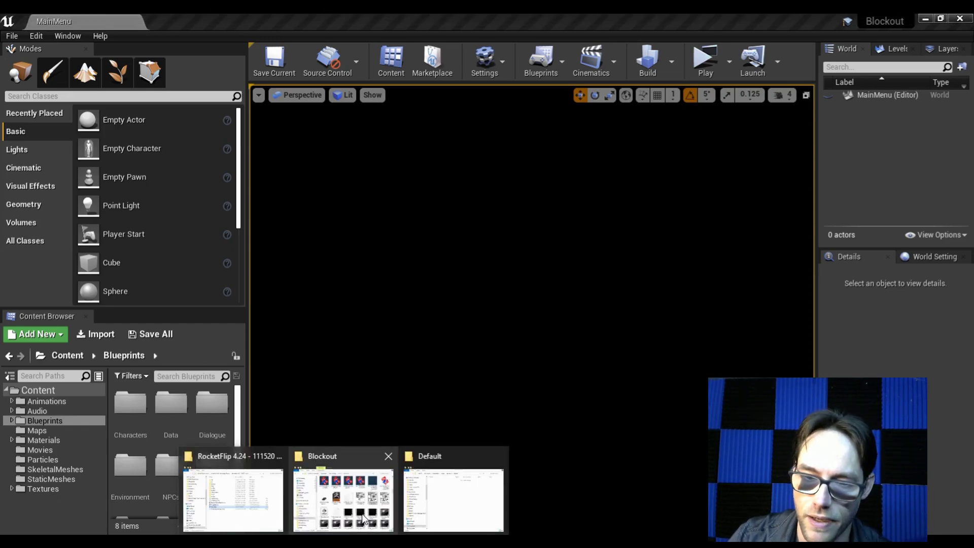
click(343, 487)
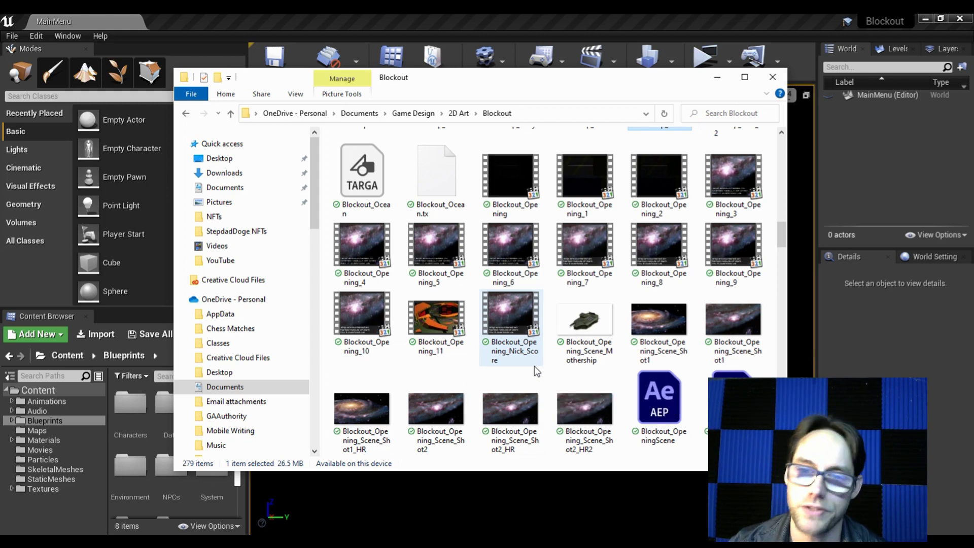
click(459, 313)
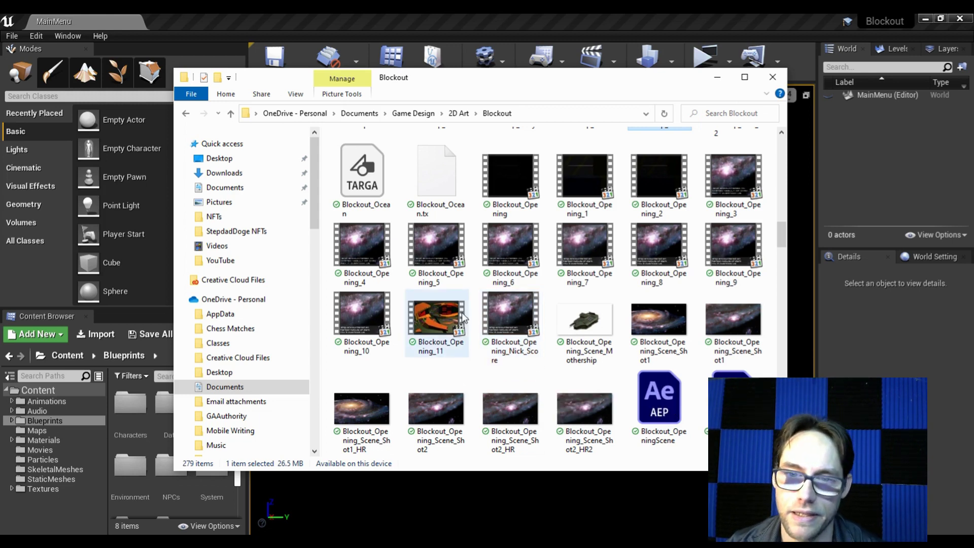
double_click(434, 315)
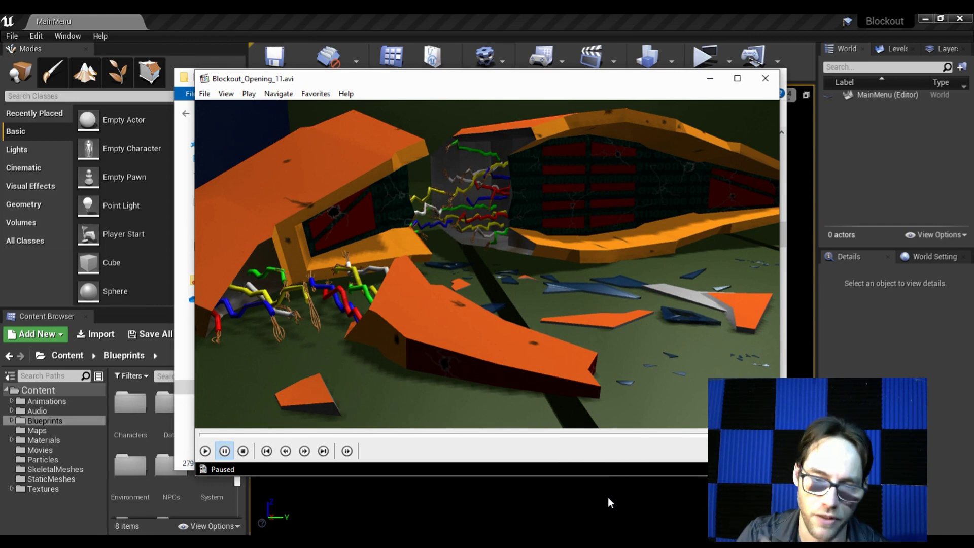
Step: Return to the Unreal Editor after watching the Blockout_Opening_11 cutscene
click(607, 494)
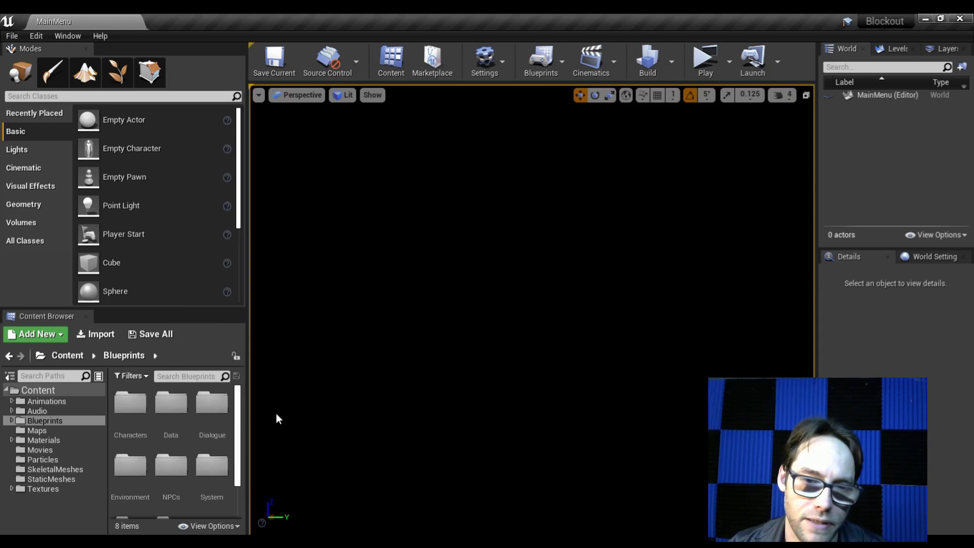
Step: Review the Dialogue_SaveBot_1123 data table, then the dialogue structure's RAS-1123 variable settings
double_click(212, 403)
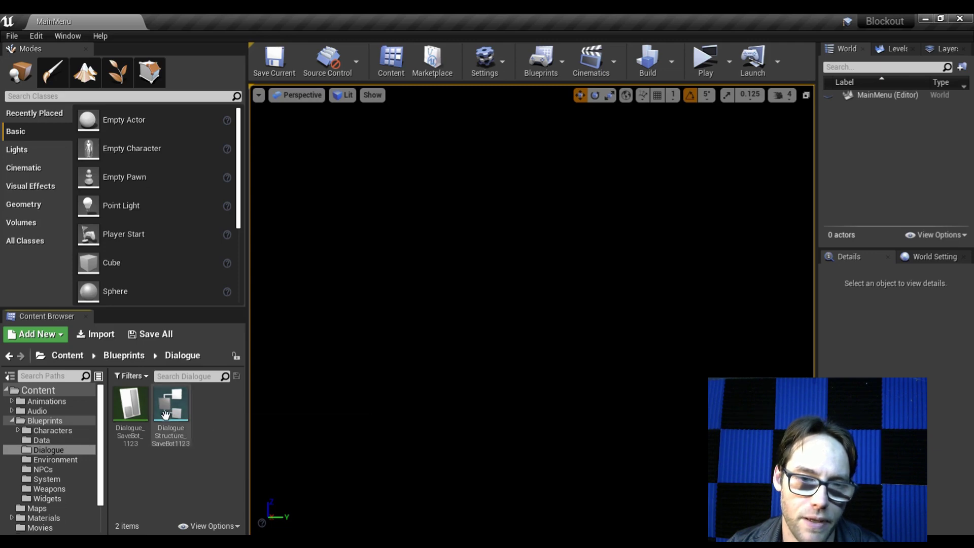
double_click(131, 404)
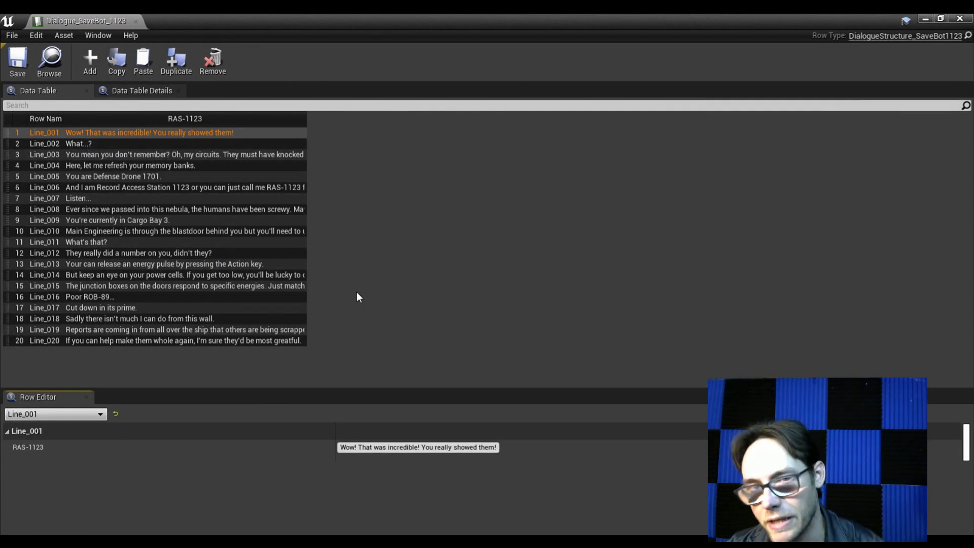
click(959, 19)
double_click(178, 414)
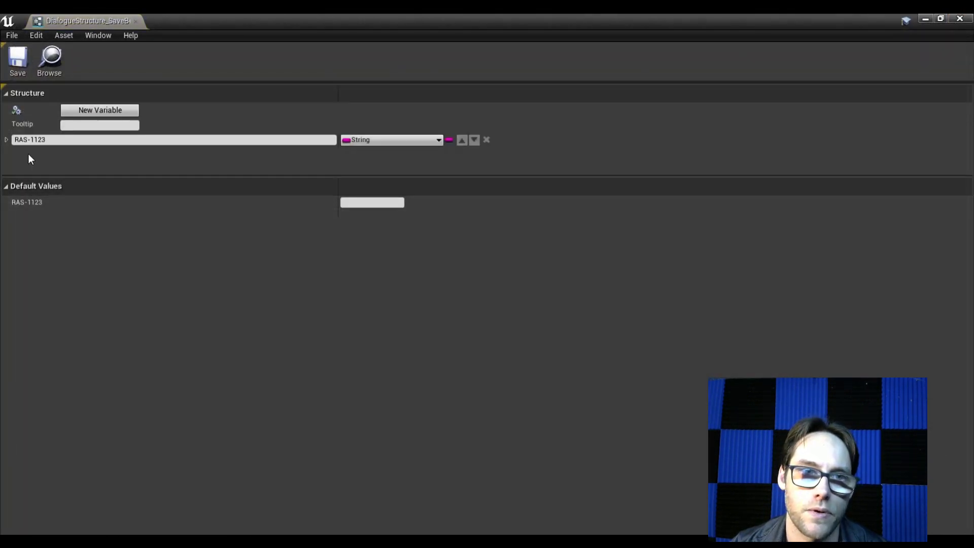
click(6, 141)
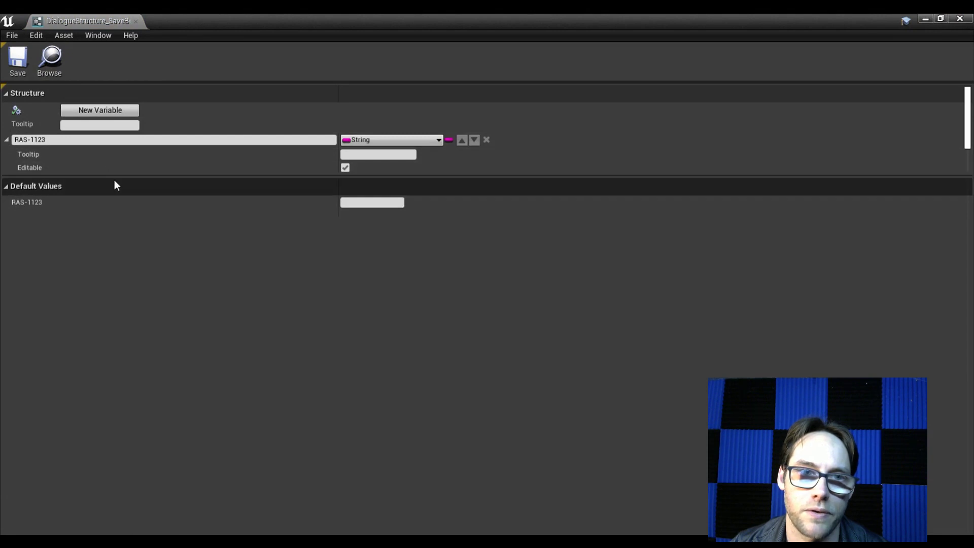
drag(115, 176, 134, 270)
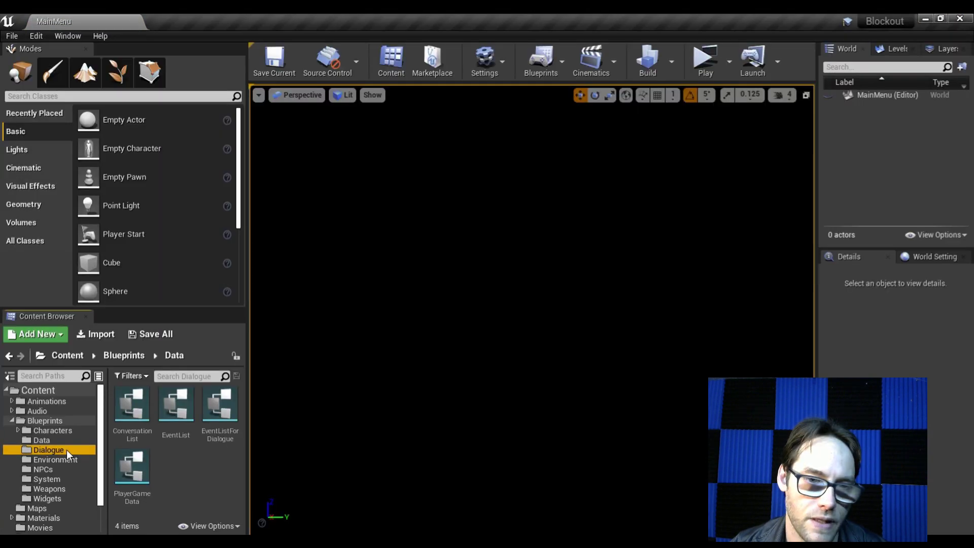
click(66, 449)
Step: Check the ConversationList structure's ChapterIndex variable in the Data folder, then open the EventList structure
click(62, 438)
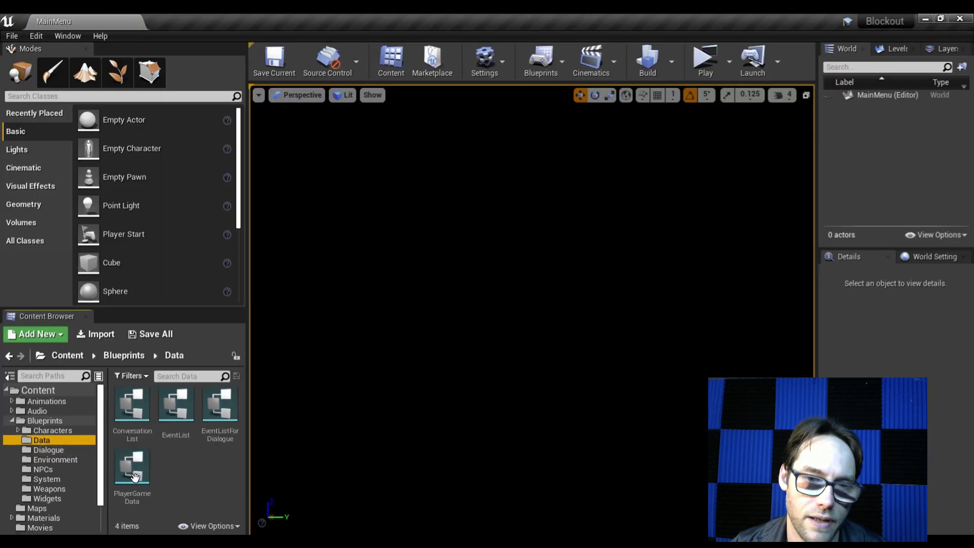
double_click(132, 411)
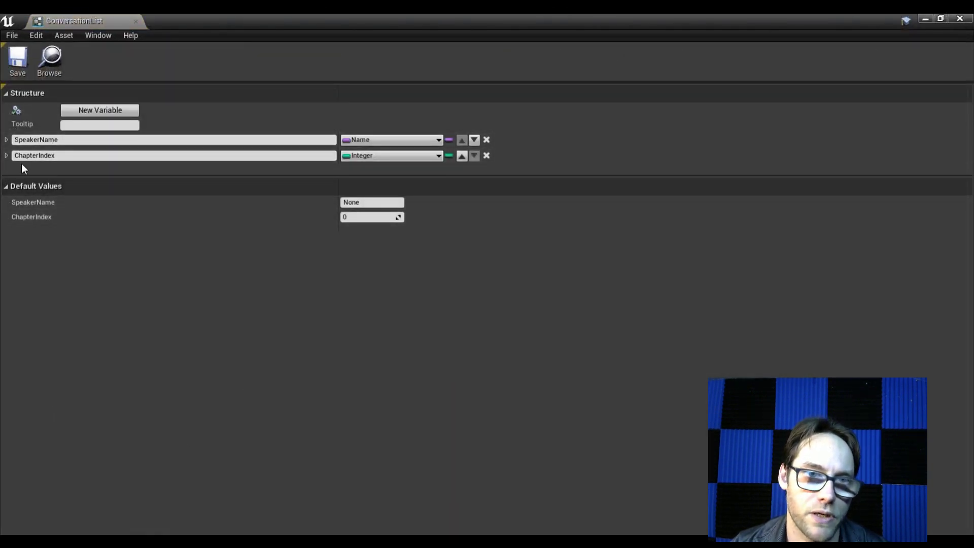
click(6, 156)
click(6, 156)
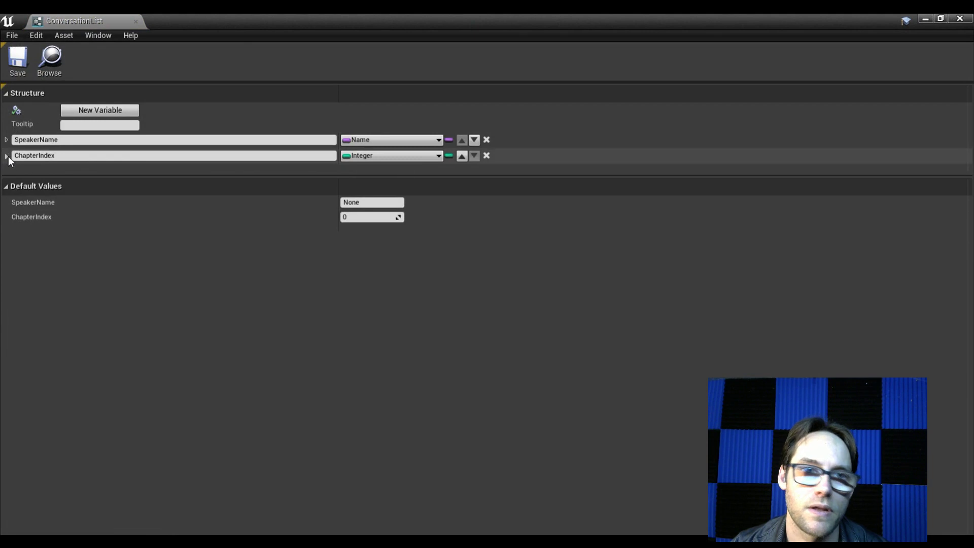
click(958, 19)
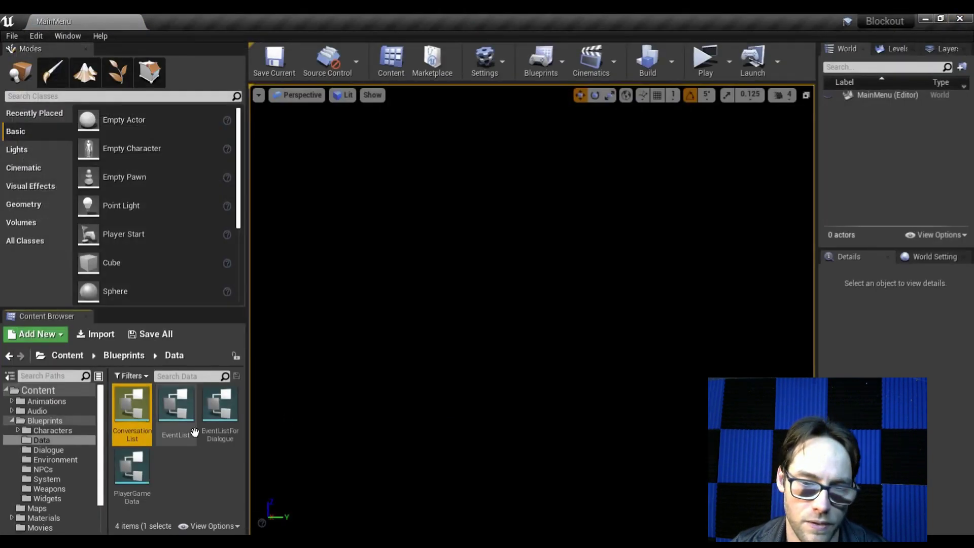
double_click(173, 413)
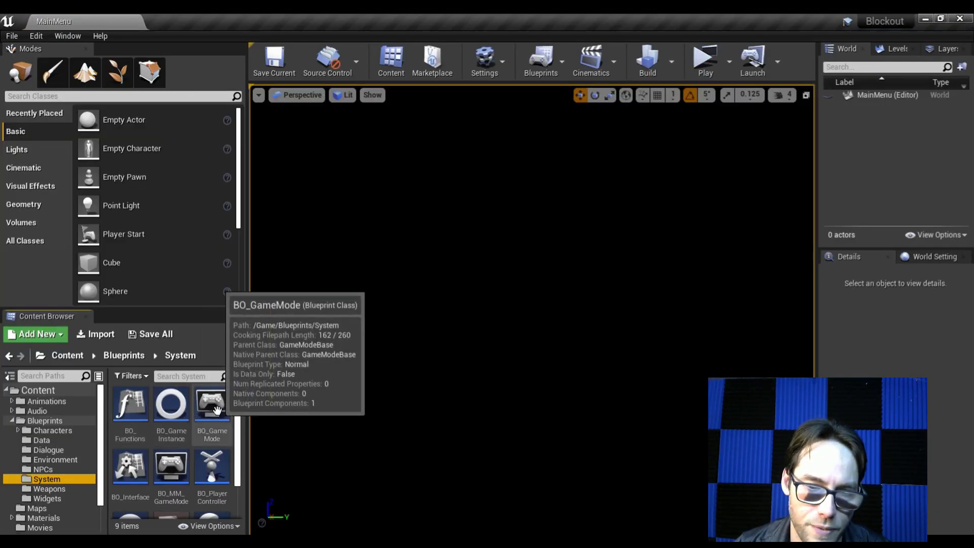
Step: In DialogueComponent, trace the Get Dialogue From Data event through its GET, SET and Print String nodes
scroll(215, 409, down, 1)
double_click(218, 481)
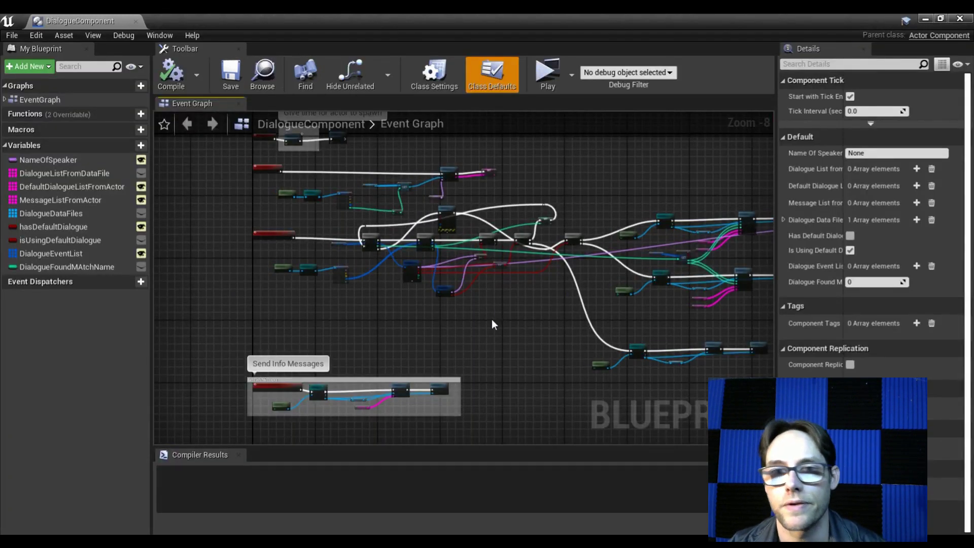
scroll(372, 281, up, 6)
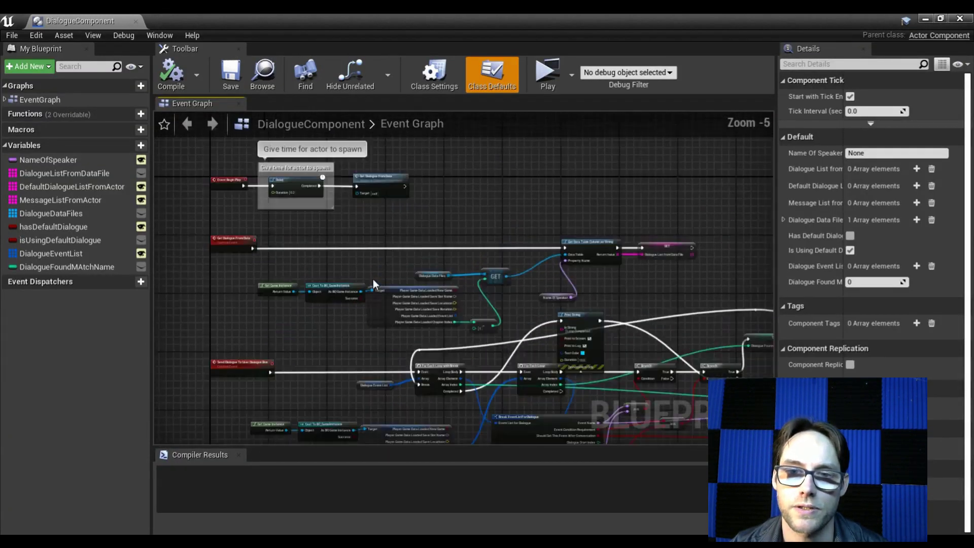
drag(313, 253, 533, 287)
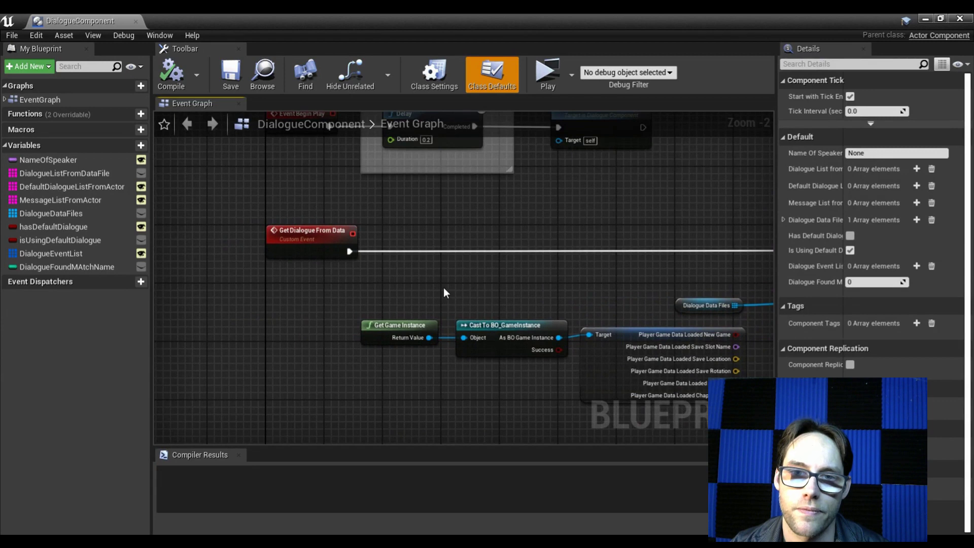
scroll(443, 287, up, 2)
click(284, 217)
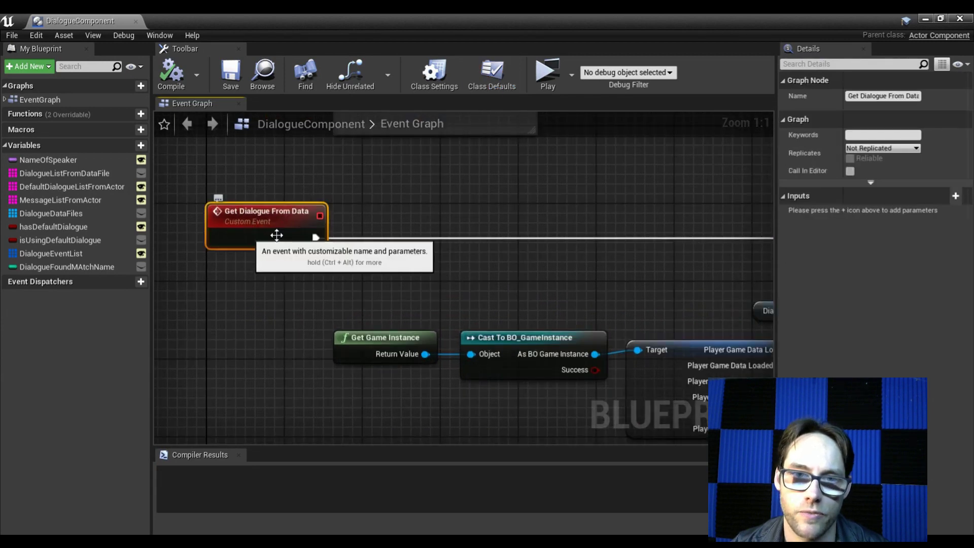
drag(434, 272, 281, 229)
drag(624, 242, 154, 259)
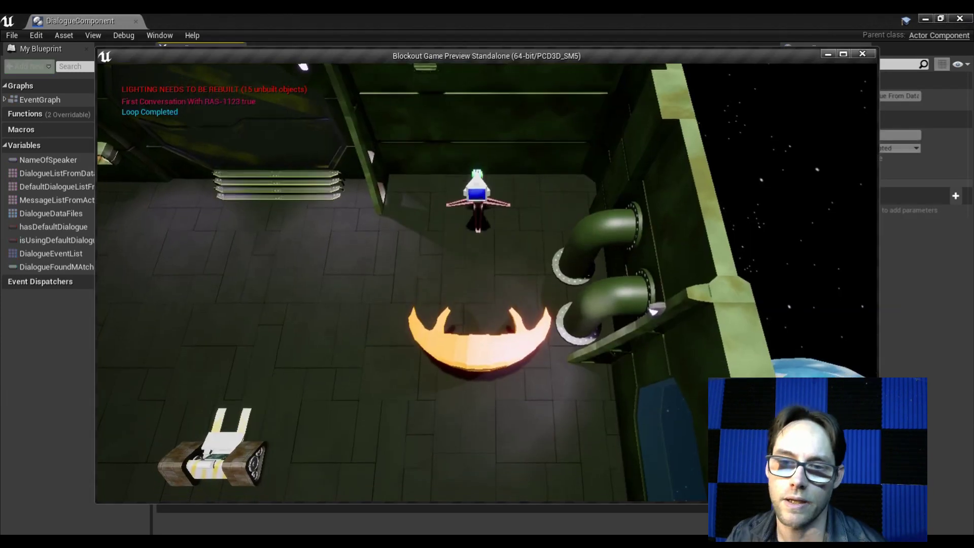
Step: Fly the ship to the disabled ROB unit and read its missing-circuitboard dialogue
key(s)
key(a)
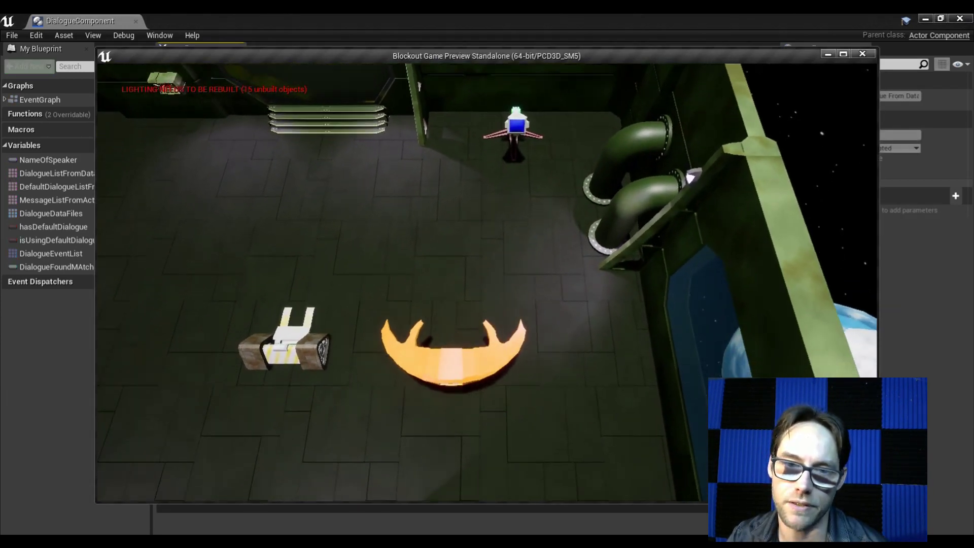
key(a)
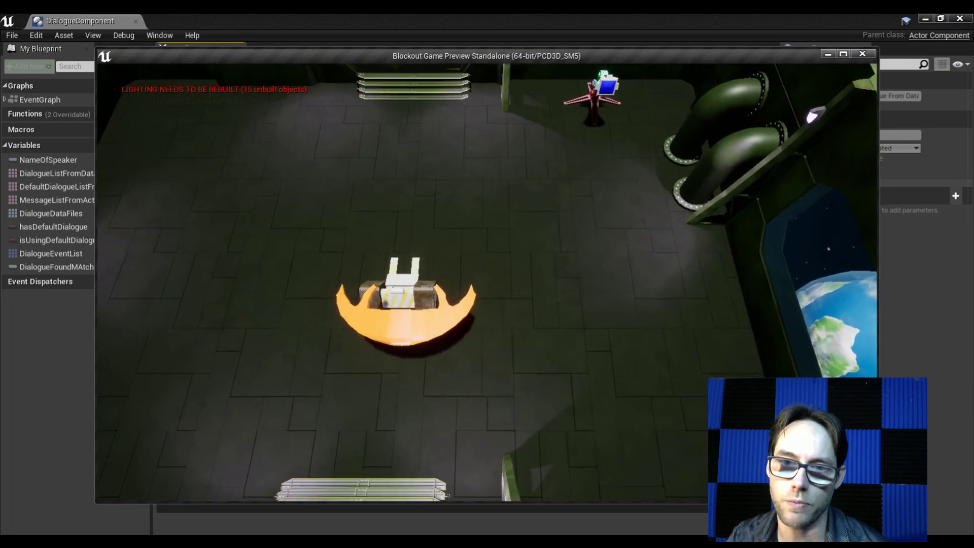
key(e)
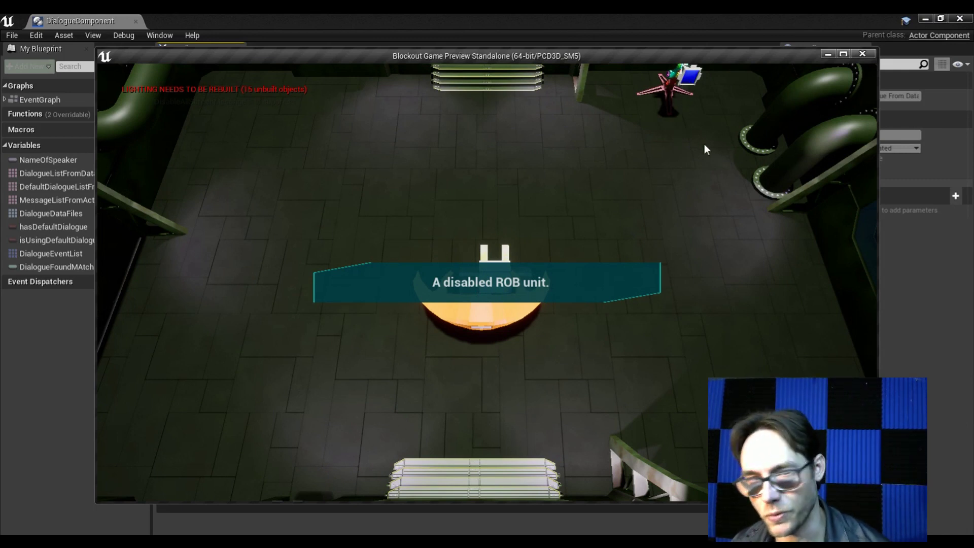
click(545, 391)
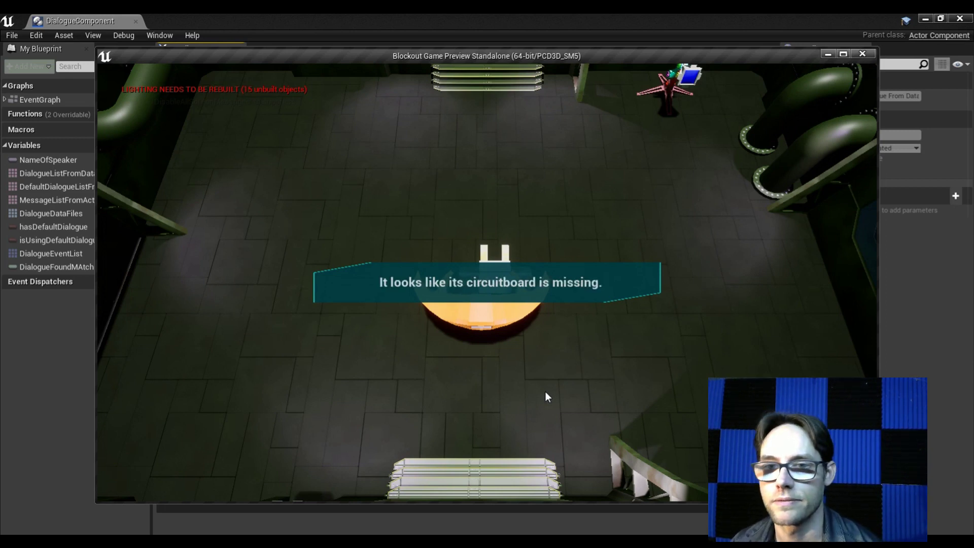
click(545, 391)
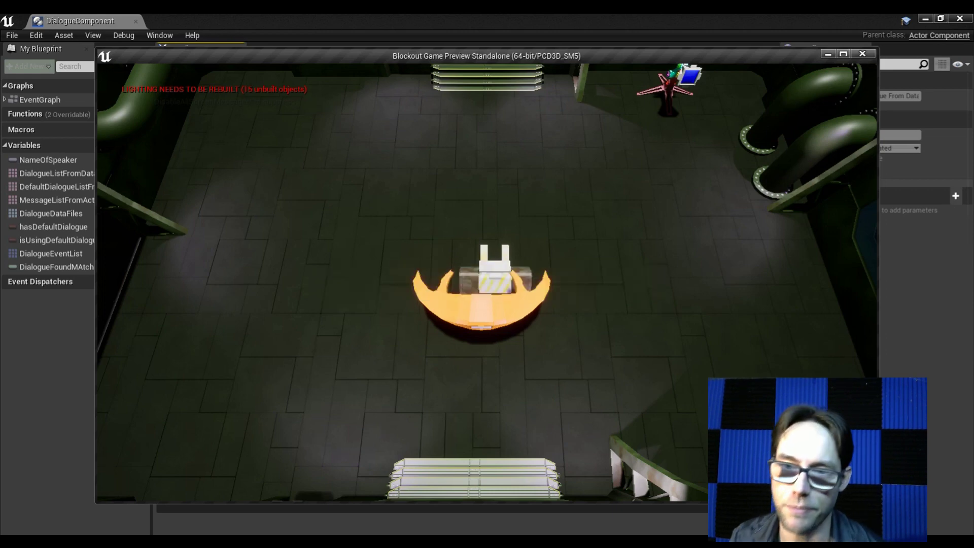
Step: Fly the orange ship up, right, and back down around the area
key(d)
key(w)
key(d)
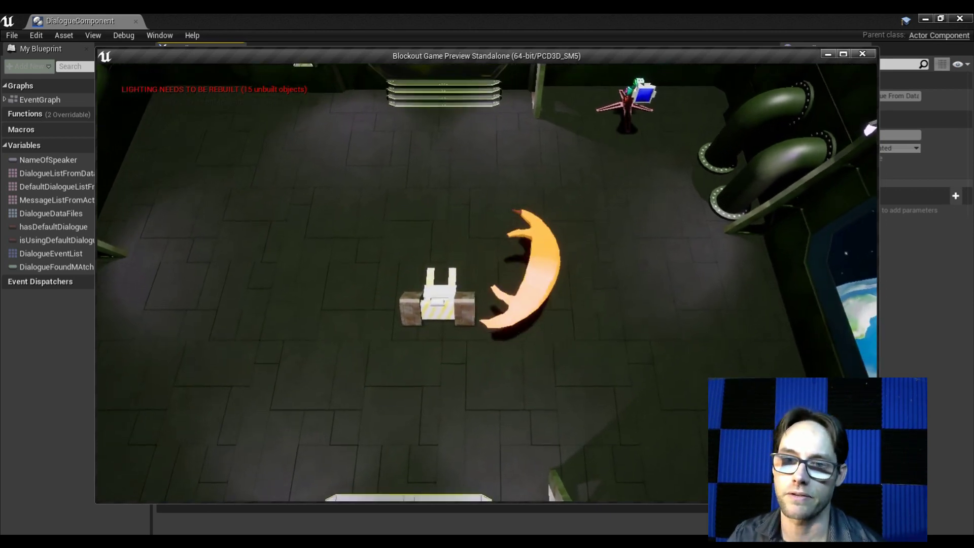
key(w)
key(s)
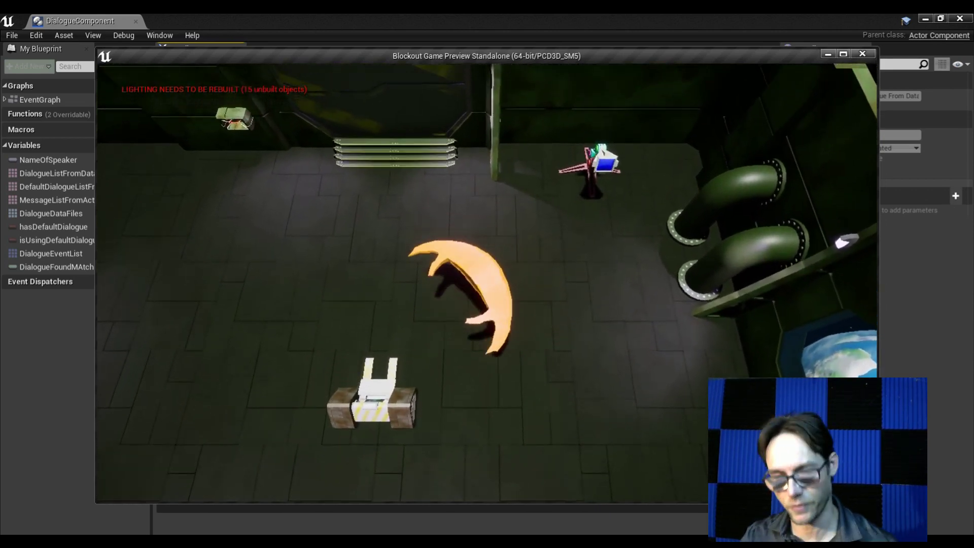
Step: Stop the preview and frame the sm_wall_500cm_x_50cm wall piece in the viewport
key(Escape)
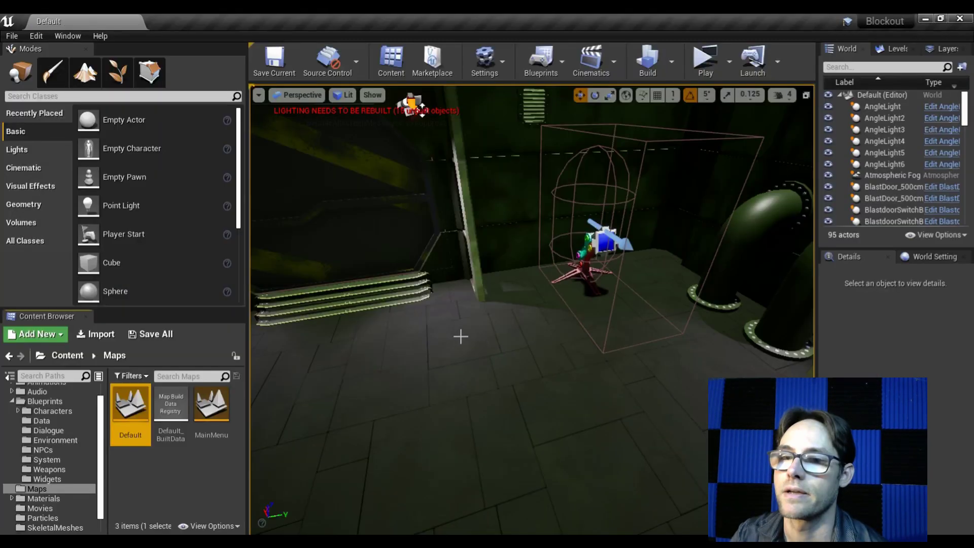
drag(490, 358, 526, 345)
click(580, 296)
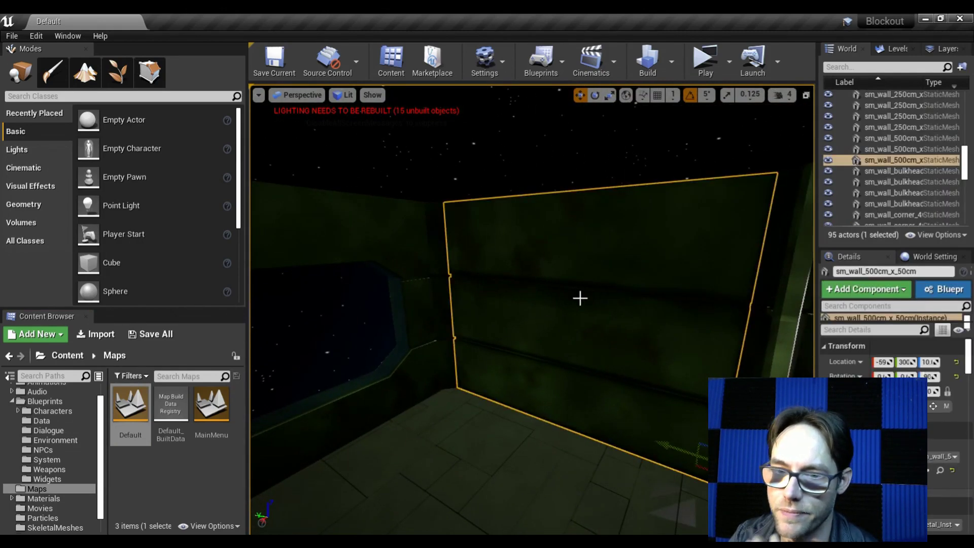
key(f)
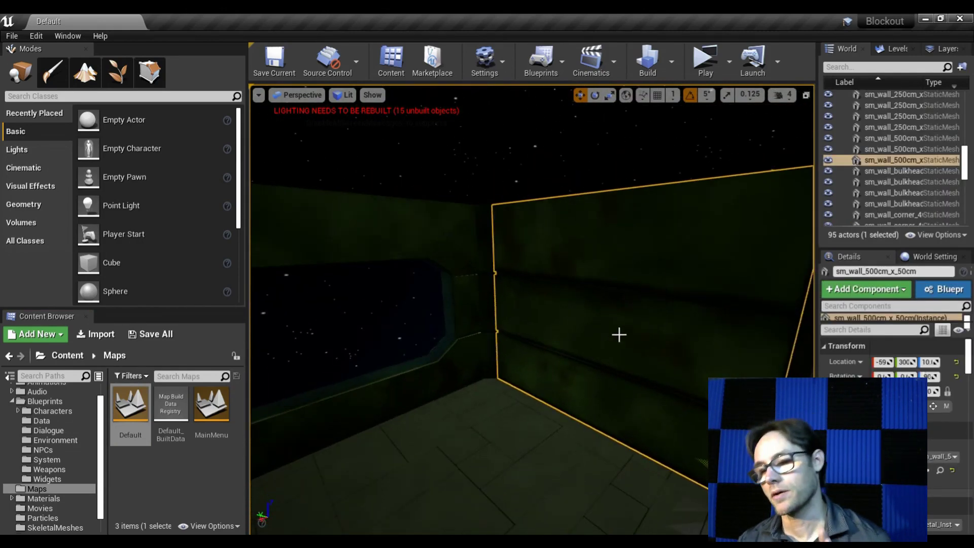
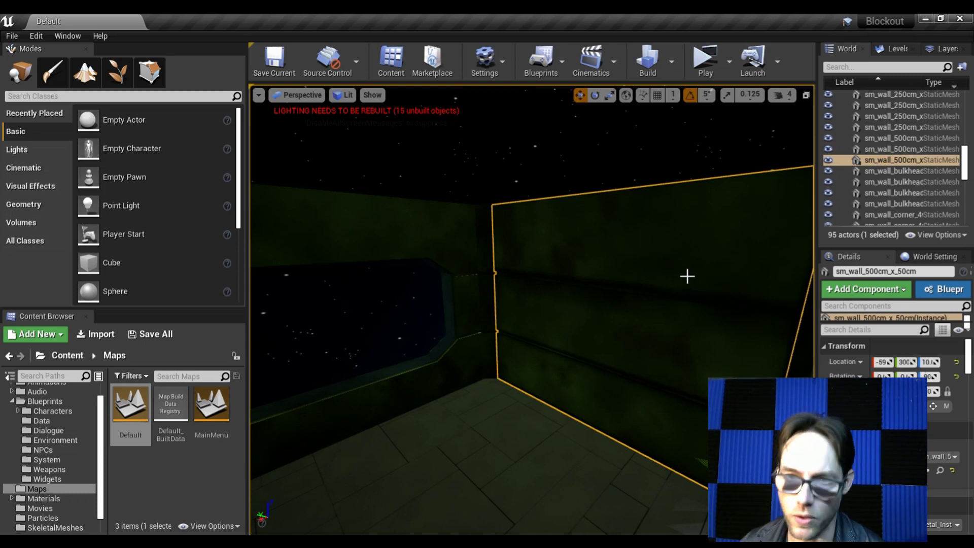
Step: Select the window wall piece, try pushing it outward from the room, then undo the move
click(438, 230)
drag(621, 264, 576, 263)
mouse_move(523, 198)
mouse_down()
mouse_move(431, 201)
mouse_move(502, 243)
mouse_move(522, 198)
mouse_up()
drag(647, 339, 664, 335)
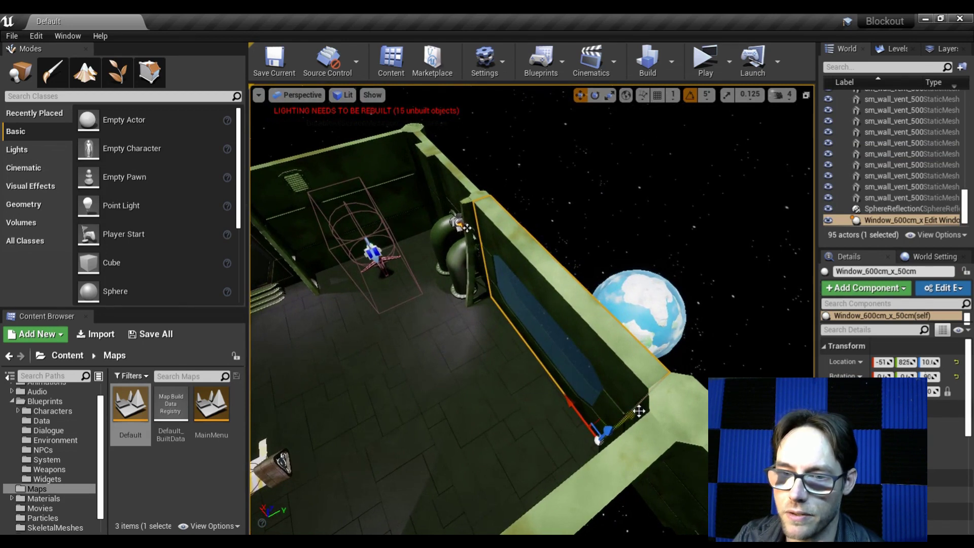
drag(636, 413, 694, 364)
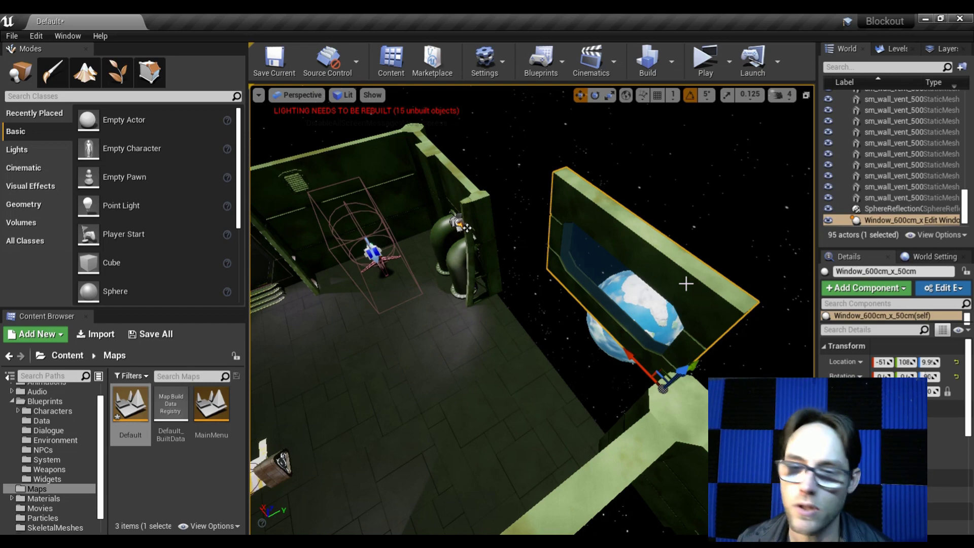
key(ctrl+z)
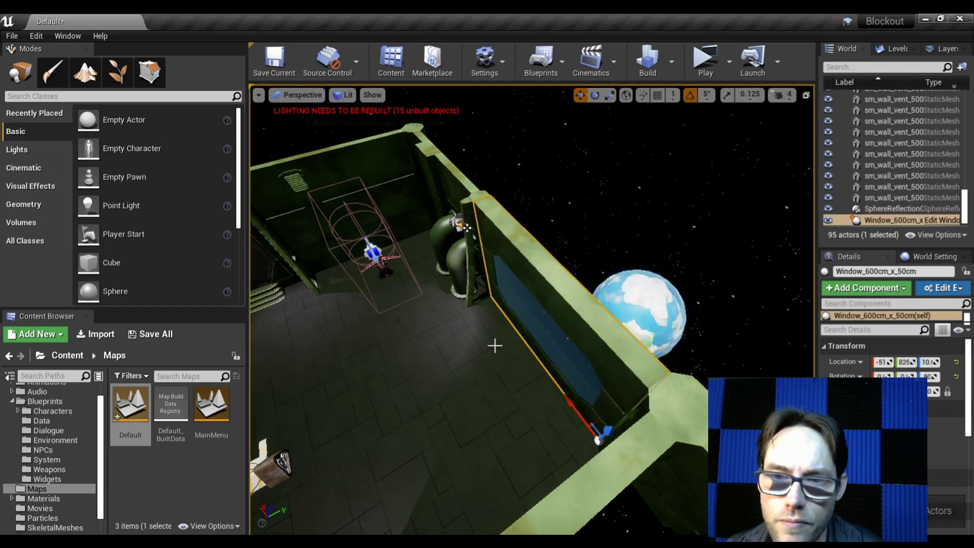
Step: Open the StaticMeshes folder and scroll down to the sm_pipe, fan and planet meshes
drag(495, 345, 422, 349)
scroll(62, 422, up, 1)
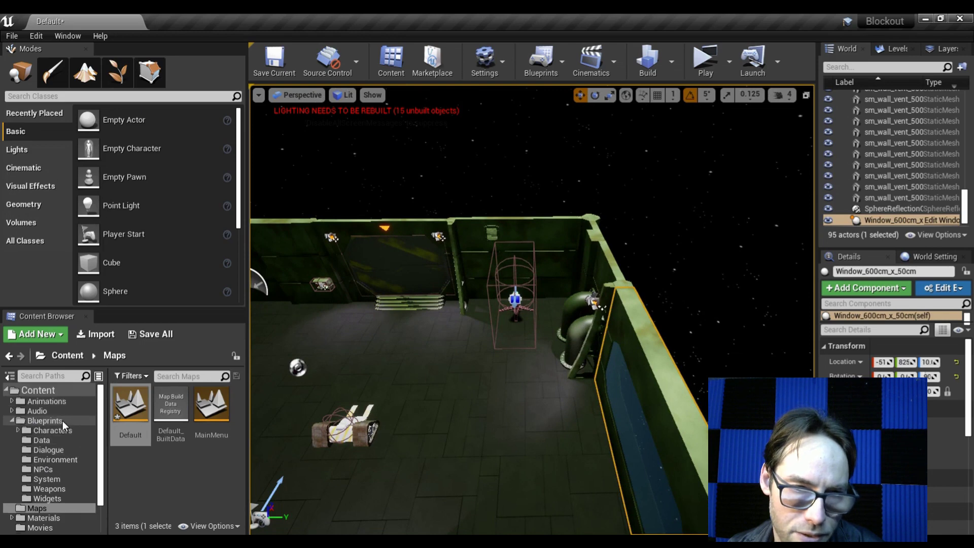
scroll(62, 455, down, 3)
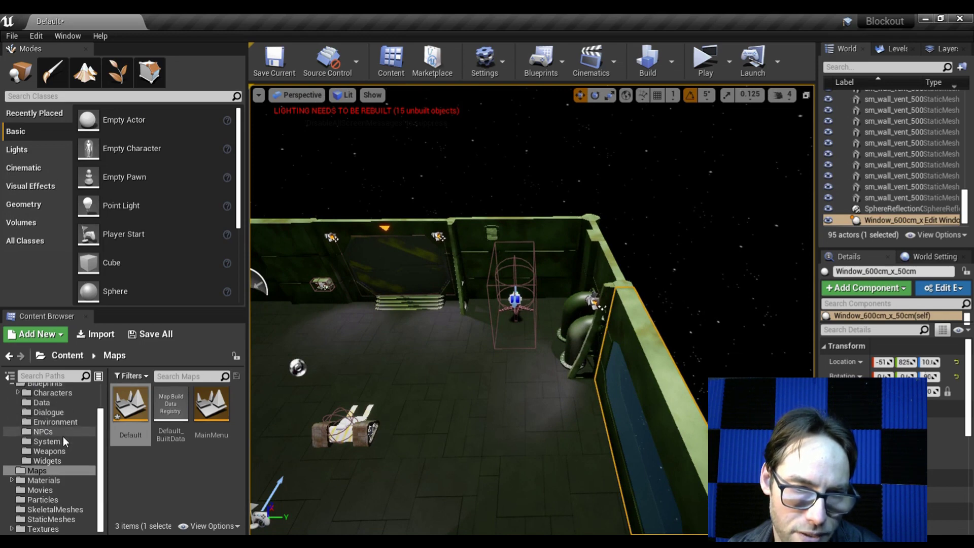
click(53, 519)
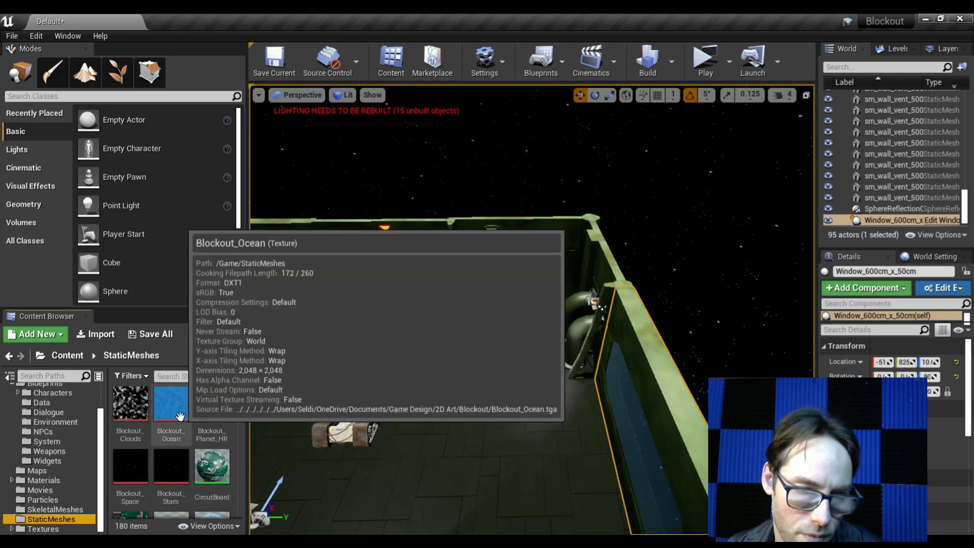
scroll(209, 425, down, 2)
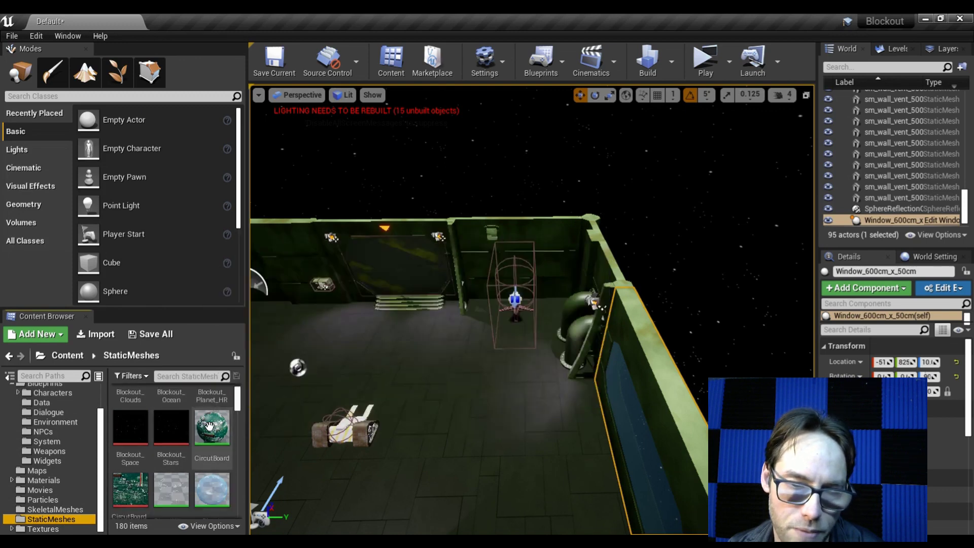
scroll(209, 425, down, 6)
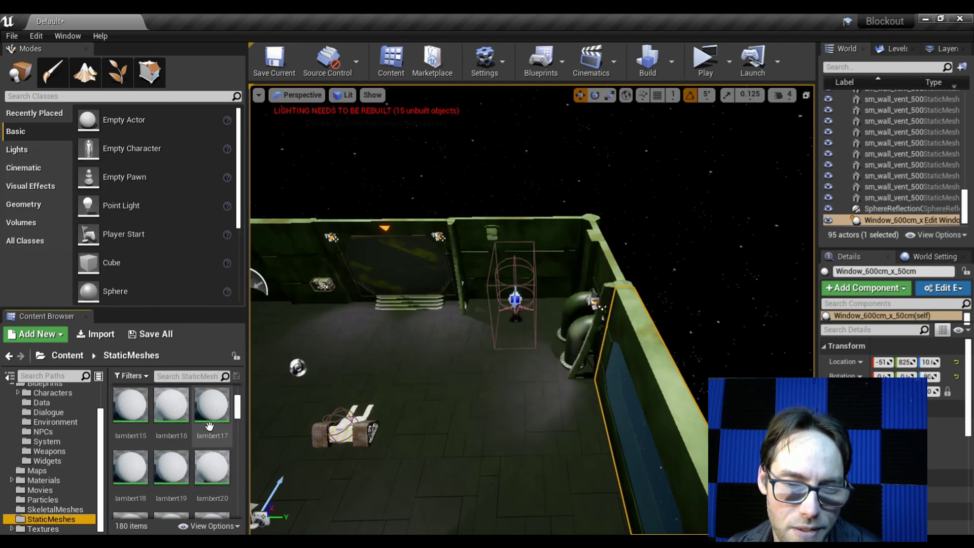
scroll(209, 425, down, 5)
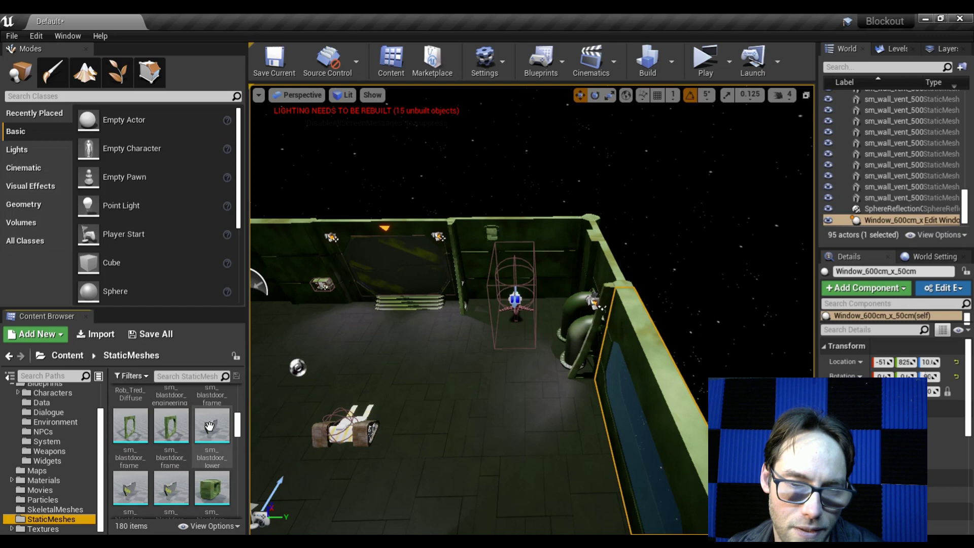
scroll(209, 425, down, 2)
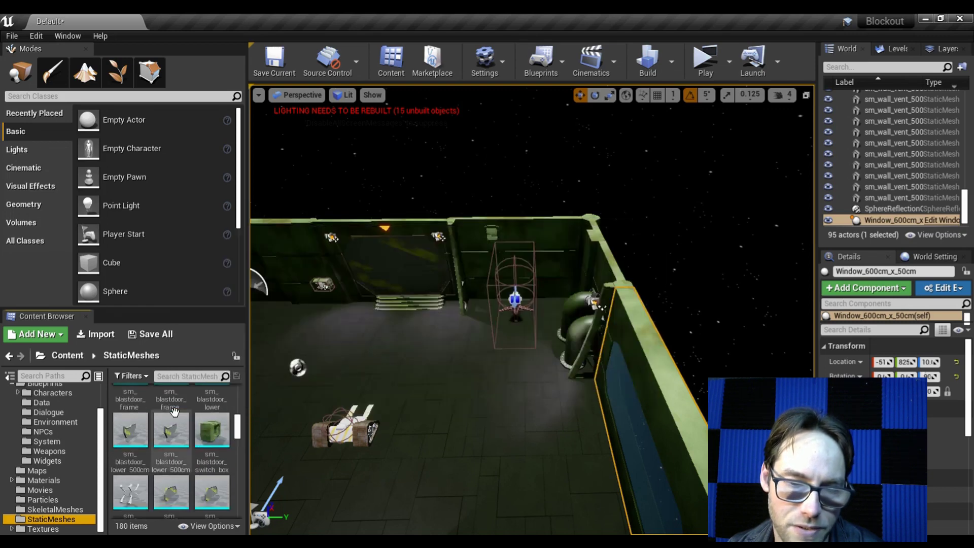
scroll(174, 411, down, 3)
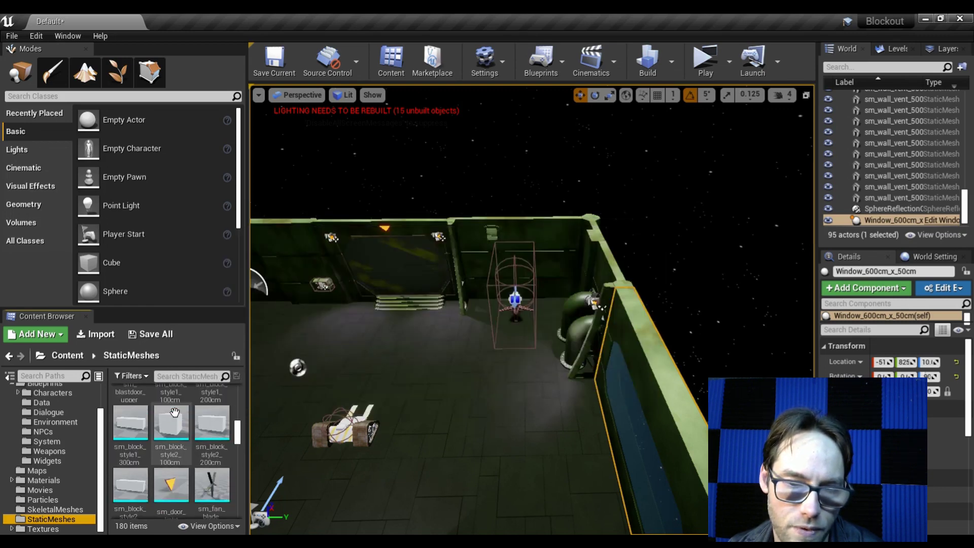
scroll(174, 411, down, 5)
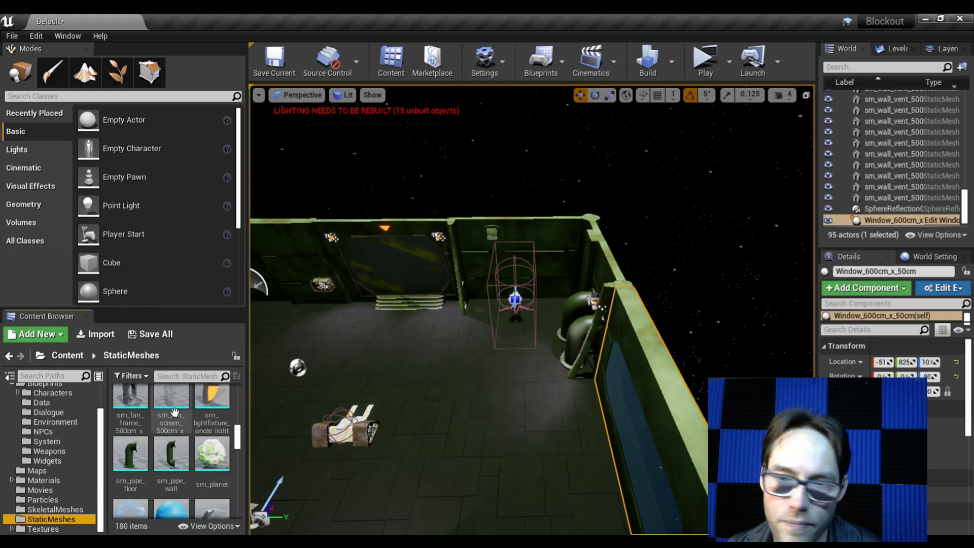
scroll(174, 412, down, 1)
mouse_move(465, 327)
mouse_down()
mouse_move(376, 330)
mouse_move(500, 338)
mouse_move(456, 335)
mouse_up()
key(w)
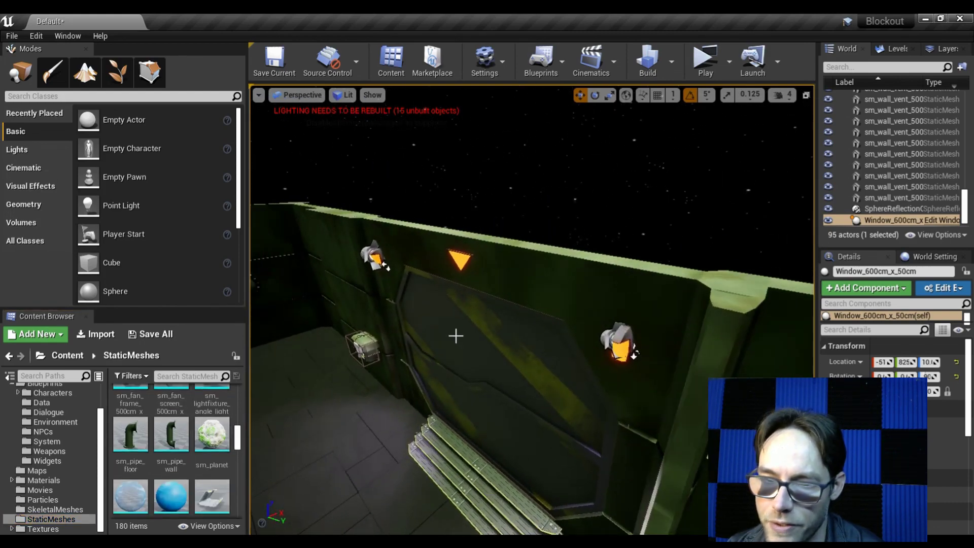
click(544, 289)
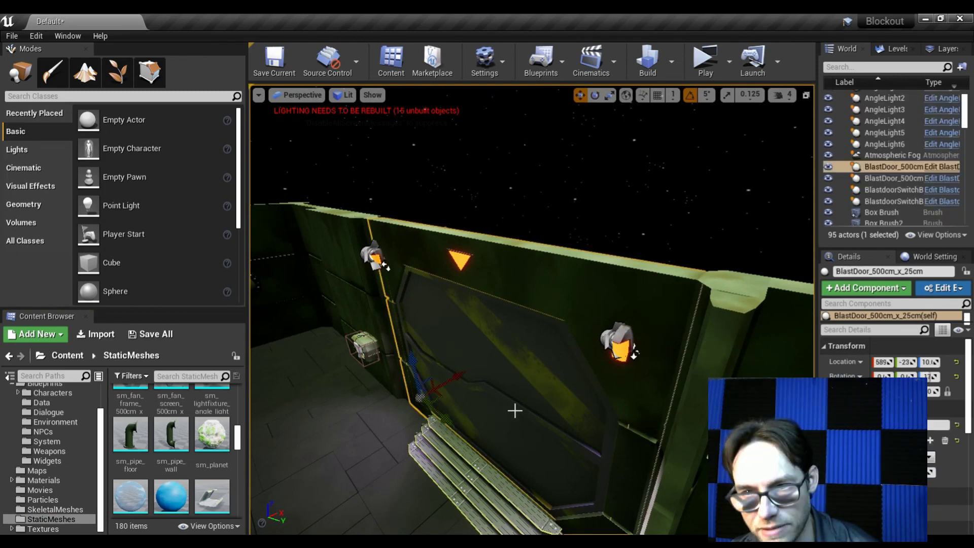
click(619, 339)
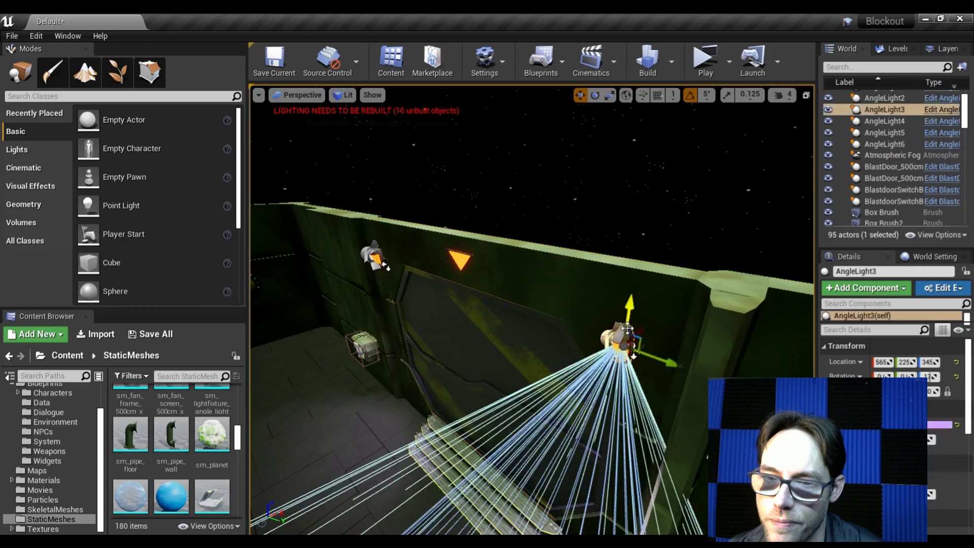
drag(482, 320, 422, 378)
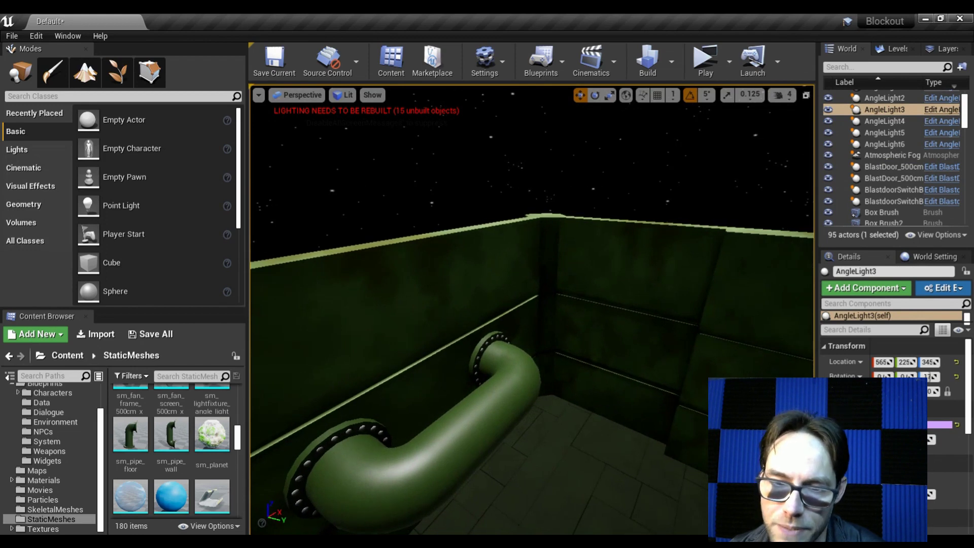
click(408, 450)
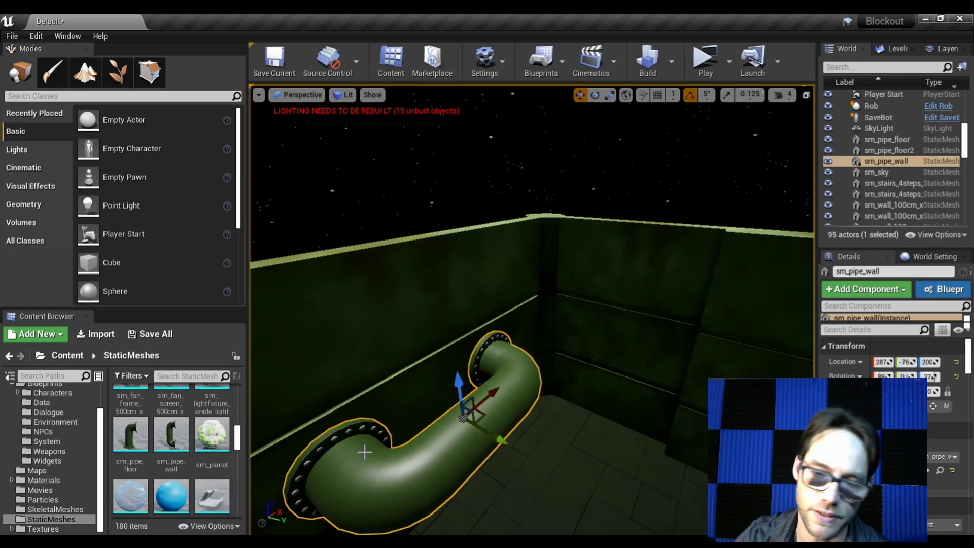
click(340, 541)
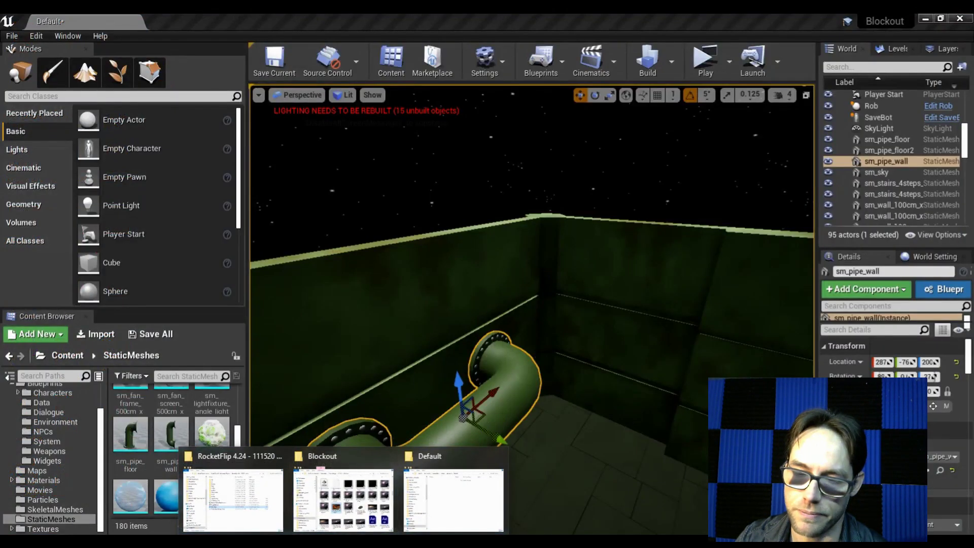
Step: Switch to Blockout_Mothership_Tiles.psd in Photoshop and scroll across its pipe, wall panel and floor tiles
click(552, 540)
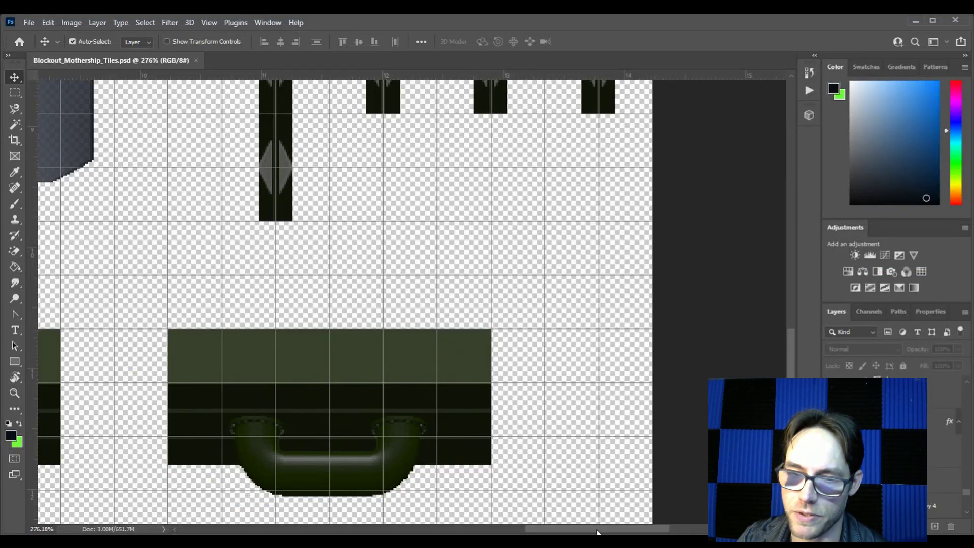
drag(598, 529, 556, 527)
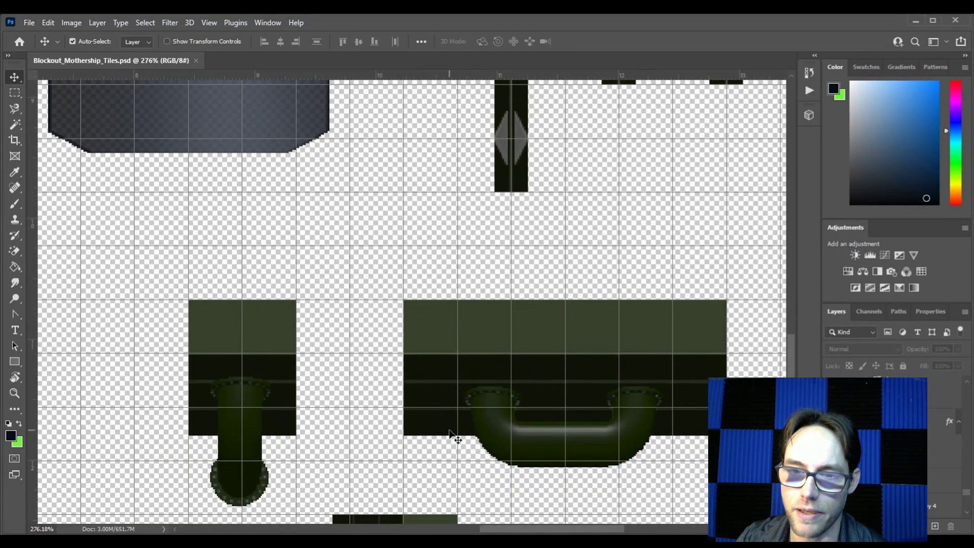
scroll(237, 363, down, 2)
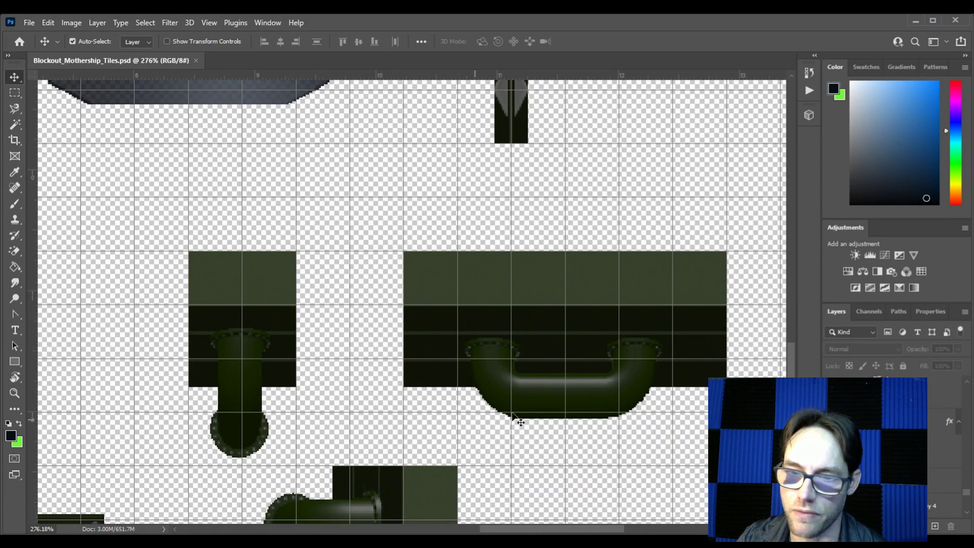
scroll(520, 422, down, 4)
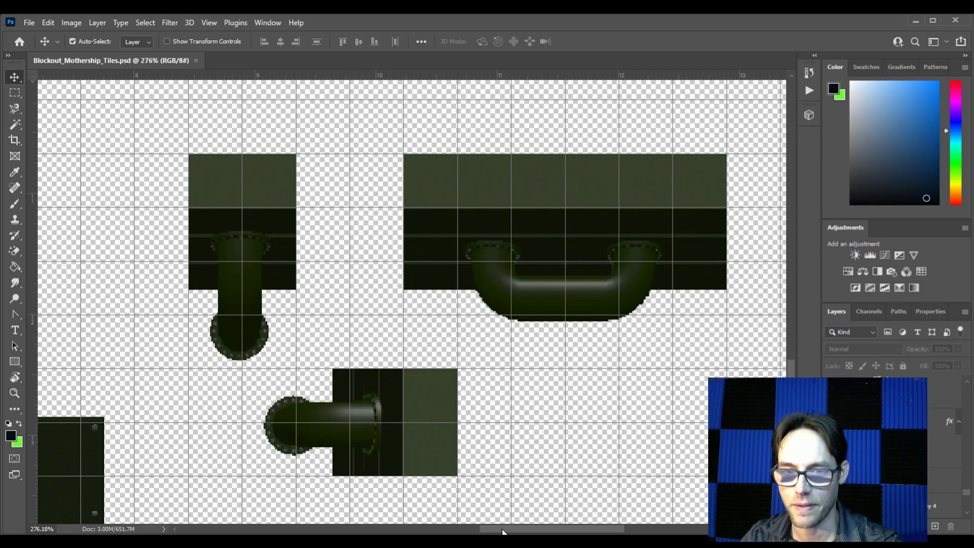
scroll(502, 532, left, 5)
scroll(414, 423, down, 2)
scroll(414, 423, up, 1)
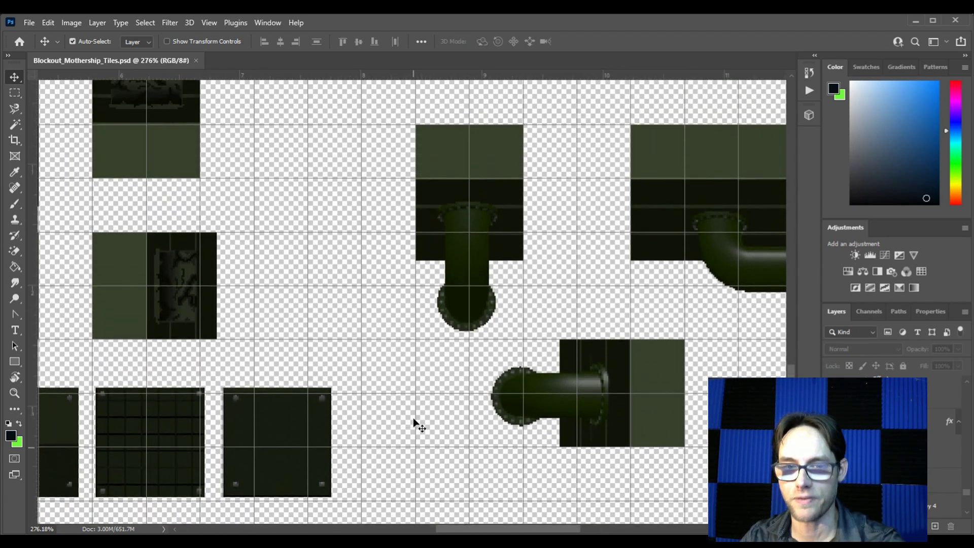
scroll(413, 420, up, 3)
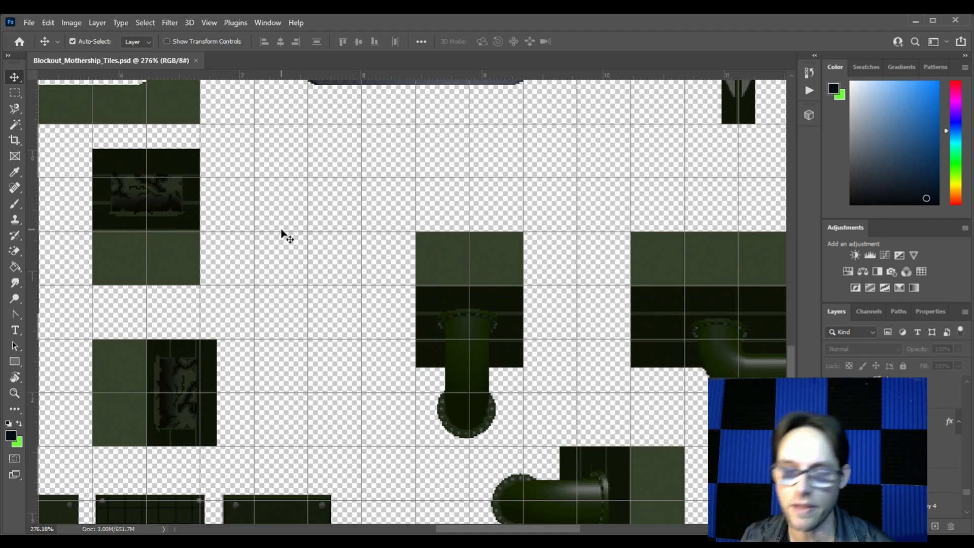
scroll(350, 345, down, 5)
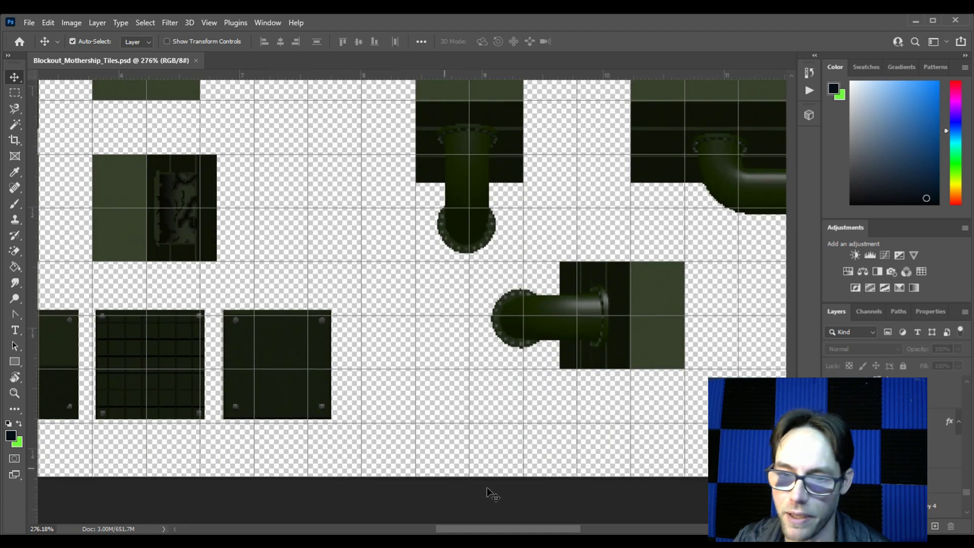
scroll(502, 528, left, 5)
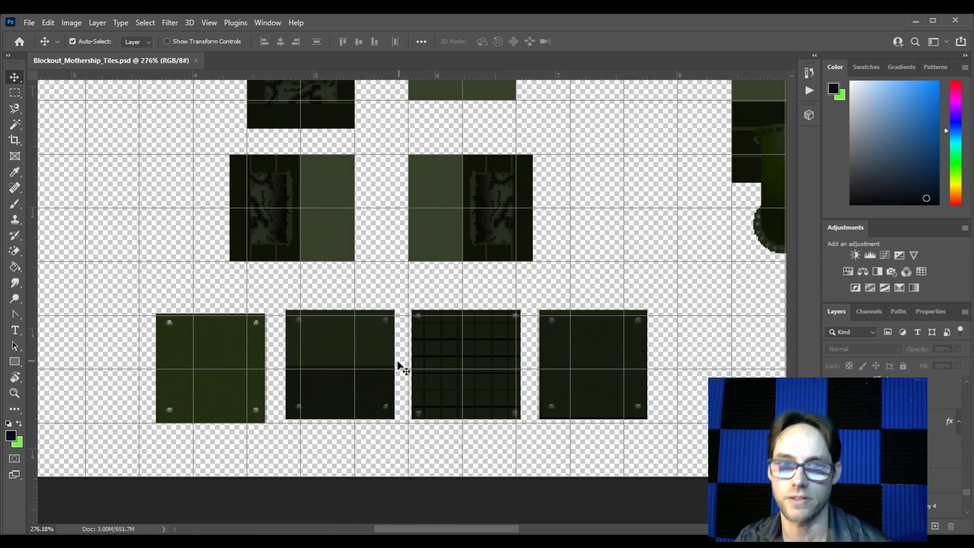
scroll(311, 353, up, 10)
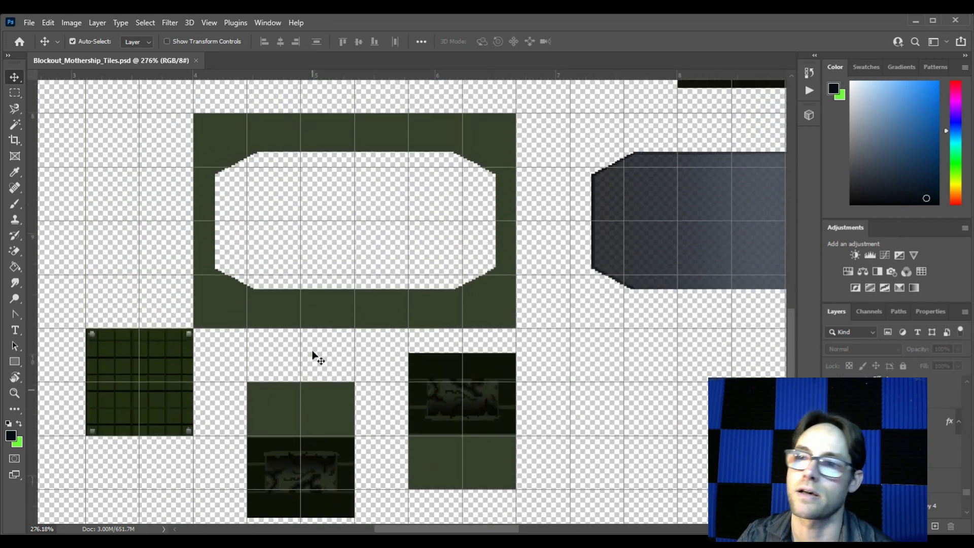
scroll(312, 351, up, 6)
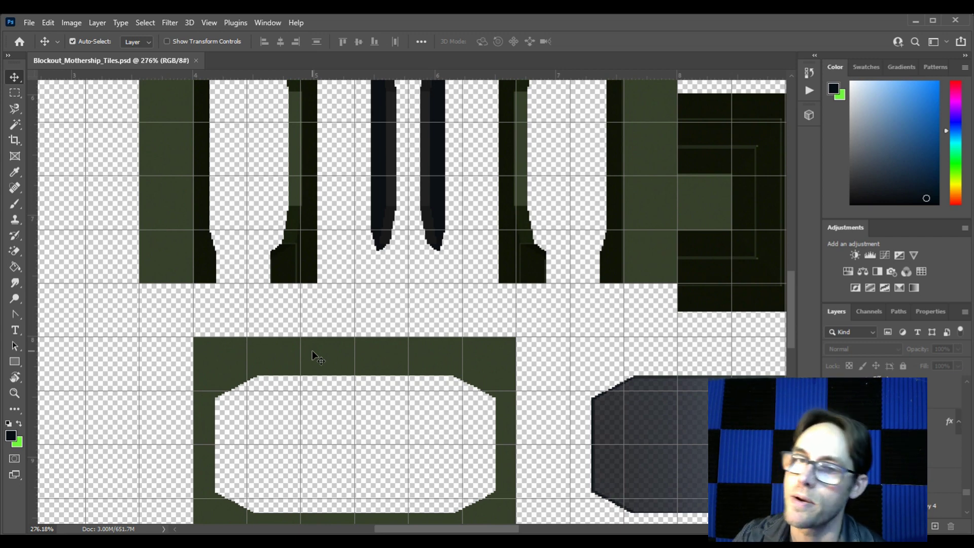
scroll(349, 338, up, 5)
scroll(349, 337, up, 5)
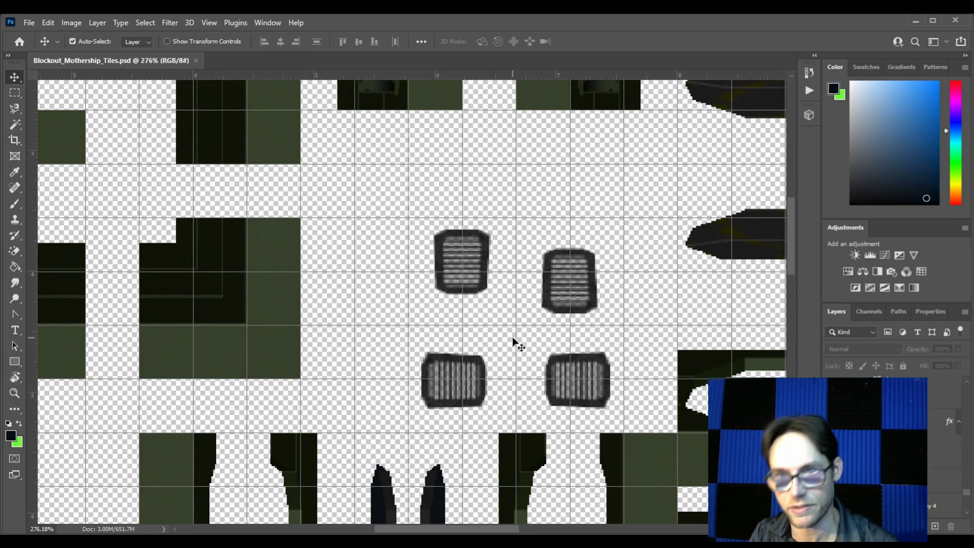
scroll(500, 337, up, 4)
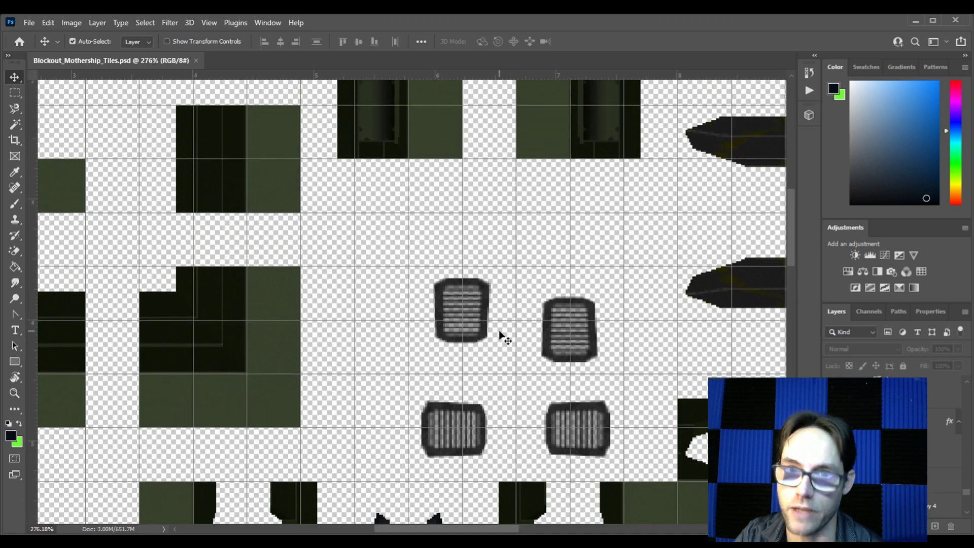
scroll(500, 337, up, 2)
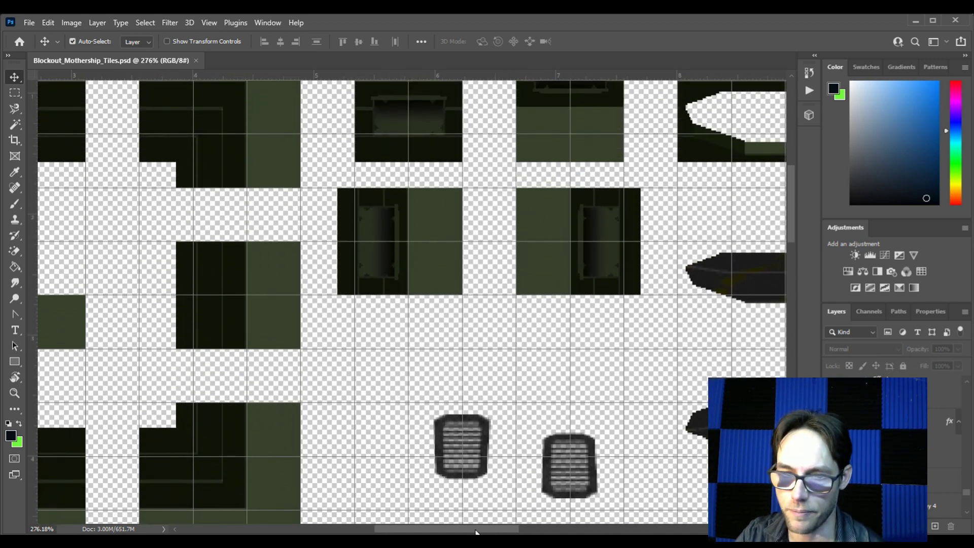
scroll(419, 463, left, 10)
scroll(419, 459, down, 4)
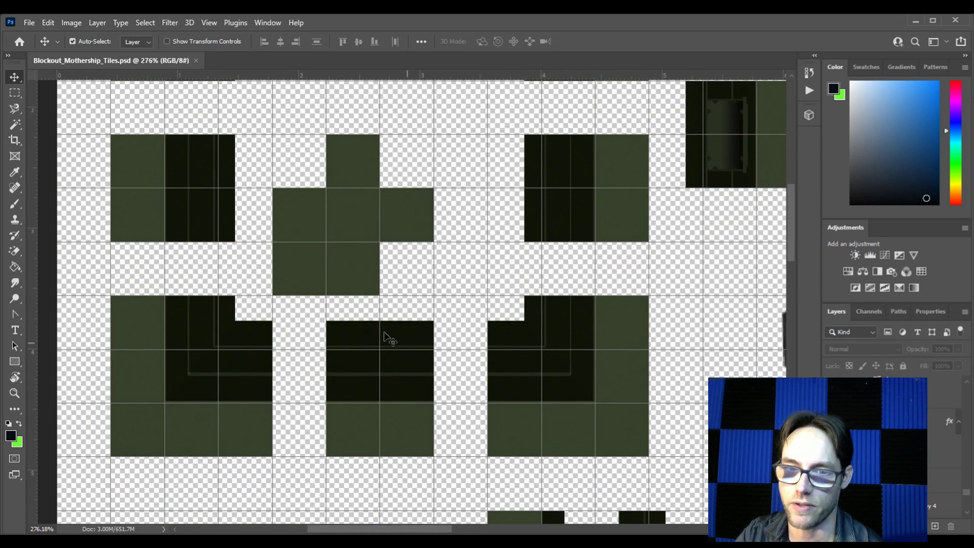
scroll(604, 269, up, 2)
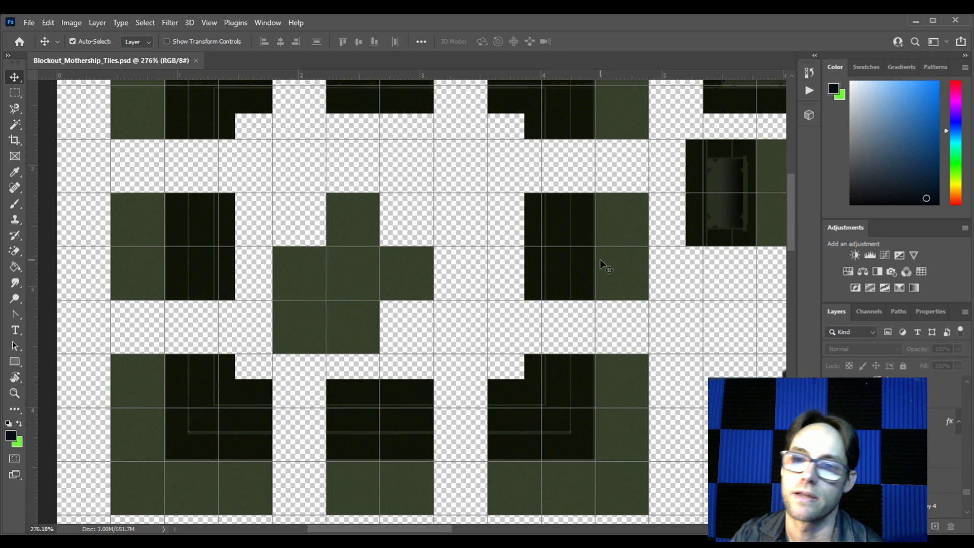
scroll(571, 276, up, 2)
scroll(571, 277, up, 2)
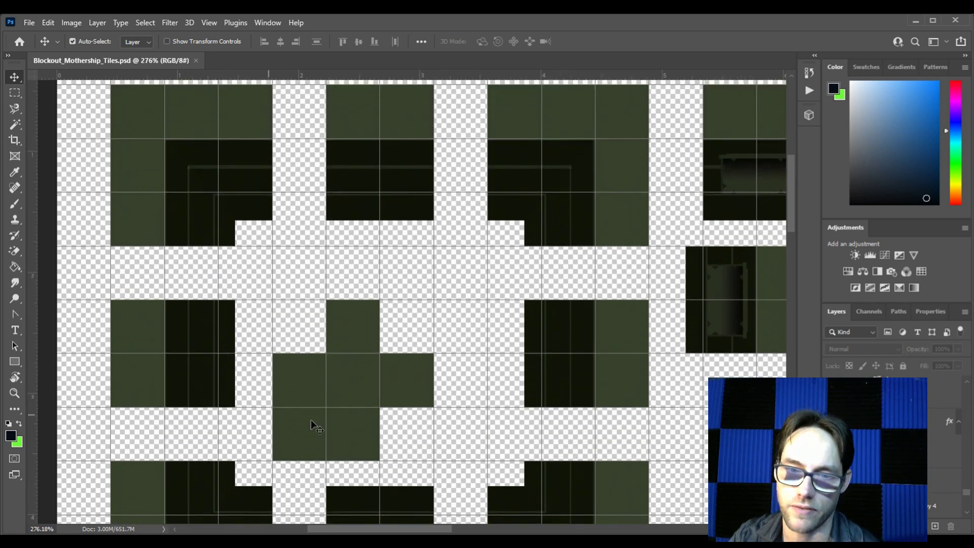
drag(433, 529, 584, 530)
scroll(489, 334, down, 6)
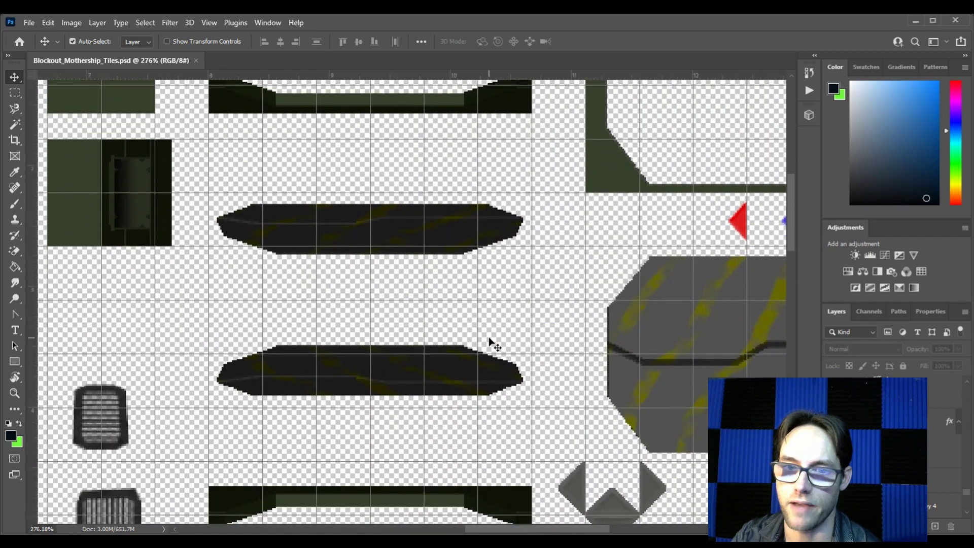
scroll(487, 327, down, 8)
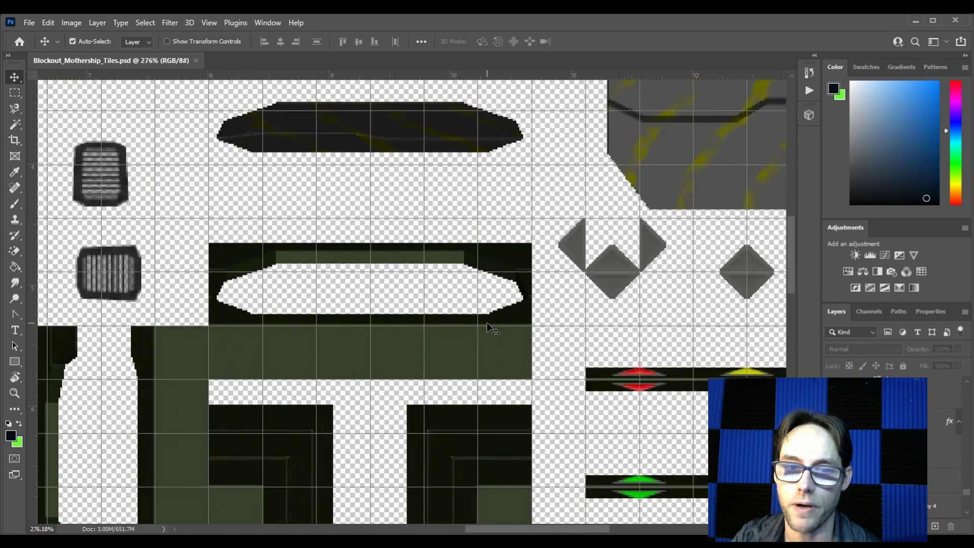
scroll(487, 327, up, 12)
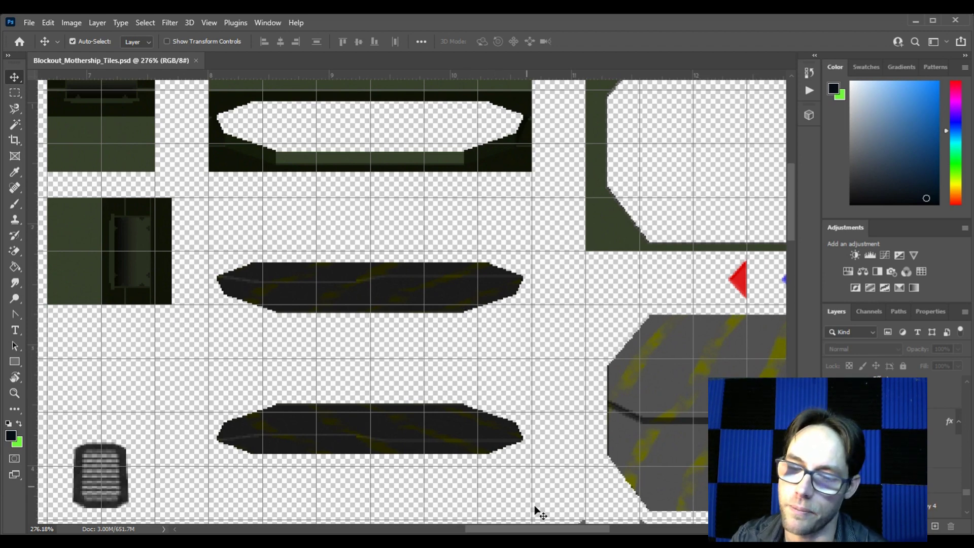
drag(548, 529, 619, 530)
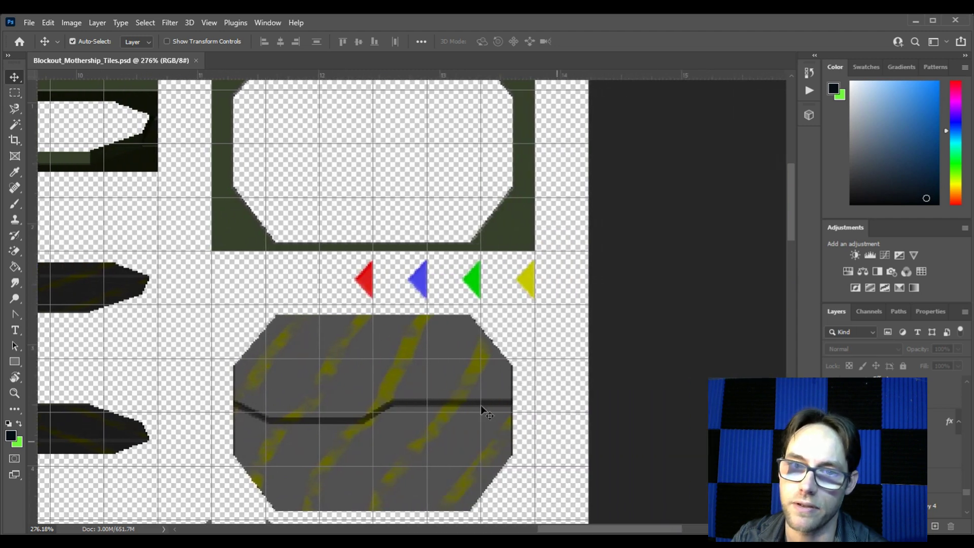
scroll(481, 406, up, 7)
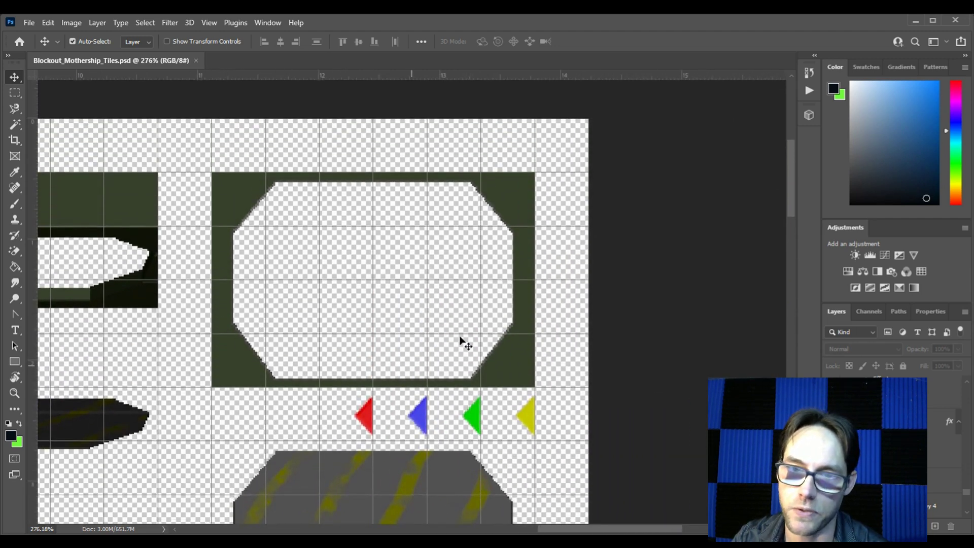
scroll(69, 219, down, 5)
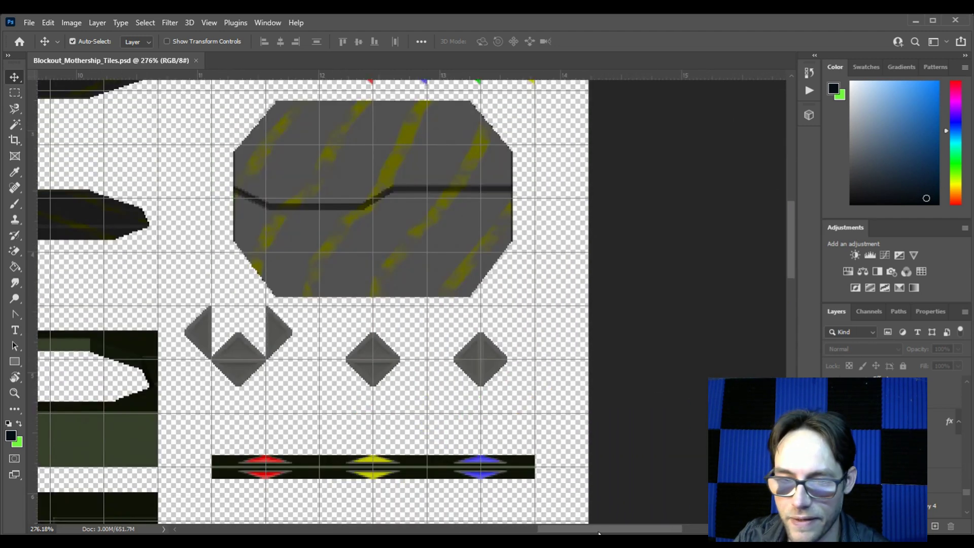
drag(599, 532, 567, 530)
scroll(570, 480, down, 3)
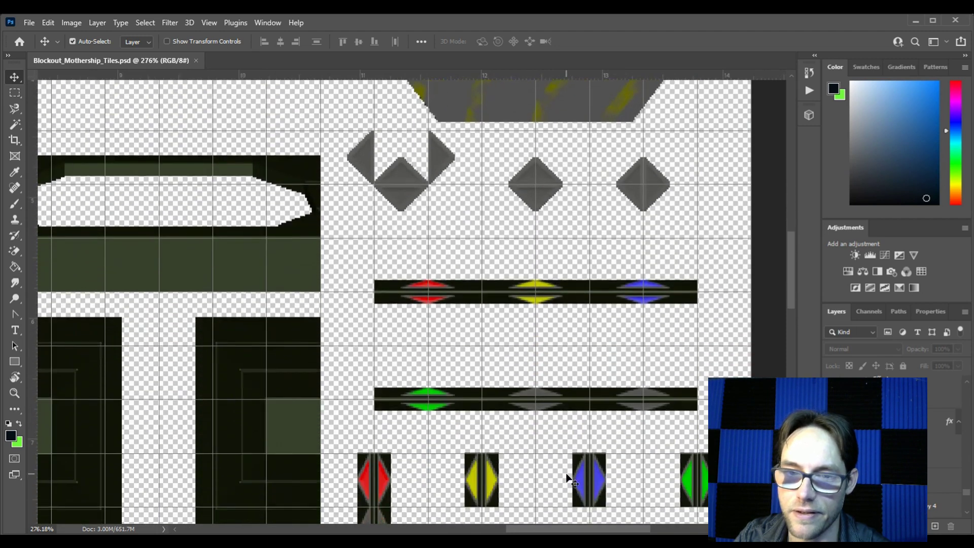
scroll(567, 477, down, 1)
scroll(483, 436, down, 1)
scroll(304, 300, down, 1)
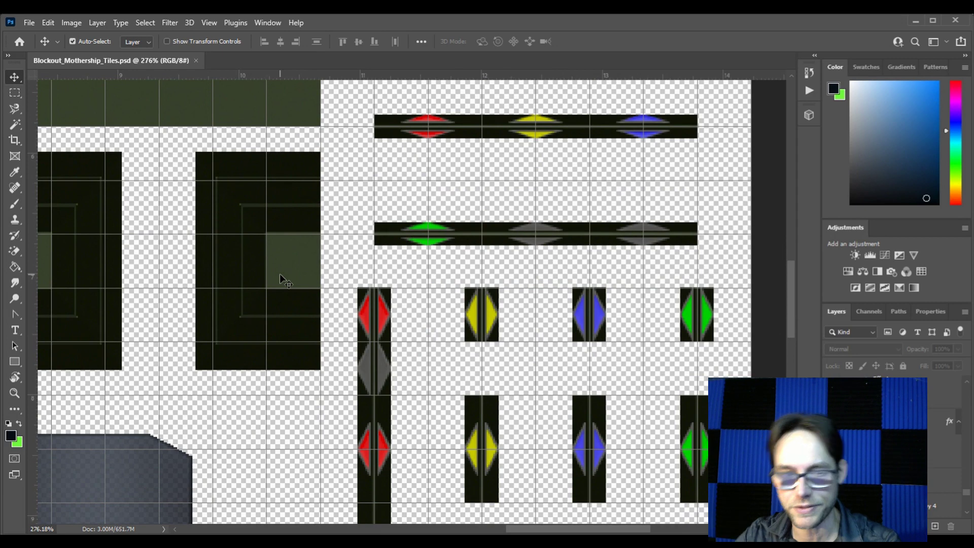
scroll(291, 269, down, 2)
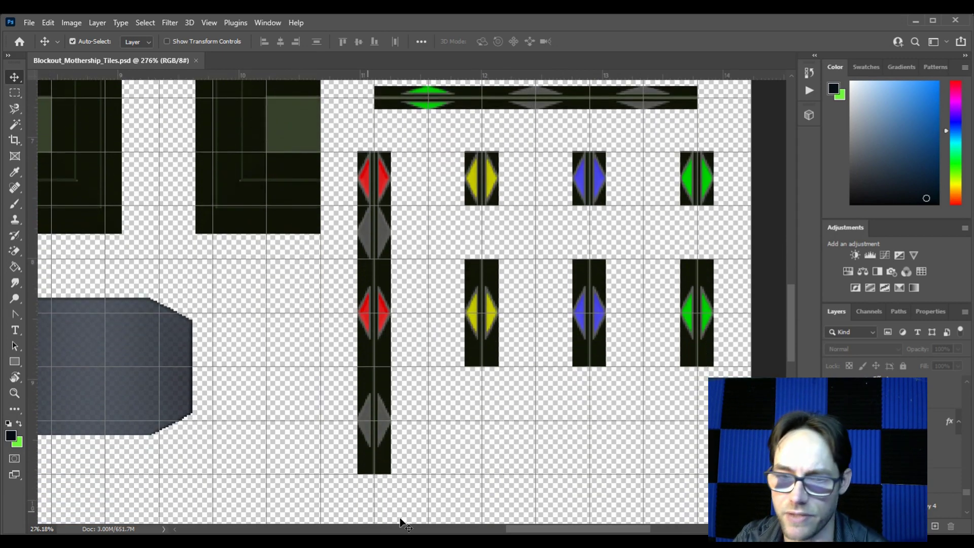
drag(524, 529, 376, 523)
scroll(404, 453, down, 2)
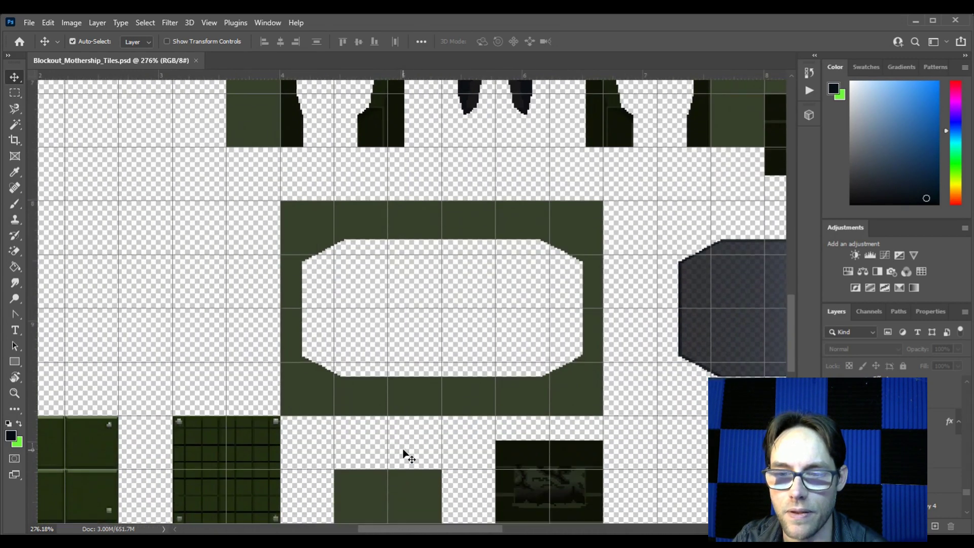
Step: Back in Unreal, rotate sm_pipe_wall about 75° so it bends down toward the floor
key(alt+Tab)
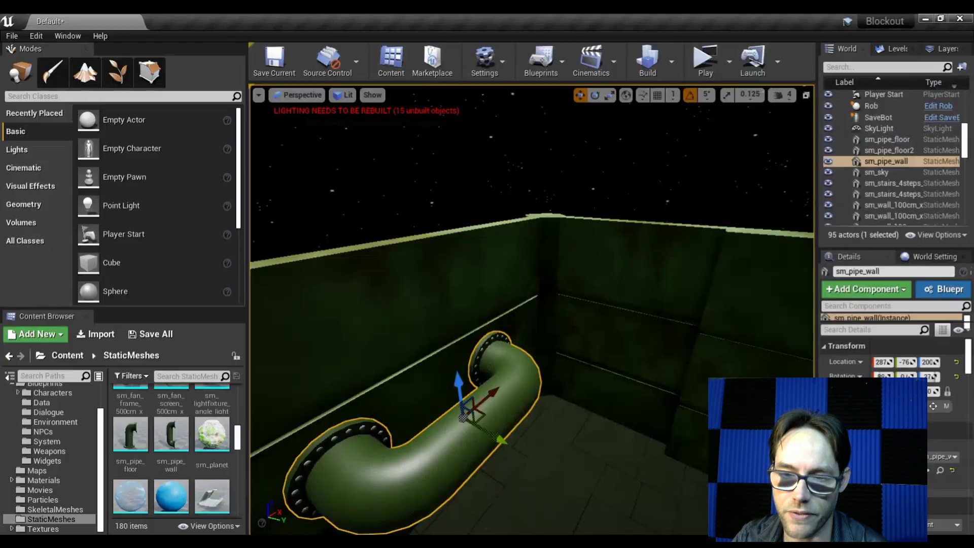
drag(372, 401, 362, 457)
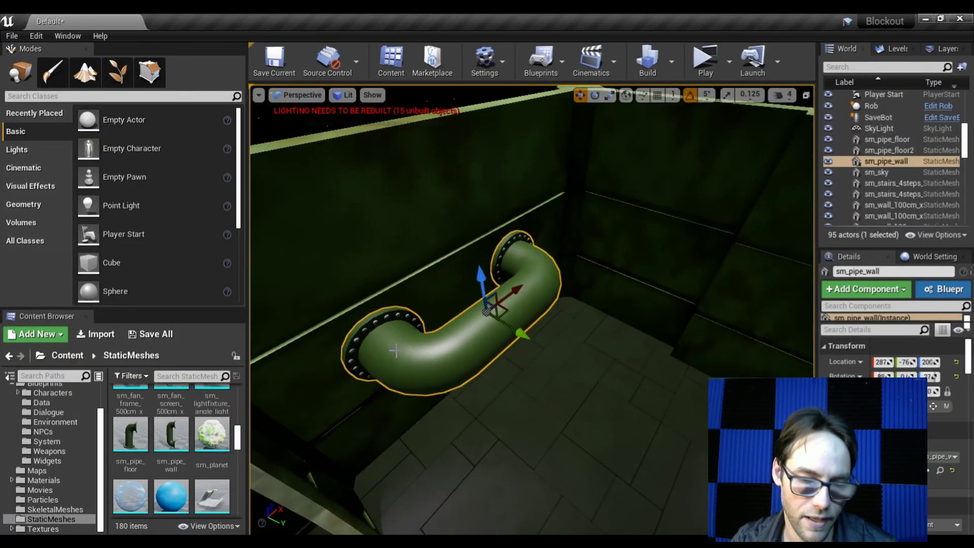
key(e)
drag(433, 352, 494, 359)
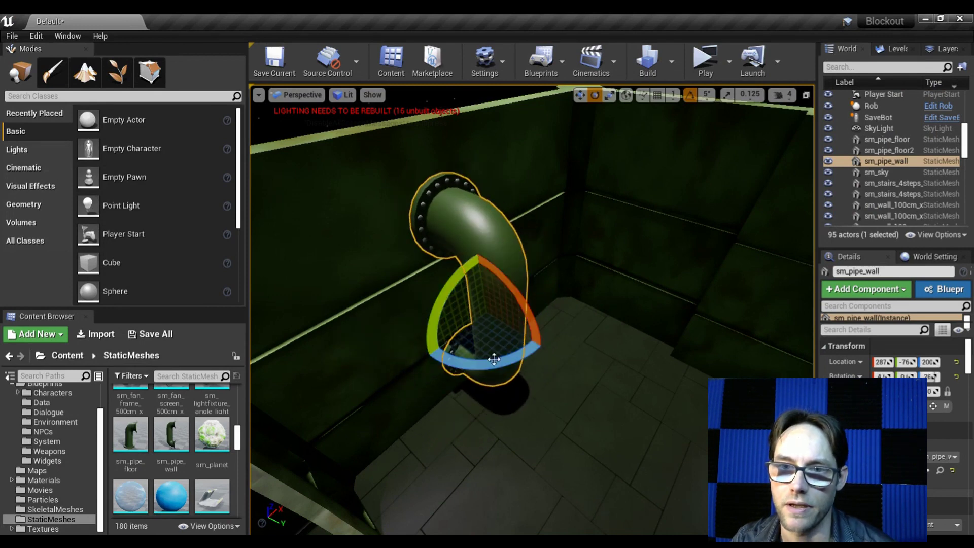
Step: Look around the room to check the bent pipe, then reselect sm_pipe_wall
click(589, 369)
drag(581, 339, 415, 144)
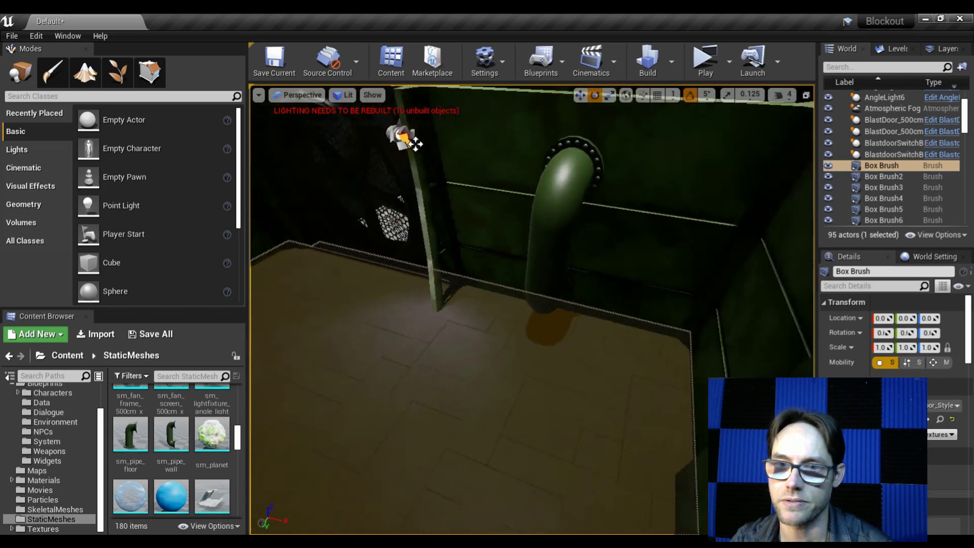
drag(563, 230, 609, 228)
drag(496, 249, 451, 243)
click(572, 284)
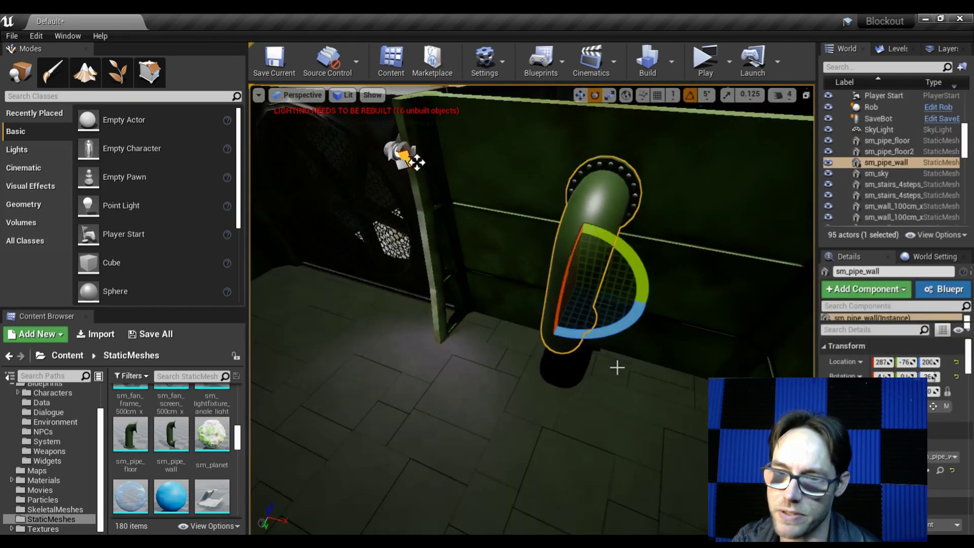
mouse_move(541, 345)
mouse_down()
mouse_move(284, 340)
mouse_move(416, 337)
mouse_move(325, 375)
mouse_move(335, 381)
mouse_up()
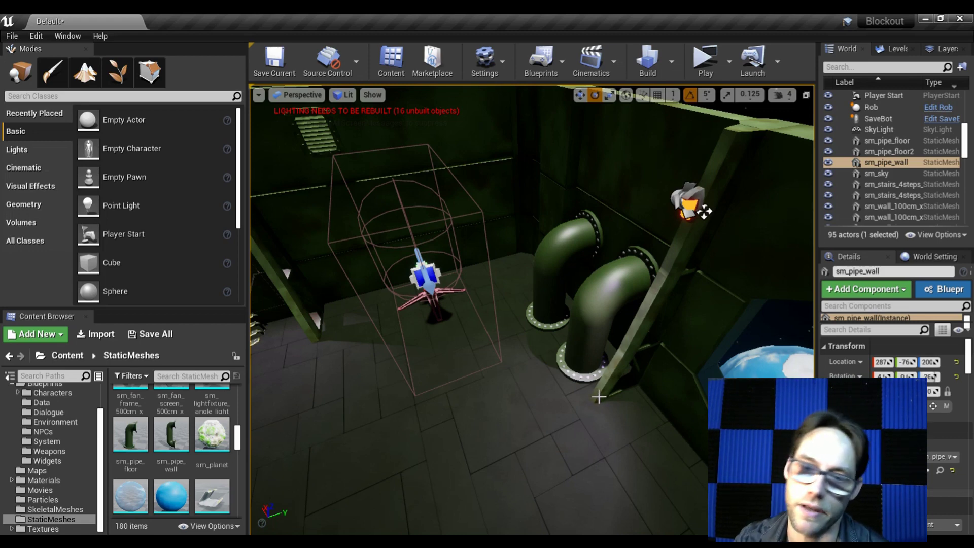
drag(363, 402, 263, 403)
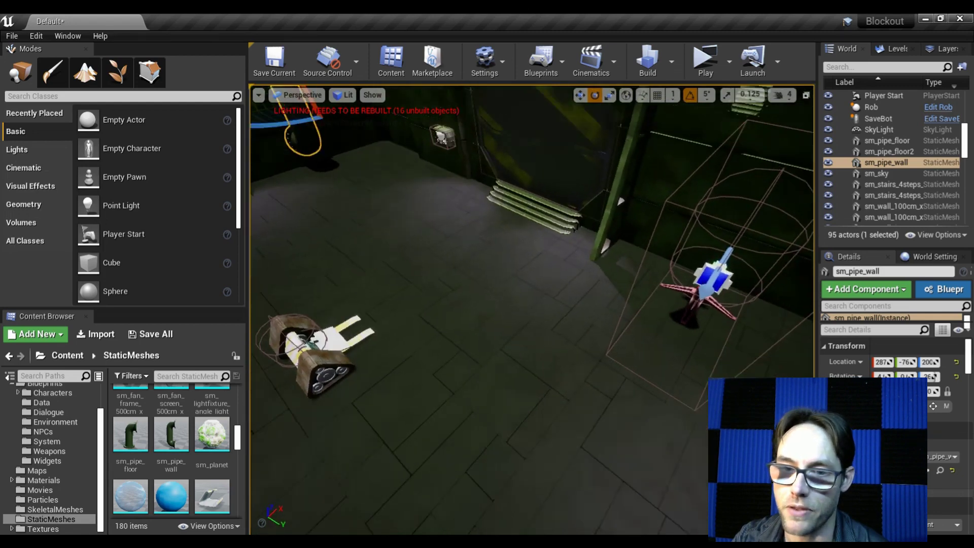
drag(486, 390, 495, 345)
click(507, 340)
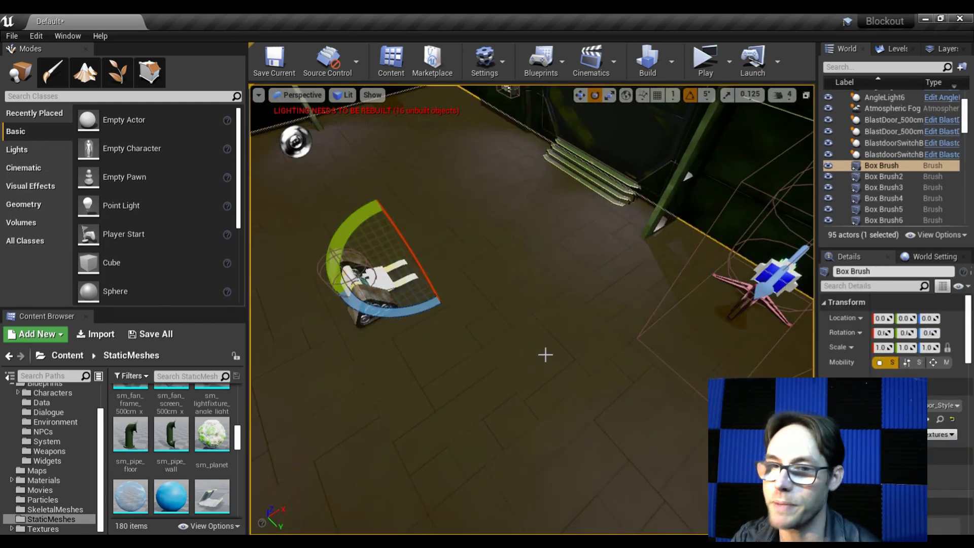
mouse_move(580, 341)
mouse_down()
mouse_move(513, 325)
mouse_move(525, 338)
mouse_move(580, 341)
mouse_up()
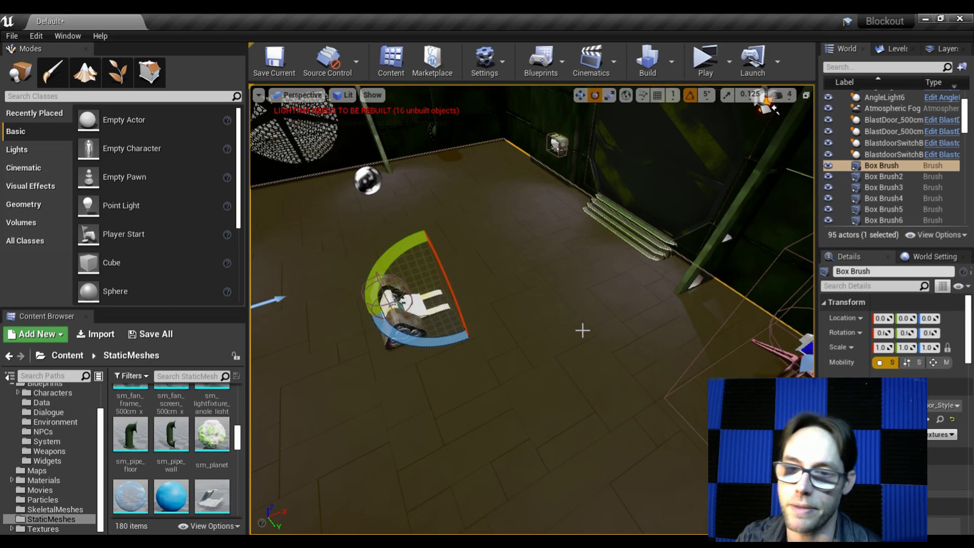
drag(571, 416, 452, 365)
drag(571, 314, 564, 376)
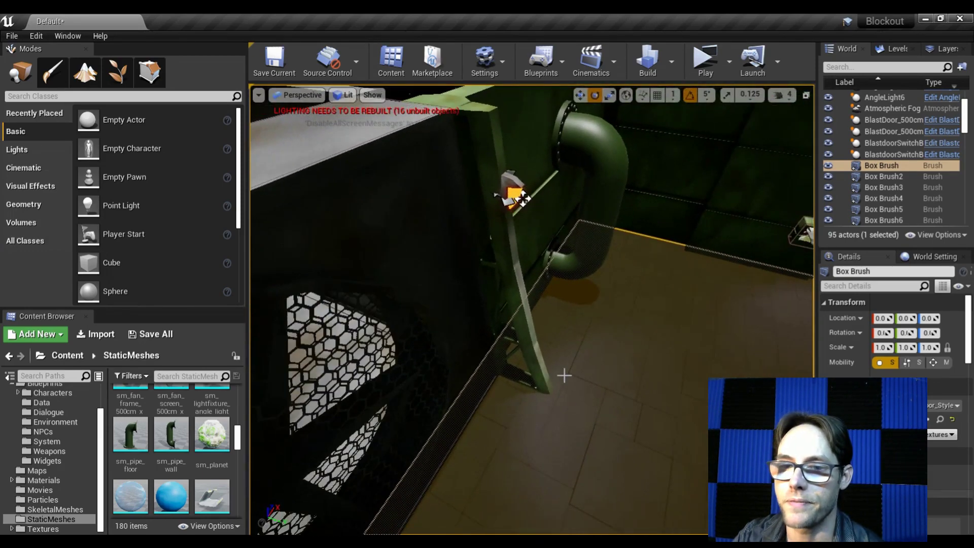
Step: Move the wall bulkhead support away from the wall
click(532, 328)
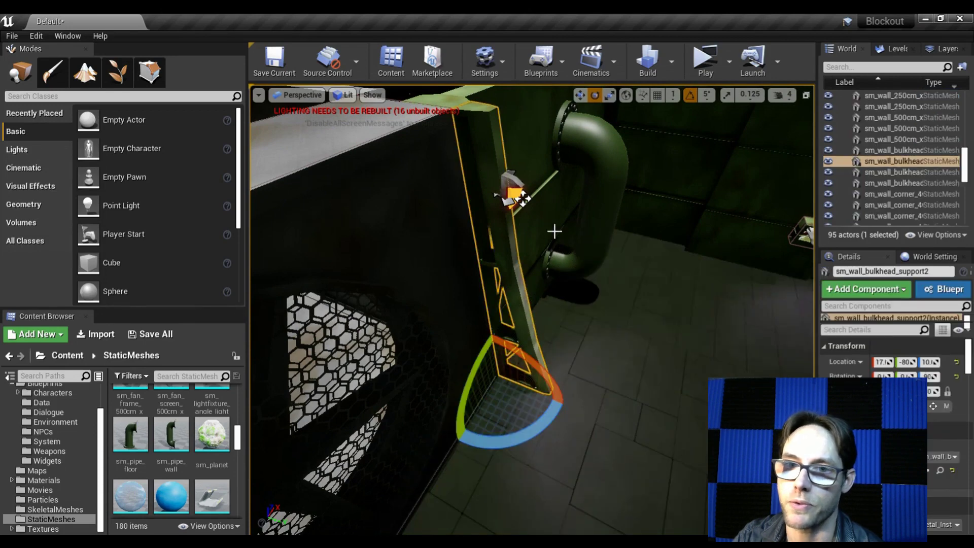
scroll(554, 231, down, 5)
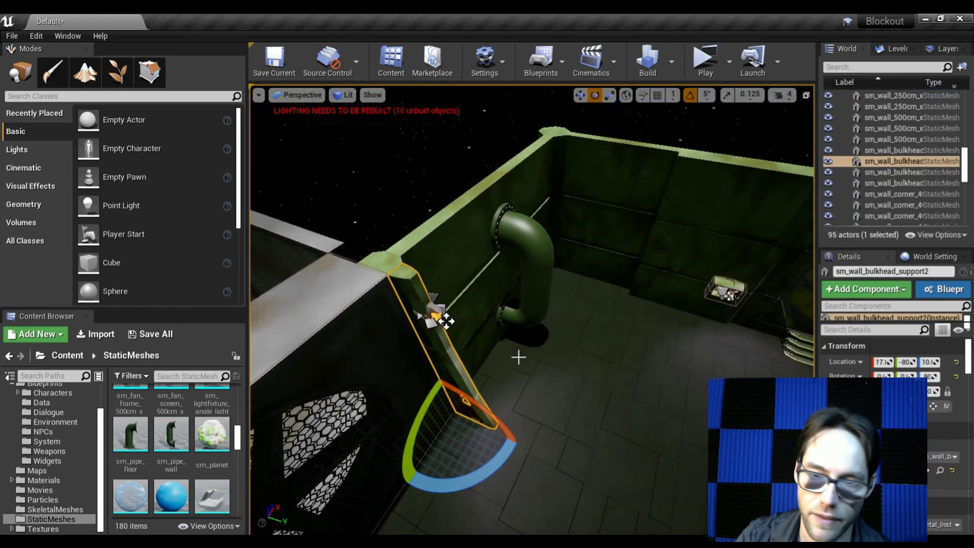
key(w)
drag(500, 431, 601, 459)
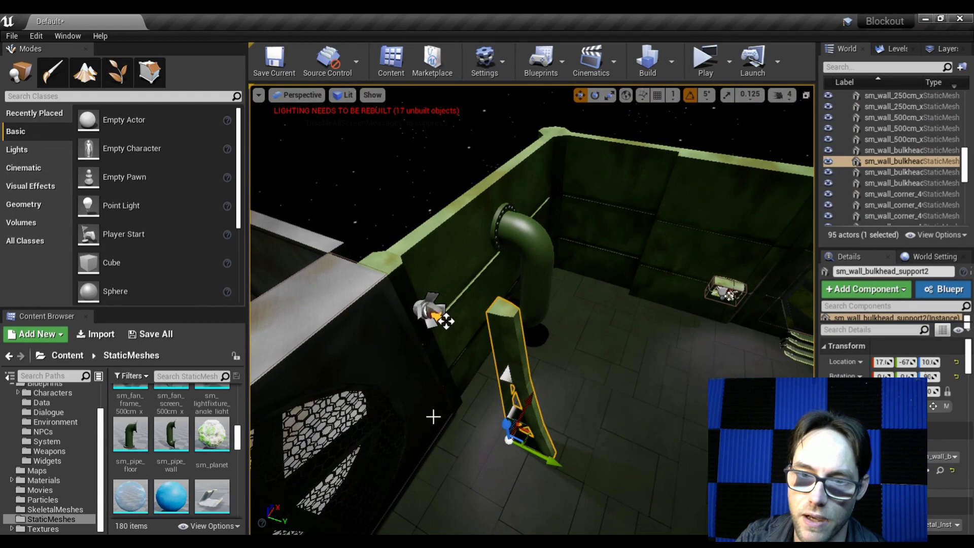
drag(434, 416, 414, 371)
drag(407, 320, 436, 355)
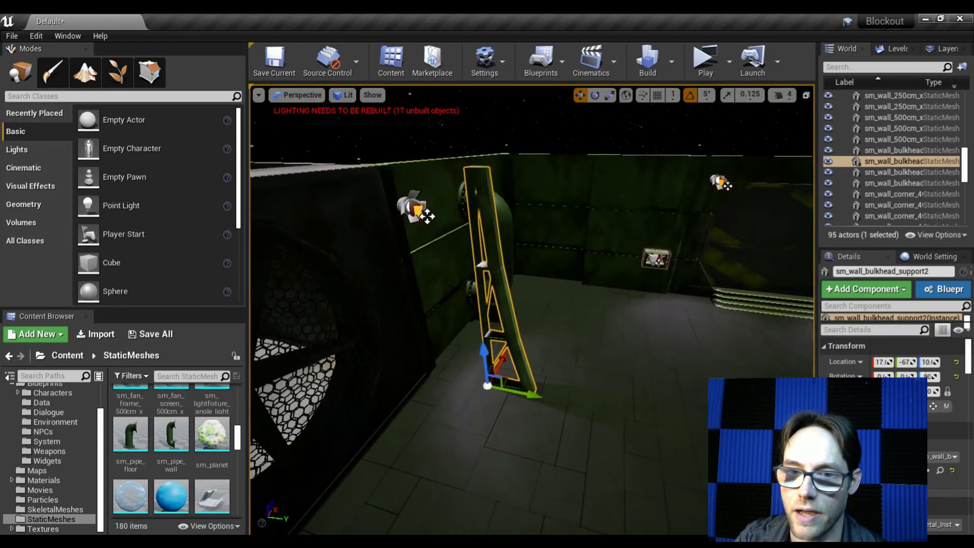
drag(414, 248, 413, 238)
Step: Rotate BlastDoor_500cm_x_25cm 70 degrees open and launch the standalone game preview
drag(468, 265, 632, 283)
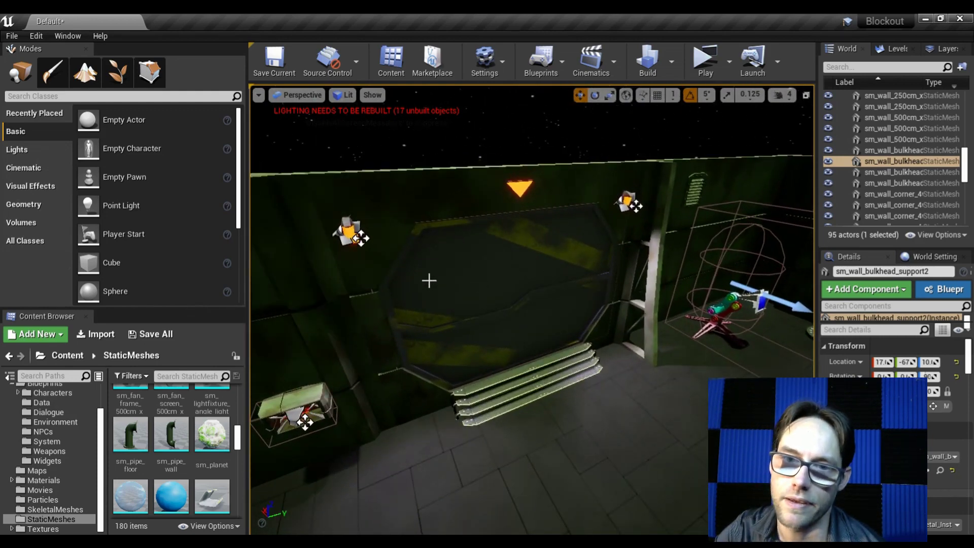
click(403, 204)
drag(482, 285, 508, 347)
key(e)
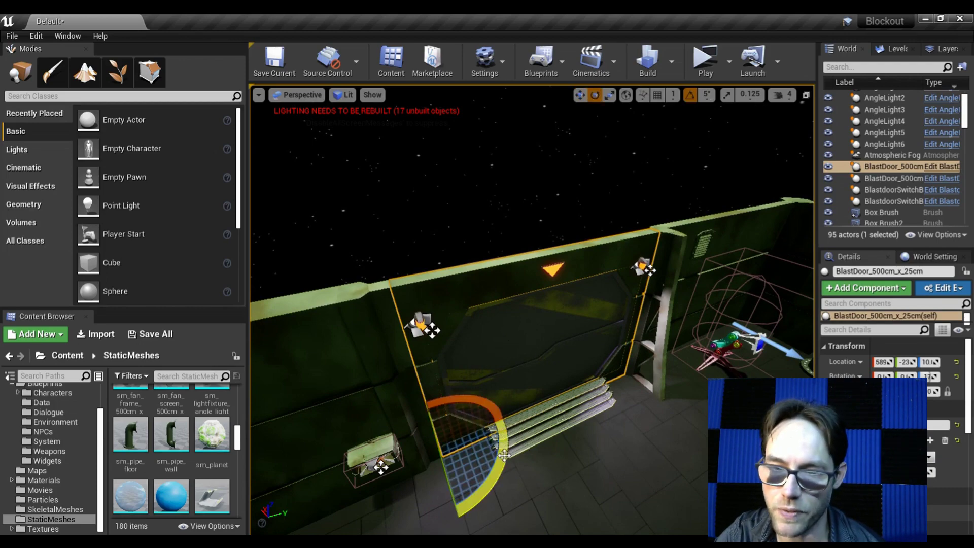
drag(525, 381, 563, 426)
drag(411, 381, 631, 364)
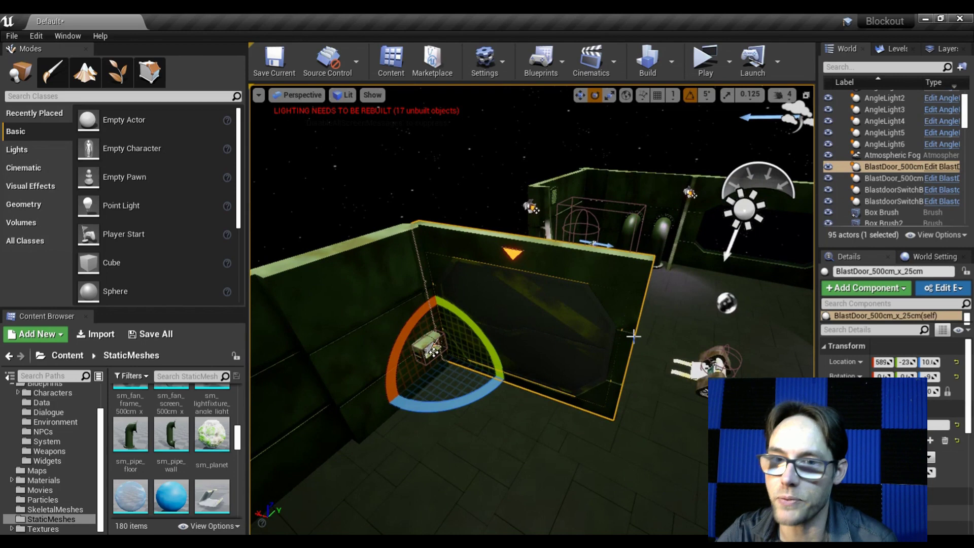
click(705, 60)
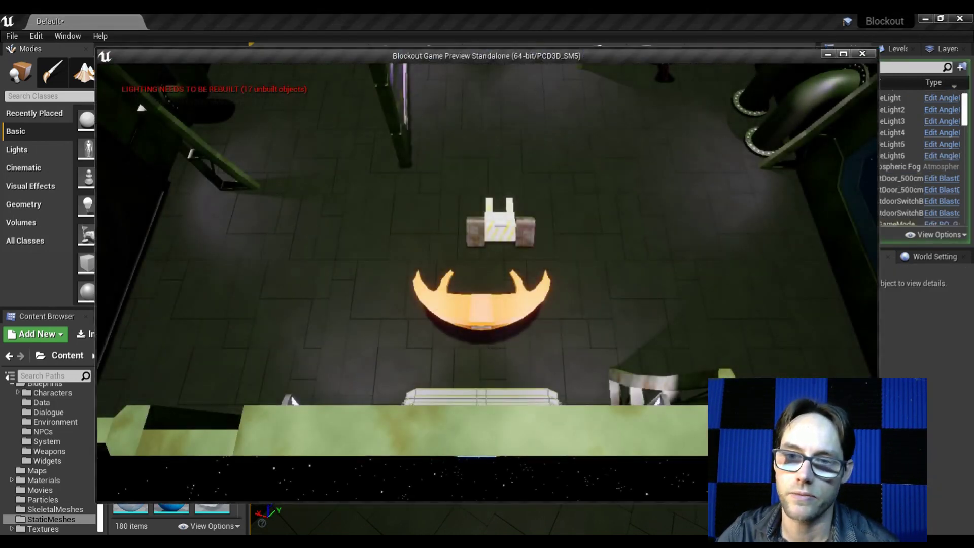
Step: Fly the ship left and up the room, then right and back down
key(a)
key(w)
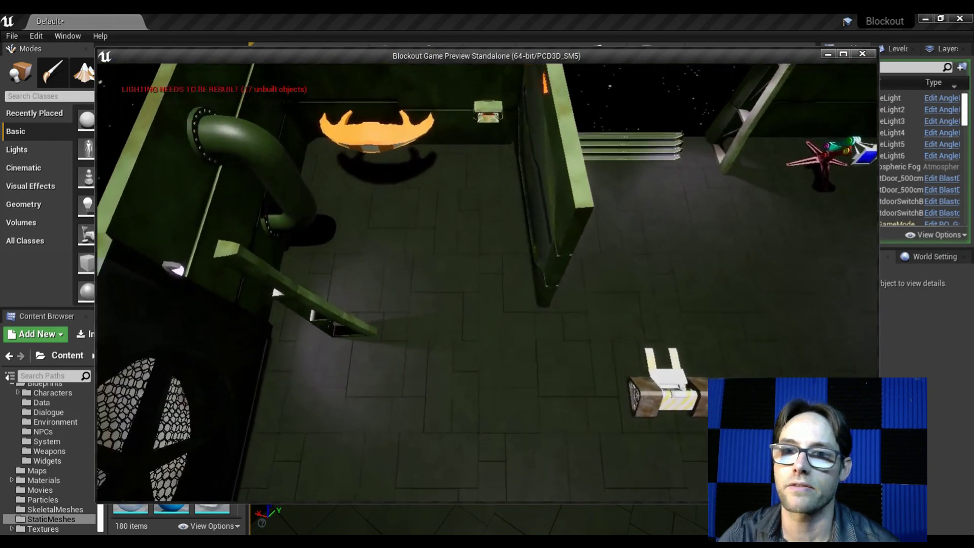
key(d)
key(s)
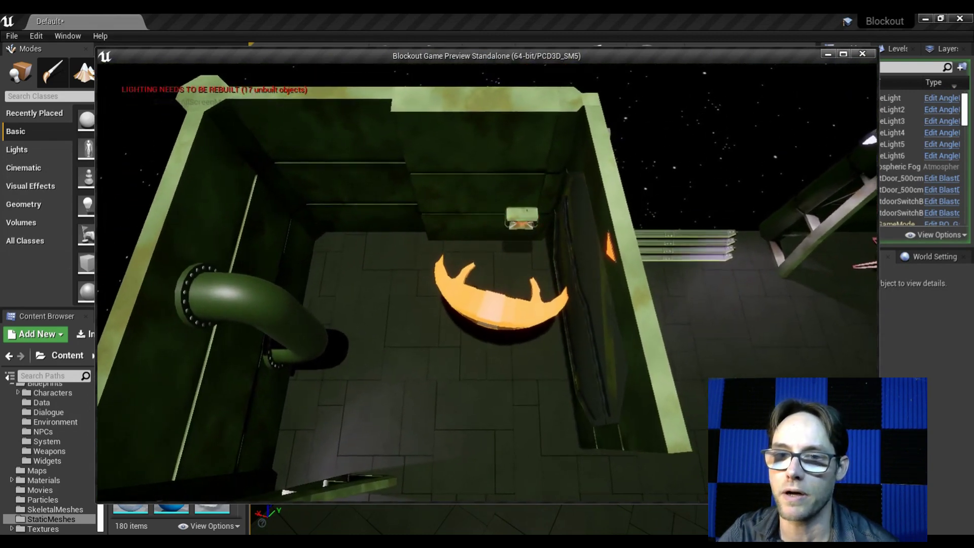
Step: Open the blast door, fly the ship through the doorway, and close the preview
key(d)
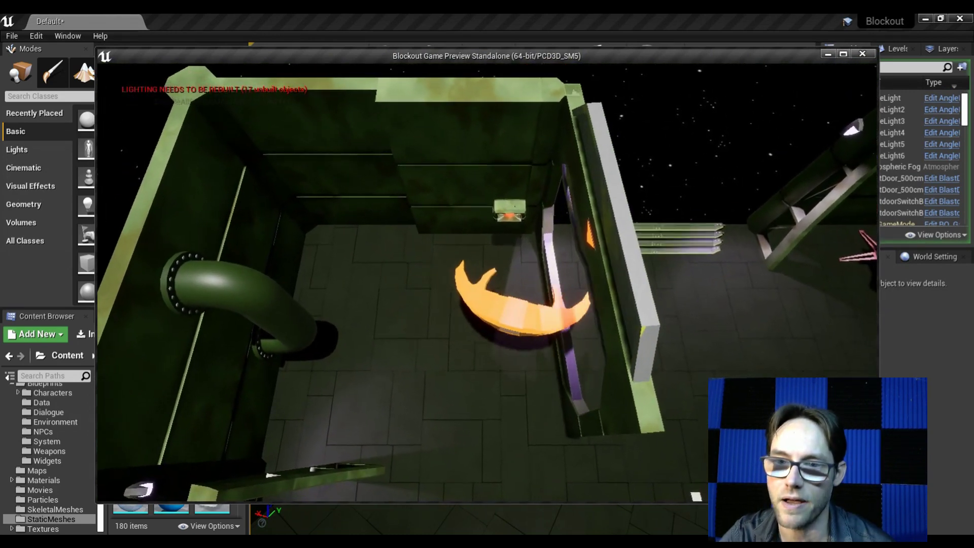
key(d)
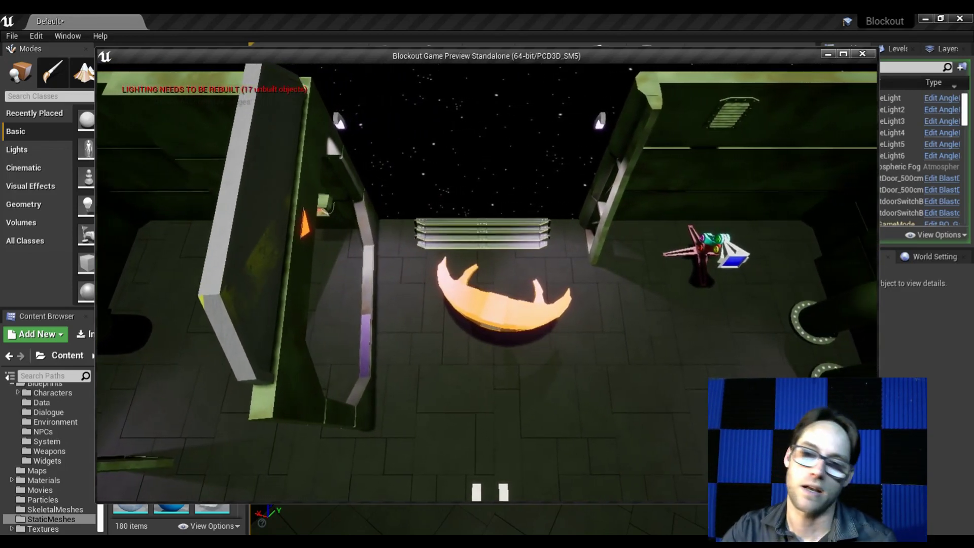
key(Escape)
mouse_move(602, 388)
mouse_down()
mouse_move(375, 395)
mouse_move(604, 386)
mouse_up()
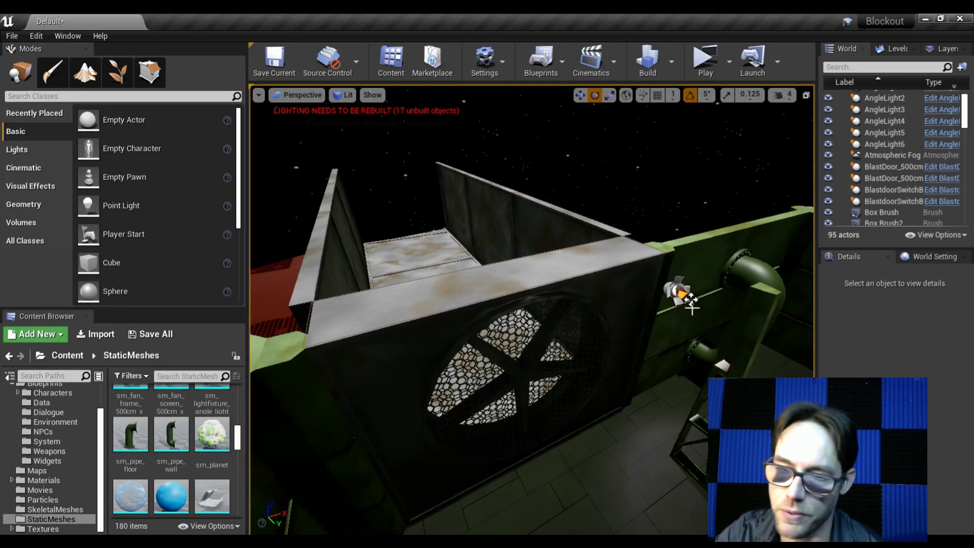
drag(535, 406, 411, 406)
drag(518, 383, 478, 377)
click(498, 397)
click(578, 278)
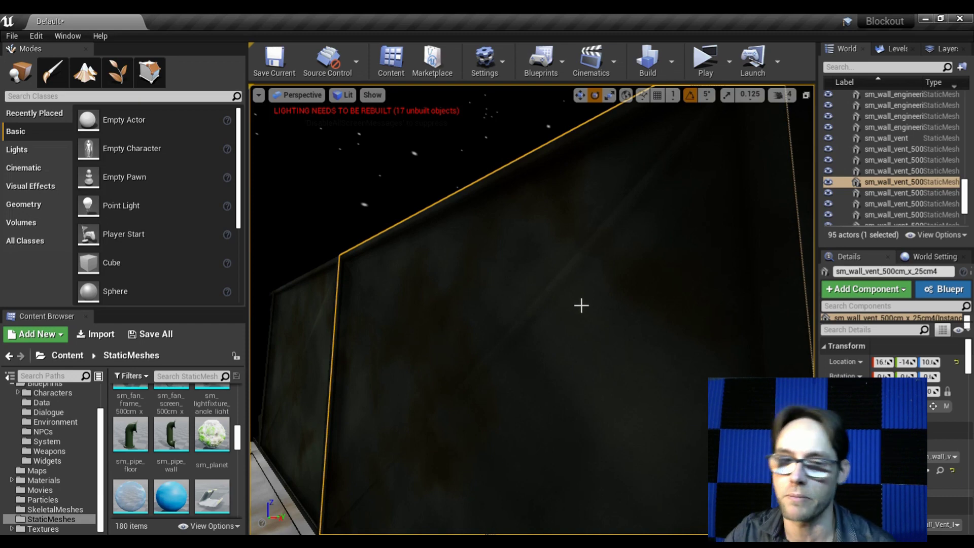
drag(558, 317, 442, 358)
click(527, 369)
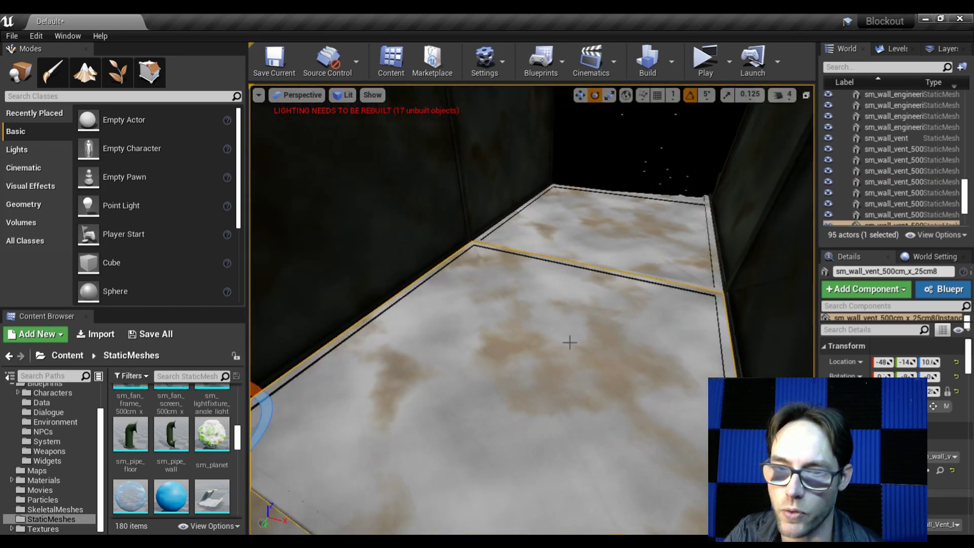
drag(570, 342, 421, 340)
drag(548, 320, 561, 400)
click(492, 419)
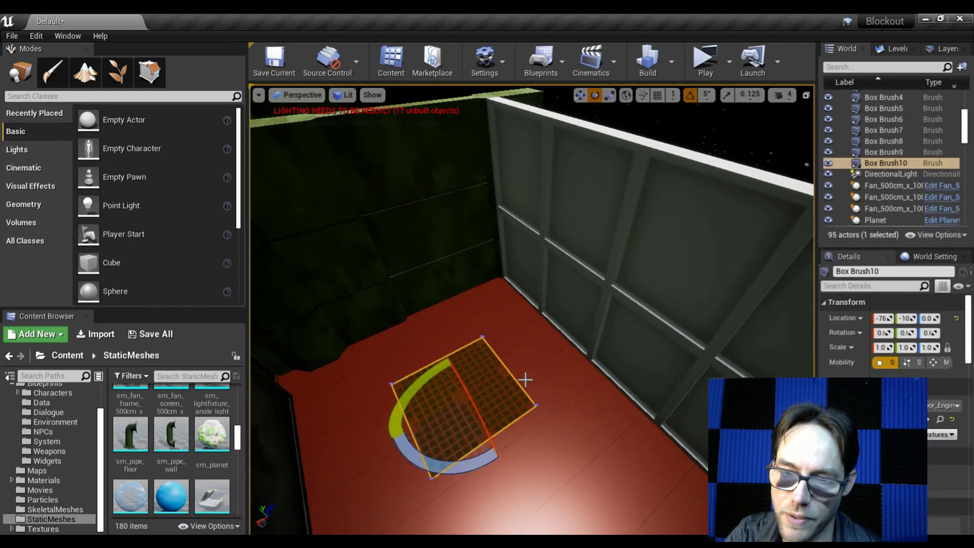
click(559, 430)
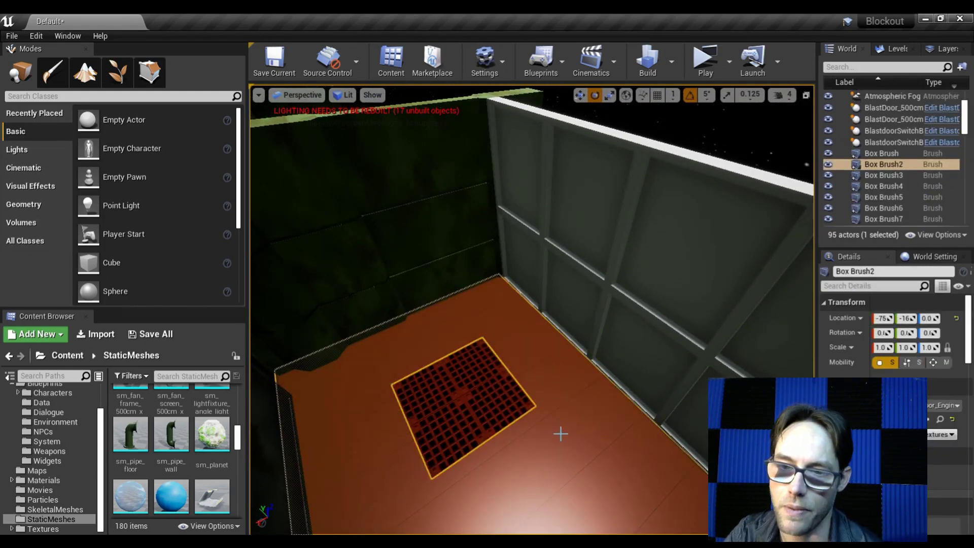
click(481, 402)
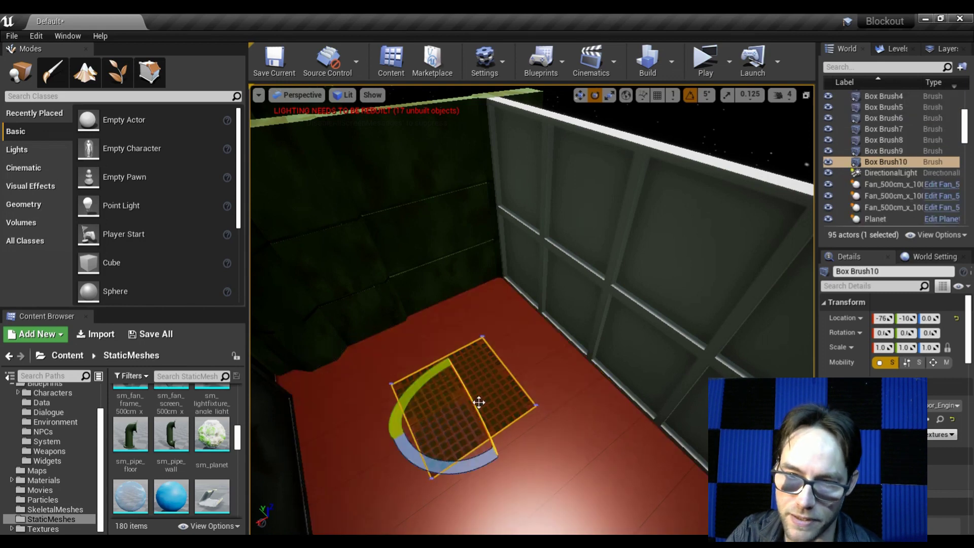
click(561, 384)
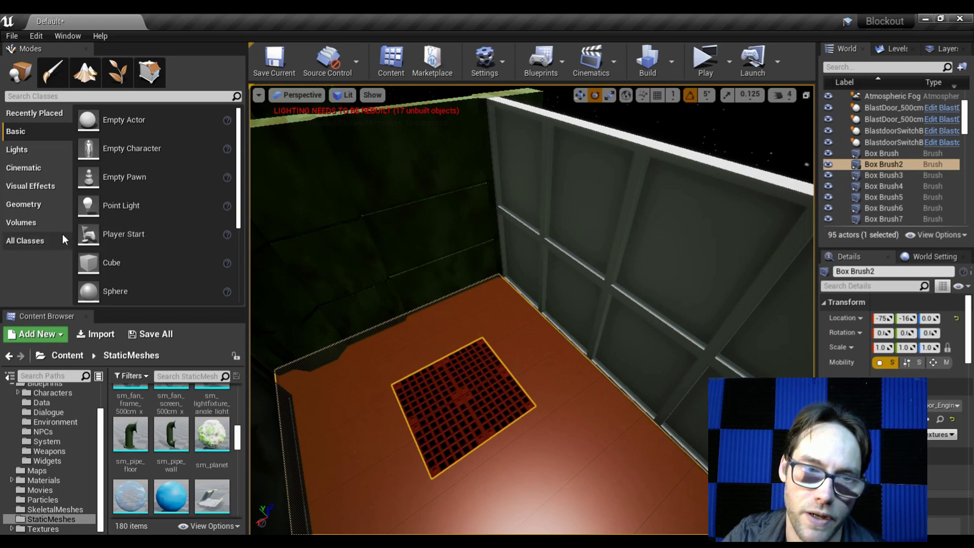
Step: Place a Box geometry brush in the red room and focus the view on it
click(25, 209)
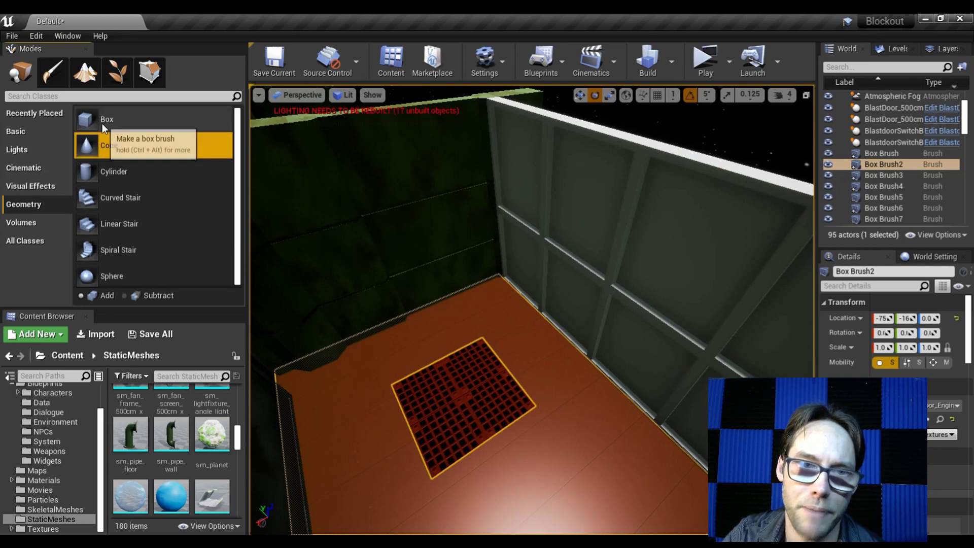
mouse_move(101, 123)
mouse_down()
mouse_move(484, 372)
mouse_move(572, 446)
mouse_move(587, 391)
mouse_up()
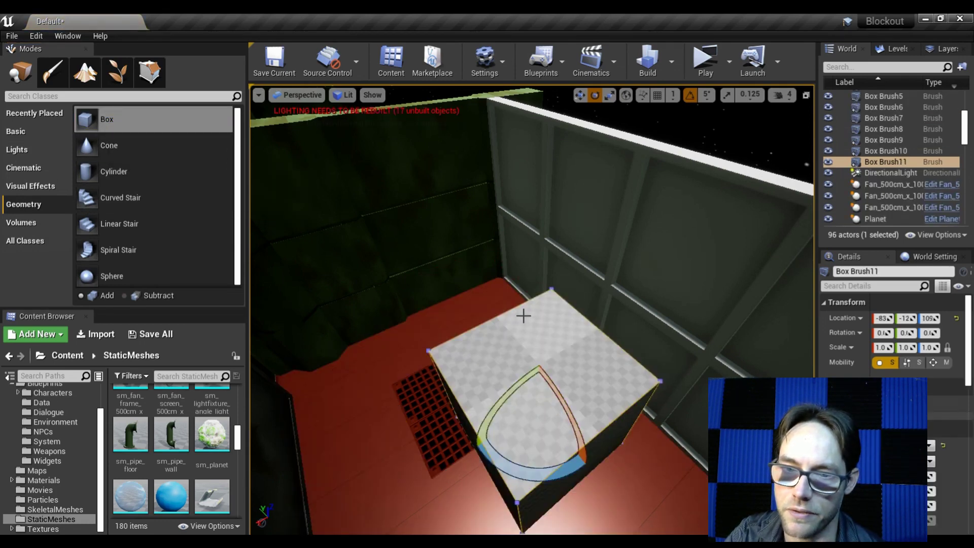
key(f)
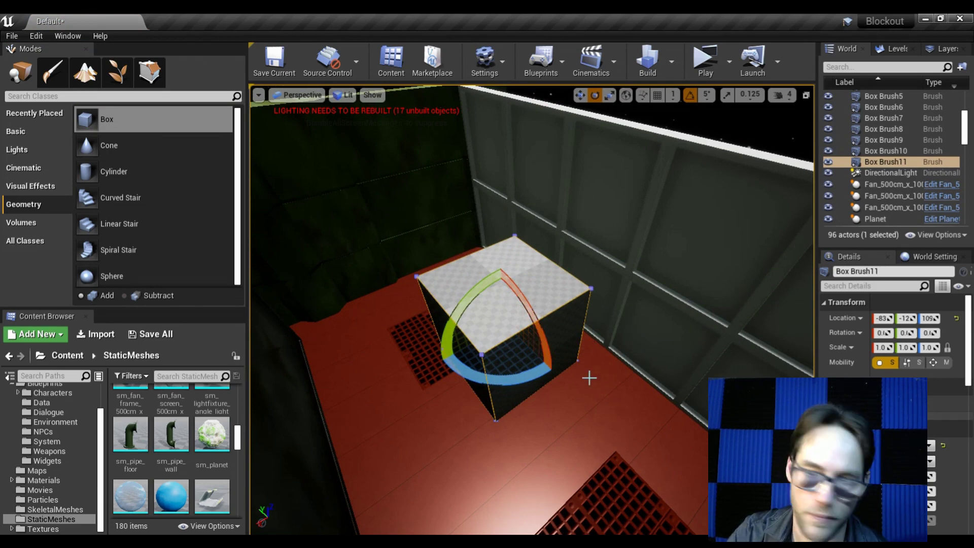
key(w)
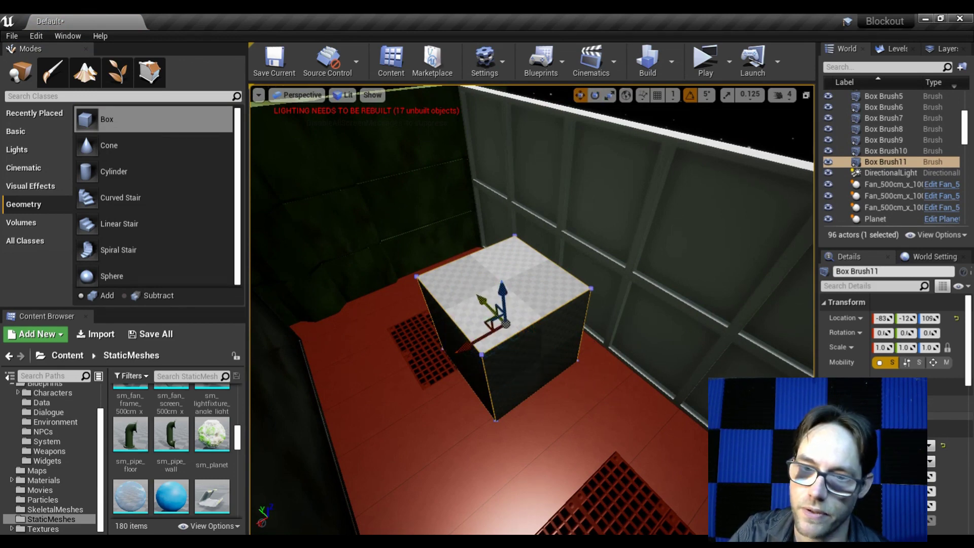
Step: Duplicate the box, shrink the copy, make it Subtractive and slide it through to cut a doorway
mouse_move(505, 323)
alt+mouse_down()
mouse_move(560, 388)
mouse_move(577, 426)
mouse_move(553, 409)
mouse_move(577, 396)
mouse_move(535, 354)
alt+mouse_up()
key(r)
drag(549, 422, 564, 409)
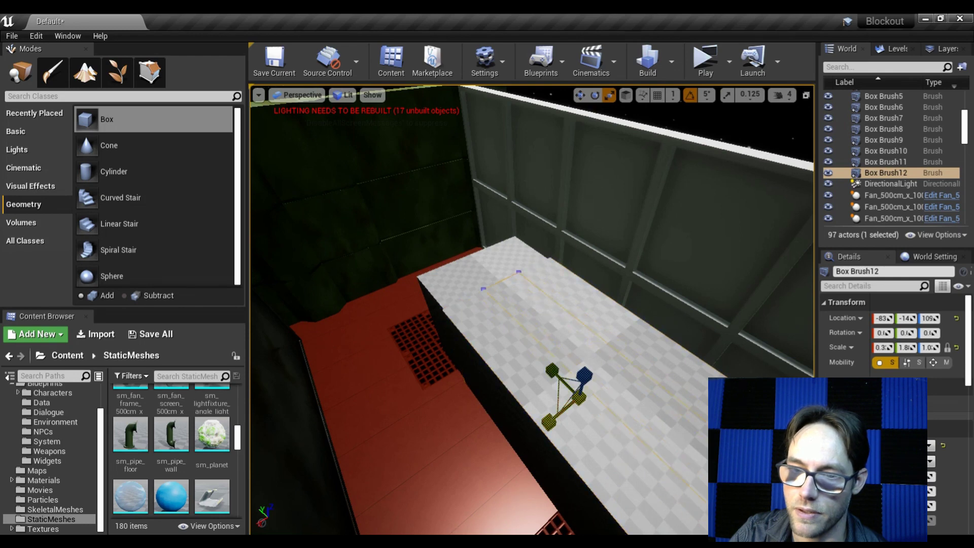
drag(584, 376, 579, 396)
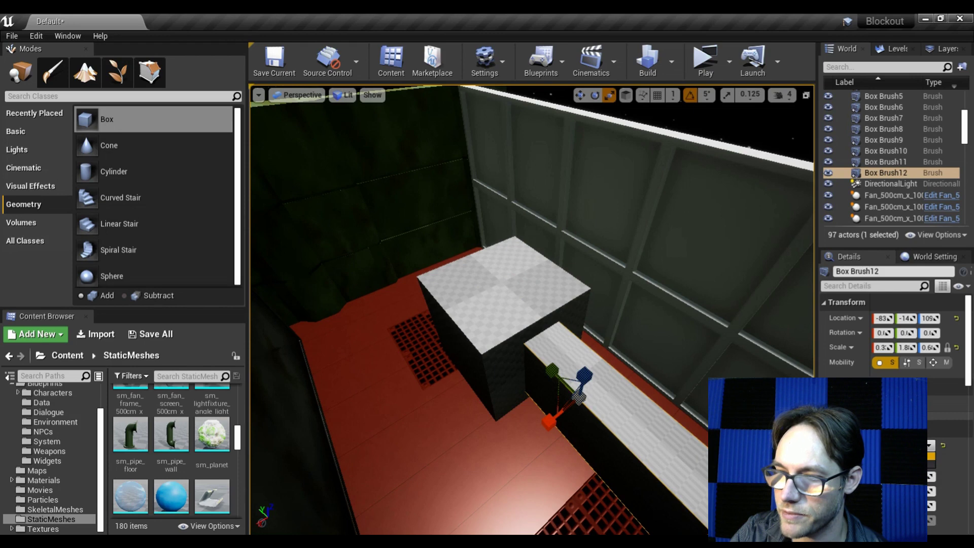
click(897, 464)
key(w)
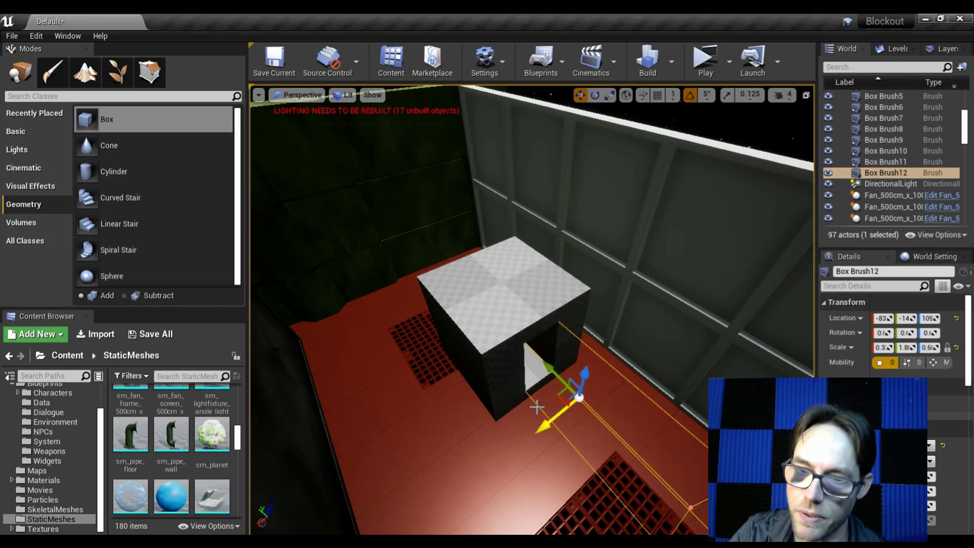
mouse_move(550, 376)
mouse_down()
mouse_move(491, 325)
mouse_move(498, 304)
mouse_up()
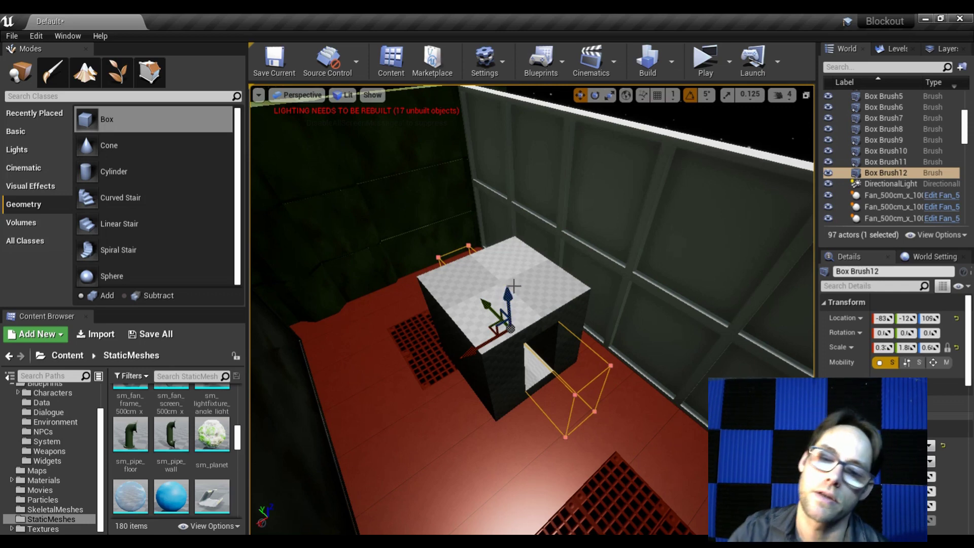
click(418, 439)
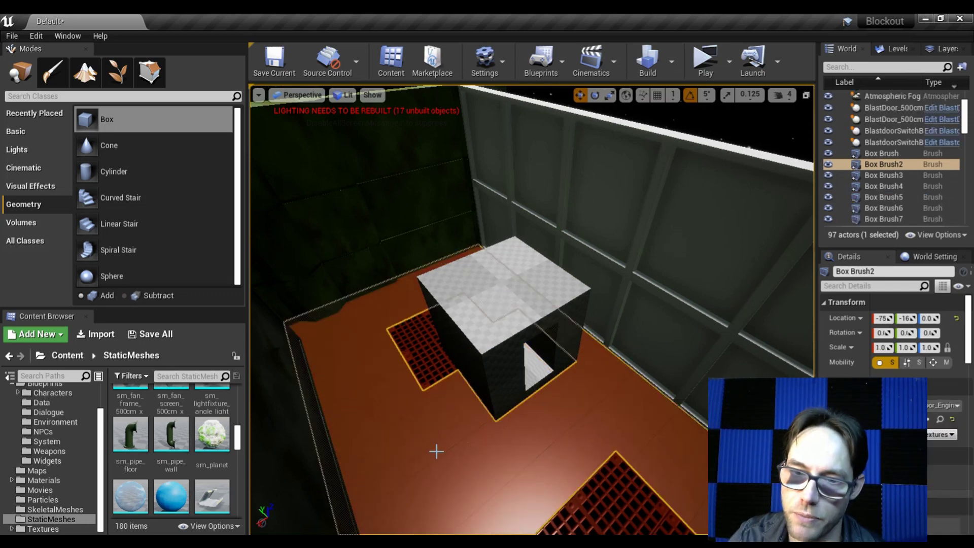
key(f)
click(479, 403)
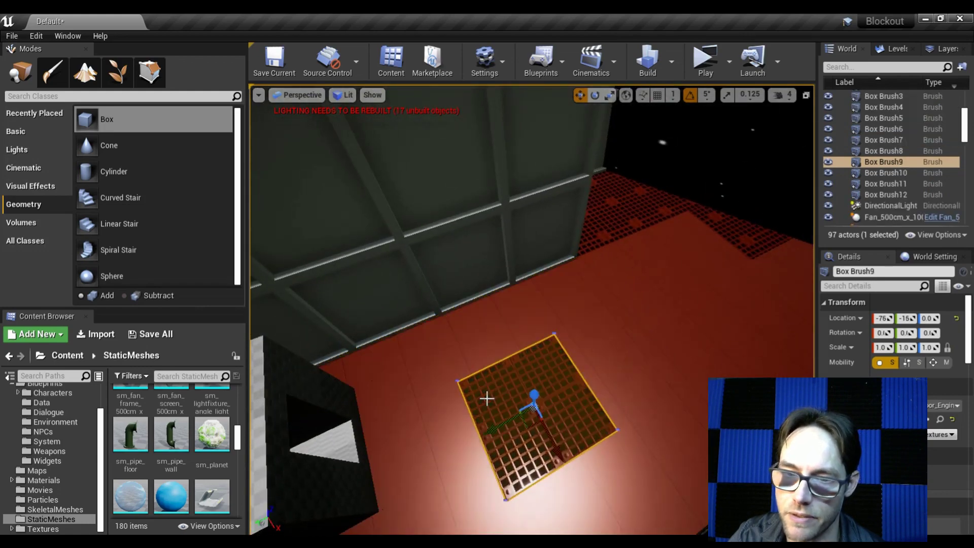
key(f)
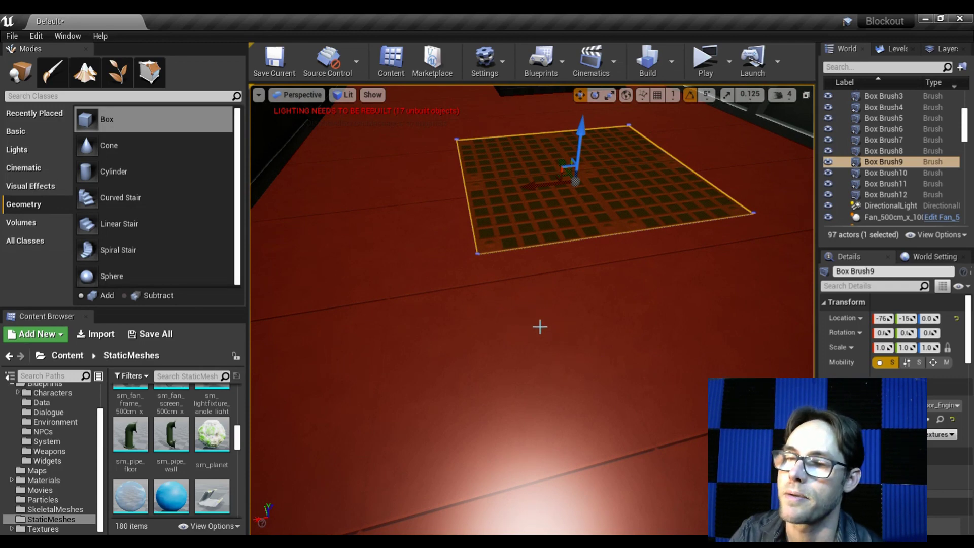
drag(539, 326, 675, 284)
drag(531, 328, 439, 311)
drag(515, 306, 393, 294)
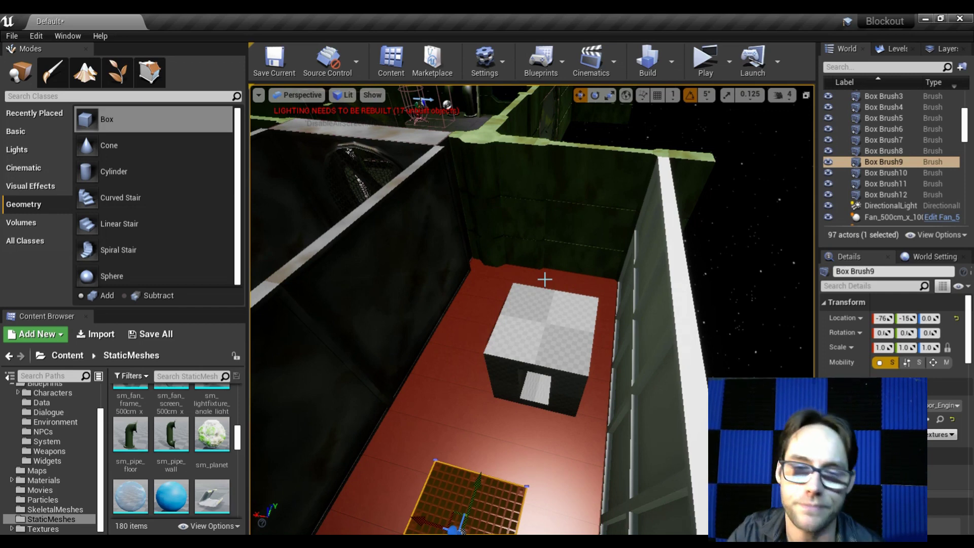
Step: Orbit and raise the camera to a wide view over the red room and corridor wall
mouse_move(533, 372)
mouse_down()
mouse_move(355, 363)
mouse_move(541, 373)
mouse_up()
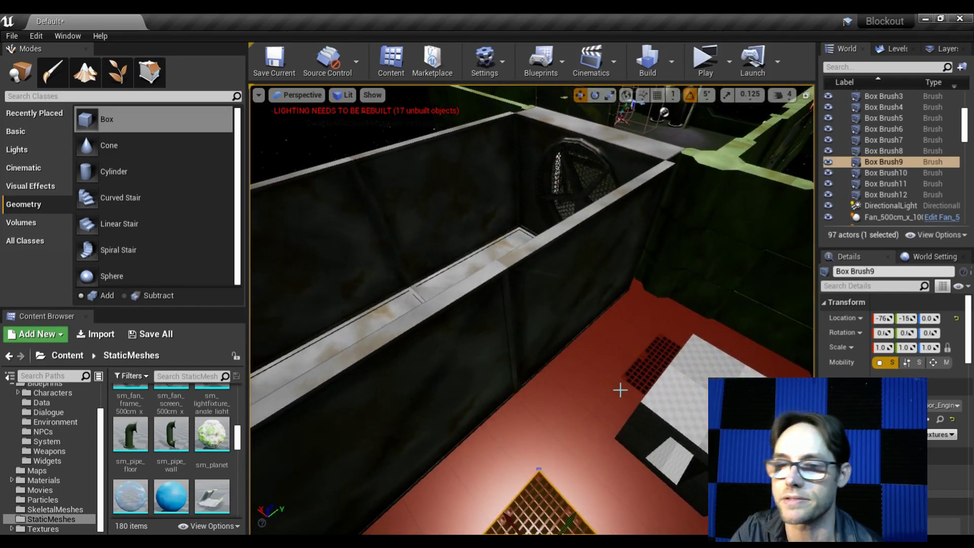
drag(620, 389, 620, 389)
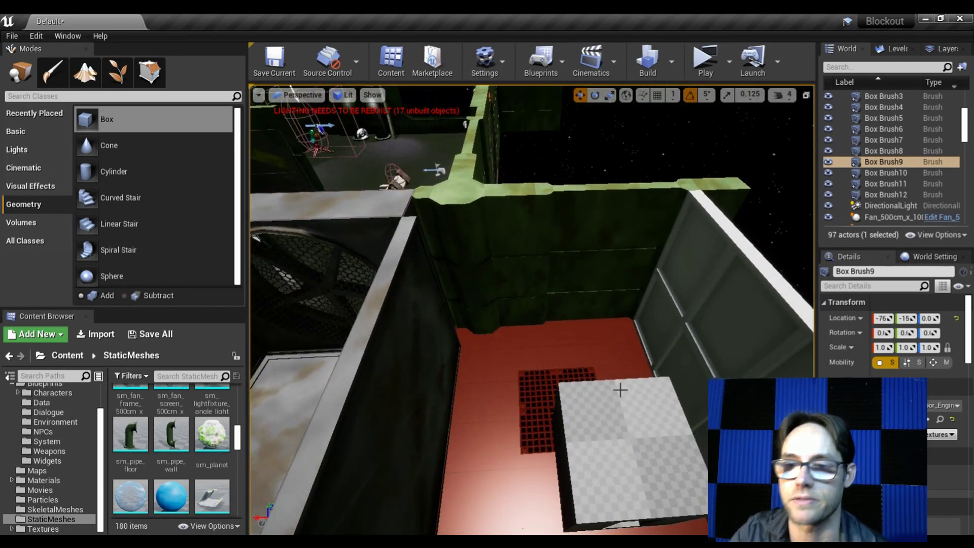
drag(646, 318, 645, 319)
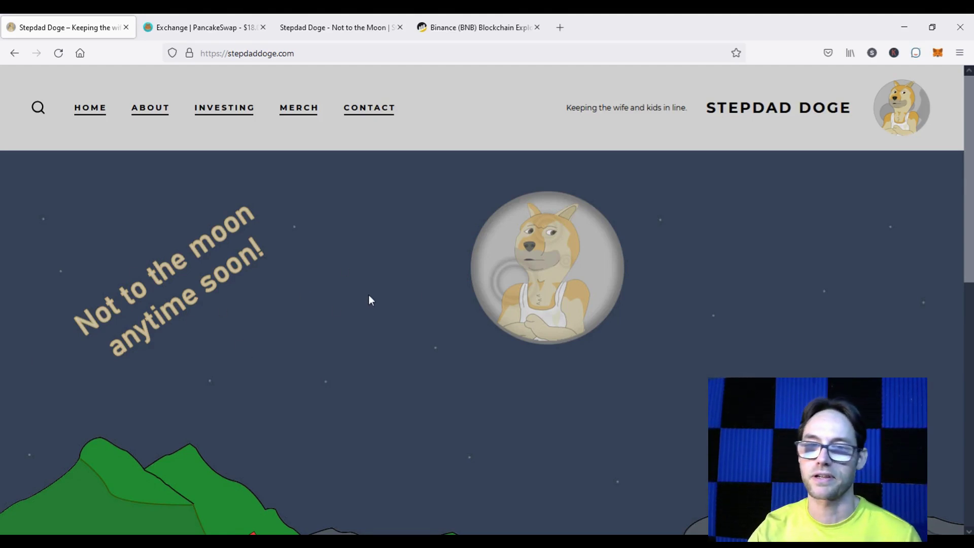
Step: Scroll the homepage, highlight the 'Keeping the wife and kids in line' tagline, then go to About
scroll(370, 299, down, 2)
scroll(371, 301, up, 2)
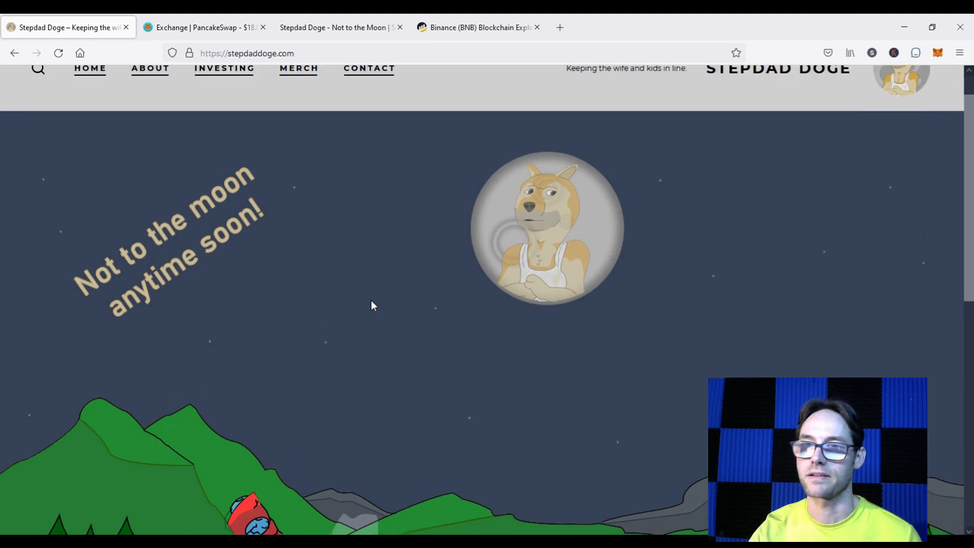
drag(602, 106, 686, 218)
scroll(629, 322, down, 2)
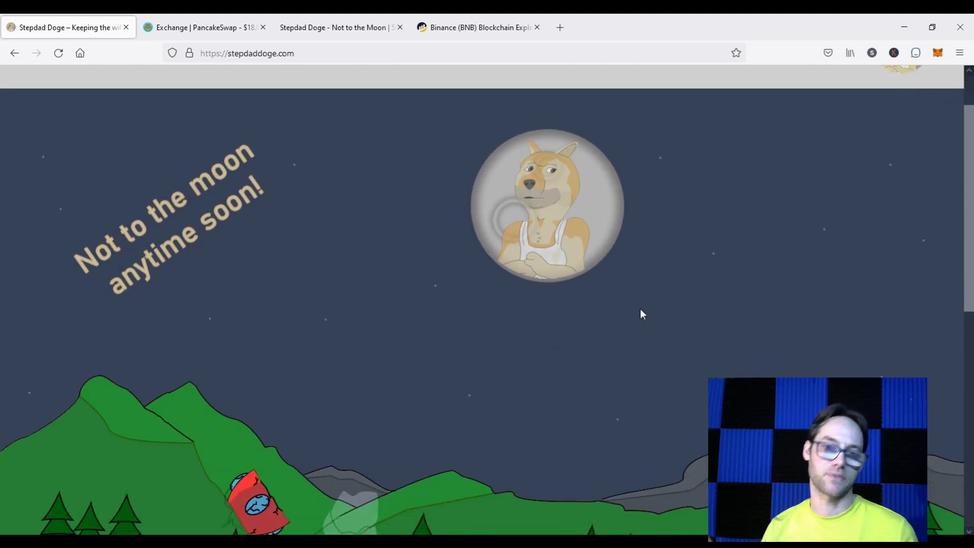
scroll(629, 310, up, 2)
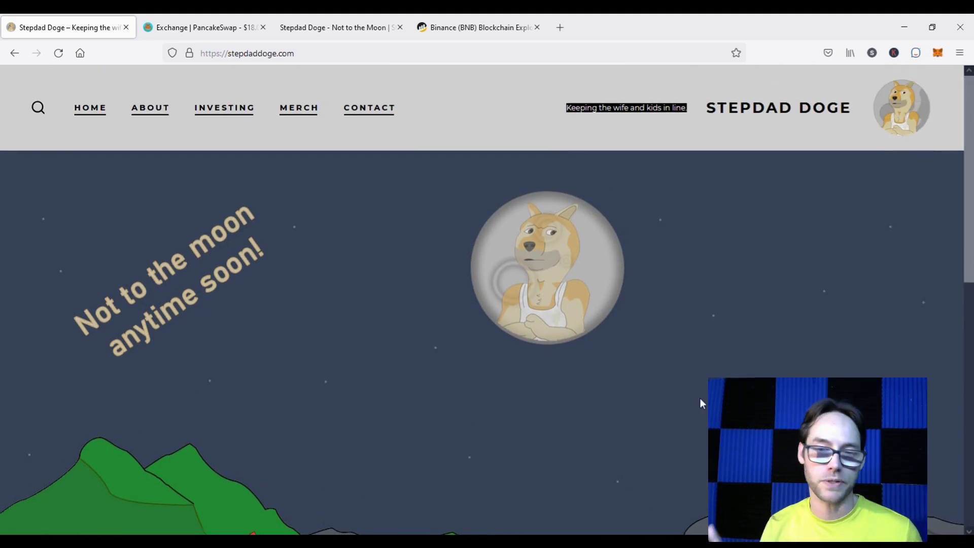
click(674, 436)
scroll(507, 394, down, 4)
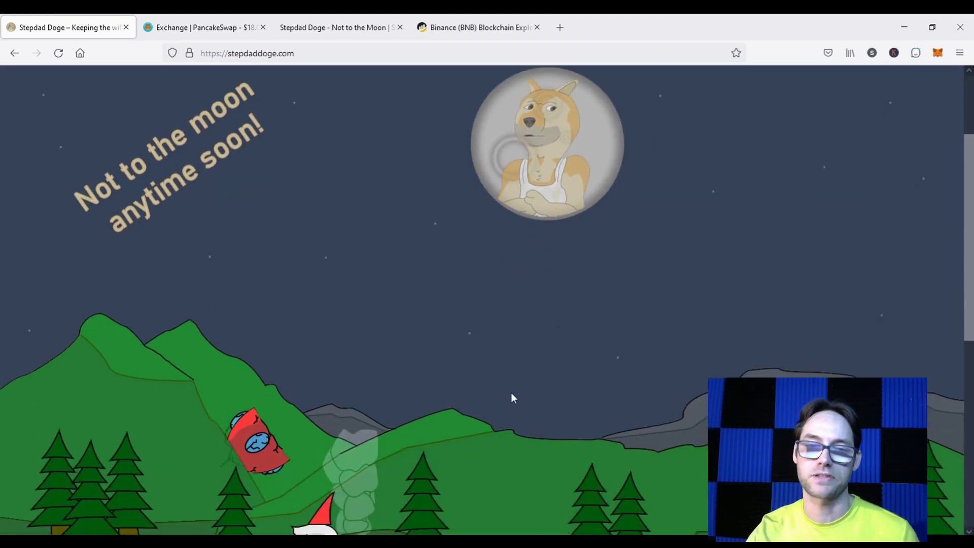
scroll(526, 385, up, 4)
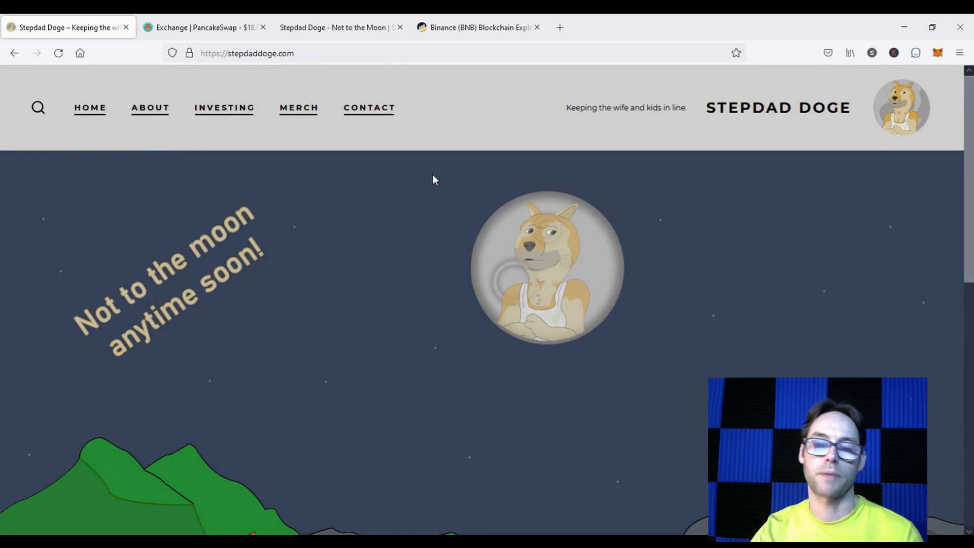
click(152, 111)
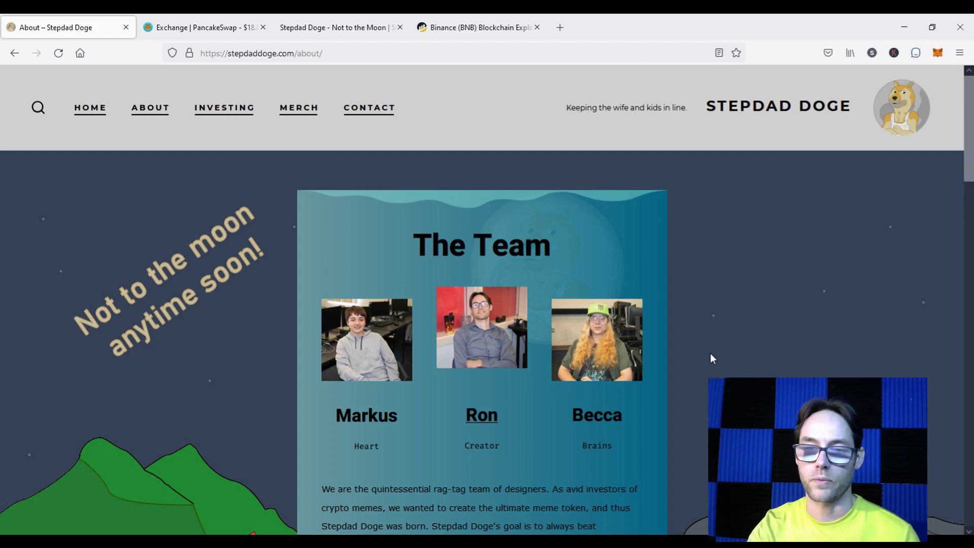
scroll(710, 358, down, 4)
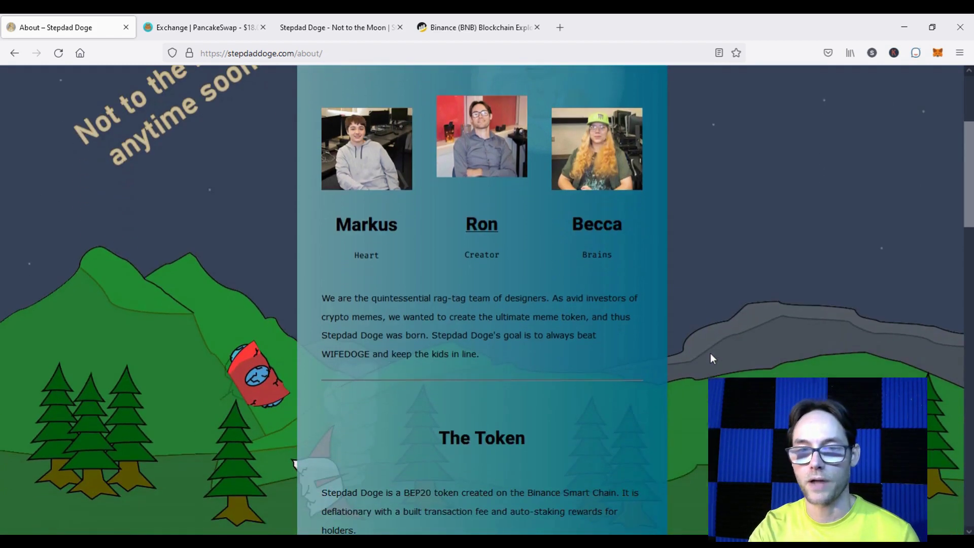
scroll(710, 358, down, 5)
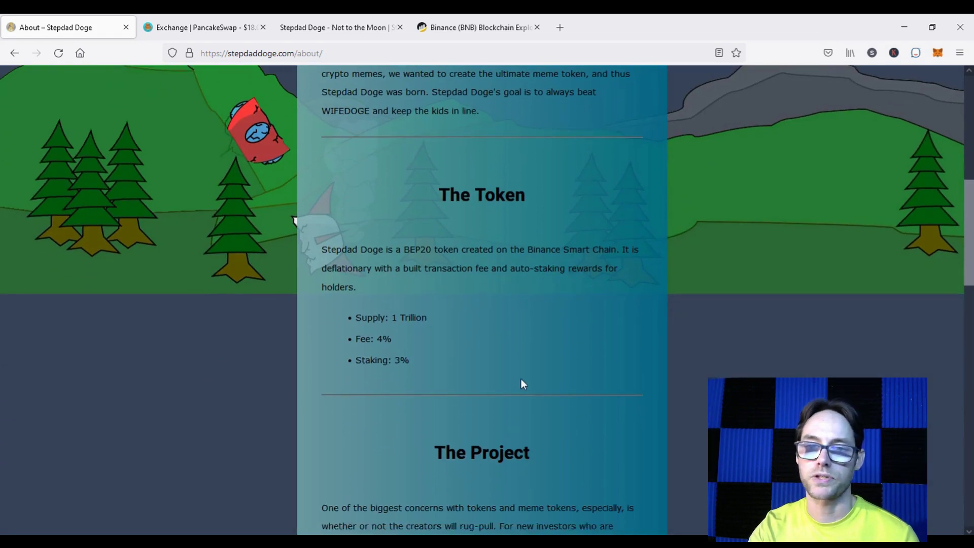
scroll(653, 382, down, 1)
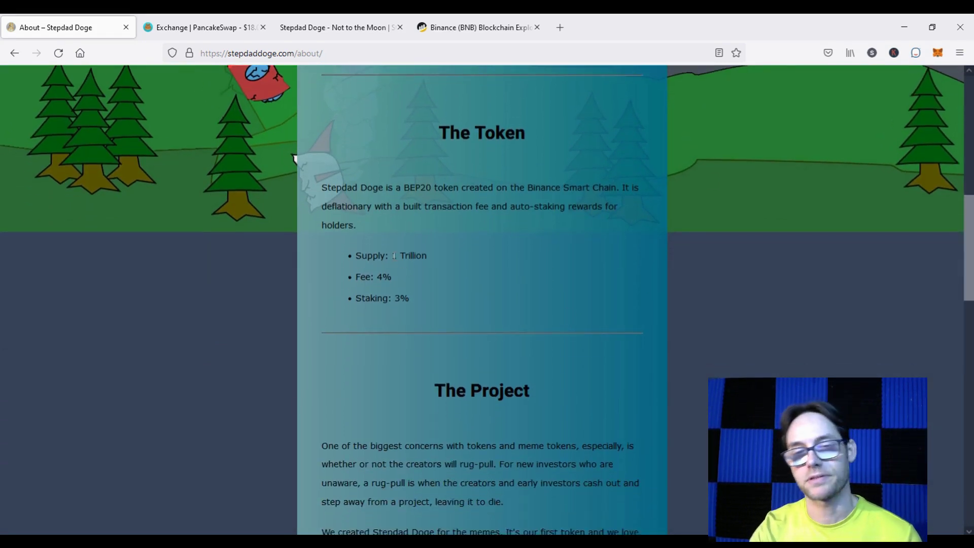
drag(392, 255, 434, 259)
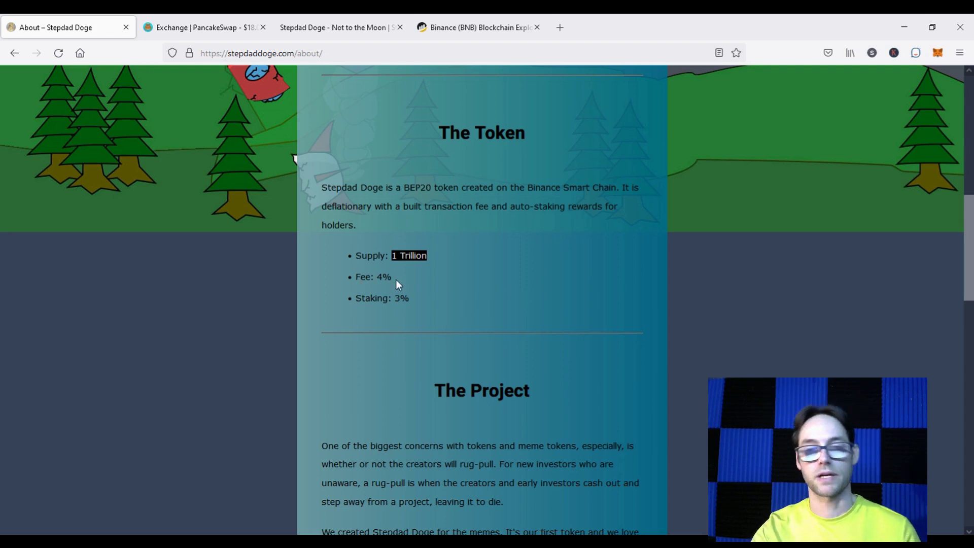
drag(397, 279, 359, 282)
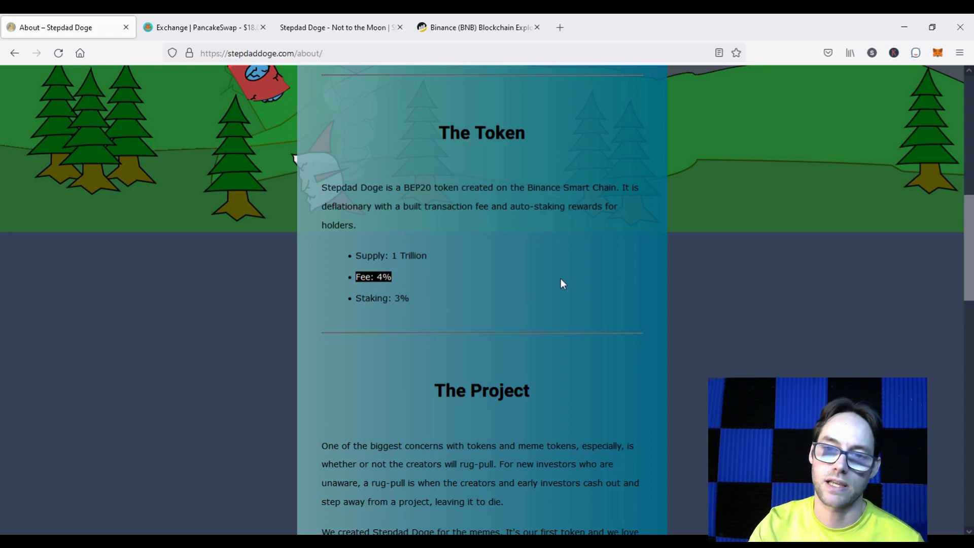
drag(410, 299, 375, 299)
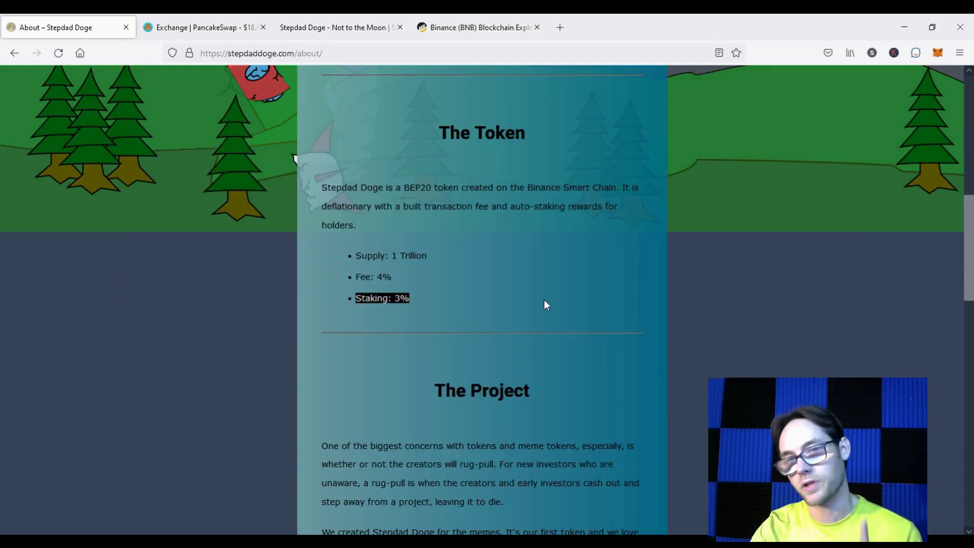
scroll(544, 299, up, 10)
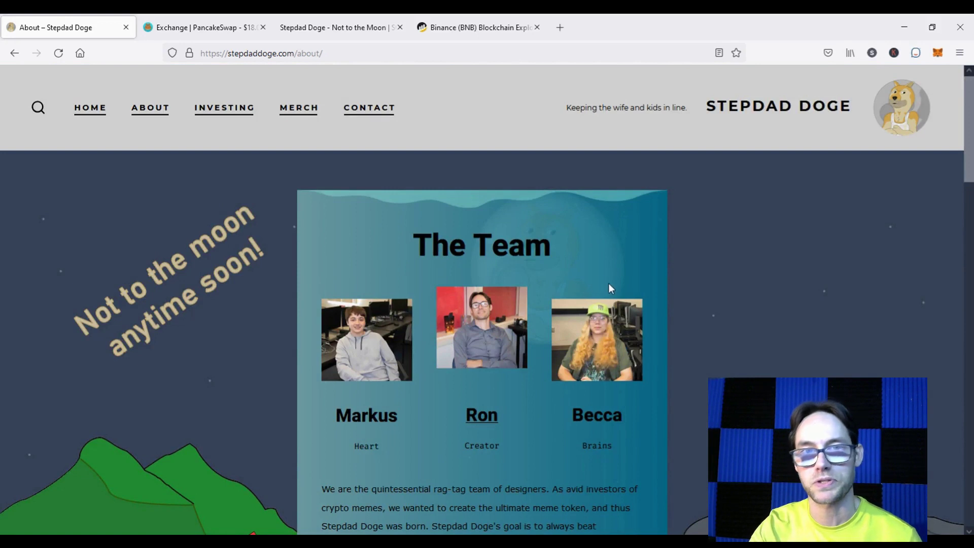
click(285, 113)
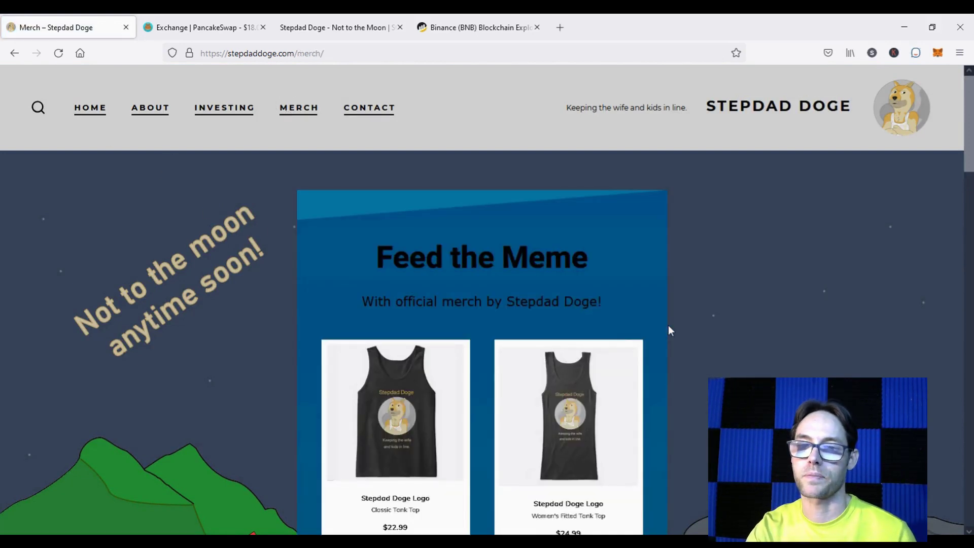
Step: Scroll the merch products and view the Not to the Moon tee's design
scroll(640, 294, down, 5)
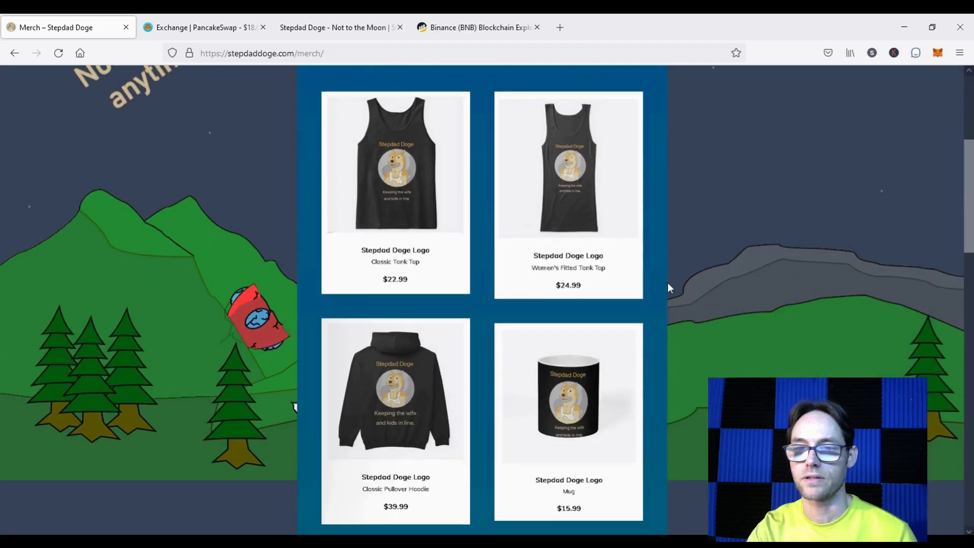
scroll(667, 282, down, 5)
scroll(667, 282, up, 6)
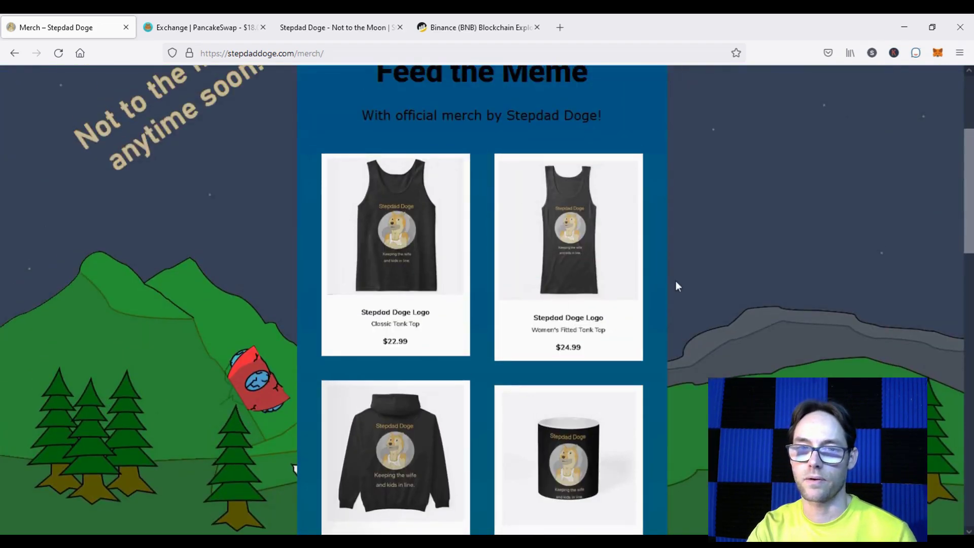
scroll(675, 284, down, 14)
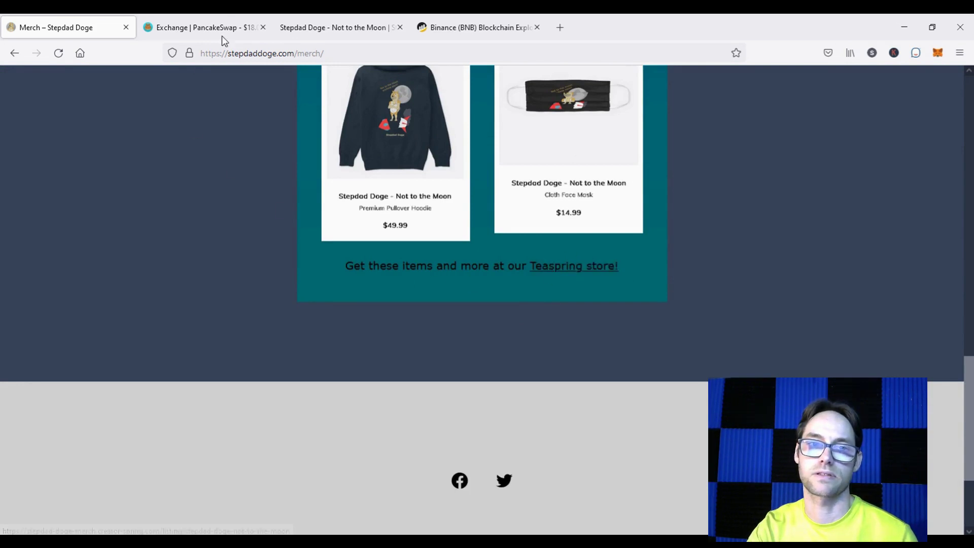
click(350, 23)
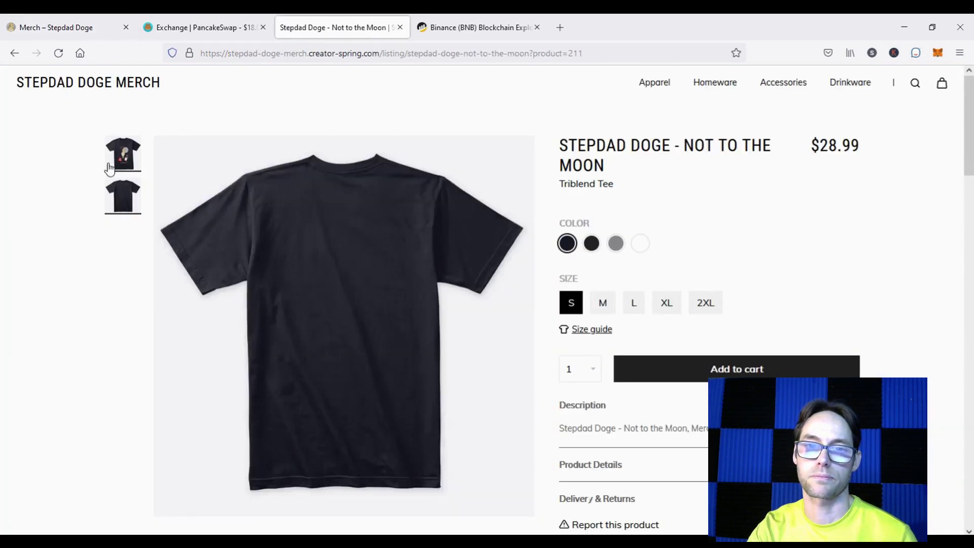
click(129, 207)
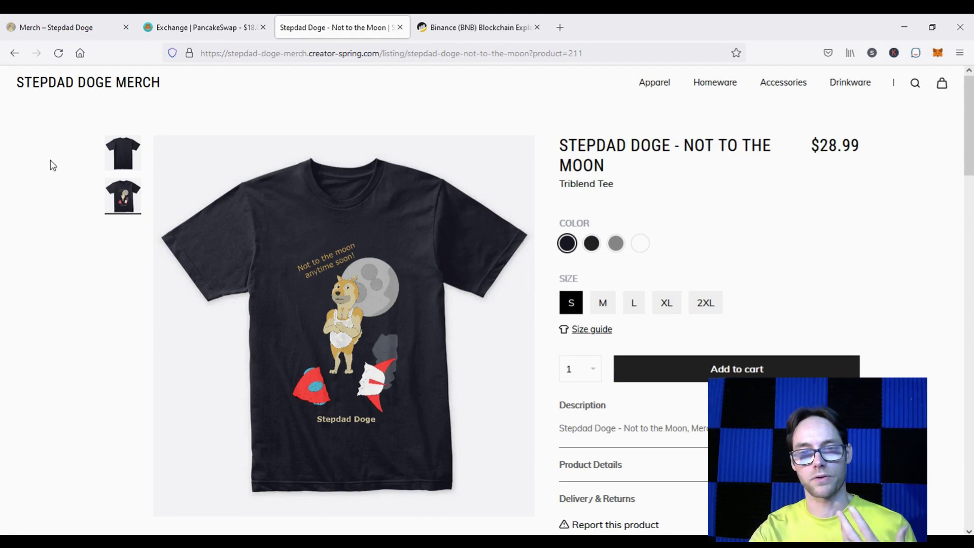
Step: Return to the Merch tab, scroll back to the top, and reopen the About page
click(60, 23)
scroll(225, 334, up, 5)
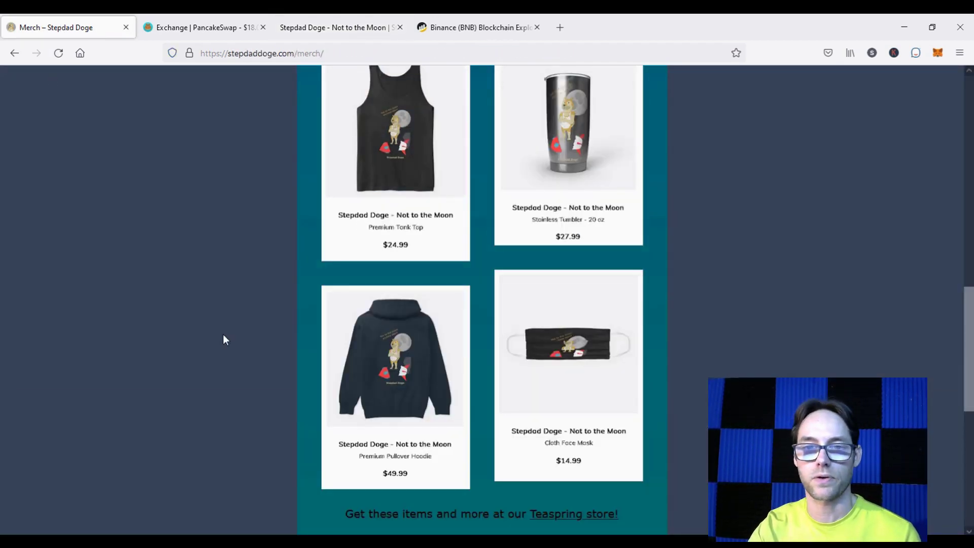
scroll(222, 352, up, 10)
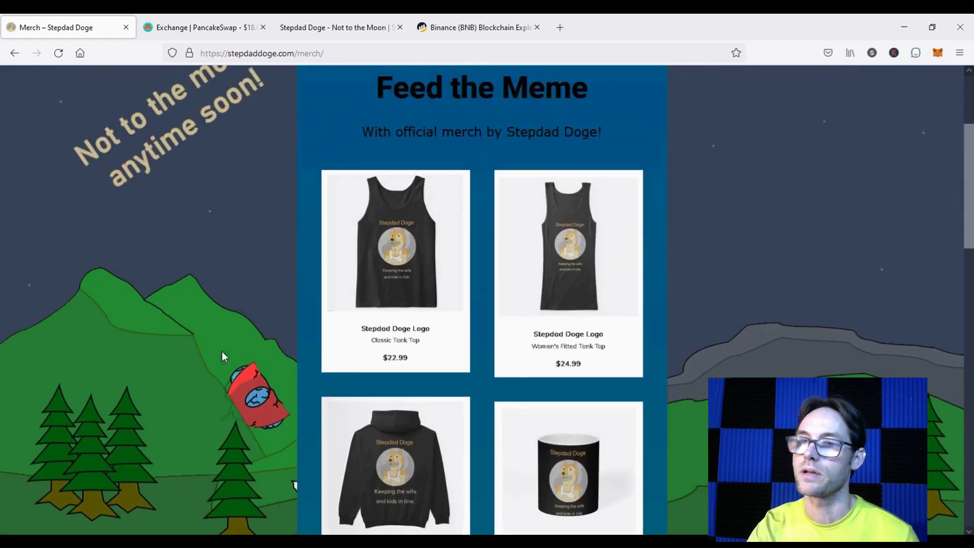
scroll(222, 352, up, 5)
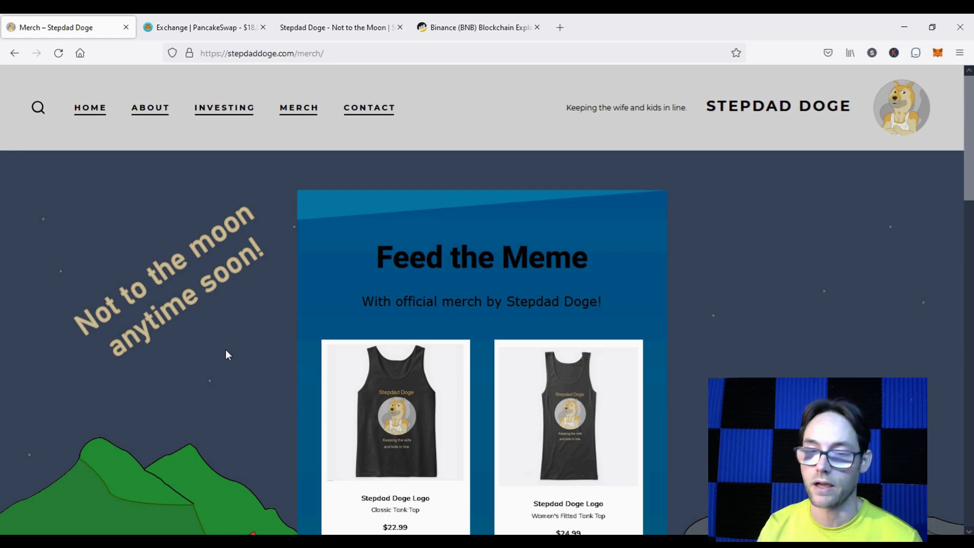
click(148, 109)
Step: Scroll the About page and glance at the BscScan explorer before returning to the site
scroll(298, 300, down, 3)
scroll(254, 288, down, 10)
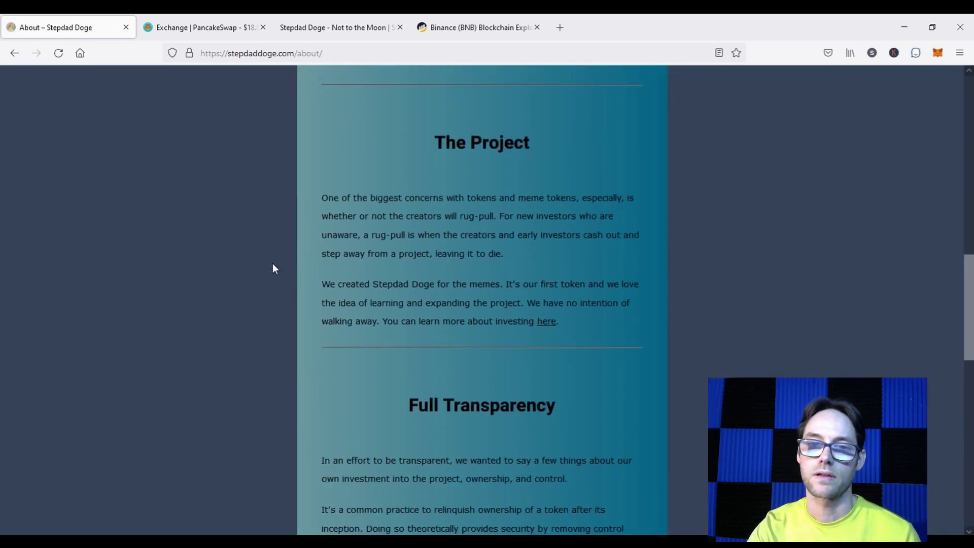
scroll(311, 287, down, 8)
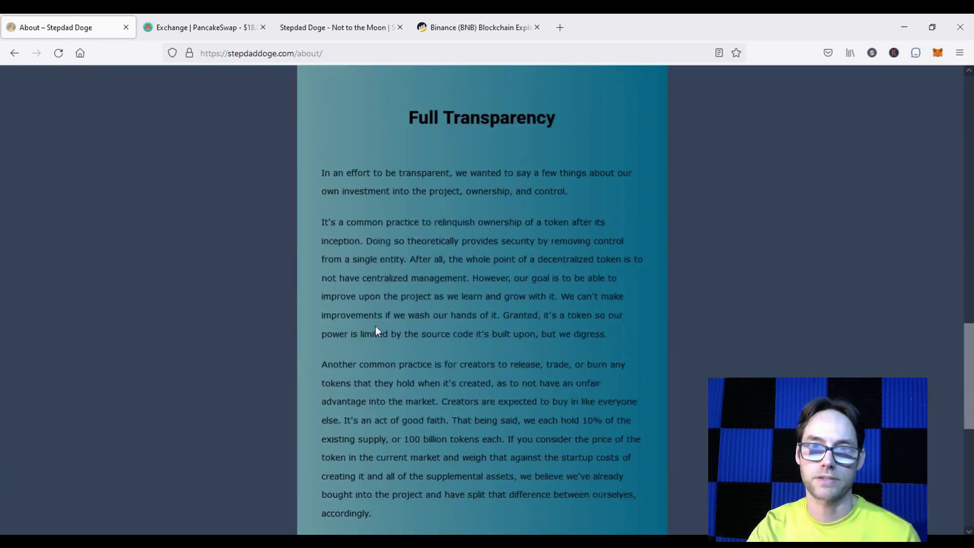
scroll(281, 320, up, 15)
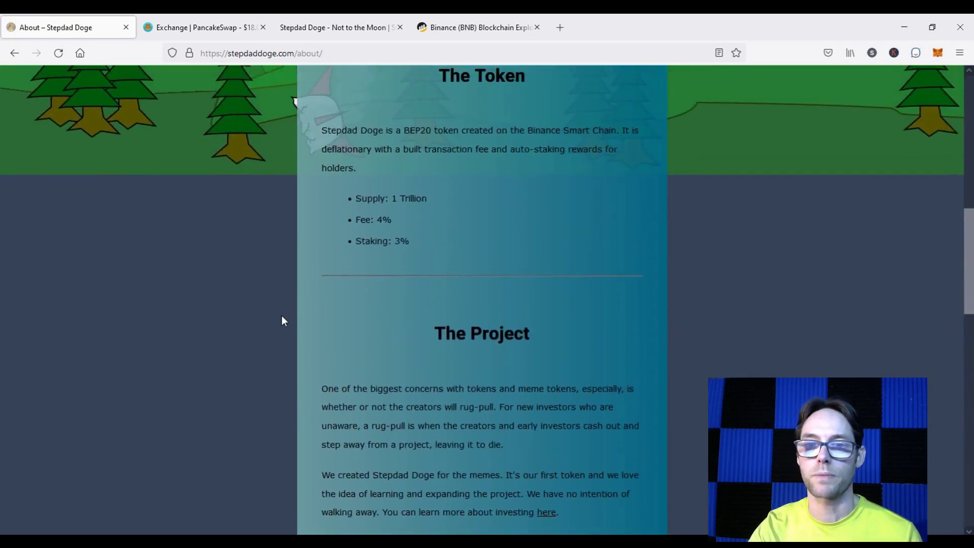
scroll(282, 320, up, 5)
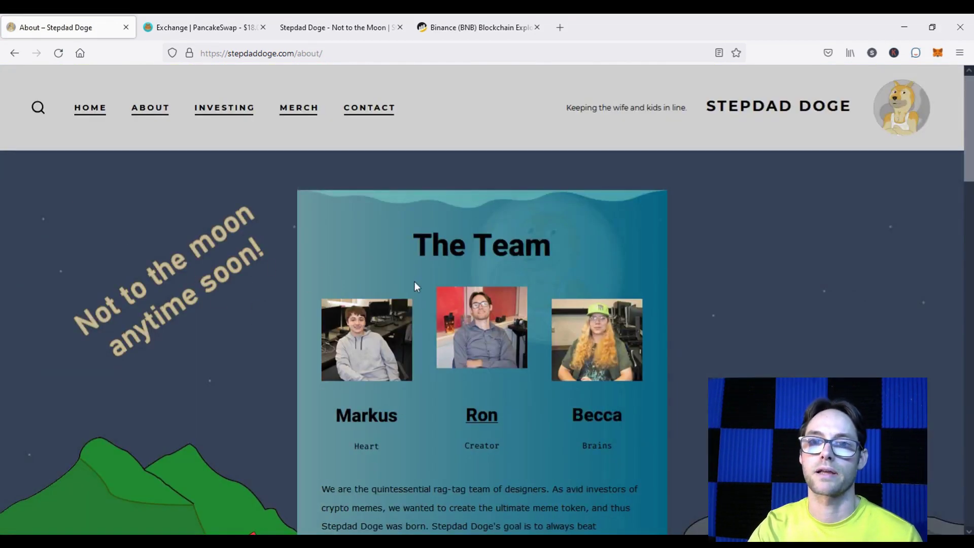
click(463, 31)
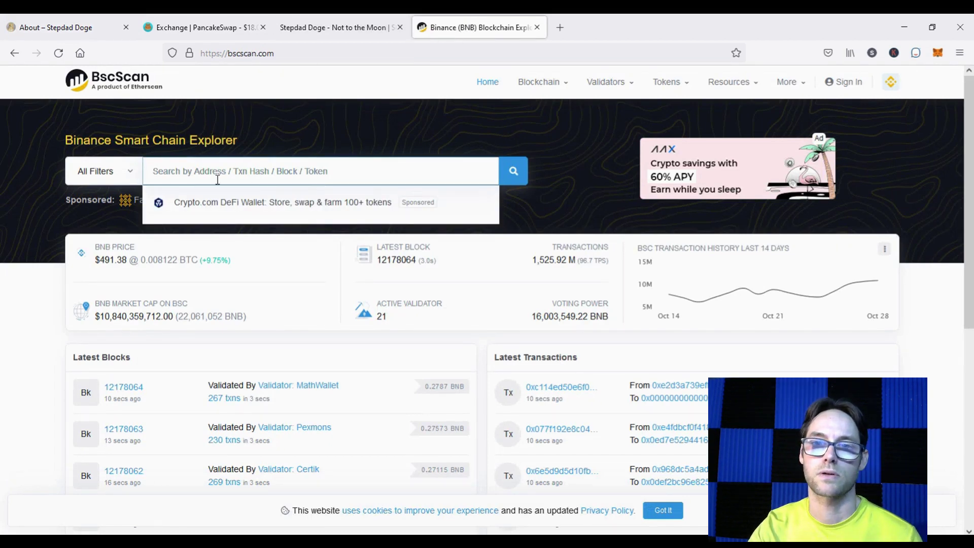
click(57, 30)
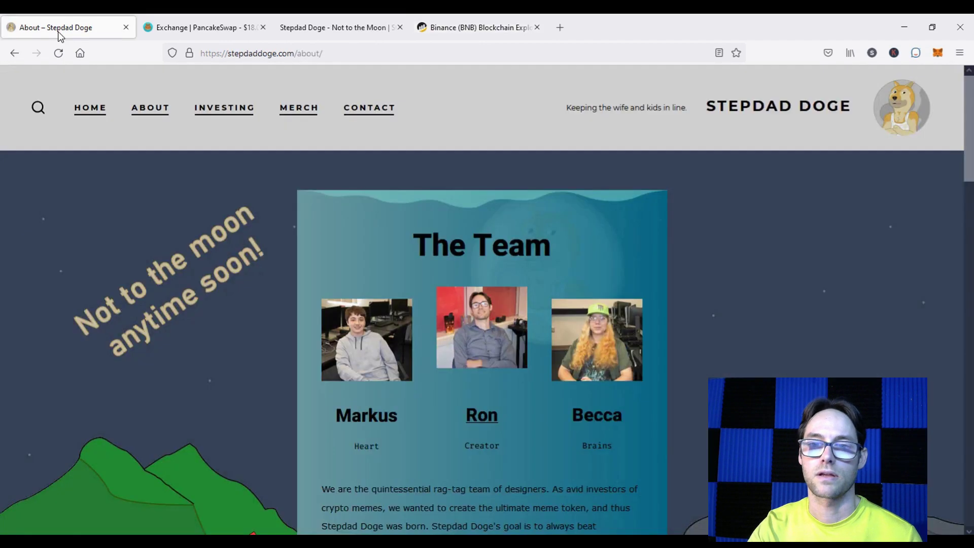
Step: On the Investing page, select the token's contract address under Where to Buy, then switch to BscScan
click(224, 108)
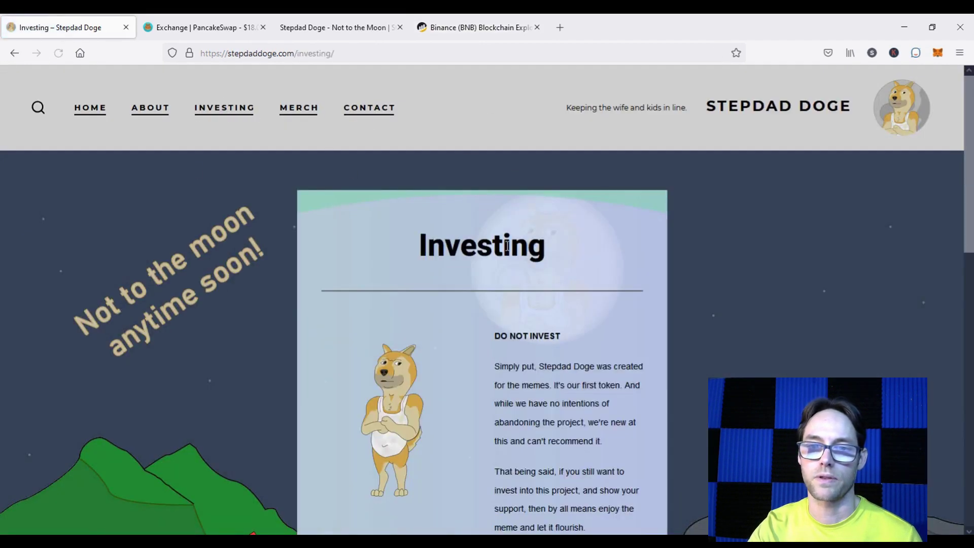
scroll(490, 247, down, 3)
scroll(490, 247, down, 6)
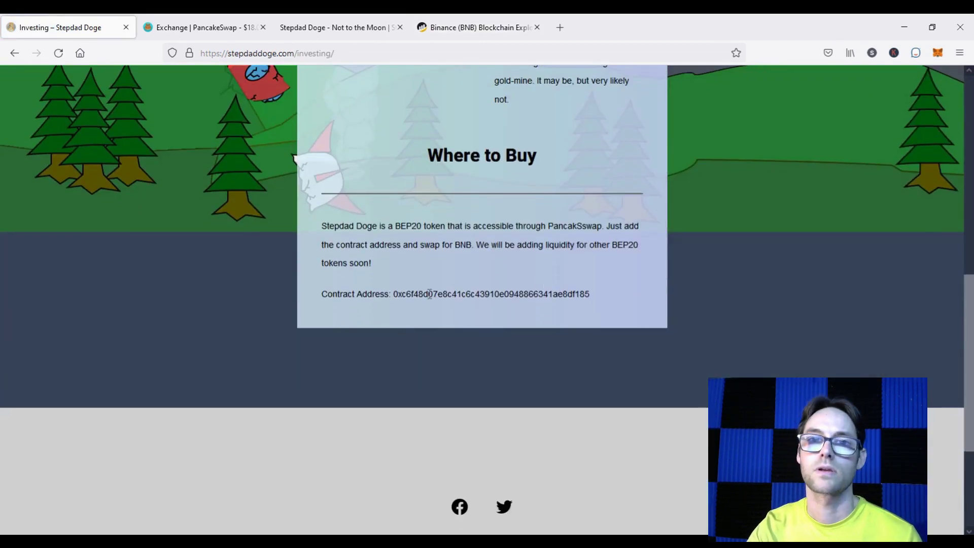
double_click(419, 295)
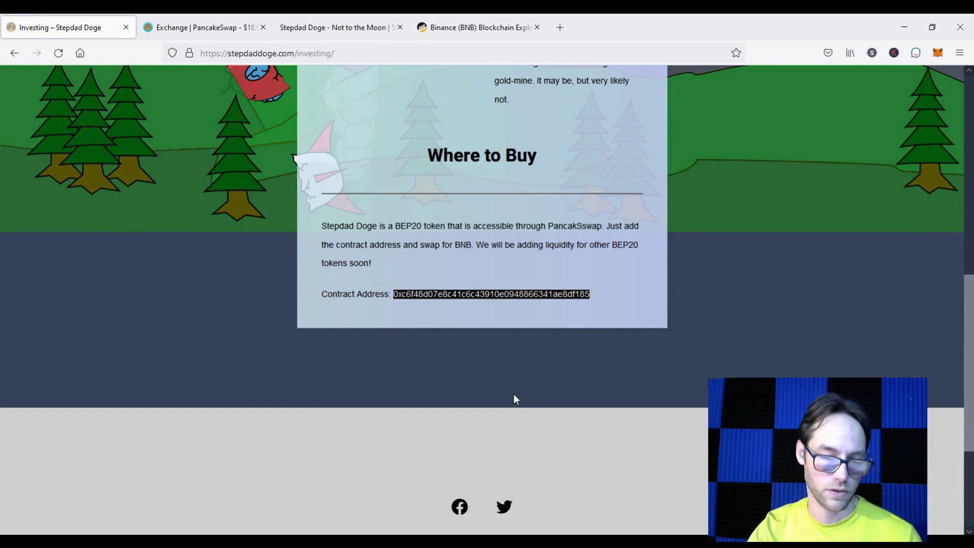
click(454, 28)
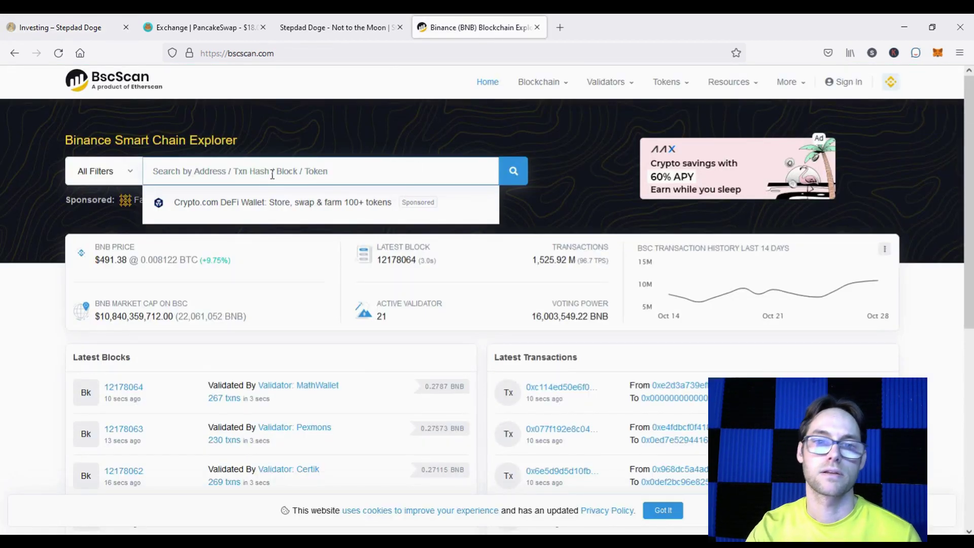
Step: Search BscScan for the Stepdad Doge contract address and look over its transactions
key(ctrl+v)
key(Return)
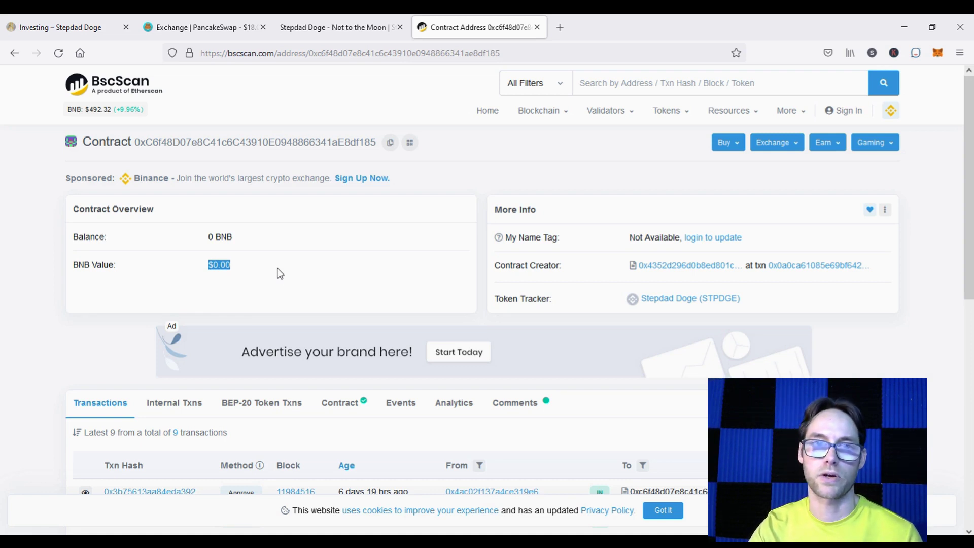
scroll(280, 273, down, 7)
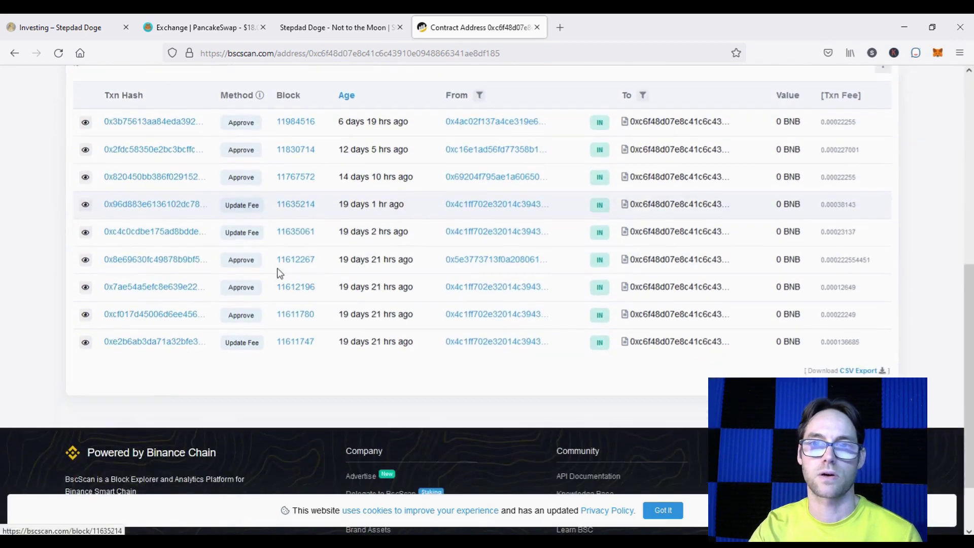
scroll(290, 344, up, 3)
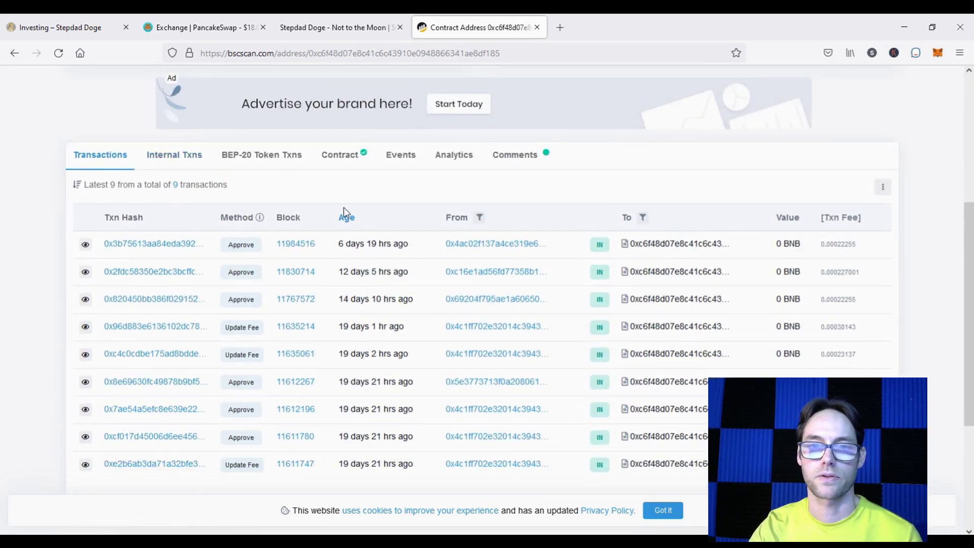
scroll(345, 213, up, 1)
scroll(345, 213, up, 3)
scroll(315, 228, down, 6)
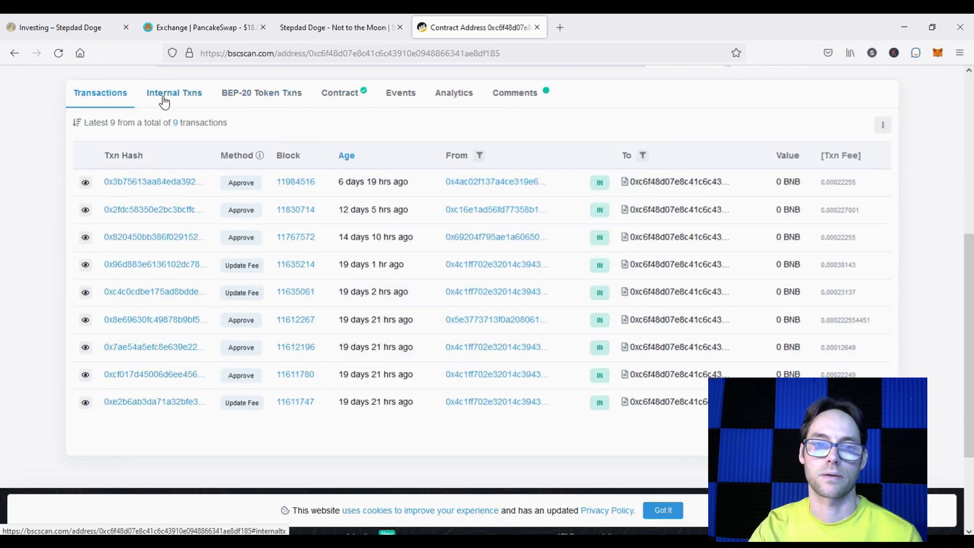
Step: Show the contract's verified CoinToken source code on the Contract tab
click(341, 97)
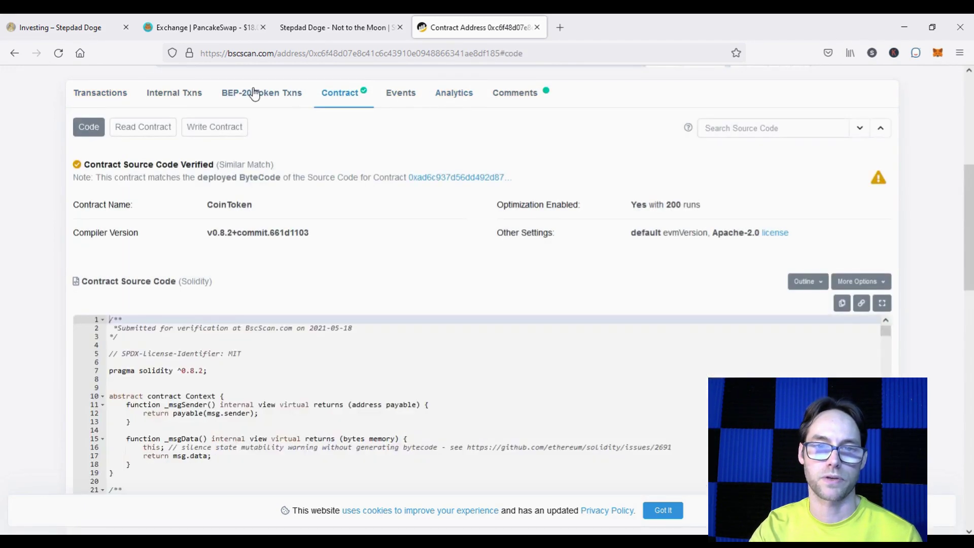
scroll(249, 349, down, 10)
scroll(56, 403, down, 5)
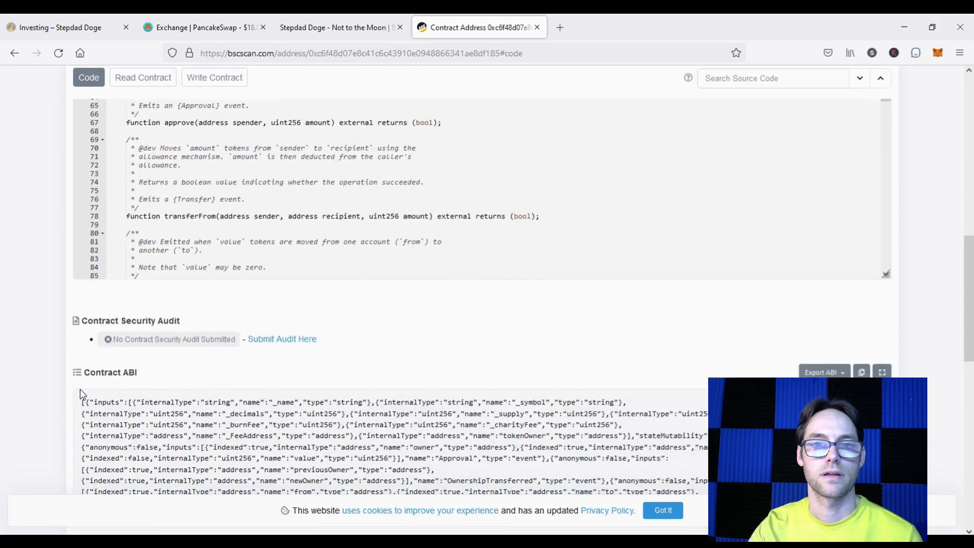
scroll(63, 397, down, 3)
scroll(58, 391, up, 10)
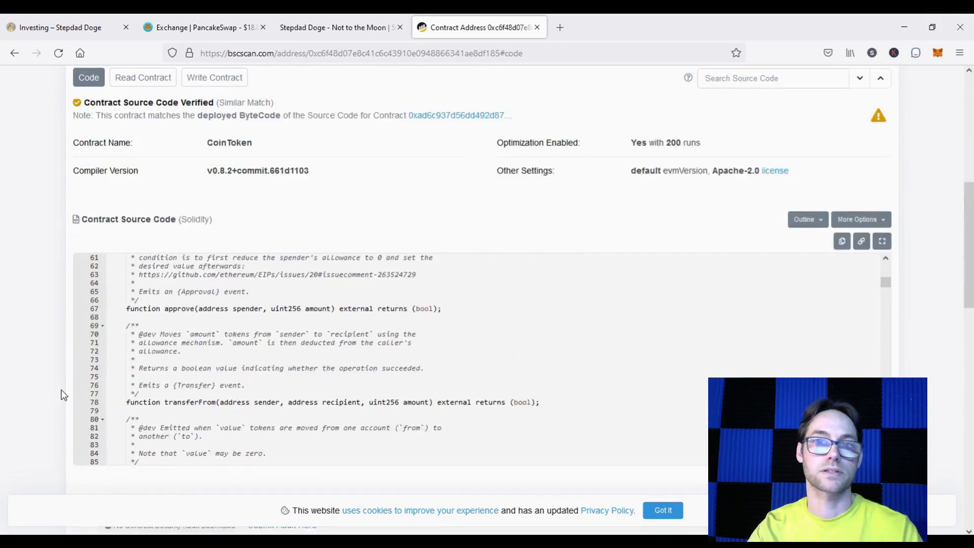
scroll(63, 395, up, 1)
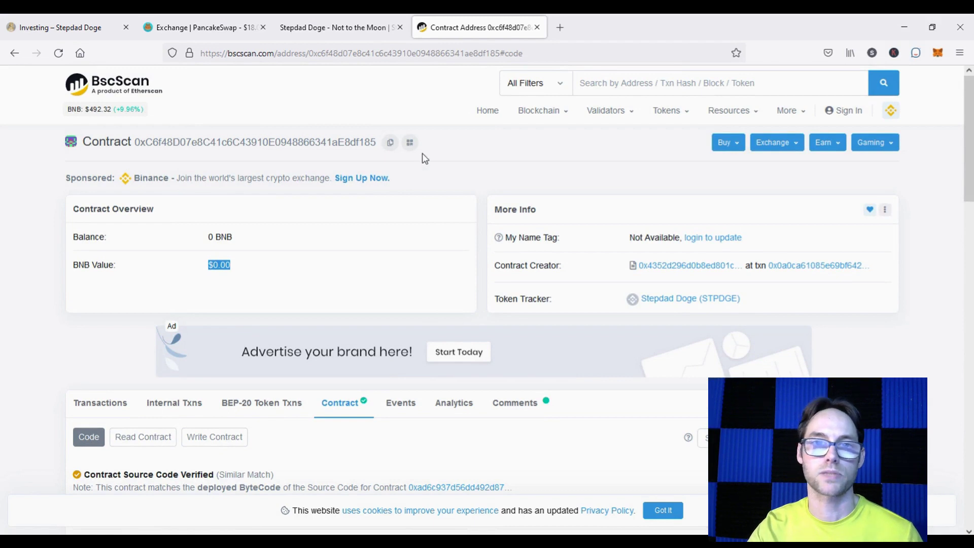
click(196, 32)
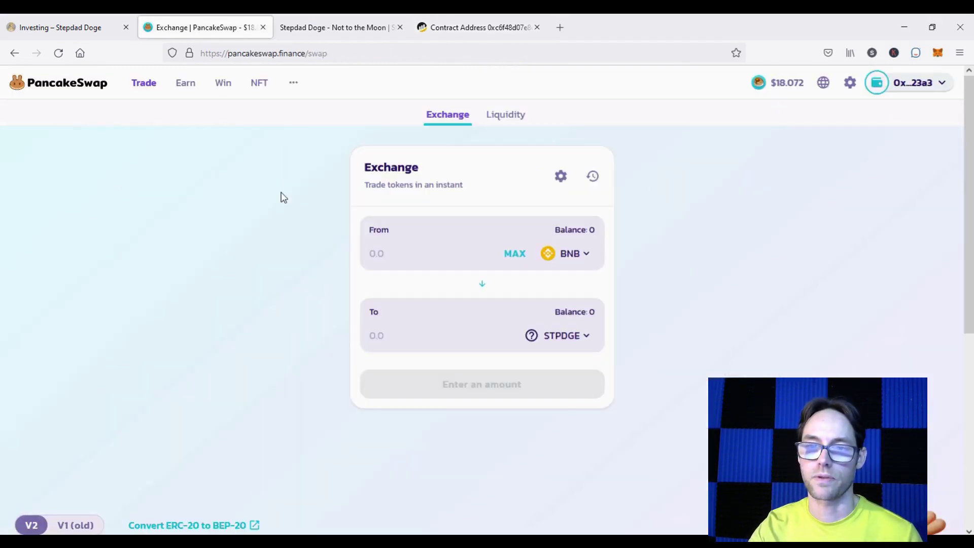
Step: Paste the contract address into the receiving-side token search to set the BNB-to-STPDGE swap
click(583, 336)
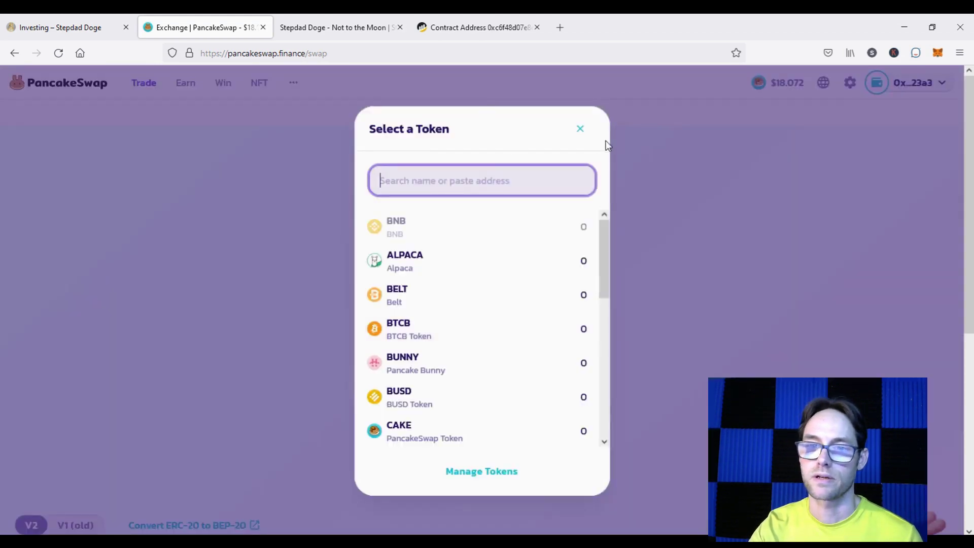
click(585, 131)
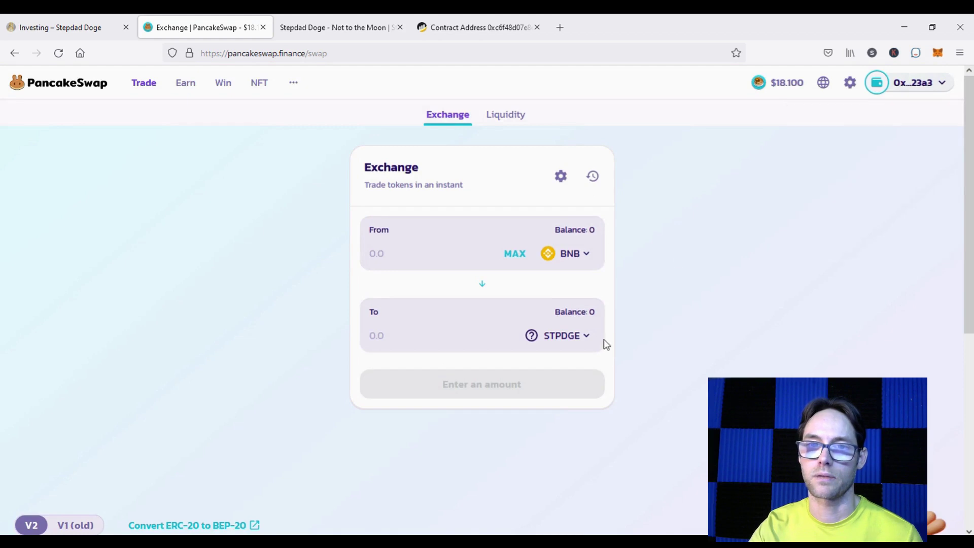
click(584, 338)
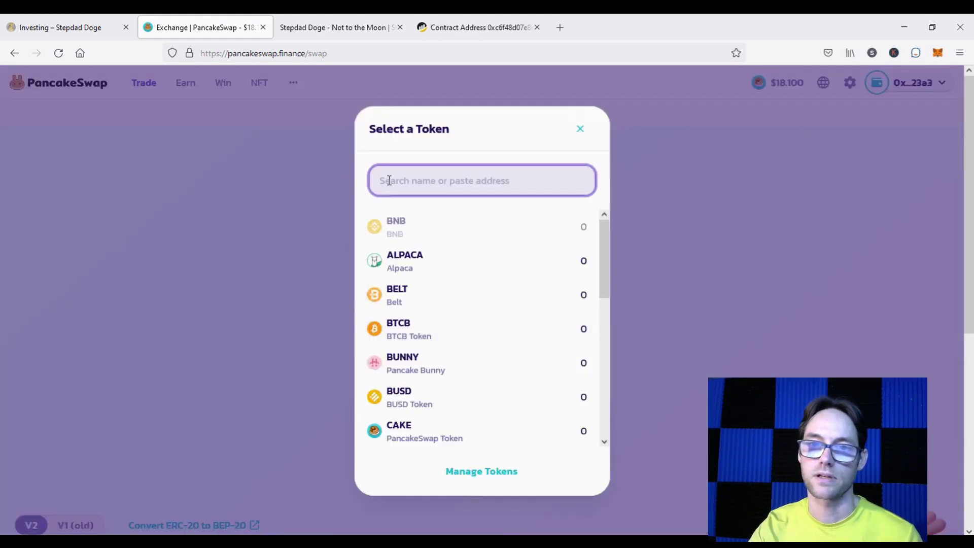
key(ctrl+v)
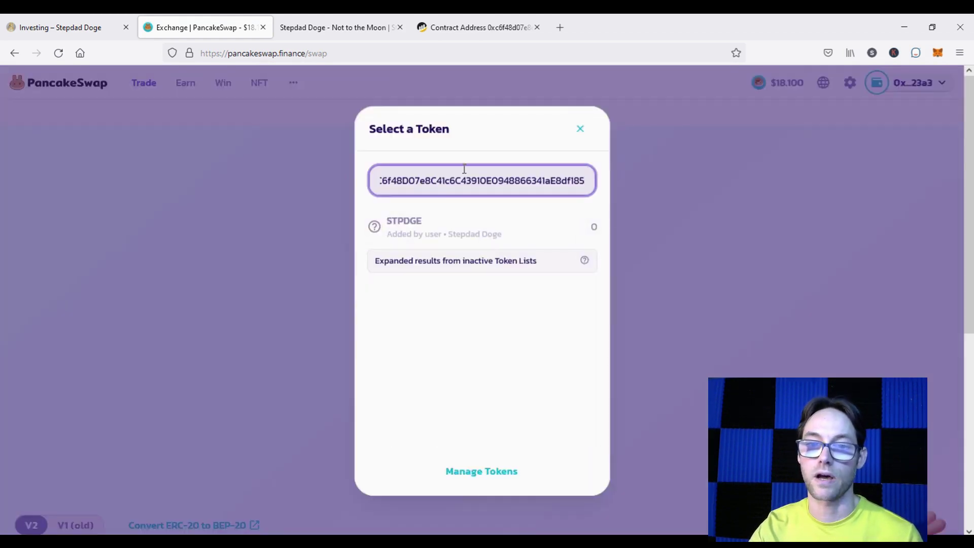
click(439, 224)
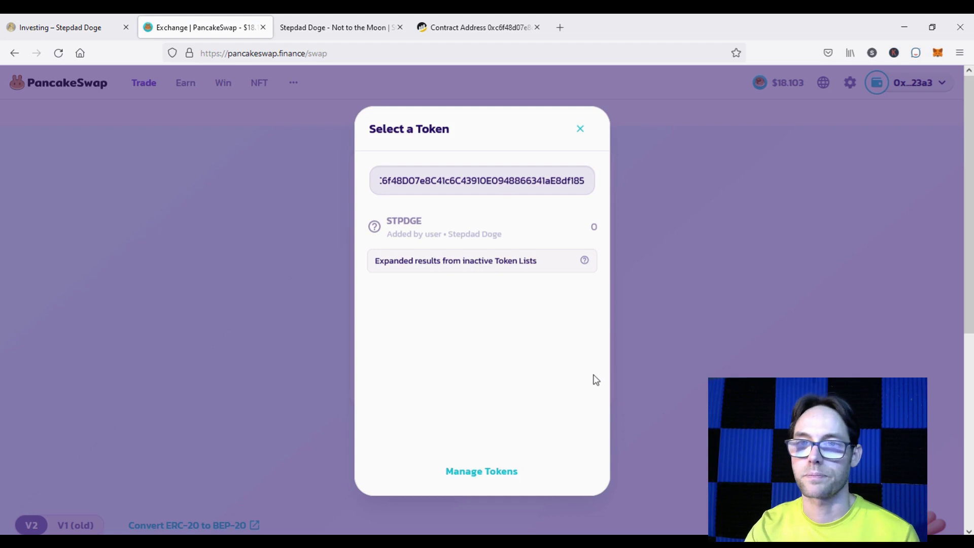
click(581, 130)
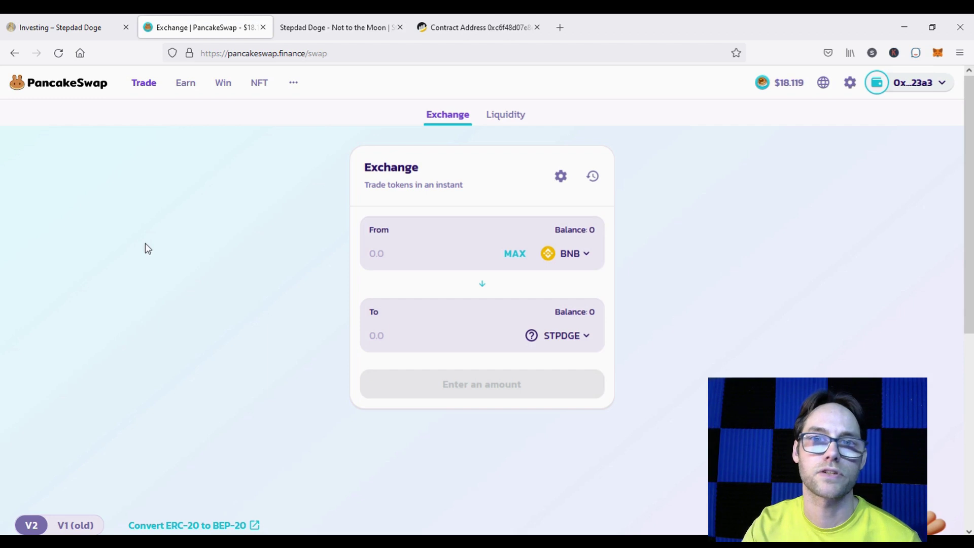
Step: Highlight the DO NOT INVEST and not-a-gold-mine warnings on the Investing page
click(71, 20)
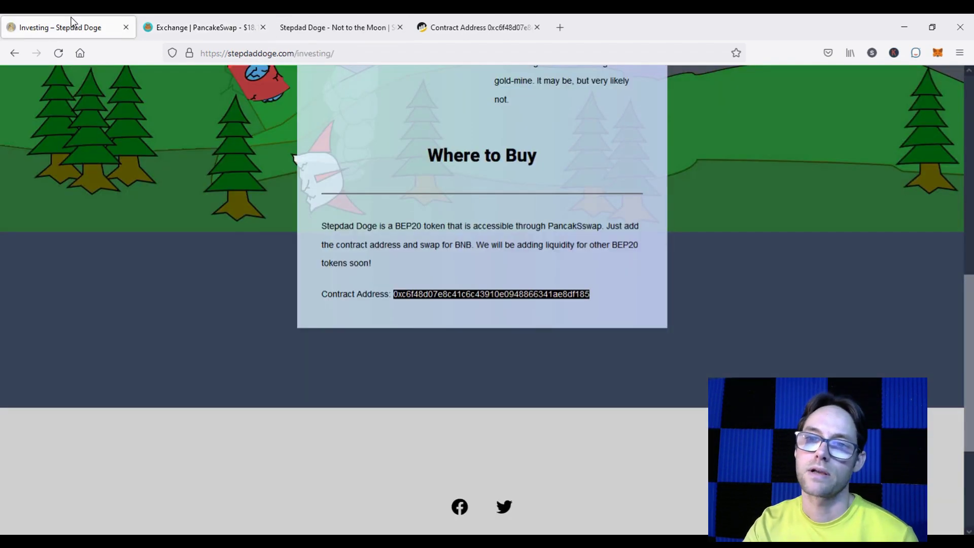
scroll(246, 265, up, 6)
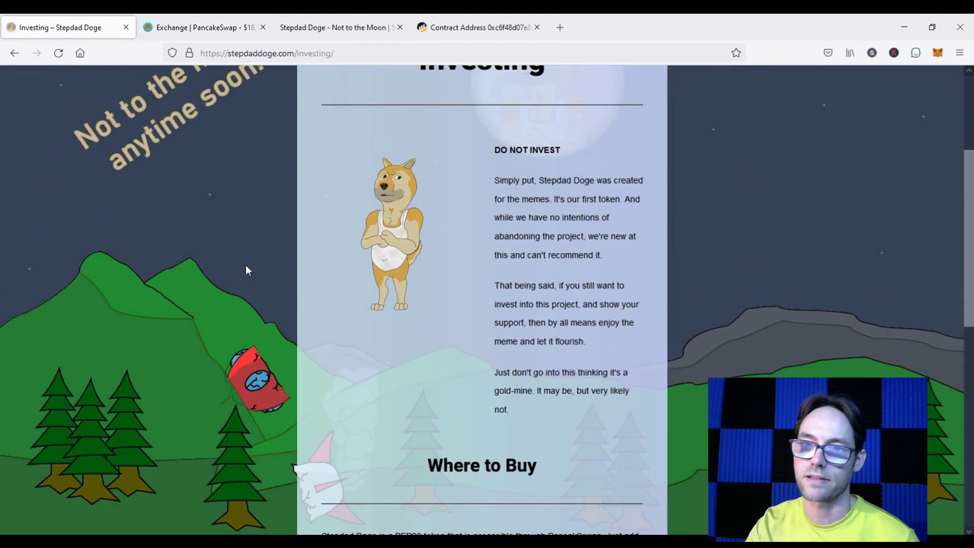
drag(494, 150, 580, 154)
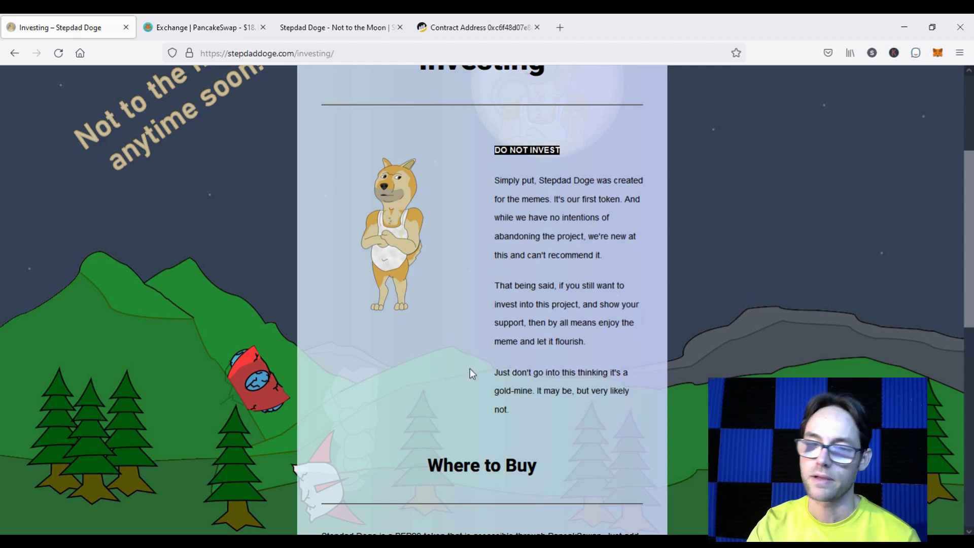
drag(522, 413, 495, 373)
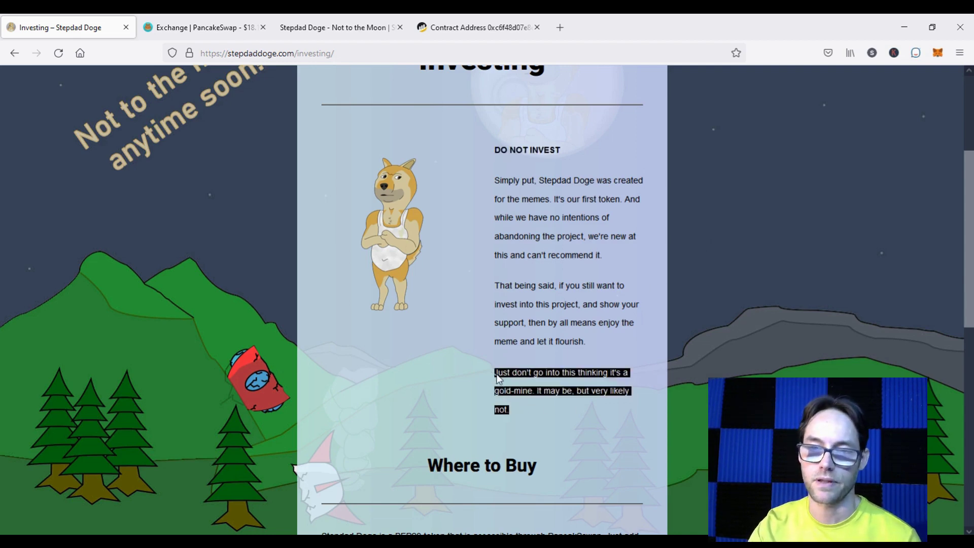
scroll(598, 342, down, 4)
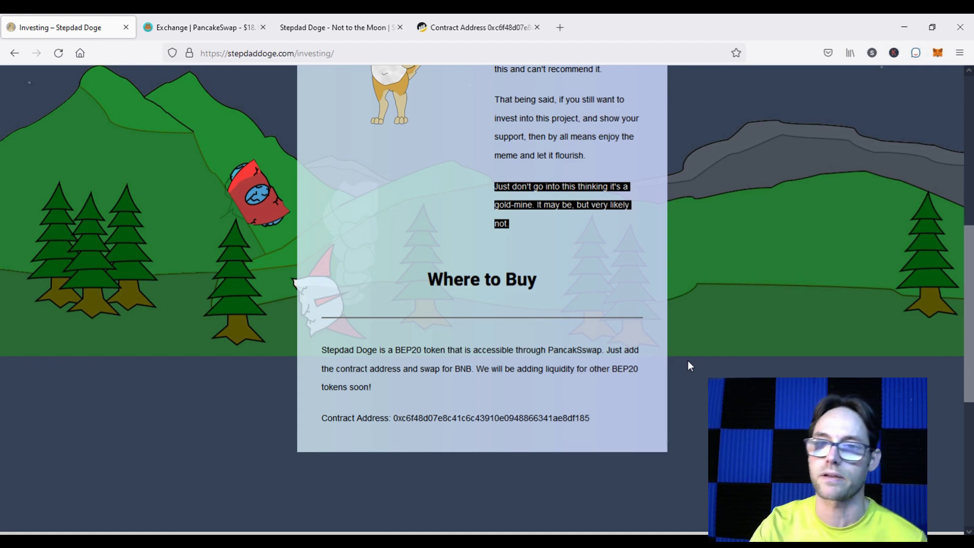
scroll(647, 294, up, 7)
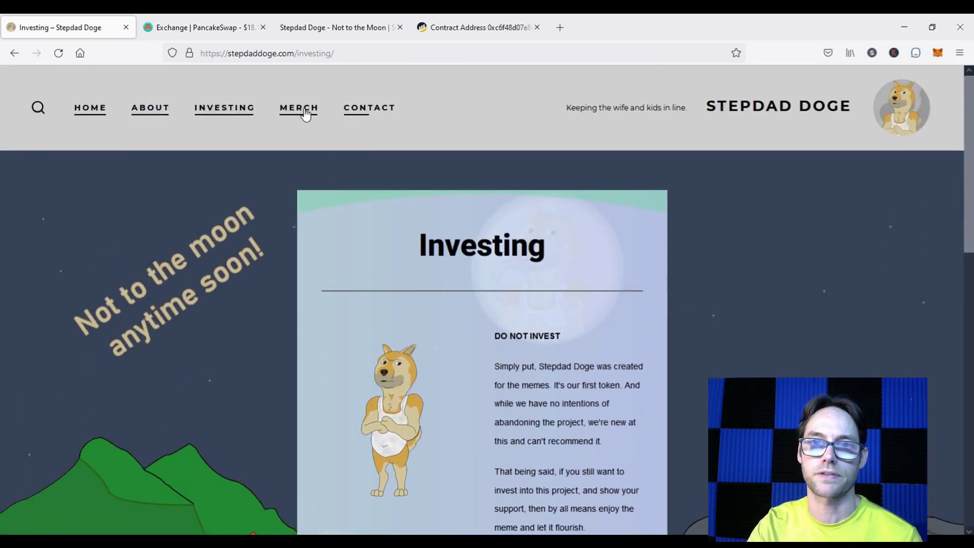
Step: Visit the Contact and Merch pages, then return to the home page
click(378, 110)
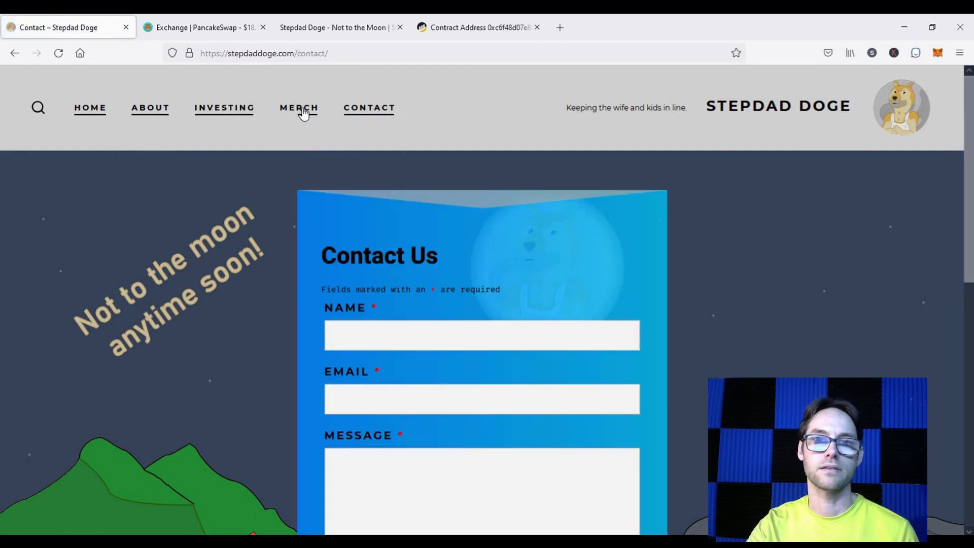
click(299, 108)
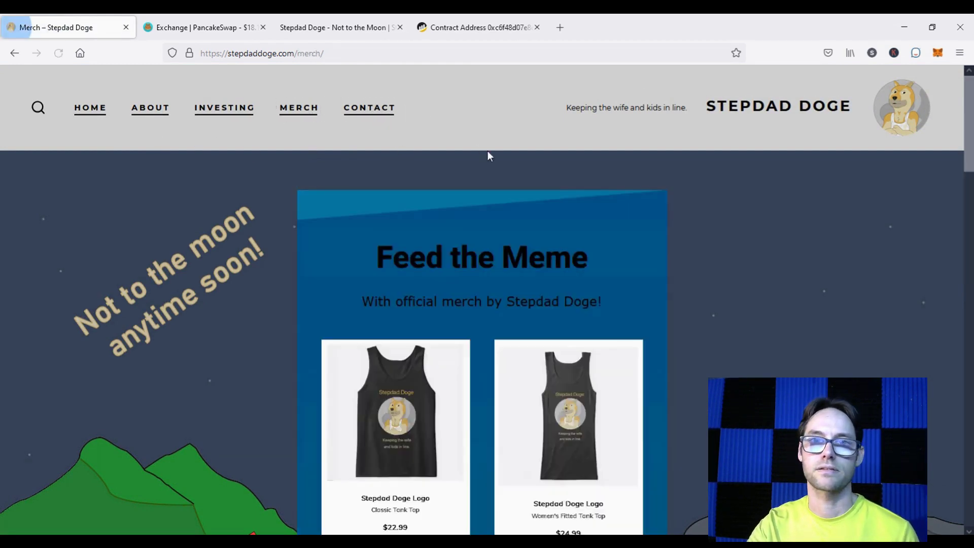
click(90, 108)
scroll(427, 204, down, 2)
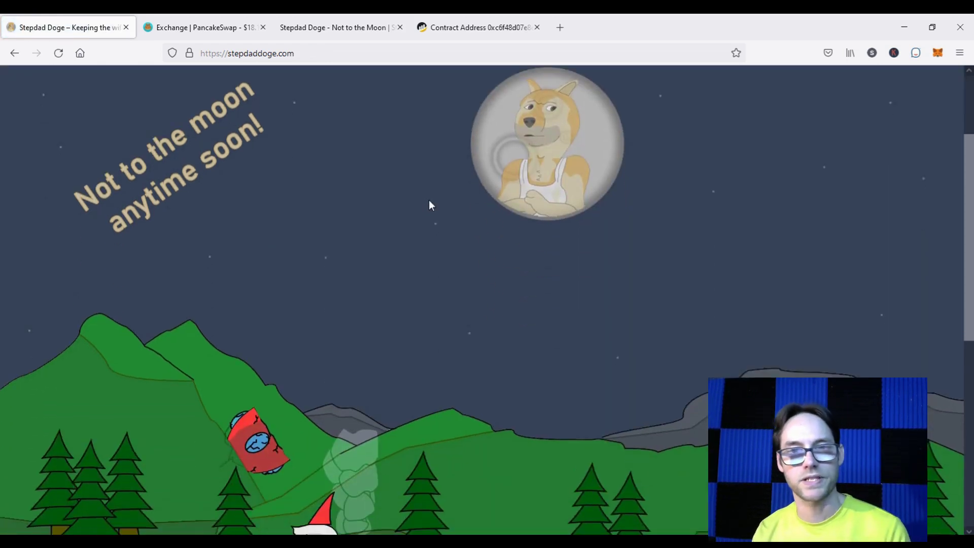